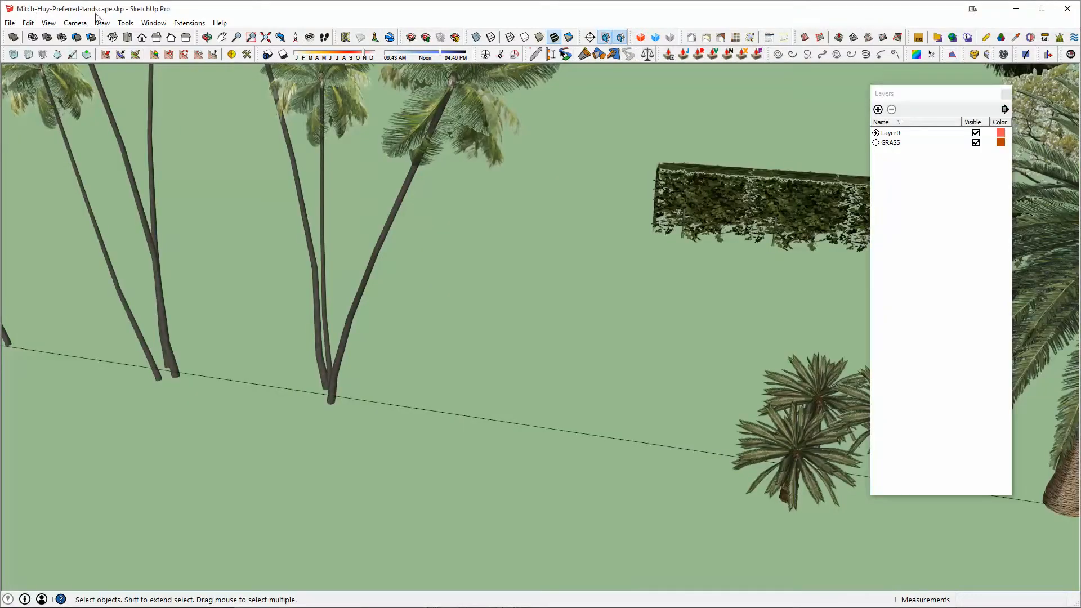
Close the Layers window and bring the whole row of landscape plants into view.
{"action": "middle_click_drag", "start_coordinate": [521, 221], "coordinate": [467, 269]}
{"action": "left_click", "coordinate": [1006, 96]}
{"action": "scroll", "coordinate": [825, 186], "scroll_direction": "down", "scroll_amount": 6}
{"action": "scroll", "coordinate": [450, 280], "scroll_direction": "down", "scroll_amount": 3}
{"action": "scroll", "coordinate": [178, 186], "scroll_direction": "down", "scroll_amount": 2}
{"action": "scroll", "coordinate": [336, 226], "scroll_direction": "down", "scroll_amount": 1}
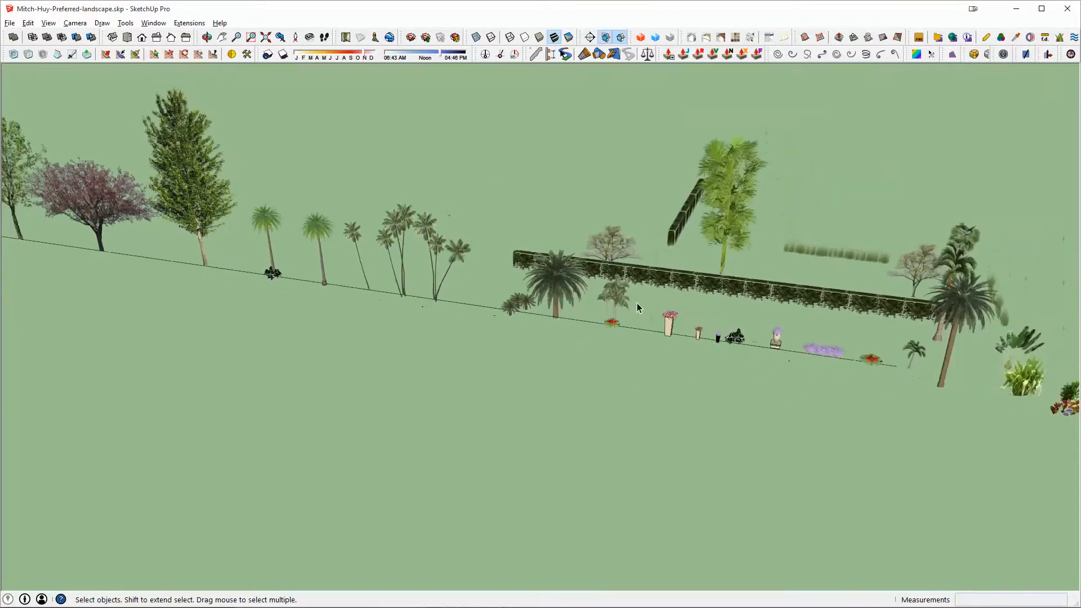
Examine the small clustered palms, the large date palm, the long hedge and the planters up close.
{"action": "middle_click_drag", "start_coordinate": [971, 380], "coordinate": [494, 251]}
{"action": "scroll", "coordinate": [306, 211], "scroll_direction": "up", "scroll_amount": 3}
{"action": "scroll", "coordinate": [487, 285], "scroll_direction": "up", "scroll_amount": 5}
{"action": "scroll", "coordinate": [526, 286], "scroll_direction": "up", "scroll_amount": 2}
{"action": "middle_click_drag", "start_coordinate": [526, 286], "coordinate": [466, 254]}
{"action": "scroll", "coordinate": [946, 234], "scroll_direction": "up", "scroll_amount": 6}
{"action": "scroll", "coordinate": [670, 231], "scroll_direction": "down", "scroll_amount": 8}
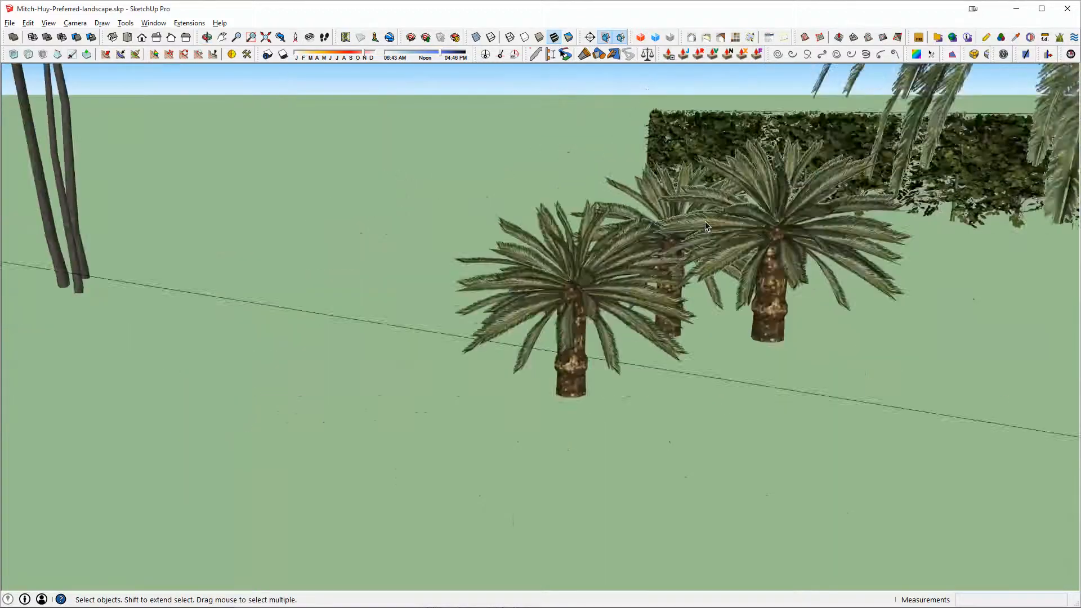
{"action": "middle_click_drag", "start_coordinate": [670, 231], "coordinate": [540, 366], "text": "shift"}
{"action": "middle_click_drag", "start_coordinate": [540, 366], "coordinate": [250, 431], "text": "shift"}
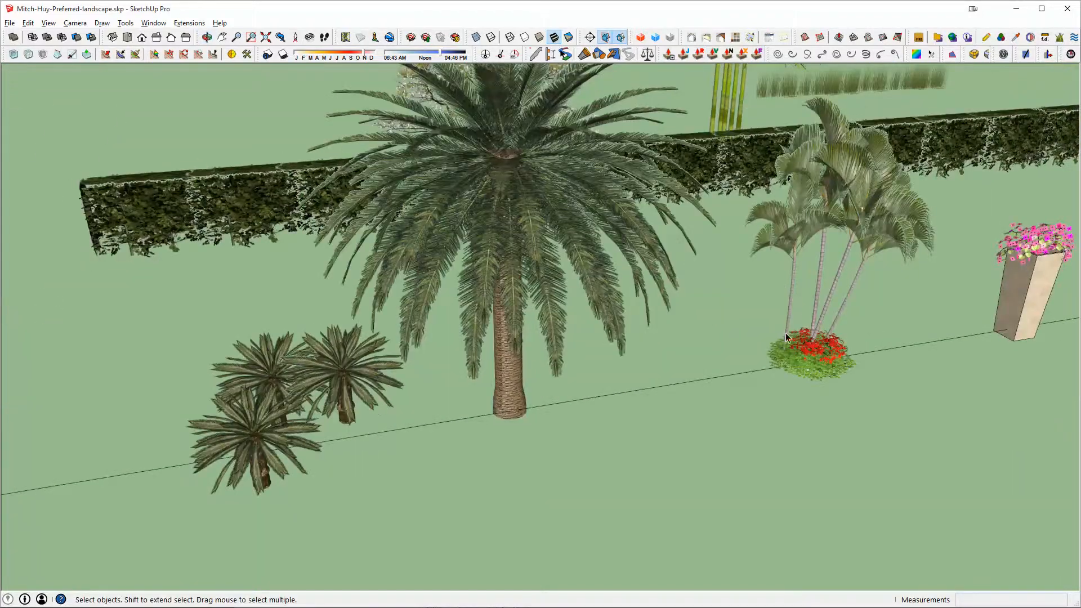
{"action": "middle_click_drag", "start_coordinate": [832, 329], "coordinate": [598, 449]}
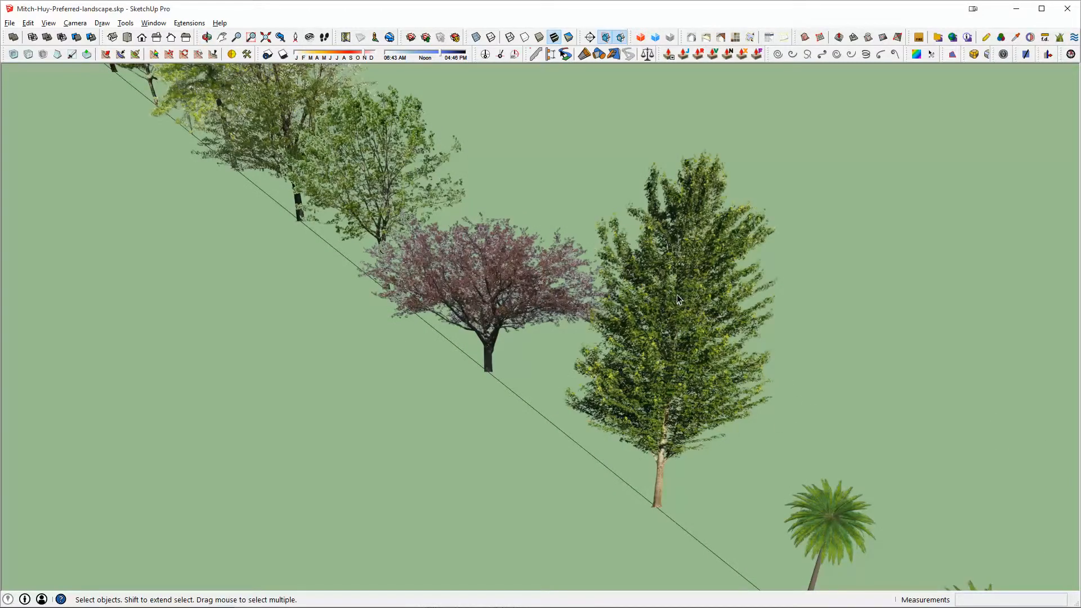
Examine the deciduous trees from several angles and follow the row across to the palms, hedges and bamboo.
{"action": "middle_click_drag", "start_coordinate": [688, 296], "coordinate": [665, 205]}
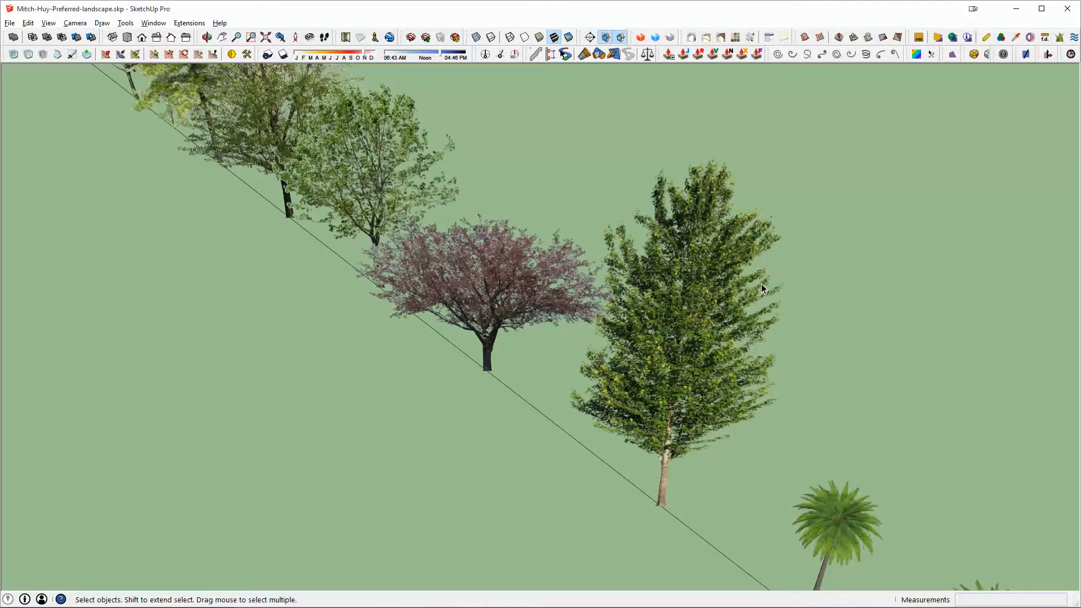
{"action": "middle_click_drag", "start_coordinate": [726, 221], "coordinate": [593, 380]}
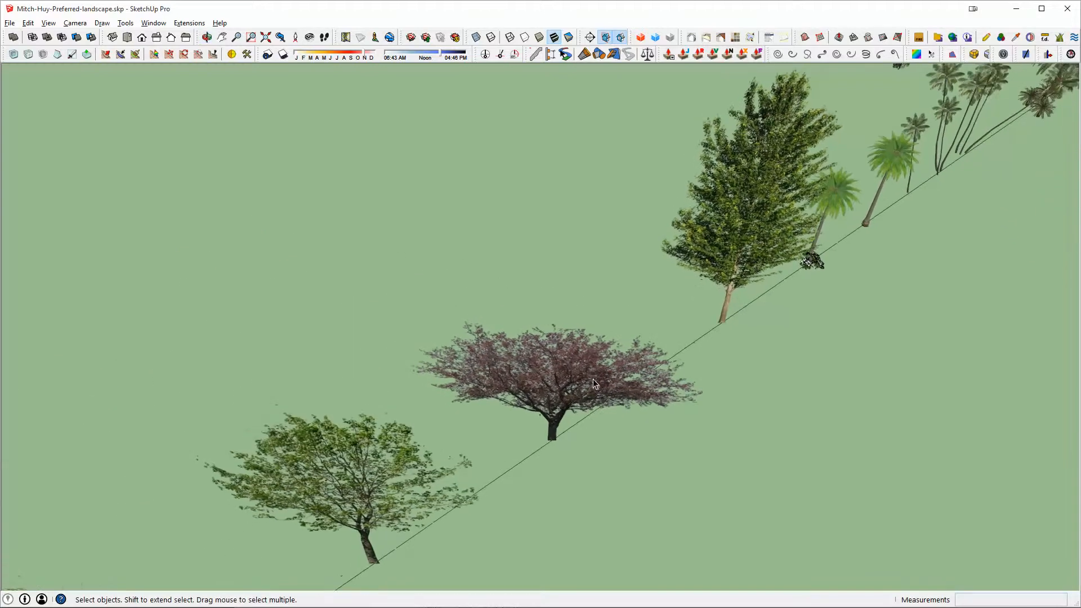
{"action": "middle_click_drag", "start_coordinate": [509, 354], "coordinate": [501, 121]}
{"action": "middle_click_drag", "start_coordinate": [630, 389], "coordinate": [258, 238]}
{"action": "scroll", "coordinate": [325, 322], "scroll_direction": "down", "scroll_amount": 3}
{"action": "scroll", "coordinate": [326, 326], "scroll_direction": "down", "scroll_amount": 5}
{"action": "middle_click_drag", "start_coordinate": [325, 327], "coordinate": [324, 303]}
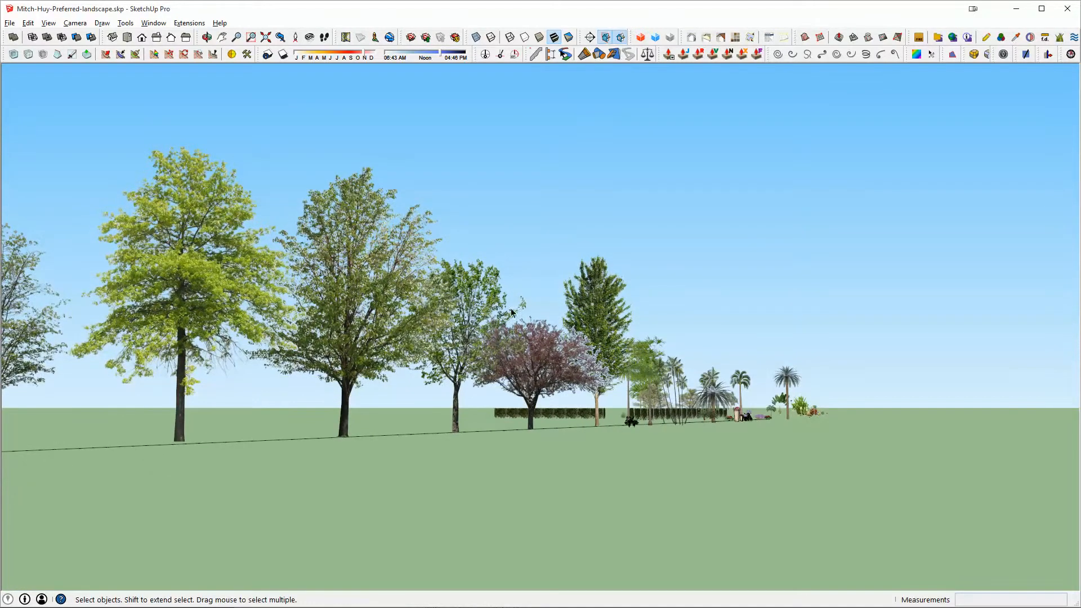
{"action": "middle_click_drag", "start_coordinate": [285, 256], "coordinate": [182, 329]}
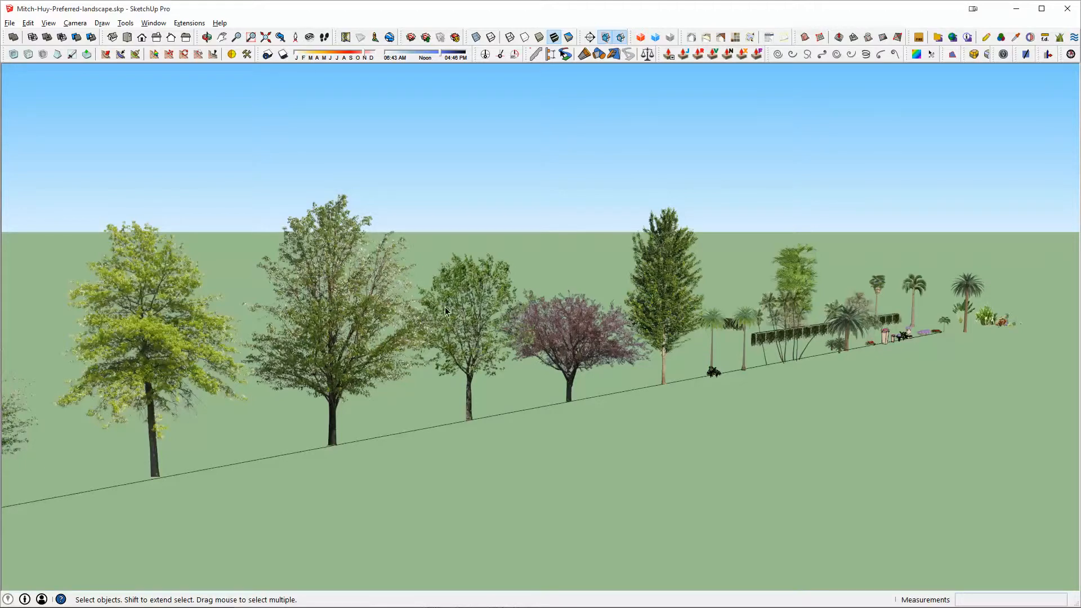
{"action": "middle_click_drag", "start_coordinate": [445, 306], "coordinate": [790, 329]}
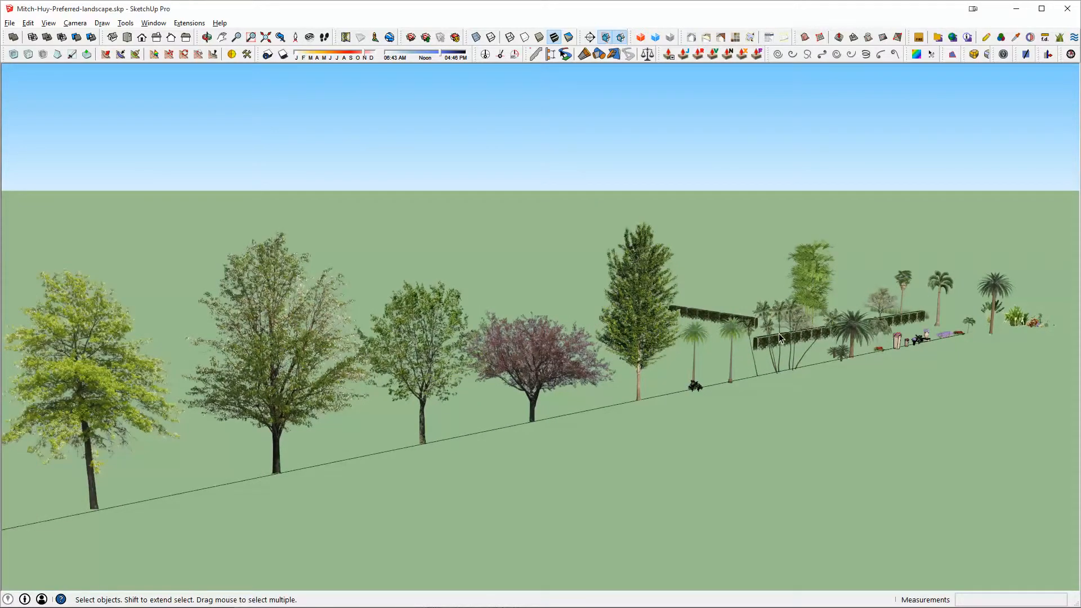
{"action": "middle_click_drag", "start_coordinate": [775, 335], "coordinate": [659, 353]}
{"action": "middle_click_drag", "start_coordinate": [536, 363], "coordinate": [12, 275], "text": "shift"}
{"action": "middle_click_drag", "start_coordinate": [745, 401], "coordinate": [563, 321]}
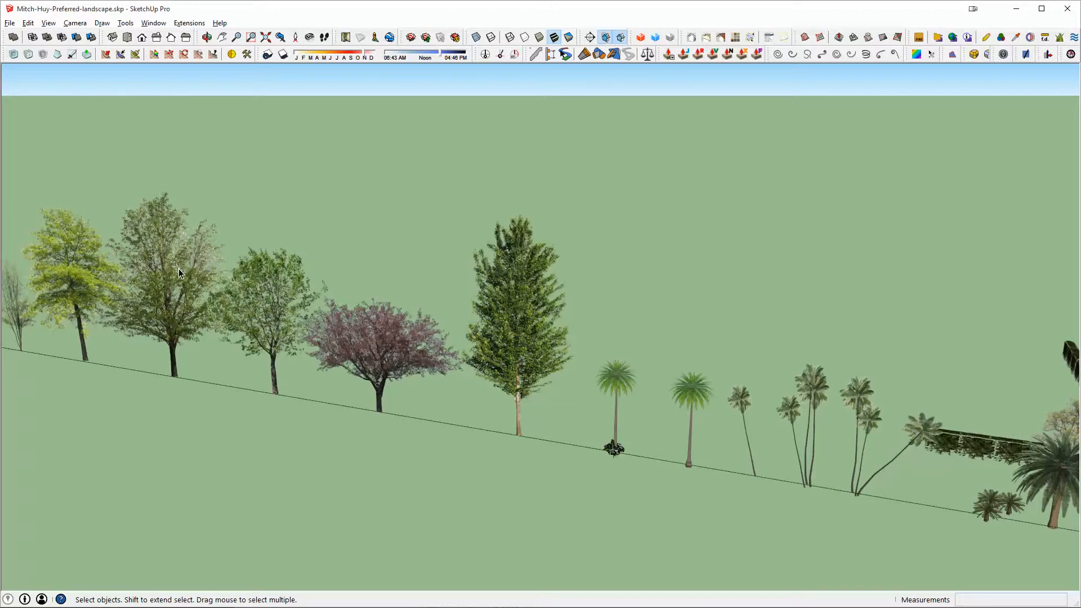
{"action": "scroll", "coordinate": [568, 338], "scroll_direction": "down", "scroll_amount": 4}
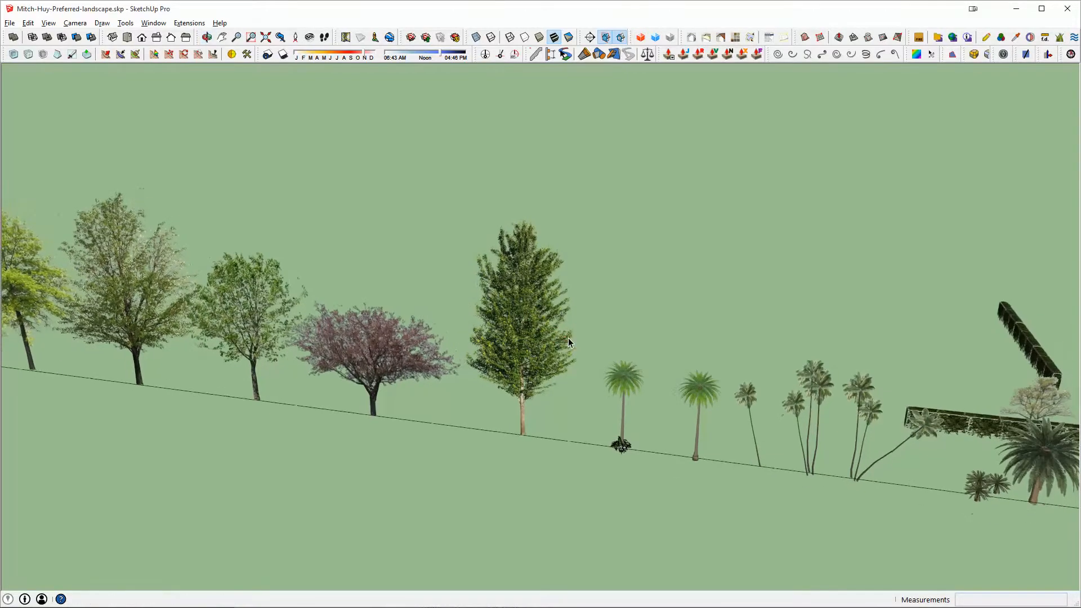
{"action": "middle_click_drag", "start_coordinate": [769, 353], "coordinate": [573, 307]}
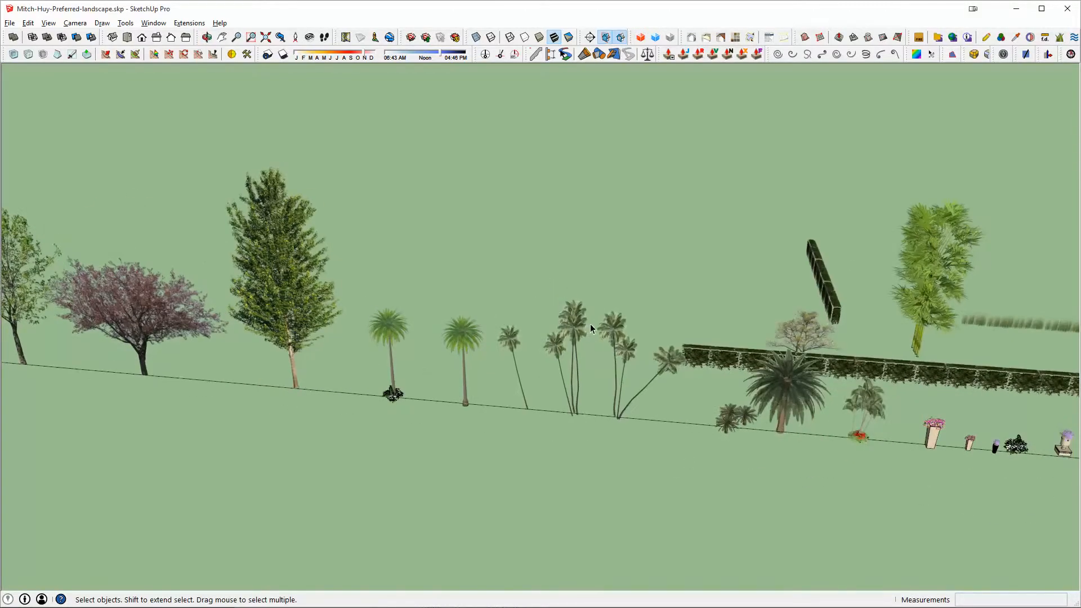
{"action": "middle_click_drag", "start_coordinate": [911, 367], "coordinate": [749, 394]}
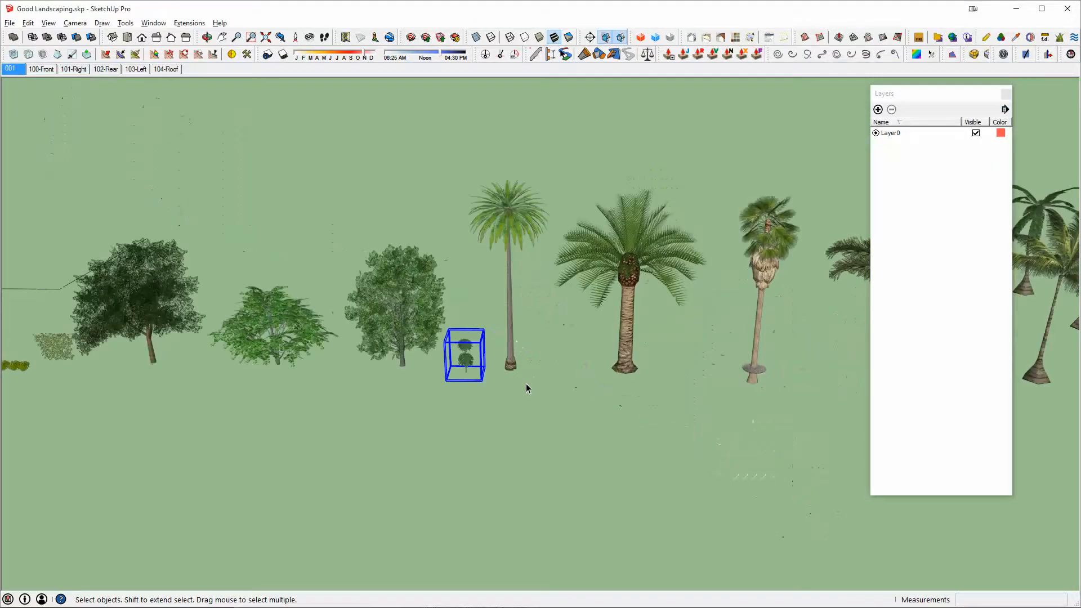
Close the Layers window in the Good Landscaping model and review its full row of trees and palms.
{"action": "middle_click_drag", "start_coordinate": [528, 389], "coordinate": [535, 357]}
{"action": "scroll", "coordinate": [535, 357], "scroll_direction": "down", "scroll_amount": 2}
{"action": "left_click", "coordinate": [1005, 94]}
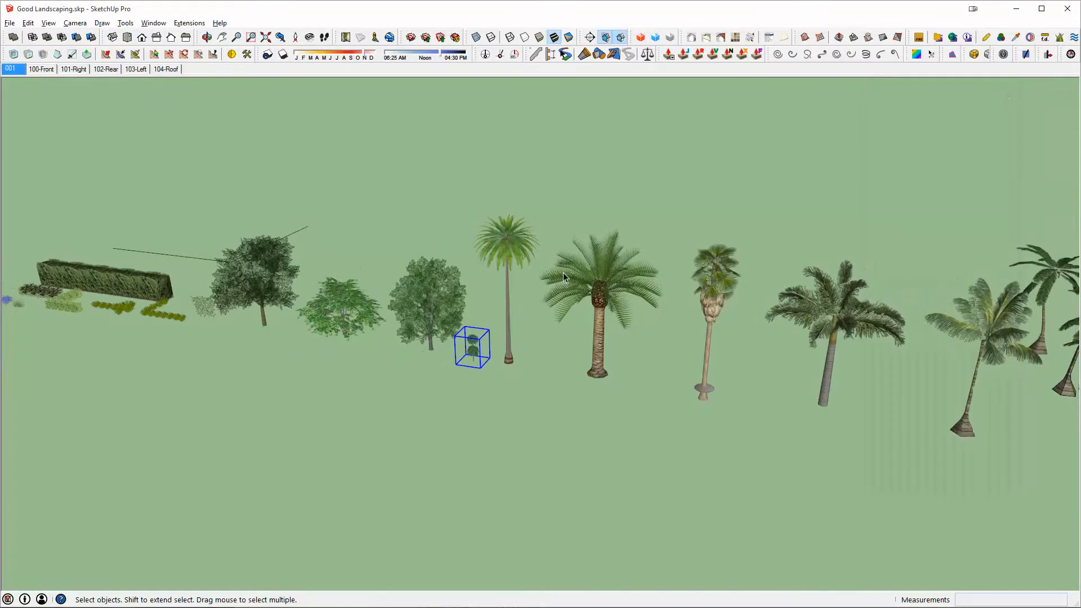
{"action": "scroll", "coordinate": [236, 269], "scroll_direction": "down", "scroll_amount": 2}
{"action": "middle_click_drag", "start_coordinate": [517, 350], "coordinate": [549, 352]}
{"action": "middle_click_drag", "start_coordinate": [810, 327], "coordinate": [804, 366]}
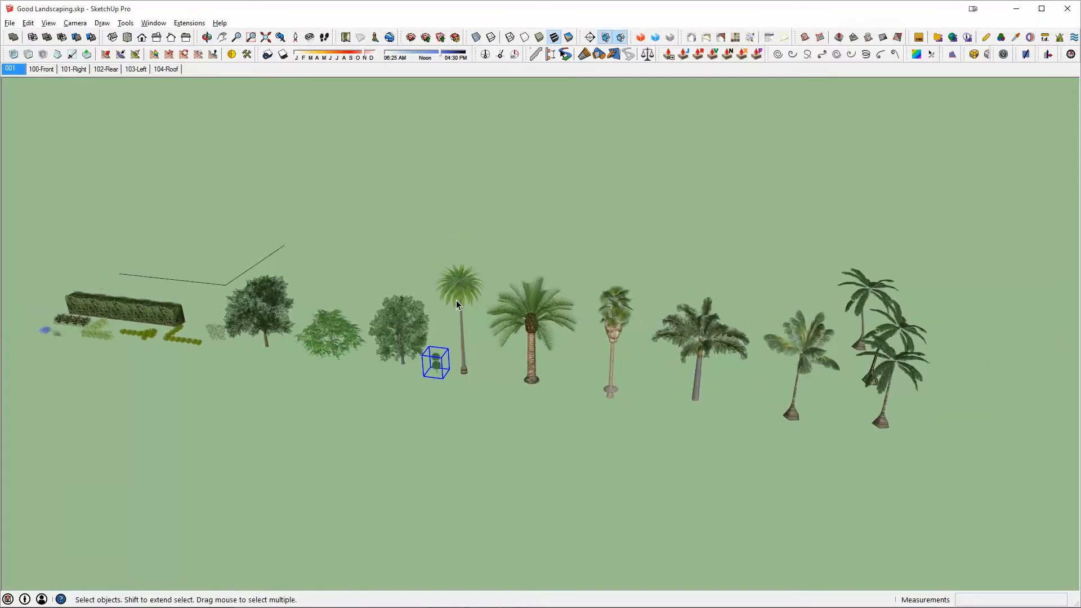
Examine the shrubs, the bright green L-shaped bush and the long hedge at the far end of the plant row.
{"action": "middle_click_drag", "start_coordinate": [424, 340], "coordinate": [901, 322], "text": "shift"}
{"action": "scroll", "coordinate": [508, 346], "scroll_direction": "up", "scroll_amount": 2}
{"action": "scroll", "coordinate": [508, 345], "scroll_direction": "up", "scroll_amount": 2}
{"action": "scroll", "coordinate": [252, 394], "scroll_direction": "up", "scroll_amount": 4}
{"action": "middle_click_drag", "start_coordinate": [252, 395], "coordinate": [437, 390], "text": "shift"}
{"action": "scroll", "coordinate": [437, 390], "scroll_direction": "up", "scroll_amount": 6}
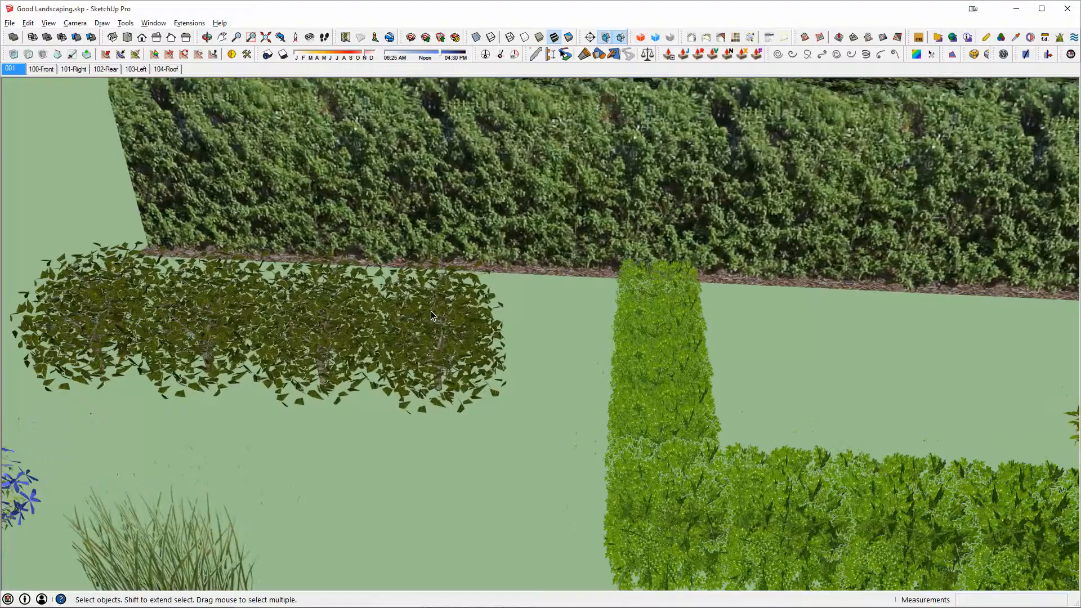
{"action": "middle_click_drag", "start_coordinate": [432, 313], "coordinate": [491, 467]}
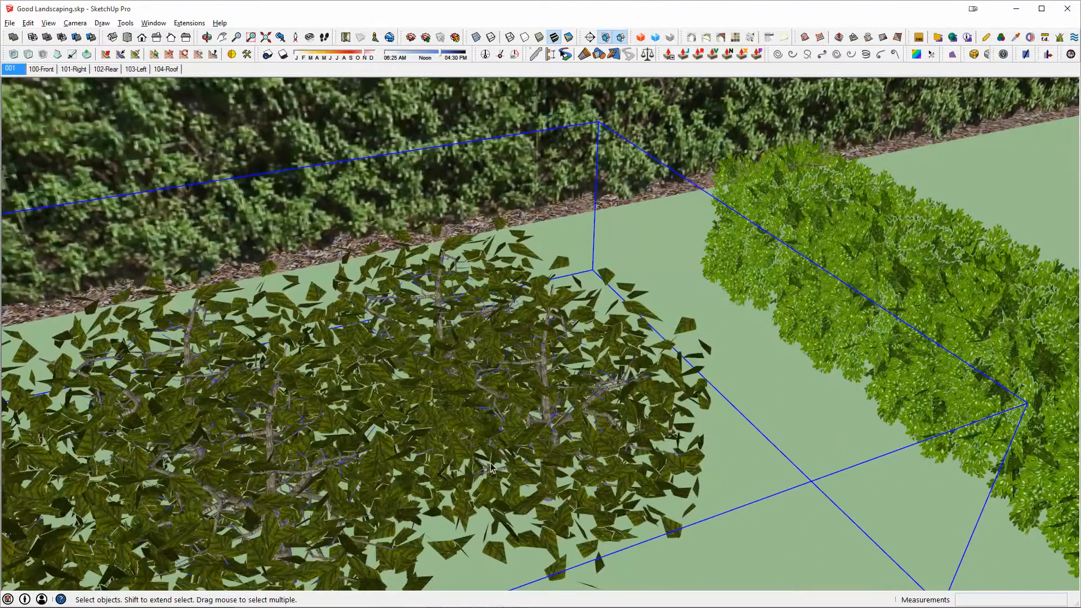
{"action": "scroll", "coordinate": [560, 362], "scroll_direction": "down", "scroll_amount": 5}
{"action": "middle_click_drag", "start_coordinate": [212, 199], "coordinate": [609, 349], "text": "shift"}
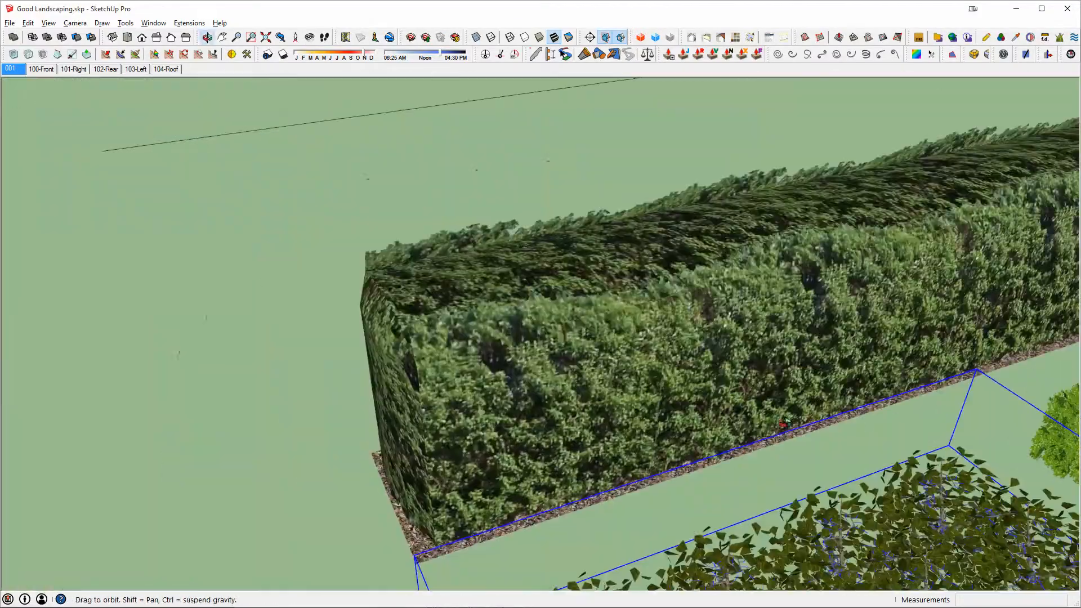
Open the long hedge for editing and turn on X-ray display to inspect its inner geometry.
{"action": "left_click", "coordinate": [520, 318]}
{"action": "middle_click_drag", "start_coordinate": [520, 318], "coordinate": [764, 439]}
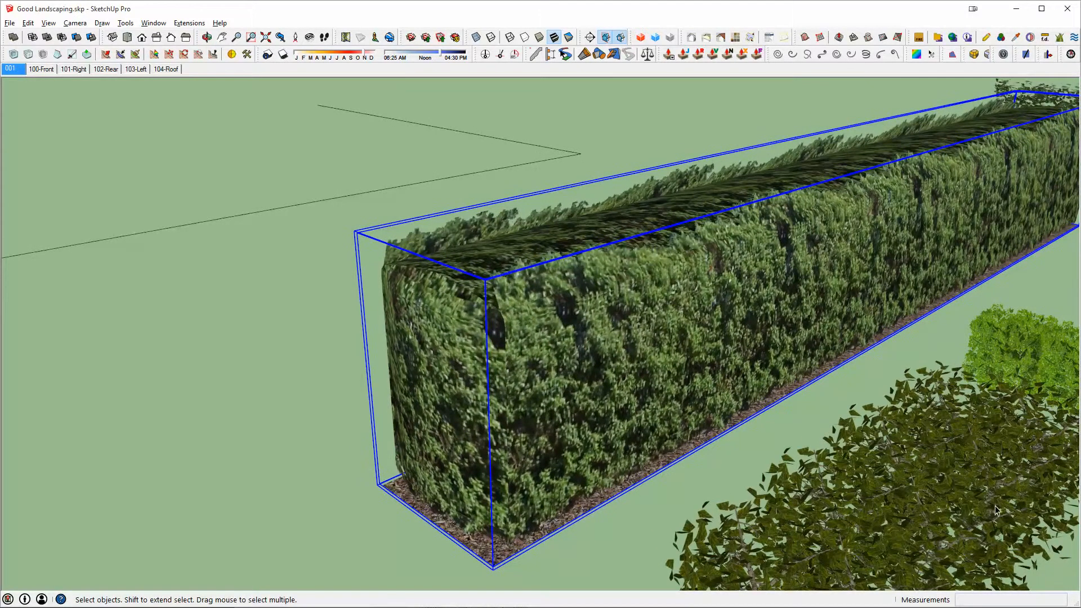
{"action": "key", "text": "o"}
{"action": "middle_click_drag", "start_coordinate": [969, 507], "coordinate": [949, 521]}
{"action": "double_click", "coordinate": [635, 361]}
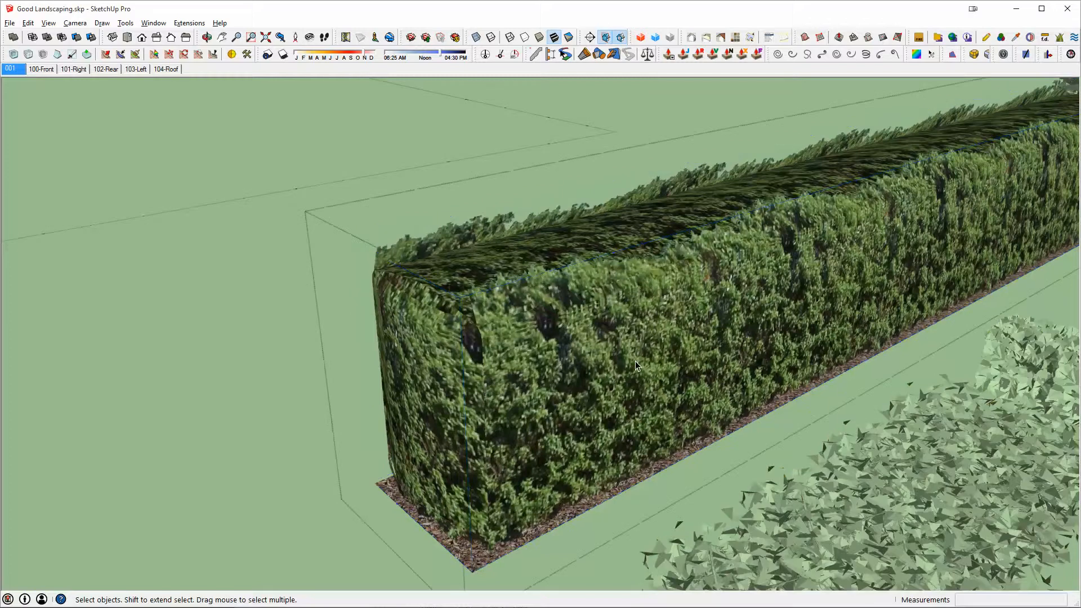
{"action": "middle_click_drag", "start_coordinate": [635, 361], "coordinate": [717, 205]}
{"action": "key", "text": "x"}
{"action": "scroll", "coordinate": [525, 366], "scroll_direction": "down", "scroll_amount": 3}
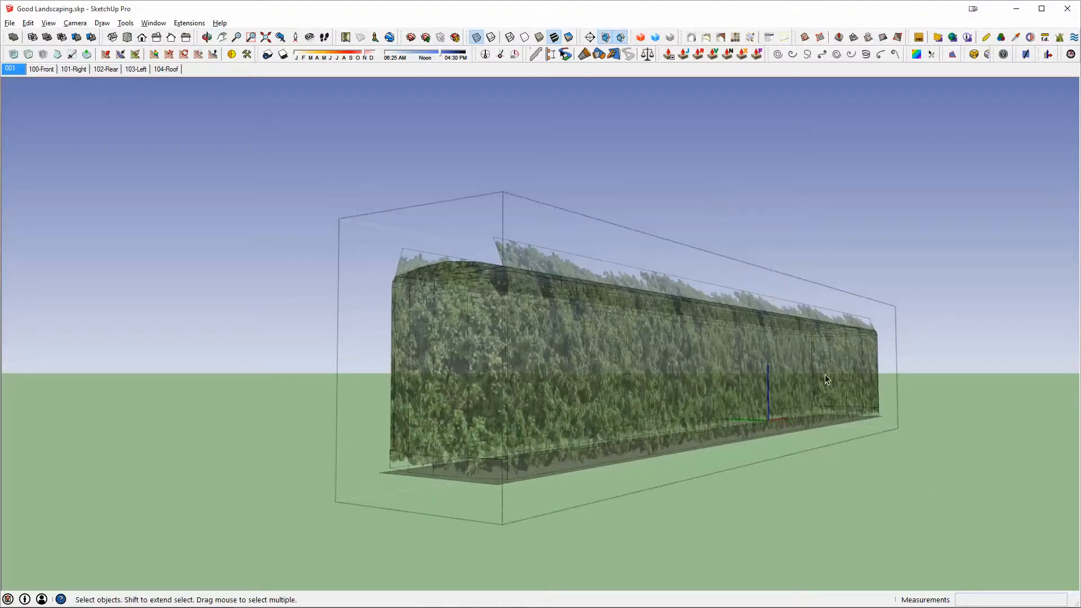
Try to stretch the long hedge by moving its selected end geometry outward along its length.
{"action": "middle_click_drag", "start_coordinate": [826, 379], "coordinate": [759, 364]}
{"action": "left_click_drag", "start_coordinate": [519, 219], "coordinate": [670, 554]}
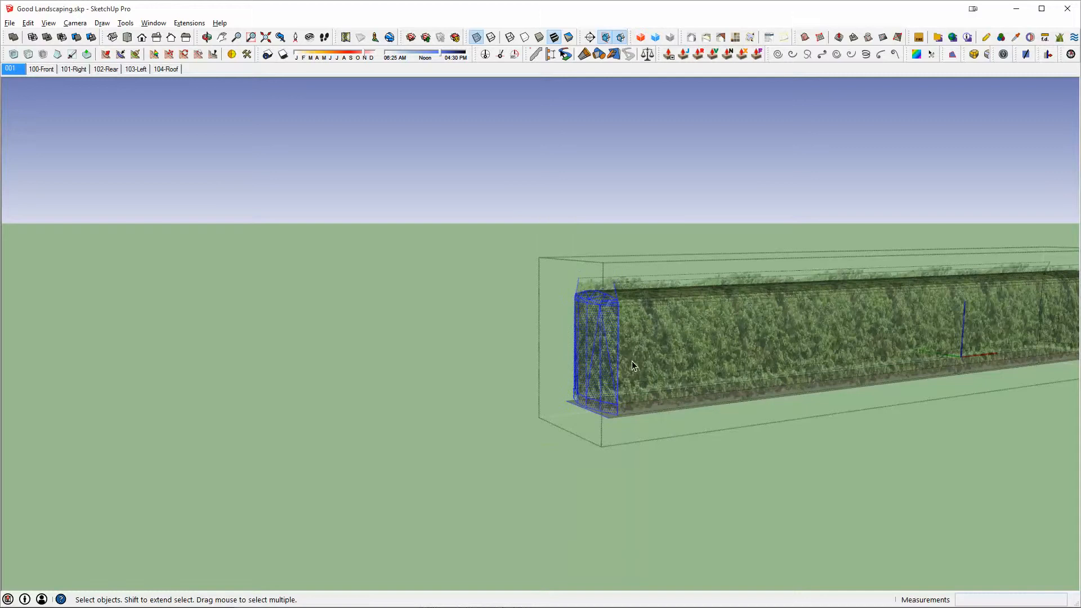
{"action": "key", "text": "m"}
{"action": "left_click", "coordinate": [701, 354]}
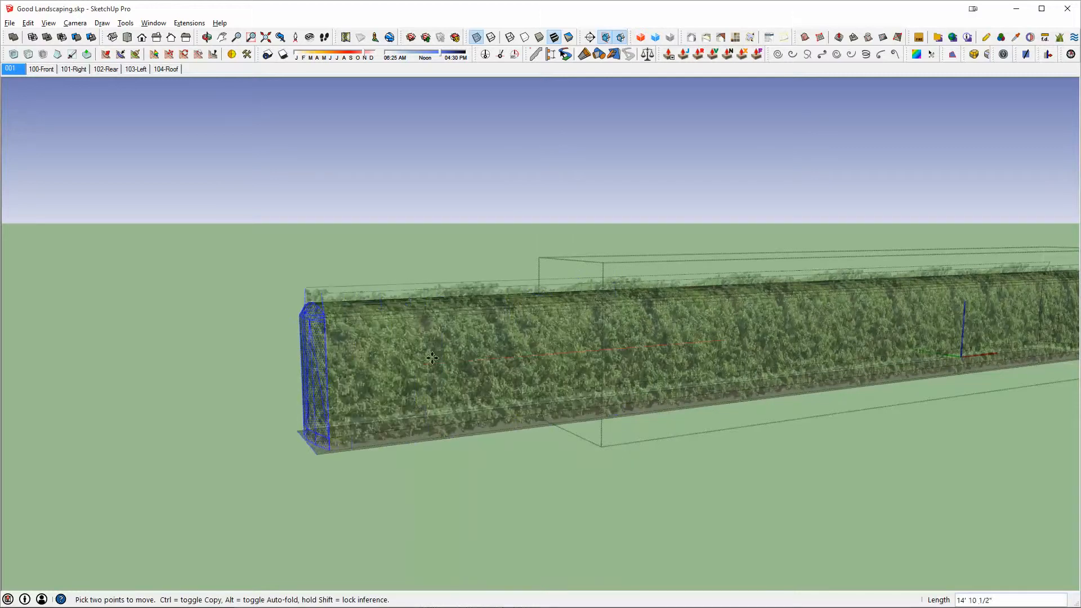
{"action": "key", "text": "Escape"}
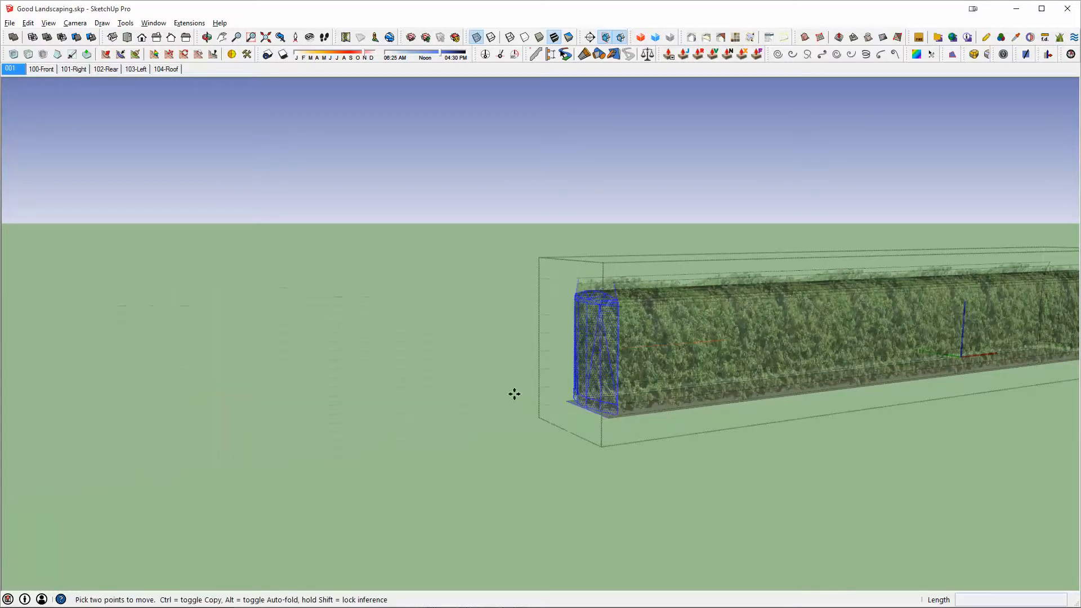
Leave hedge editing and select the whole long hedge.
{"action": "middle_click_drag", "start_coordinate": [818, 326], "coordinate": [558, 347]}
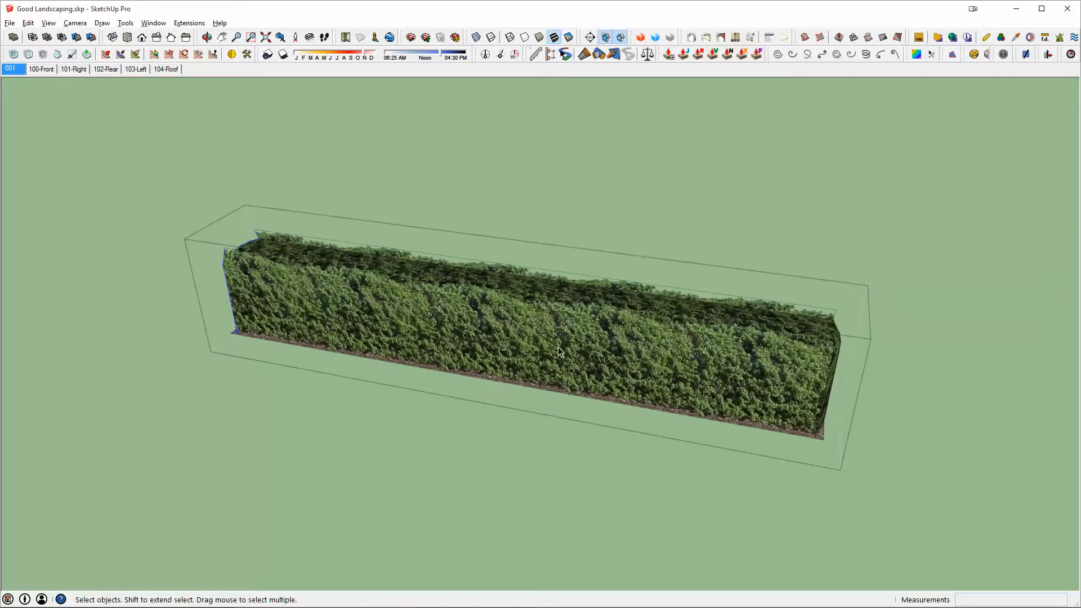
{"action": "key", "text": "Escape"}
{"action": "left_click", "coordinate": [545, 322]}
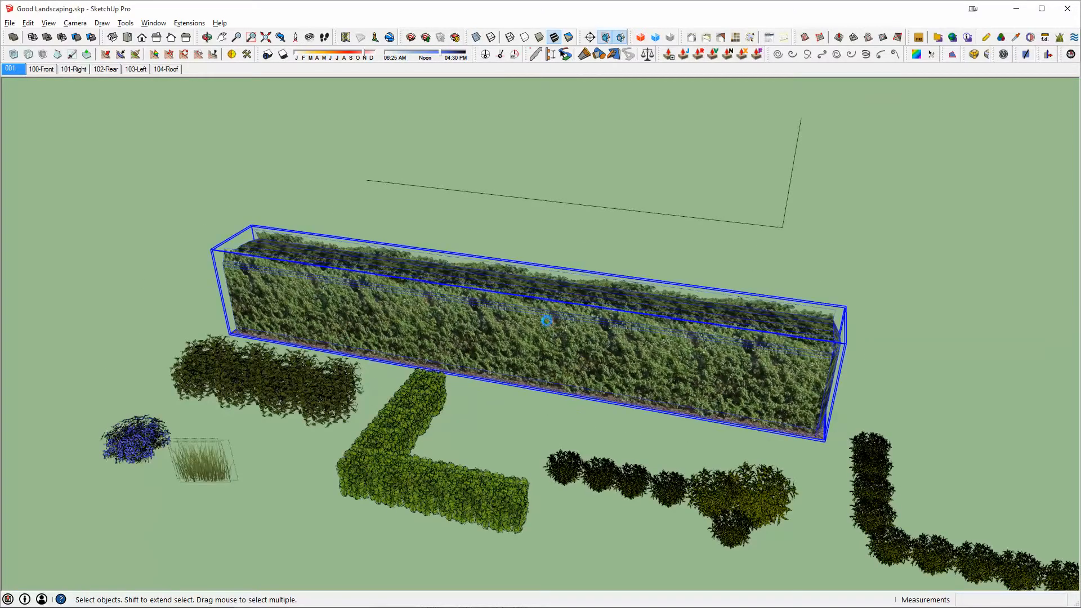
Switch to the House Tutorial - 00 model and hide the group containing the lawn, road and driveway.
{"action": "key", "text": "alt+Tab"}
{"action": "key", "text": "alt+Tab"}
{"action": "mouse_move", "coordinate": [838, 342]}
{"action": "middle_mouse_down"}
{"action": "mouse_move", "coordinate": [704, 373]}
{"action": "mouse_move", "coordinate": [724, 446]}
{"action": "mouse_move", "coordinate": [788, 523]}
{"action": "middle_mouse_up"}
{"action": "scroll", "coordinate": [788, 518], "scroll_direction": "down", "scroll_amount": 1}
{"action": "middle_click_drag", "start_coordinate": [606, 414], "coordinate": [675, 315]}
{"action": "right_click", "coordinate": [610, 460]}
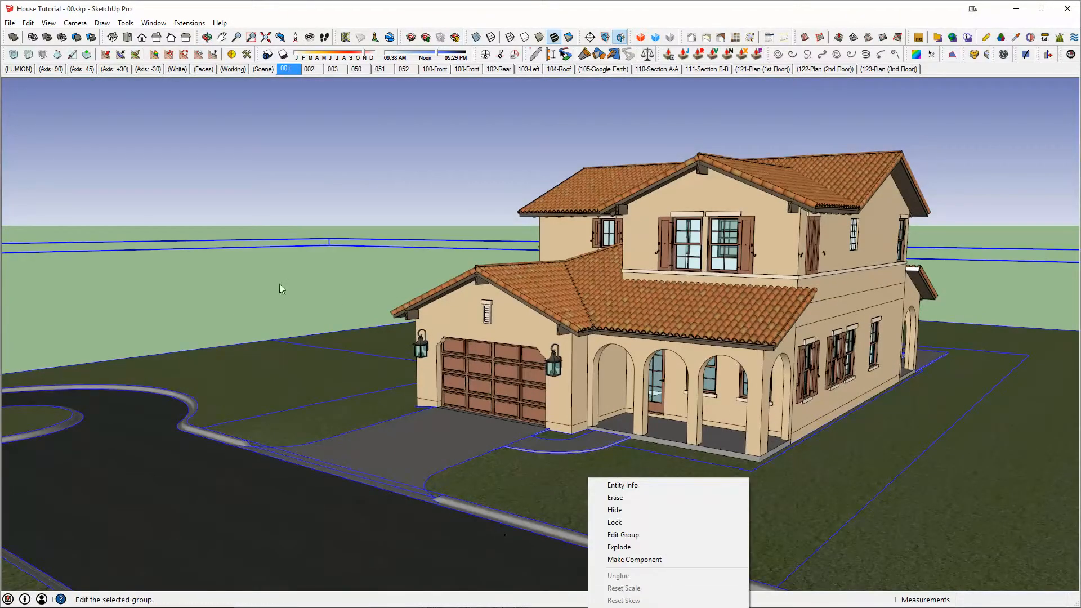
{"action": "left_click", "coordinate": [607, 507]}
Select a gray placeholder square in front of the porch and open its Entity Info.
{"action": "middle_click_drag", "start_coordinate": [673, 454], "coordinate": [750, 457]}
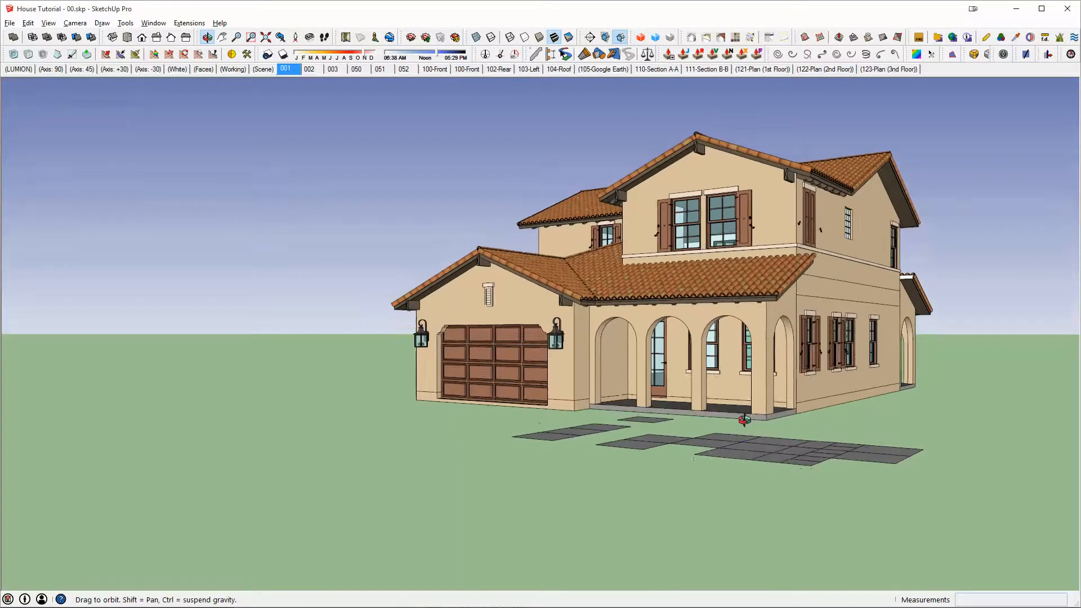
{"action": "left_click", "coordinate": [772, 449]}
{"action": "scroll", "coordinate": [772, 448], "scroll_direction": "up", "scroll_amount": 6}
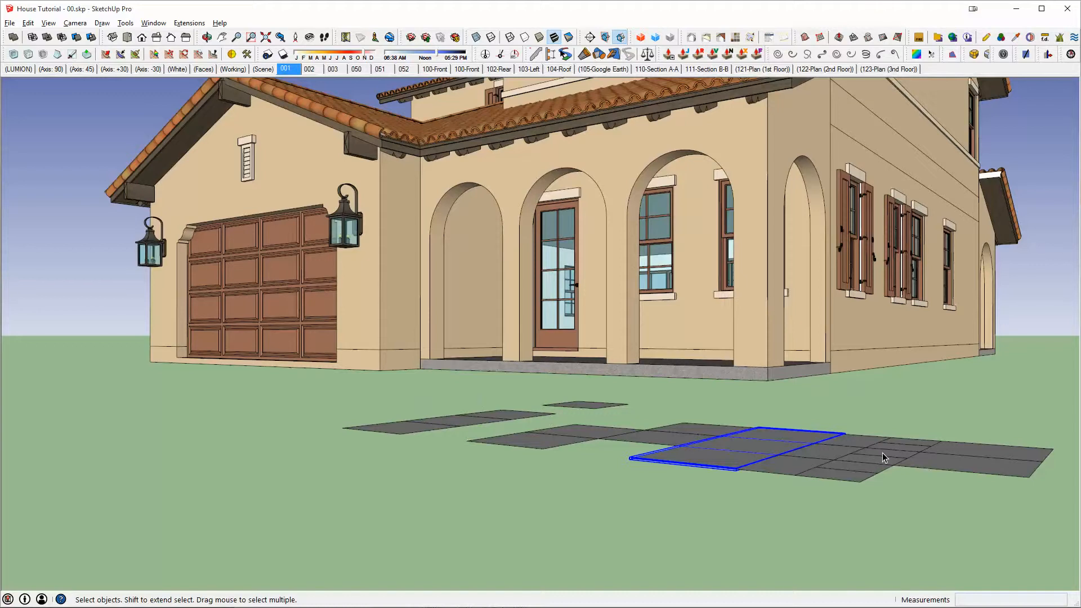
{"action": "middle_click_drag", "start_coordinate": [859, 451], "coordinate": [851, 452]}
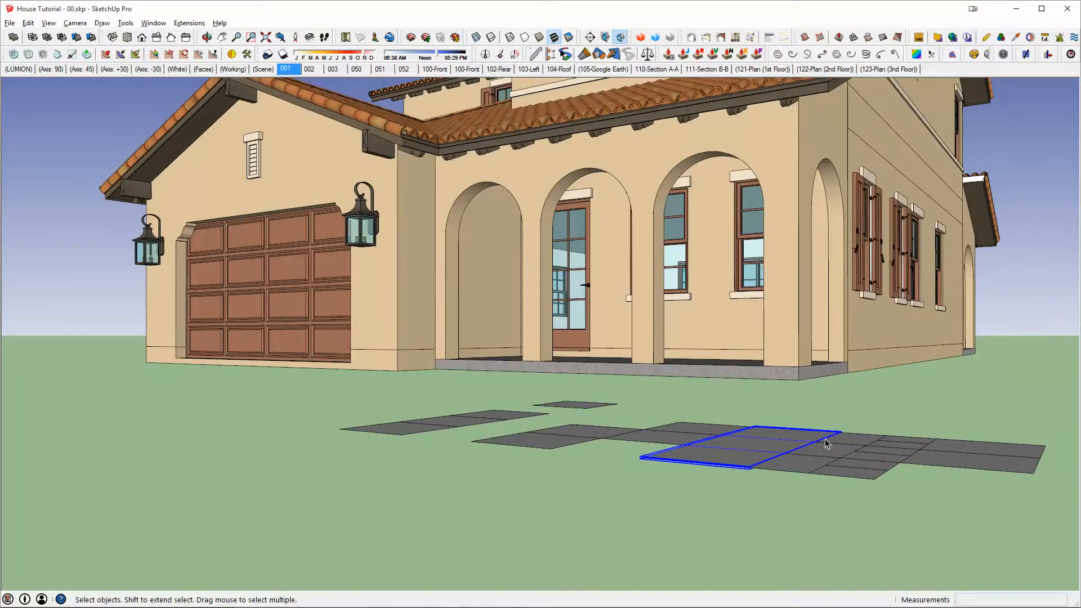
{"action": "key", "text": "ctrl+i"}
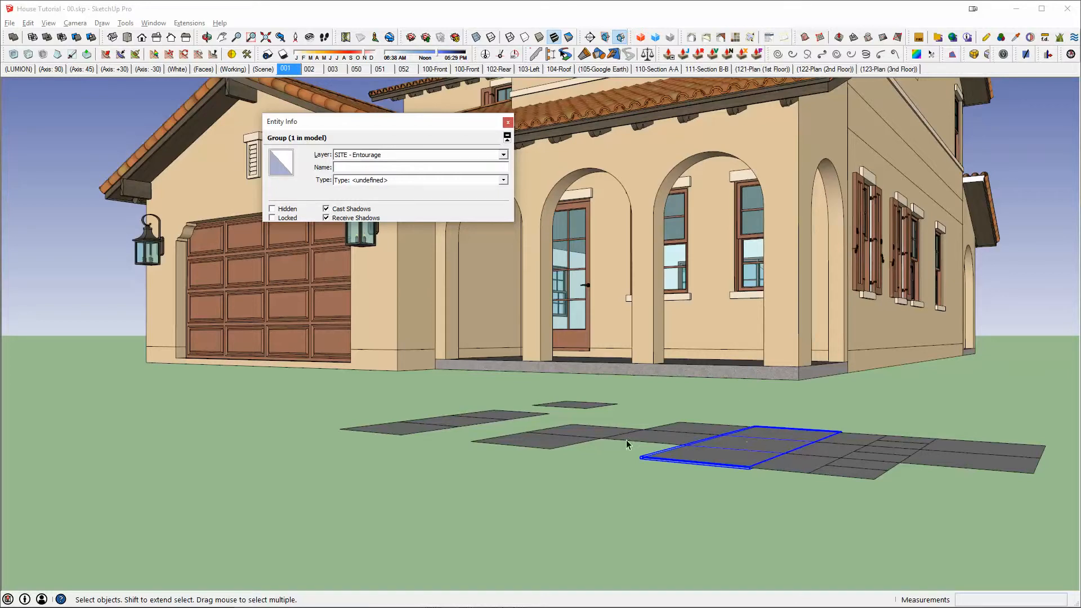
Check the layer assignments of the other ground placeholder squares, including the groups nested inside them.
{"action": "left_click", "coordinate": [473, 426]}
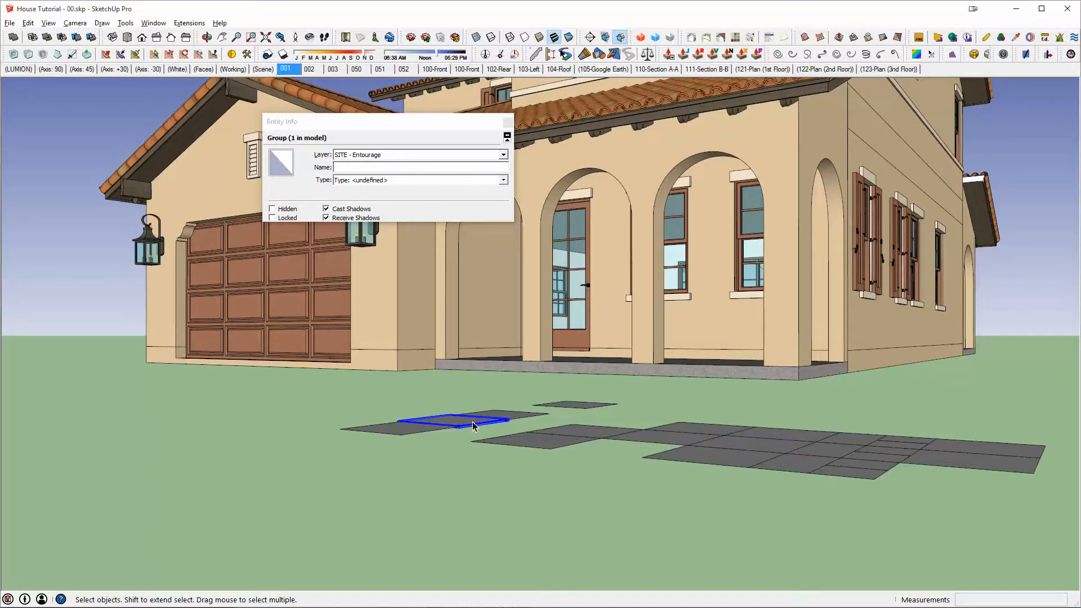
{"action": "left_click", "coordinate": [848, 452]}
{"action": "double_click", "coordinate": [845, 450]}
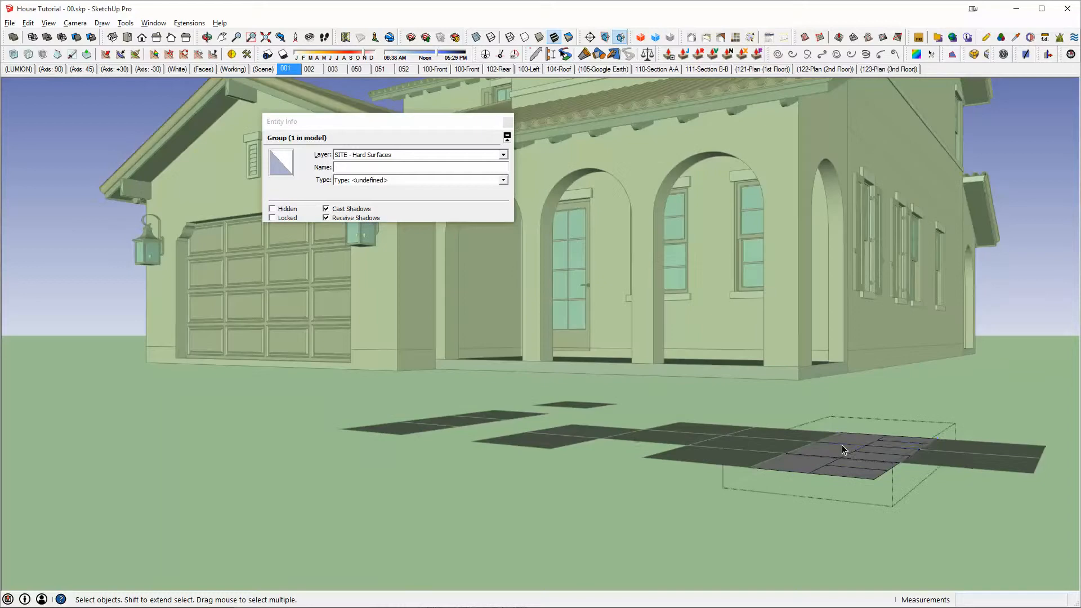
{"action": "left_click", "coordinate": [839, 440]}
{"action": "key", "text": "Escape"}
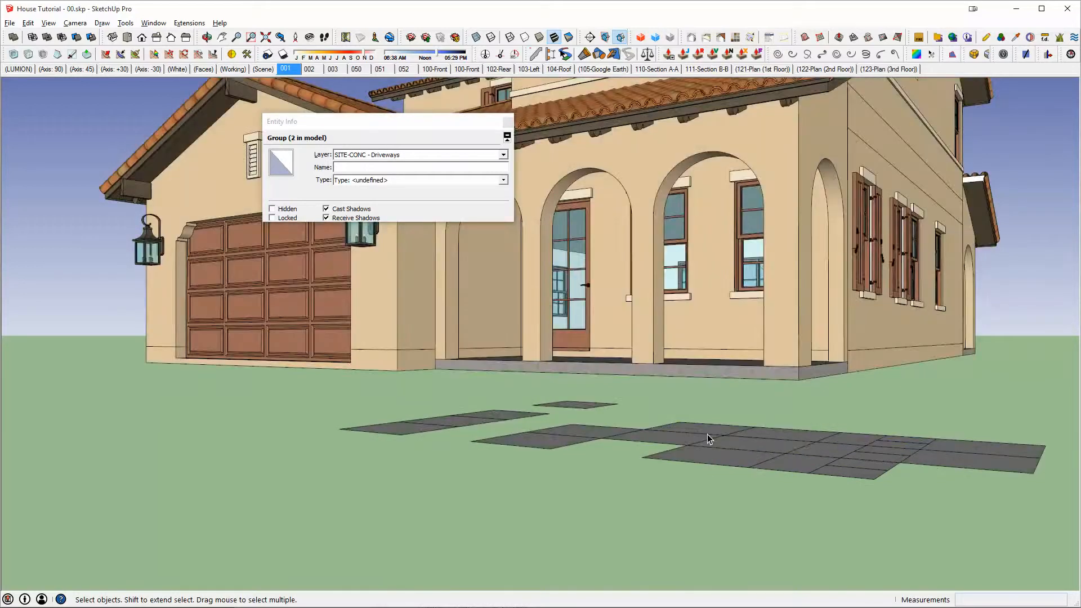
{"action": "double_click", "coordinate": [707, 434]}
{"action": "key", "text": "Escape"}
{"action": "left_click", "coordinate": [702, 431]}
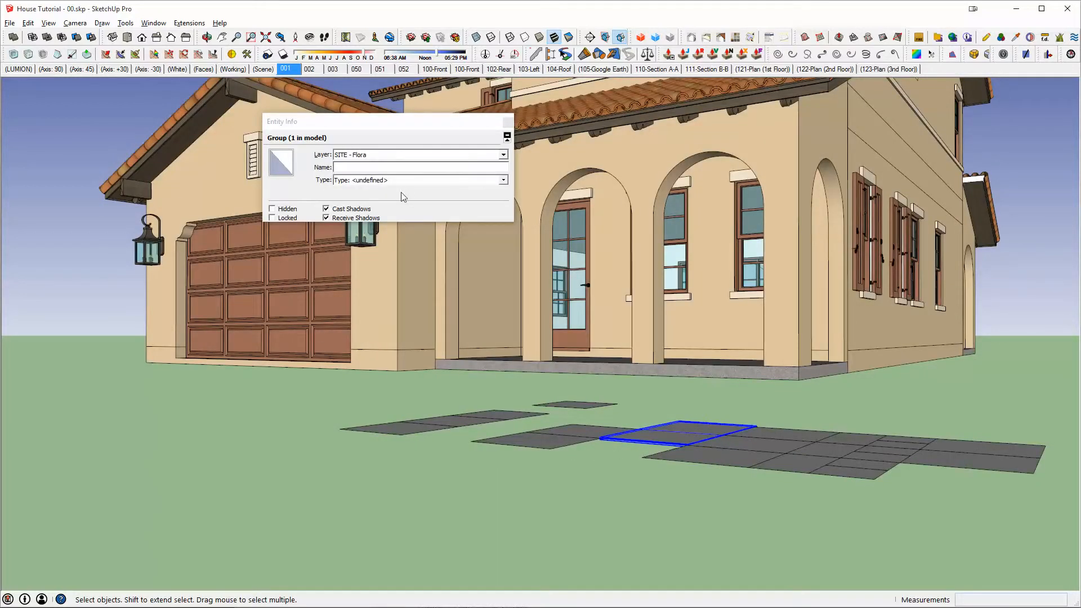
Open the SITE - Flora group in front of the porch and check the layer of a placeholder group nested inside it.
{"action": "middle_click_drag", "start_coordinate": [692, 426], "coordinate": [665, 427]}
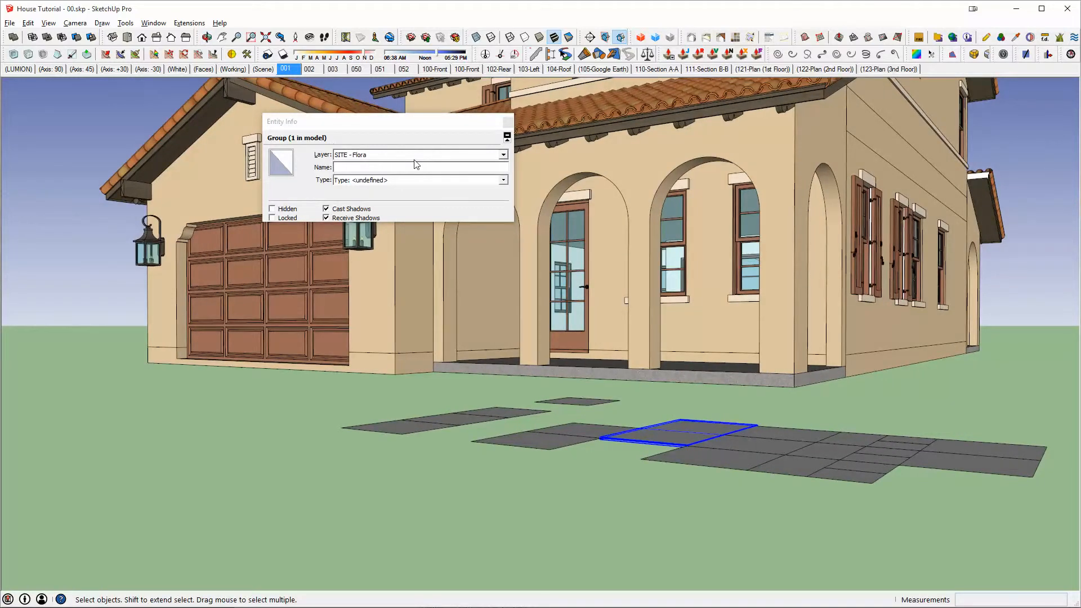
{"action": "double_click", "coordinate": [695, 434]}
{"action": "left_click", "coordinate": [695, 427]}
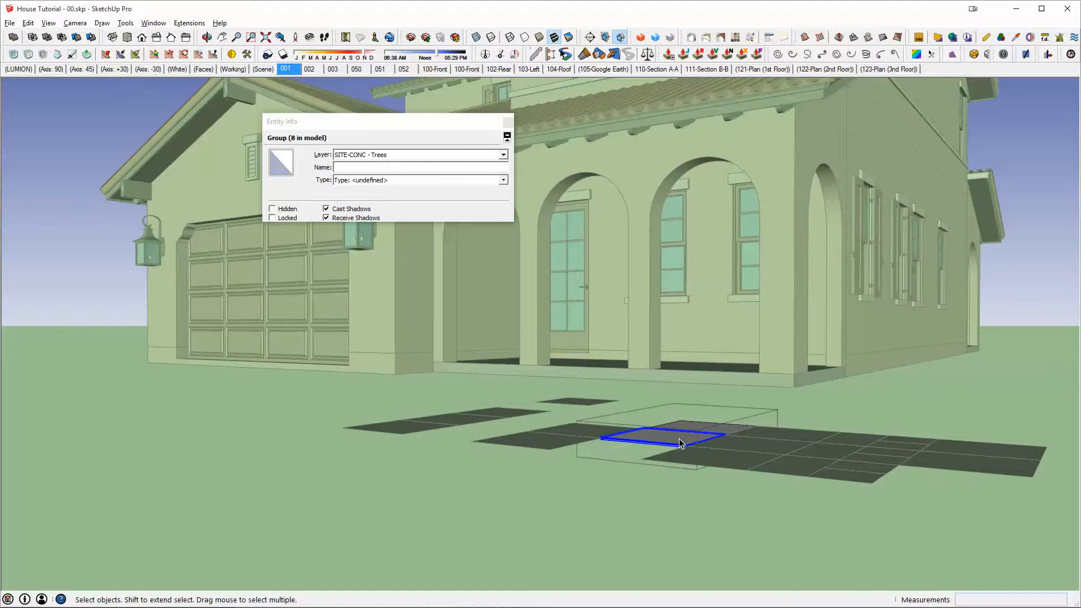
Paste the hedge into the nested SITE-CONC - Bushes group, placing it beside the house, and leave the group.
{"action": "mouse_move", "coordinate": [713, 438]}
{"action": "middle_mouse_down"}
{"action": "mouse_move", "coordinate": [708, 450]}
{"action": "mouse_move", "coordinate": [725, 467]}
{"action": "mouse_move", "coordinate": [723, 432]}
{"action": "mouse_move", "coordinate": [707, 435]}
{"action": "middle_mouse_up"}
{"action": "scroll", "coordinate": [707, 451], "scroll_direction": "up", "scroll_amount": 2}
{"action": "scroll", "coordinate": [730, 462], "scroll_direction": "down", "scroll_amount": 2}
{"action": "scroll", "coordinate": [730, 461], "scroll_direction": "down", "scroll_amount": 2}
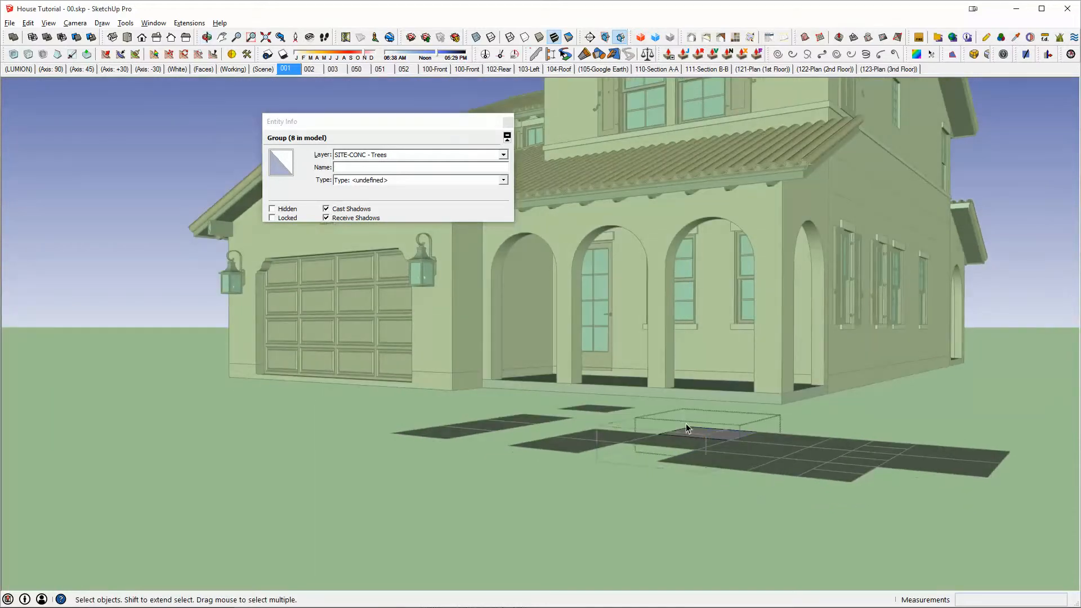
{"action": "left_click", "coordinate": [725, 438]}
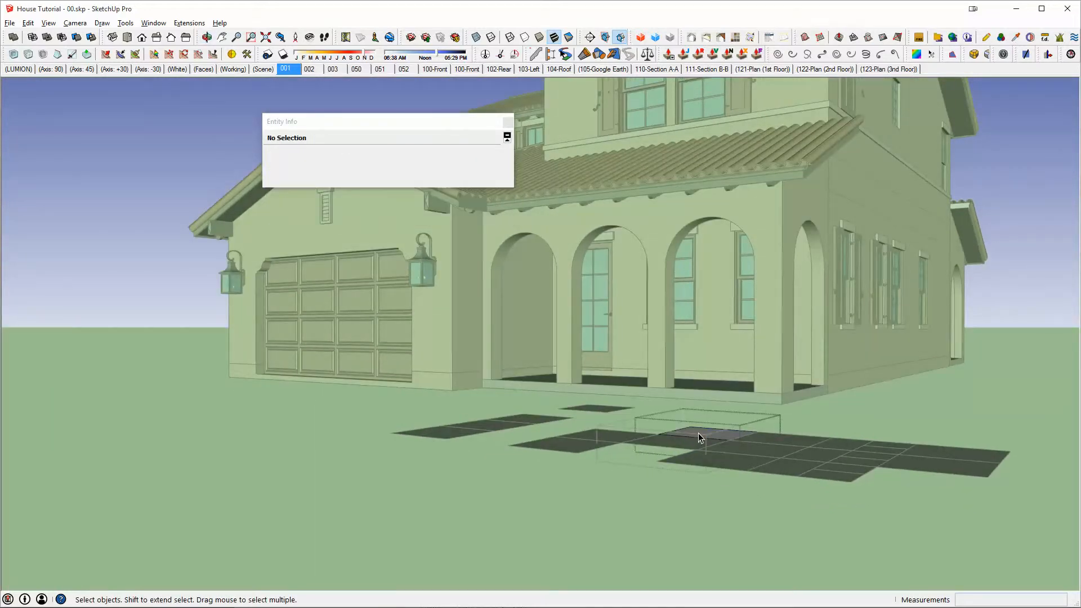
{"action": "key", "text": "i"}
{"action": "key", "text": "i"}
{"action": "middle_click_drag", "start_coordinate": [781, 406], "coordinate": [817, 446]}
{"action": "key", "text": "ctrl+v"}
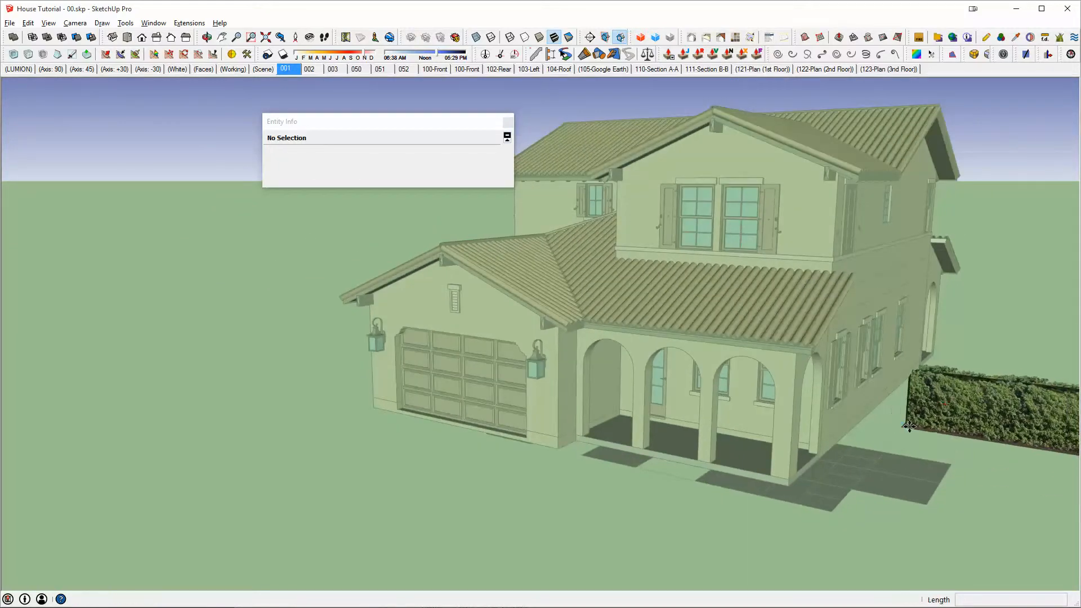
{"action": "left_click", "coordinate": [908, 427]}
{"action": "left_click", "coordinate": [856, 447]}
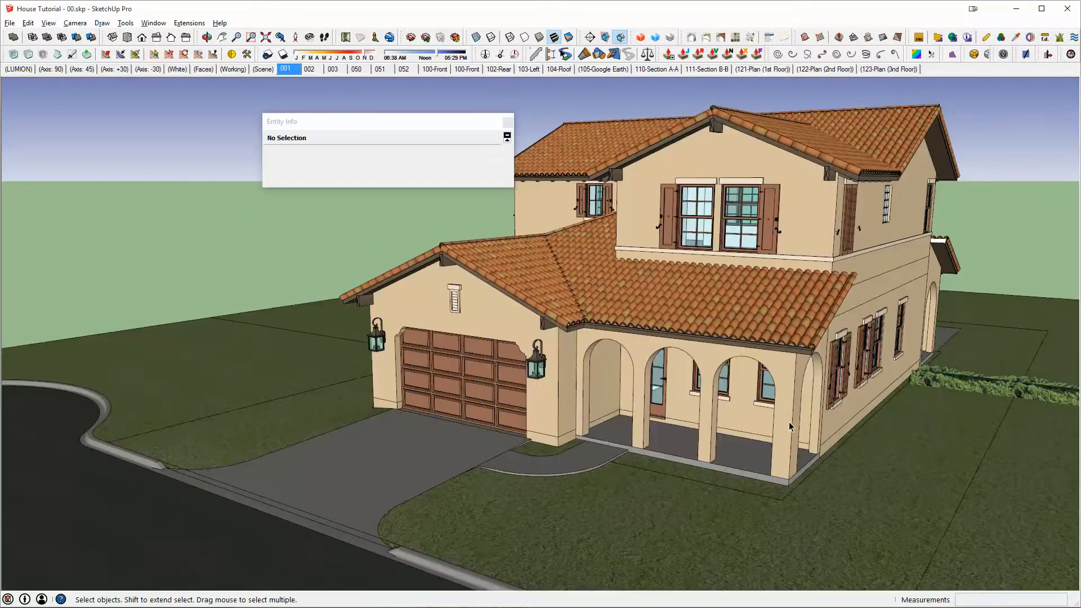
Reopen the bushes group, select the pasted hedge and move it straight up 5'.
{"action": "middle_click_drag", "start_coordinate": [789, 422], "coordinate": [513, 417]}
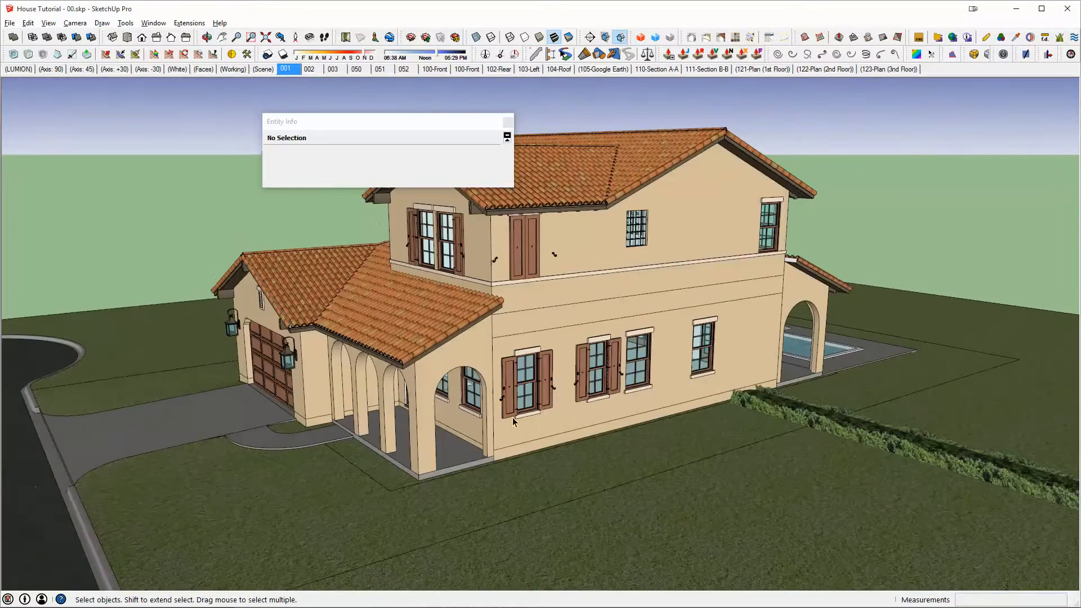
{"action": "double_click", "coordinate": [795, 411]}
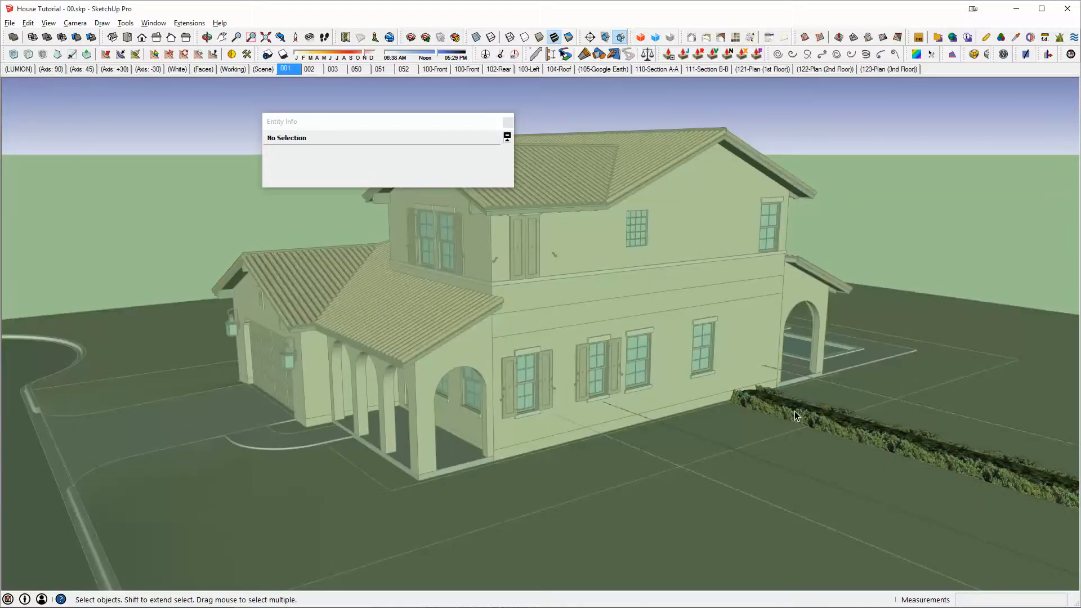
{"action": "left_click", "coordinate": [796, 411]}
{"action": "key", "text": "i"}
{"action": "key", "text": "m"}
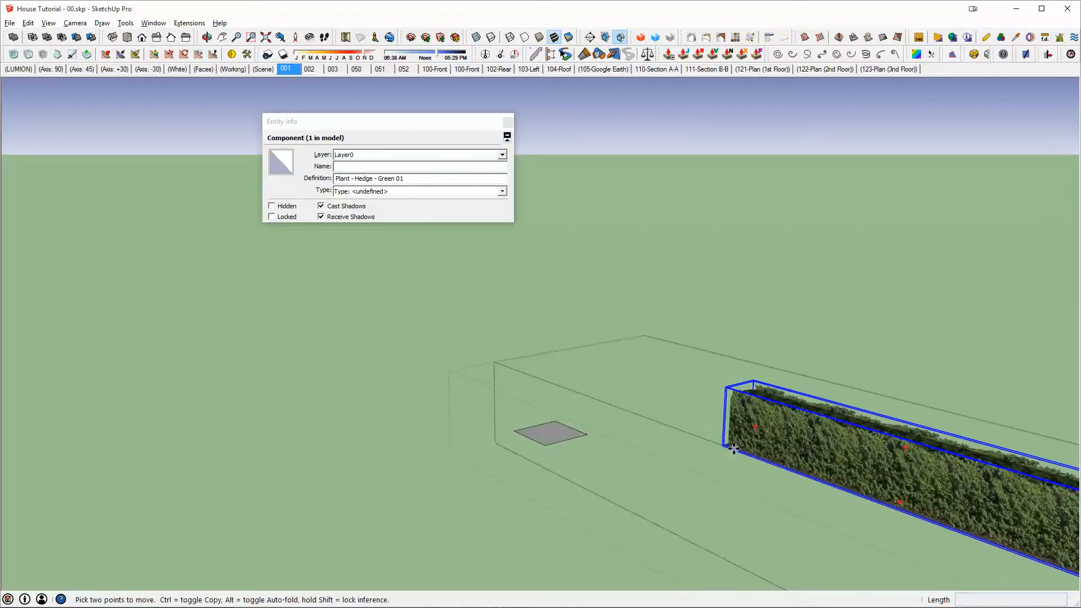
{"action": "left_click", "coordinate": [732, 449]}
{"action": "type", "text": "5"}
{"action": "key", "text": "Return"}
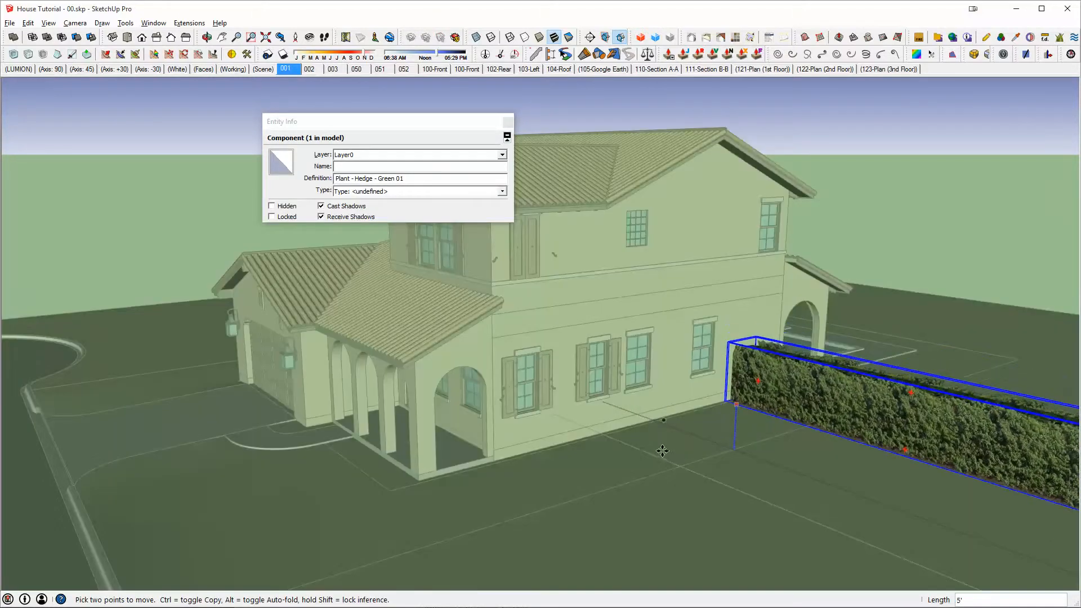
Rotate the hedge 90 degrees on the ground plane and move it alongside the house's side wall.
{"action": "middle_click_drag", "start_coordinate": [618, 468], "coordinate": [692, 487]}
{"action": "key", "text": "q"}
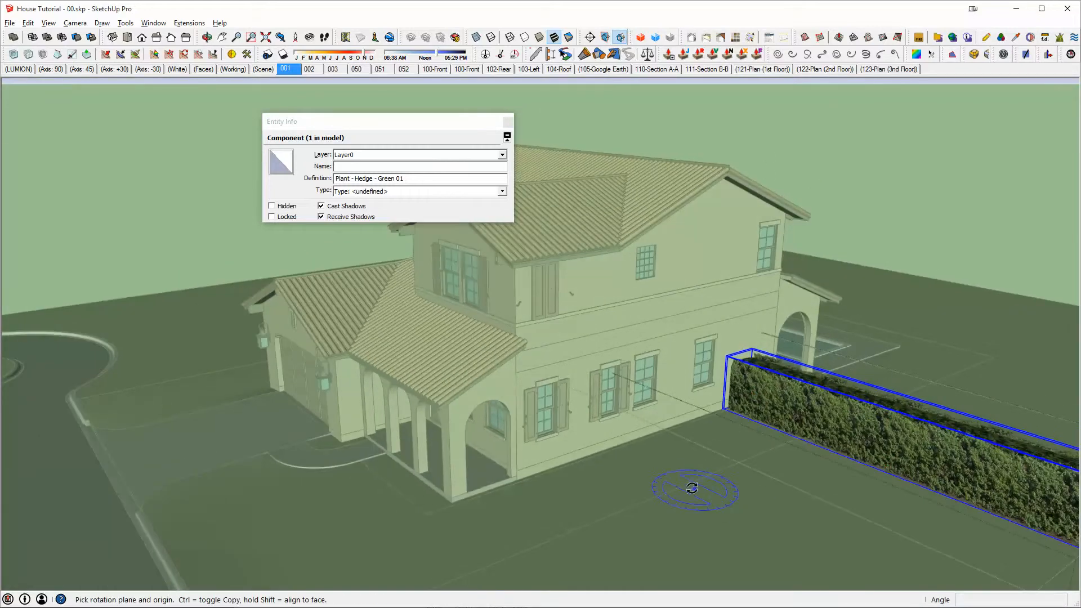
{"action": "left_click", "coordinate": [740, 509]}
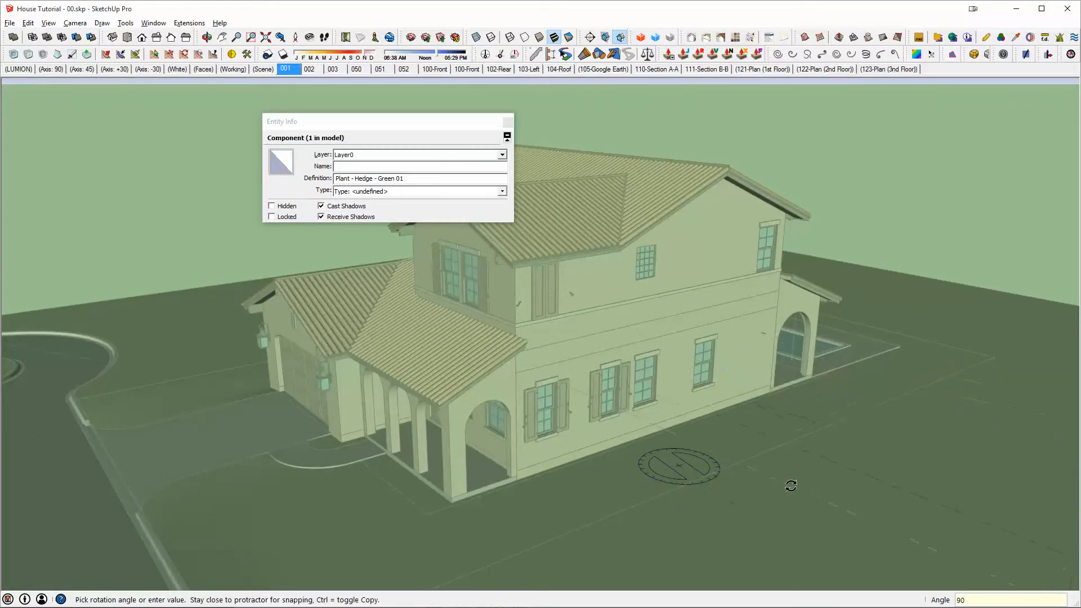
{"action": "left_click", "coordinate": [787, 486]}
{"action": "key", "text": "m"}
{"action": "left_click", "coordinate": [624, 518]}
{"action": "left_click", "coordinate": [648, 530]}
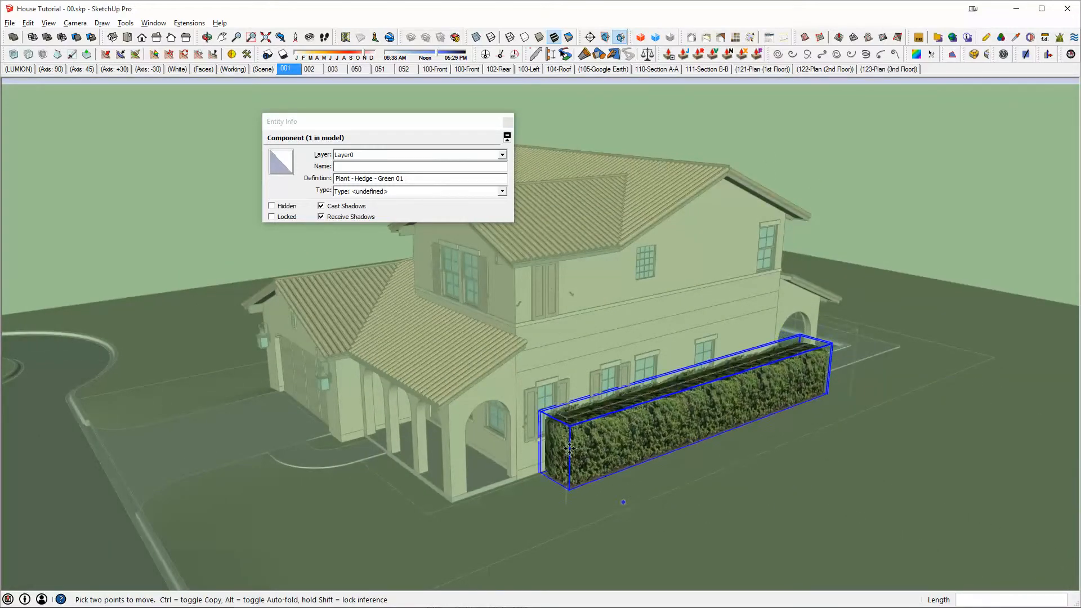
Move the hedge along the side wall so its front end lines up with the wall corner beside the porch.
{"action": "scroll", "coordinate": [569, 439], "scroll_direction": "up", "scroll_amount": 4}
{"action": "middle_click_drag", "start_coordinate": [572, 450], "coordinate": [729, 341]}
{"action": "scroll", "coordinate": [690, 412], "scroll_direction": "up", "scroll_amount": 5}
{"action": "key", "text": "space"}
{"action": "right_click", "coordinate": [730, 341]}
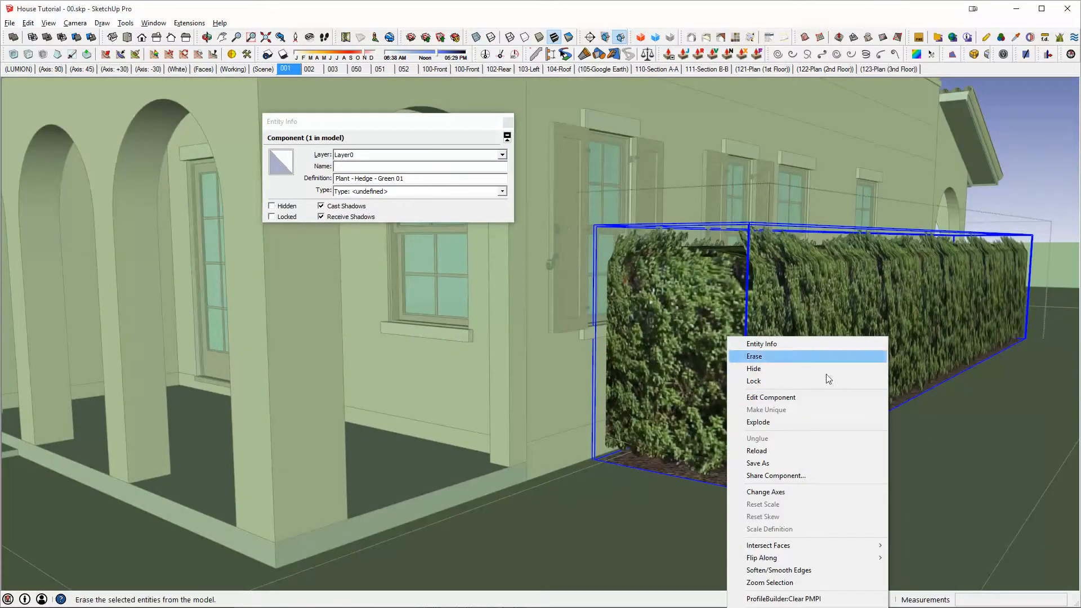
{"action": "left_click", "coordinate": [805, 316]}
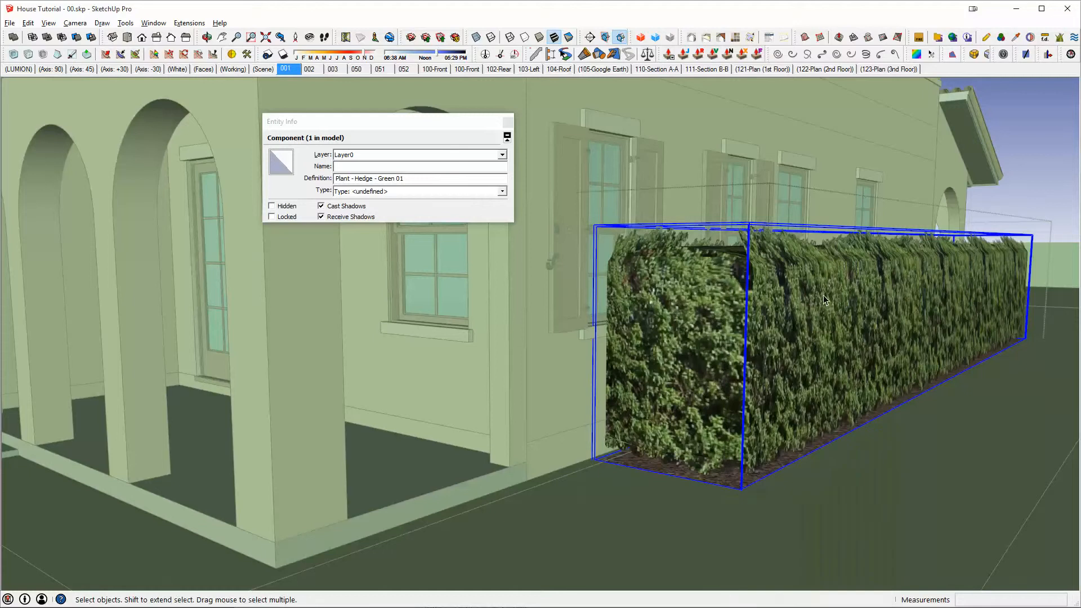
{"action": "middle_click_drag", "start_coordinate": [823, 295], "coordinate": [680, 419]}
{"action": "scroll", "coordinate": [680, 419], "scroll_direction": "up", "scroll_amount": 5}
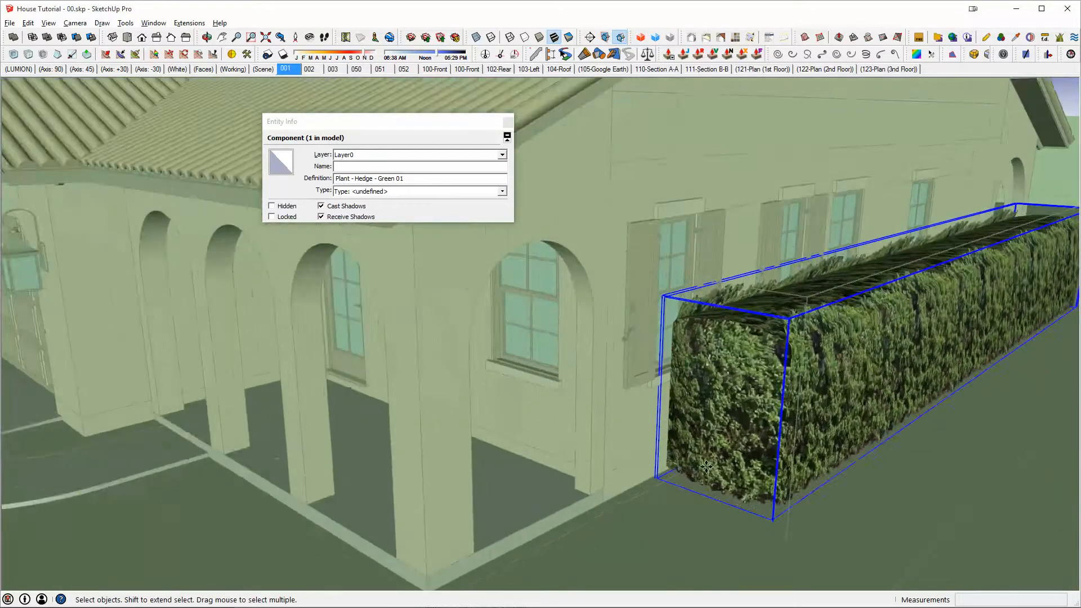
{"action": "key", "text": "m"}
{"action": "left_click", "coordinate": [680, 514]}
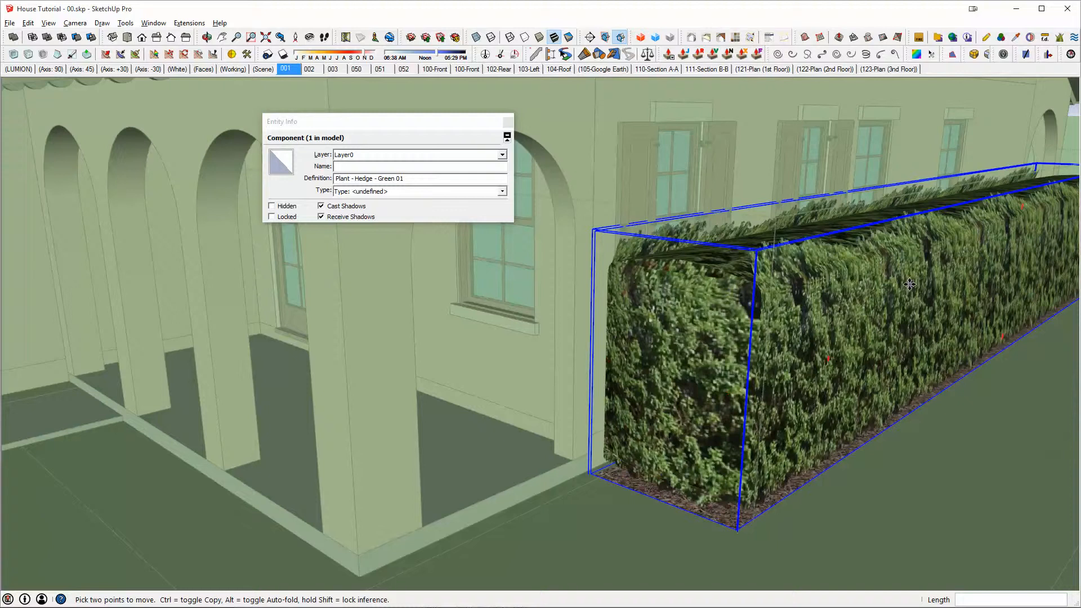
{"action": "mouse_move", "coordinate": [723, 298]}
{"action": "middle_mouse_down"}
{"action": "mouse_move", "coordinate": [741, 330]}
{"action": "mouse_move", "coordinate": [672, 302]}
{"action": "mouse_move", "coordinate": [708, 307]}
{"action": "mouse_move", "coordinate": [702, 301]}
{"action": "middle_mouse_up"}
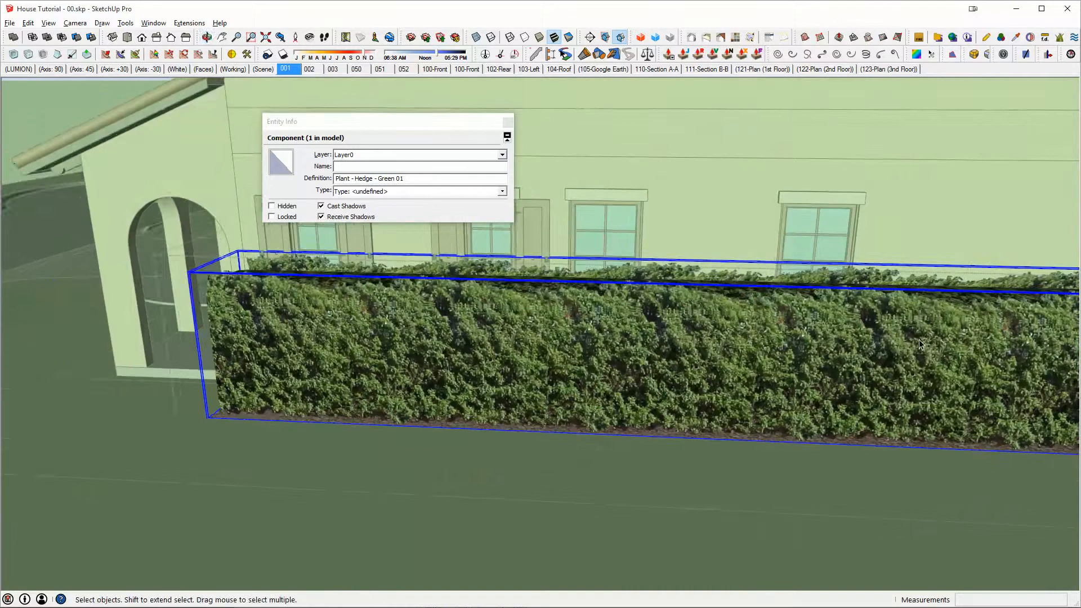
Open the hedge for editing and shift its rear end geometry inward about 2' 5 1/2" to match the house wall's rear corner.
{"action": "scroll", "coordinate": [919, 340], "scroll_direction": "down", "scroll_amount": 3}
{"action": "middle_click_drag", "start_coordinate": [919, 340], "coordinate": [375, 338], "text": "shift"}
{"action": "middle_click_drag", "start_coordinate": [621, 337], "coordinate": [866, 384], "text": "shift"}
{"action": "double_click", "coordinate": [870, 391]}
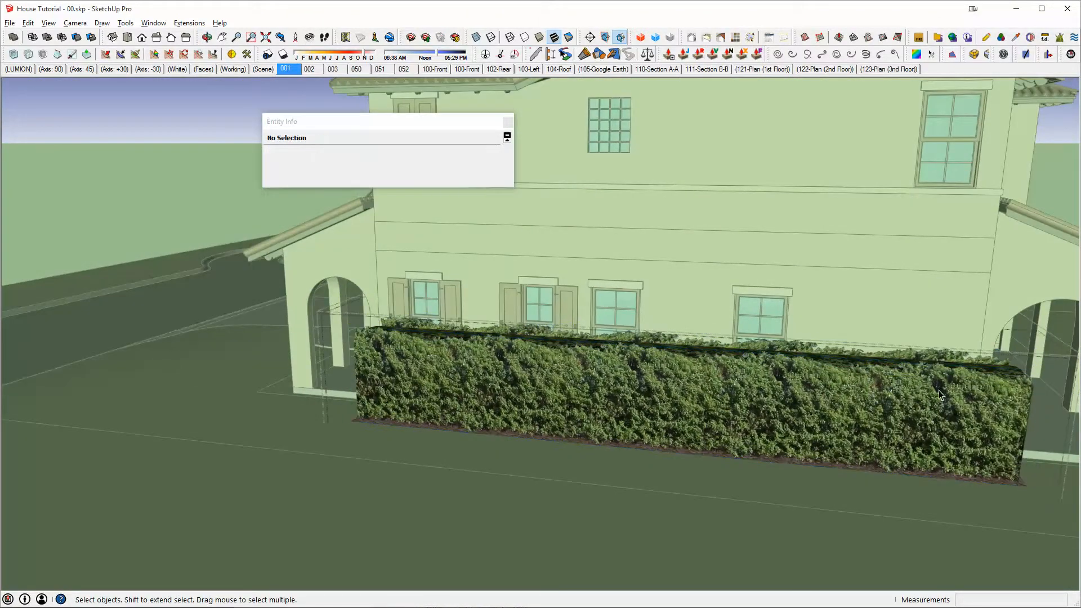
{"action": "middle_click_drag", "start_coordinate": [781, 361], "coordinate": [617, 336], "text": "shift"}
{"action": "left_click_drag", "start_coordinate": [749, 257], "coordinate": [1026, 588]}
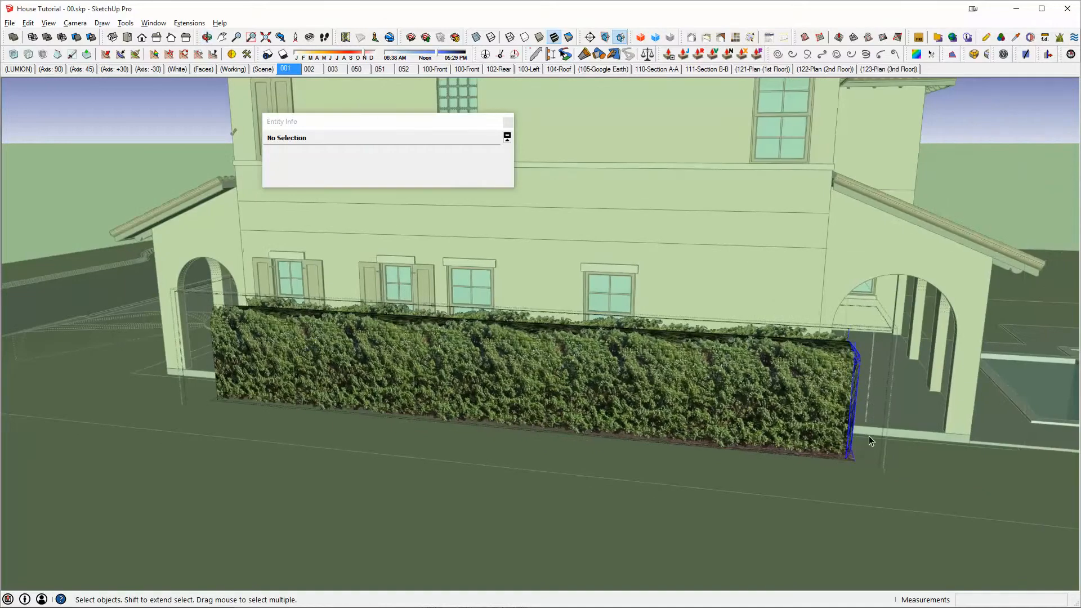
{"action": "key", "text": "m"}
{"action": "left_click", "coordinate": [797, 405]}
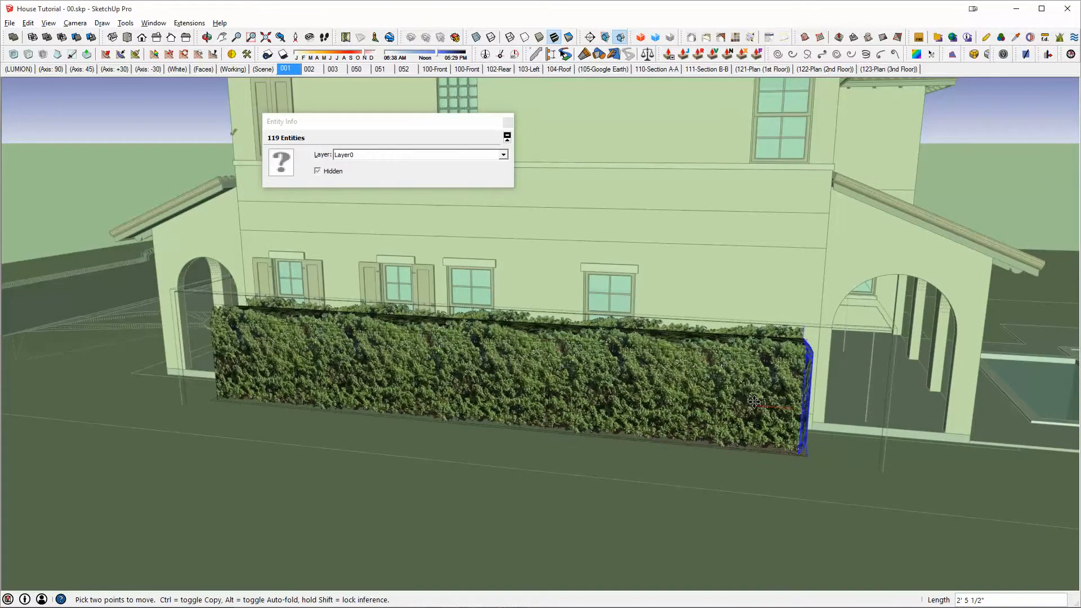
{"action": "left_click", "coordinate": [754, 403]}
{"action": "key", "text": "space"}
Select the hedge's upper geometry along its full length and lower it about 2' 10 3/4", below the window sills.
{"action": "middle_click_drag", "start_coordinate": [505, 407], "coordinate": [193, 236]}
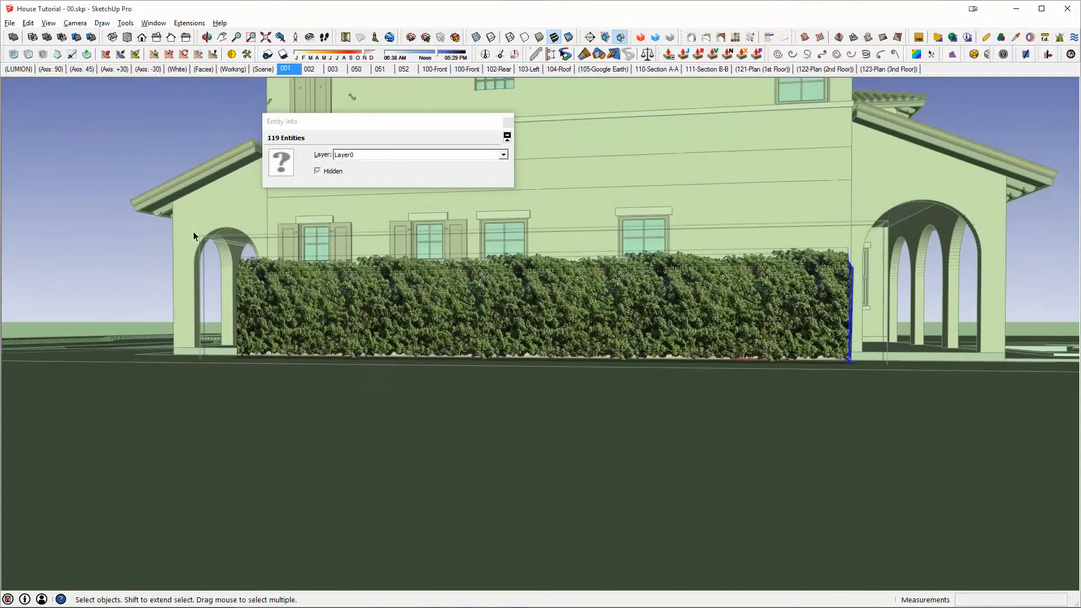
{"action": "left_click_drag", "start_coordinate": [149, 204], "coordinate": [949, 307]}
{"action": "scroll", "coordinate": [731, 305], "scroll_direction": "up", "scroll_amount": 3}
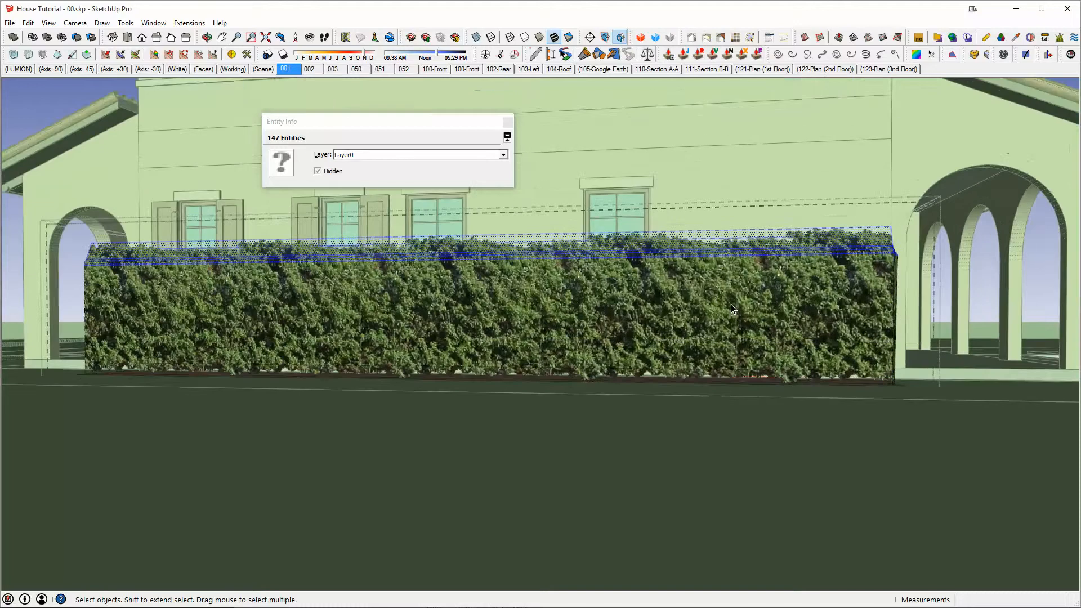
{"action": "key", "text": "m"}
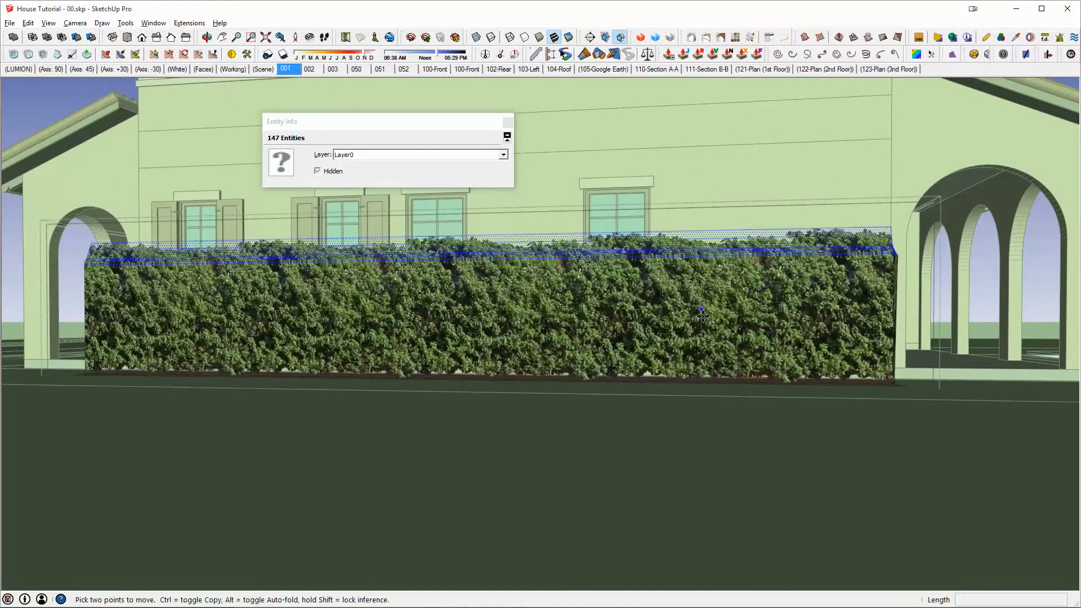
{"action": "middle_click_drag", "start_coordinate": [745, 305], "coordinate": [643, 309]}
{"action": "key", "text": "space"}
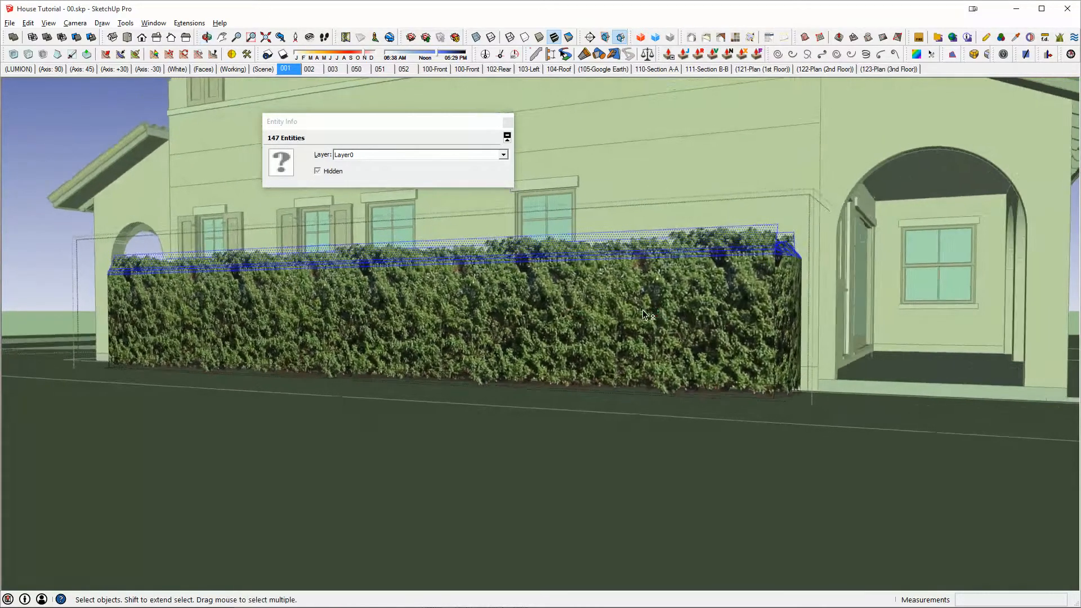
{"action": "key", "text": "i"}
{"action": "scroll", "coordinate": [643, 310], "scroll_direction": "down", "scroll_amount": 1}
{"action": "middle_click_drag", "start_coordinate": [584, 280], "coordinate": [386, 252]}
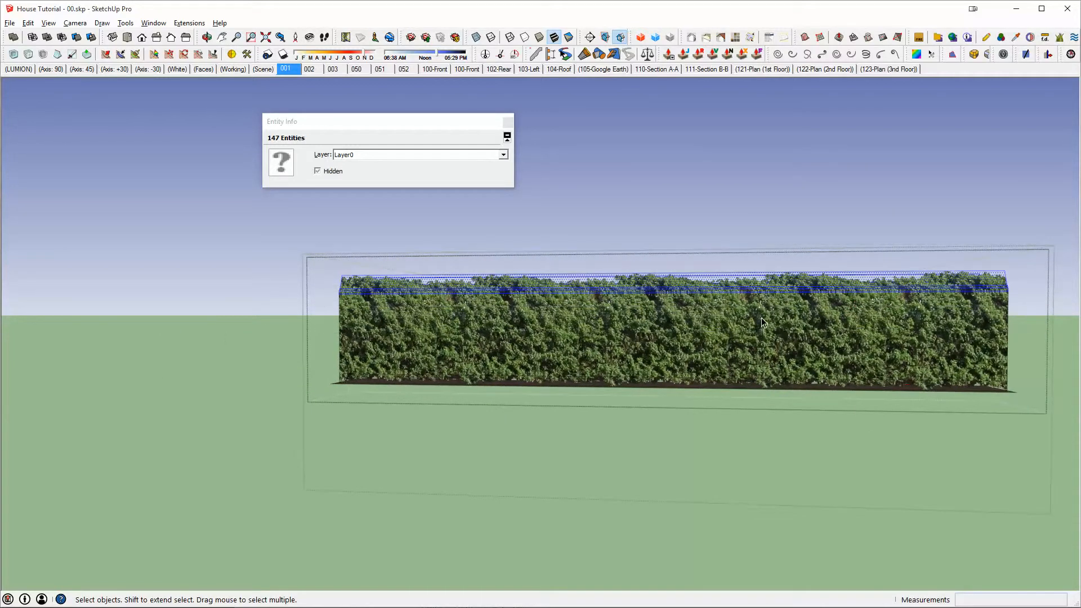
{"action": "key", "text": "m"}
{"action": "key", "text": "ctrl+t"}
{"action": "middle_click_drag", "start_coordinate": [736, 334], "coordinate": [812, 335]}
{"action": "scroll", "coordinate": [926, 341], "scroll_direction": "up", "scroll_amount": 3}
{"action": "left_click", "coordinate": [667, 223]}
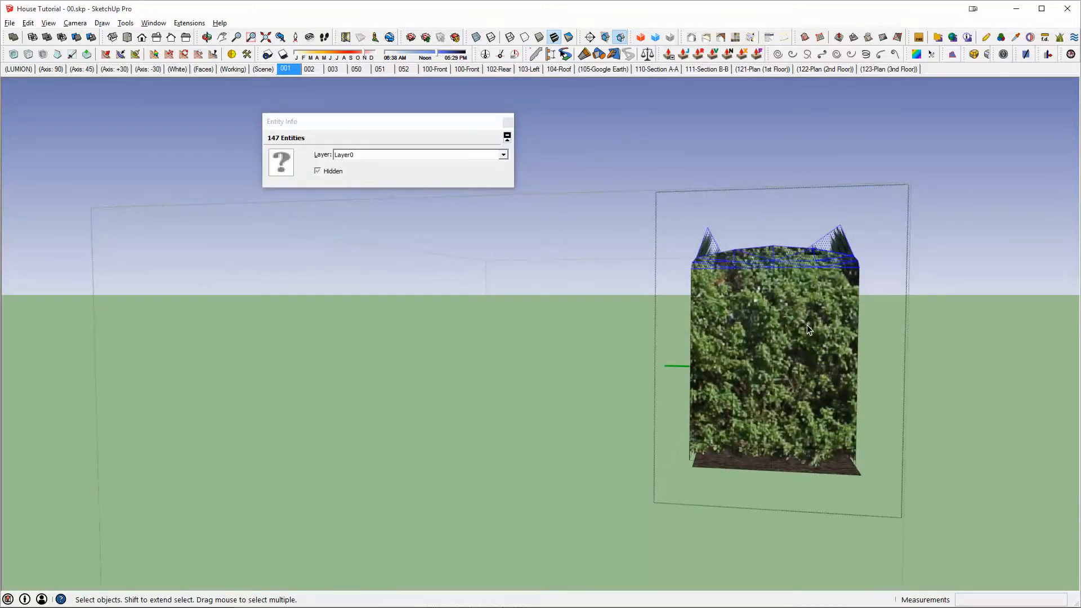
{"action": "middle_click_drag", "start_coordinate": [807, 326], "coordinate": [782, 351]}
{"action": "key", "text": "m"}
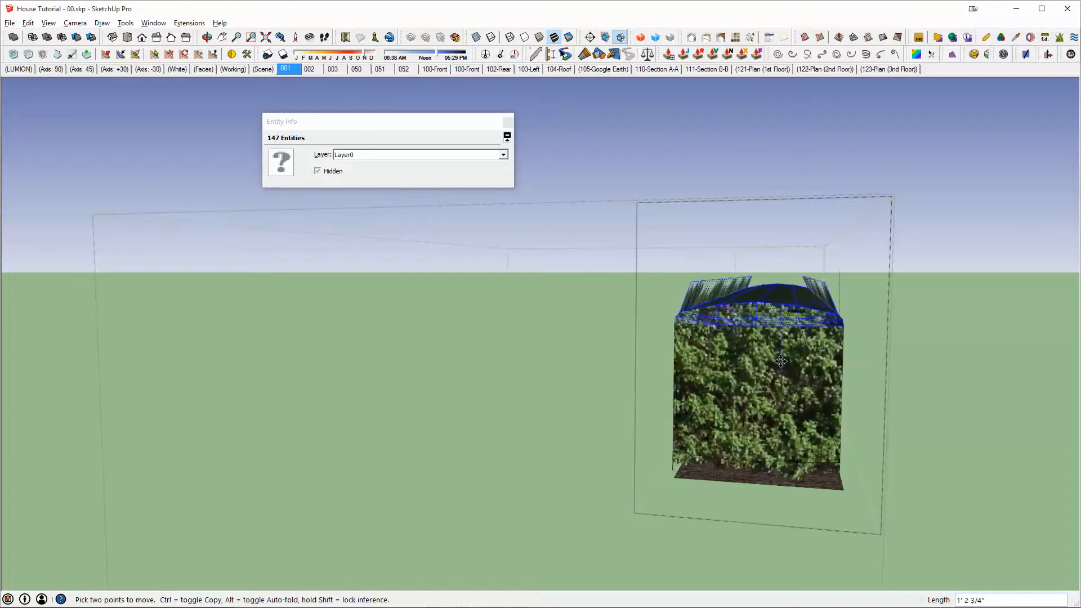
{"action": "key", "text": "i"}
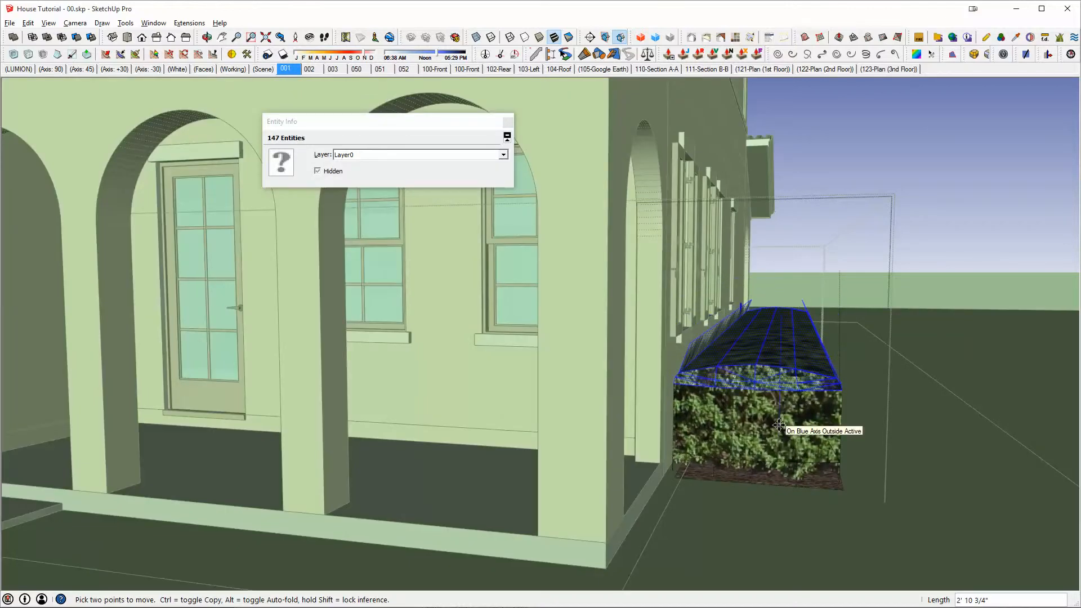
{"action": "left_click", "coordinate": [780, 426]}
{"action": "middle_click_drag", "start_coordinate": [779, 426], "coordinate": [636, 411]}
{"action": "key", "text": "space"}
Leave hedge editing, reopen the bushes group and copy the hedge to the opposite side wall, next to the garage.
{"action": "scroll", "coordinate": [654, 379], "scroll_direction": "up", "scroll_amount": 1}
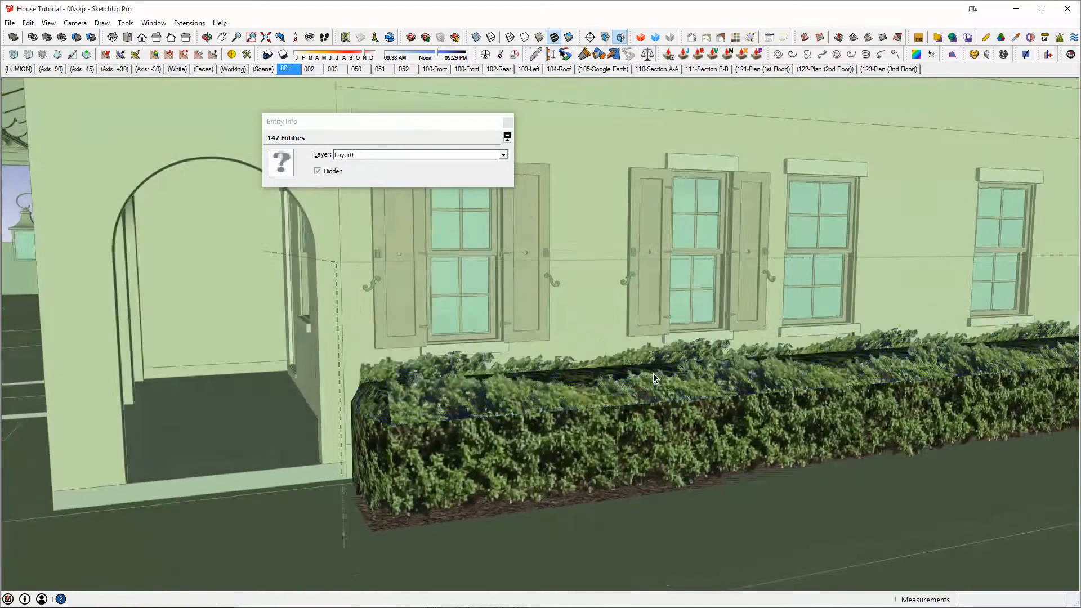
{"action": "scroll", "coordinate": [654, 378], "scroll_direction": "down", "scroll_amount": 3}
{"action": "middle_click_drag", "start_coordinate": [668, 375], "coordinate": [674, 310]}
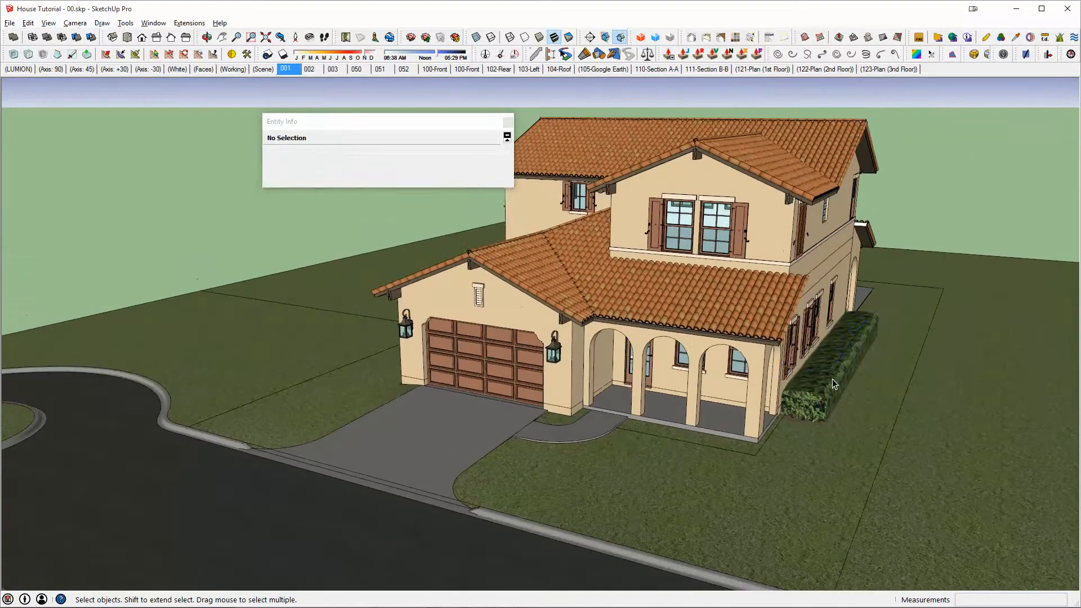
{"action": "double_click", "coordinate": [827, 391]}
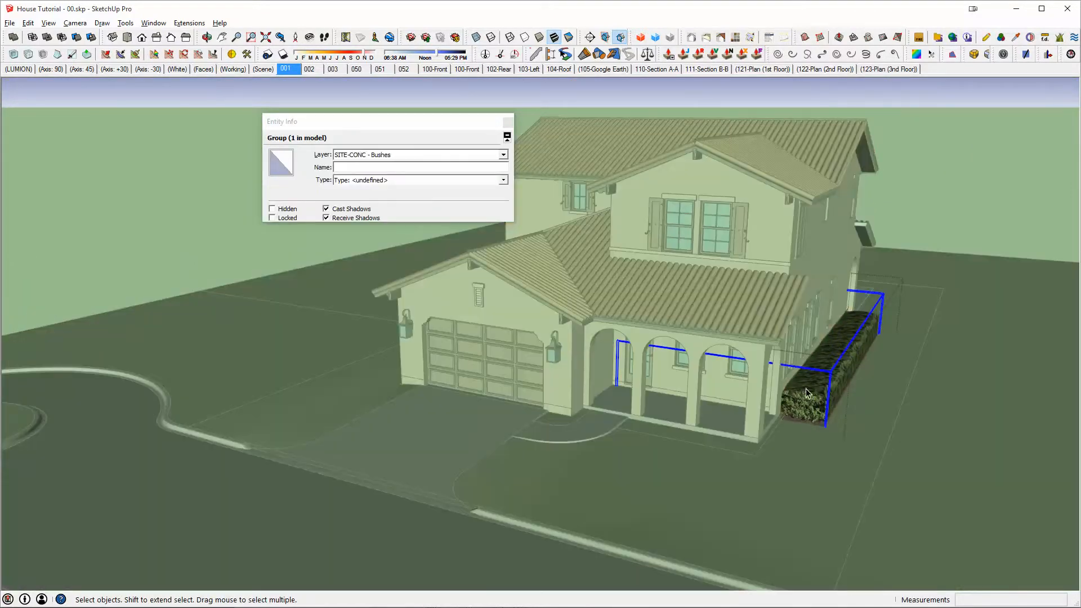
{"action": "double_click", "coordinate": [805, 394]}
{"action": "left_click", "coordinate": [805, 394]}
{"action": "key", "text": "m"}
{"action": "key", "text": "ctrl"}
{"action": "left_click", "coordinate": [813, 464]}
{"action": "middle_click_drag", "start_coordinate": [569, 438], "coordinate": [1030, 478]}
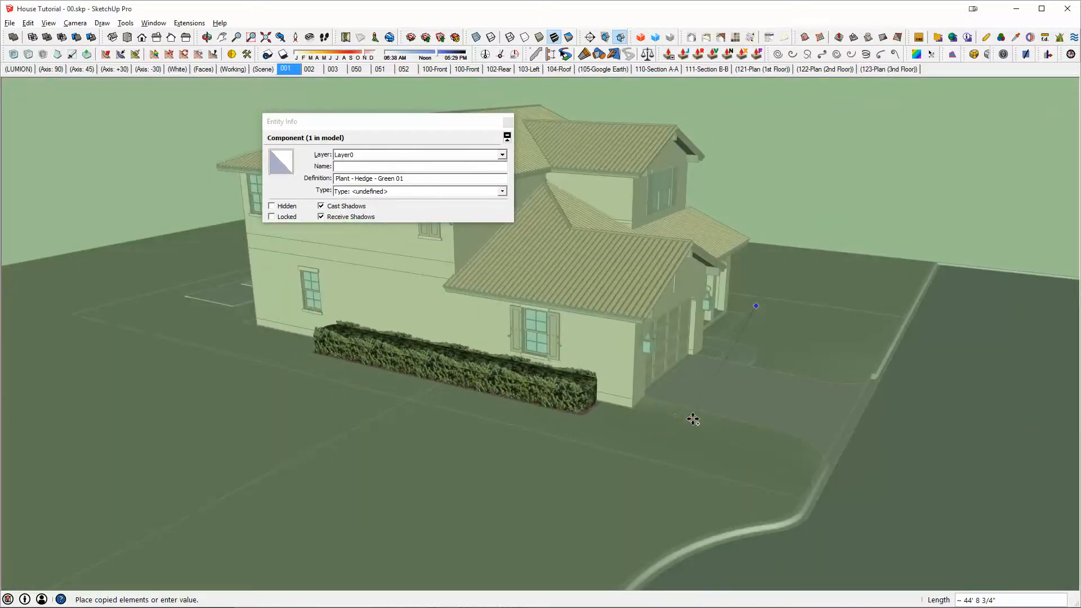
{"action": "left_click", "coordinate": [721, 429]}
{"action": "key", "text": "space"}
{"action": "middle_click_drag", "start_coordinate": [484, 402], "coordinate": [614, 394]}
{"action": "scroll", "coordinate": [442, 397], "scroll_direction": "up", "scroll_amount": 2}
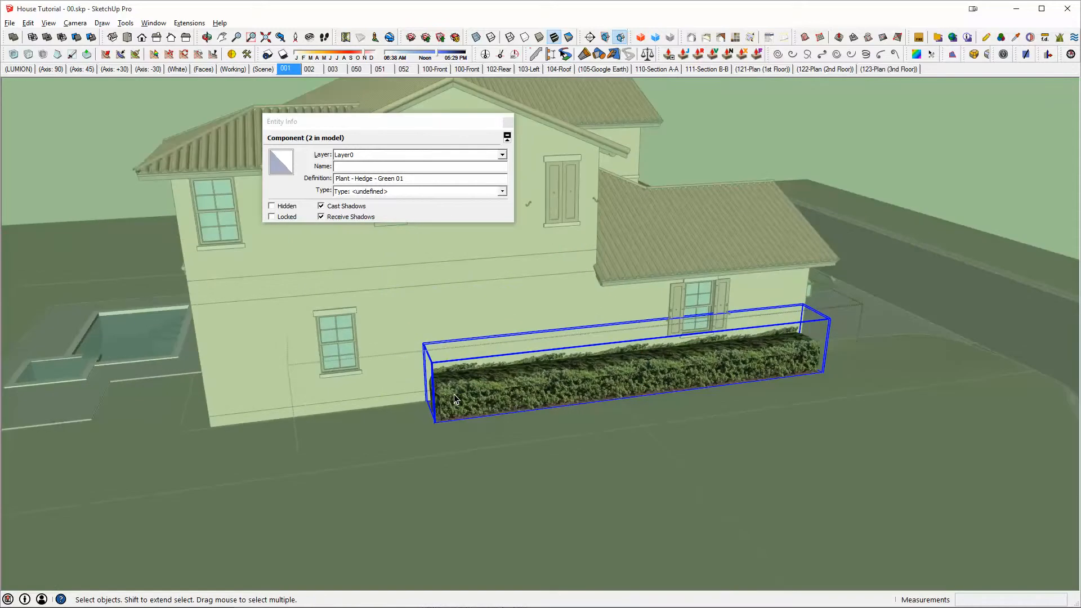
{"action": "double_click", "coordinate": [455, 400]}
{"action": "key", "text": "ctrl+a"}
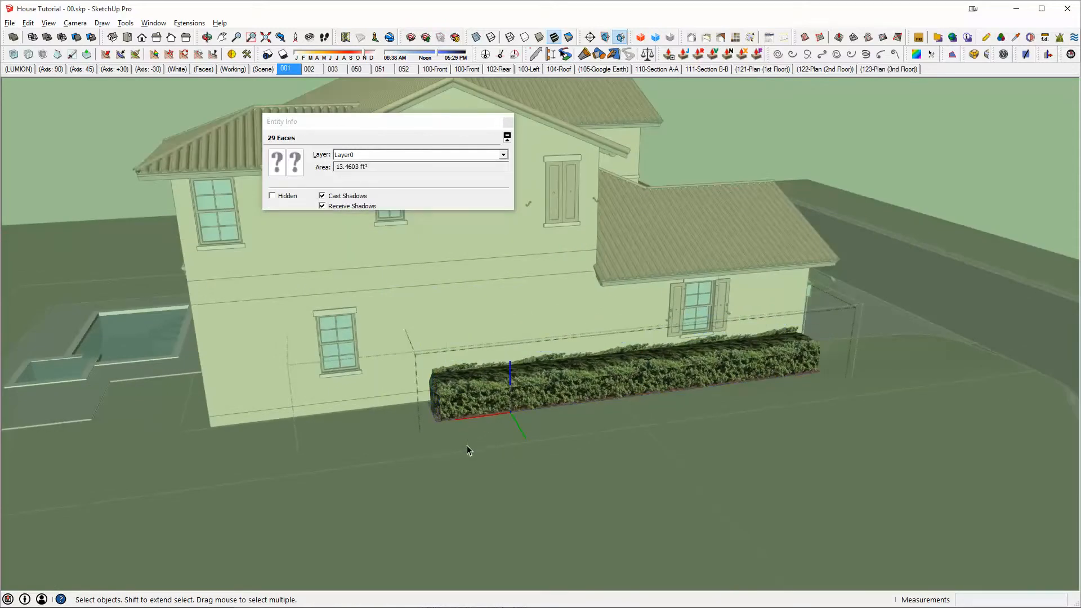
{"action": "key", "text": "m"}
{"action": "left_click", "coordinate": [469, 442]}
{"action": "key", "text": "space"}
{"action": "key", "text": "Escape"}
Make the copied hedge beside the garage unique, then shift its rear end geometry forward so only a short hedge remains beneath the garage side window.
{"action": "right_click", "coordinate": [553, 374]}
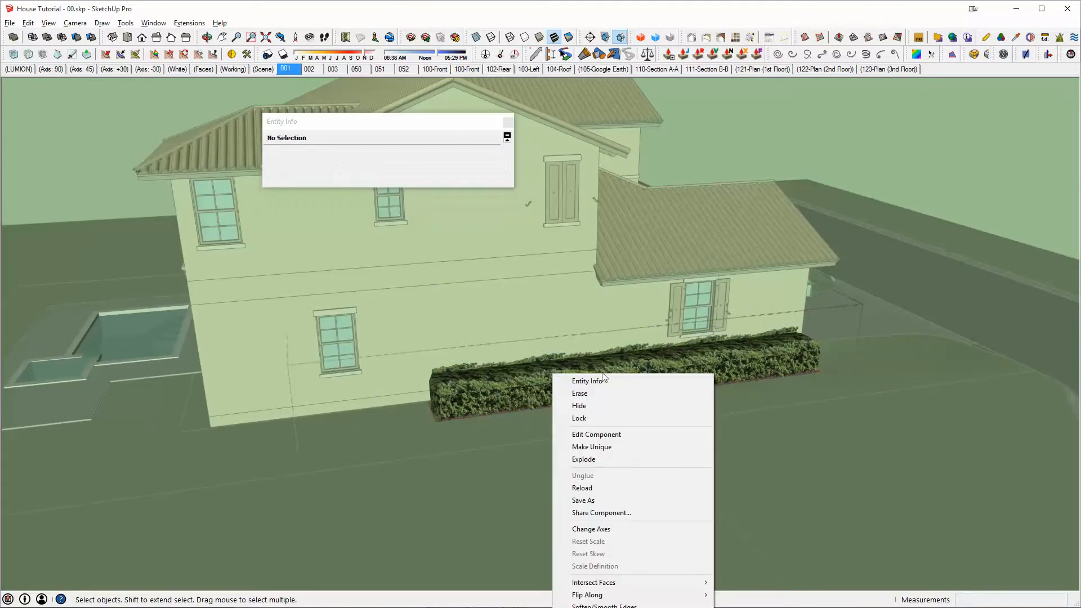
{"action": "left_click", "coordinate": [519, 406]}
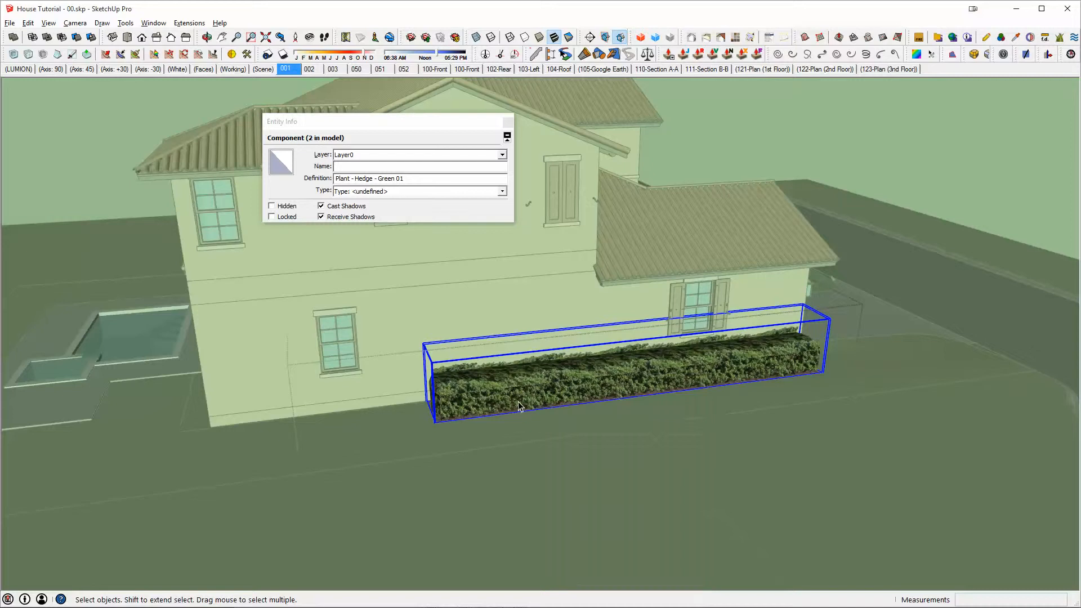
{"action": "double_click", "coordinate": [488, 392]}
{"action": "key", "text": "ctrl+a"}
{"action": "key", "text": "m"}
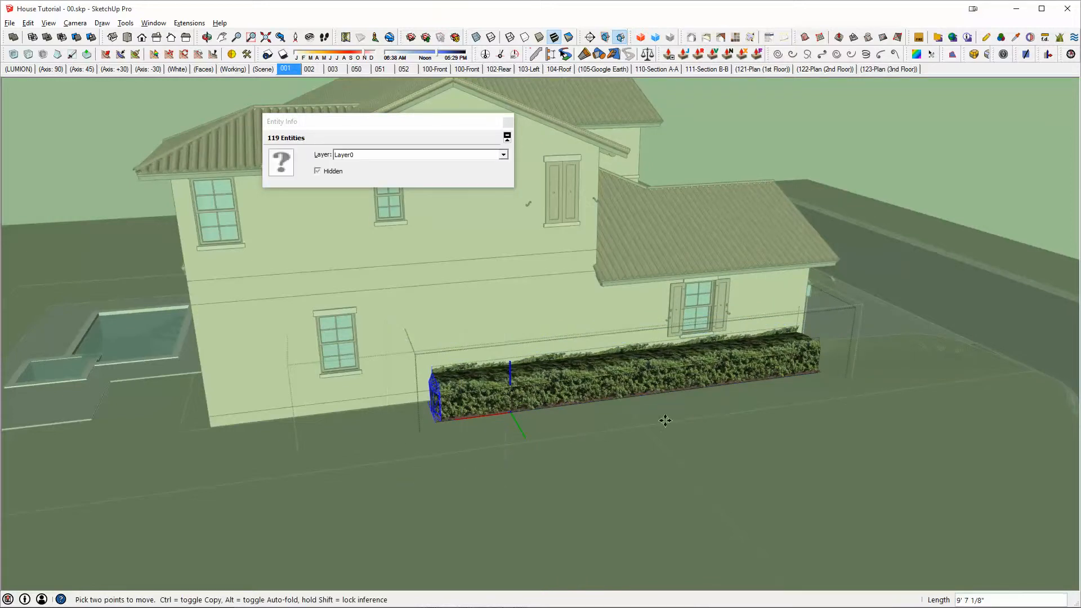
{"action": "left_click", "coordinate": [737, 400]}
{"action": "key", "text": "space"}
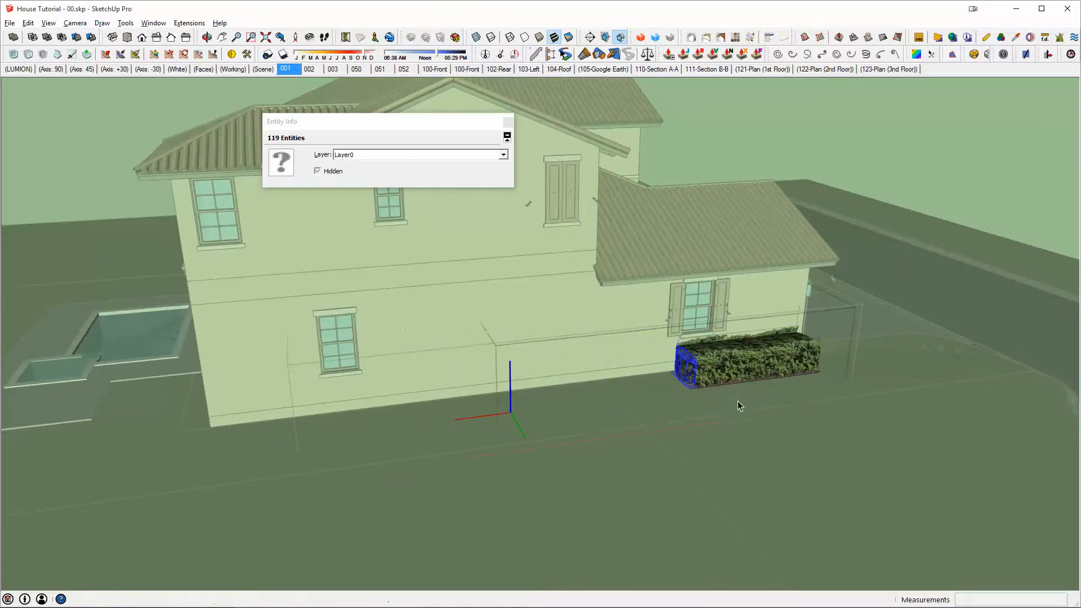
Leave hedge editing and copy the shortened hedge to the rear section of the same wall, beneath the ground-floor window.
{"action": "left_click", "coordinate": [738, 400]}
{"action": "left_click", "coordinate": [738, 363]}
{"action": "key", "text": "m"}
{"action": "left_click", "coordinate": [730, 394]}
{"action": "key", "text": "ctrl"}
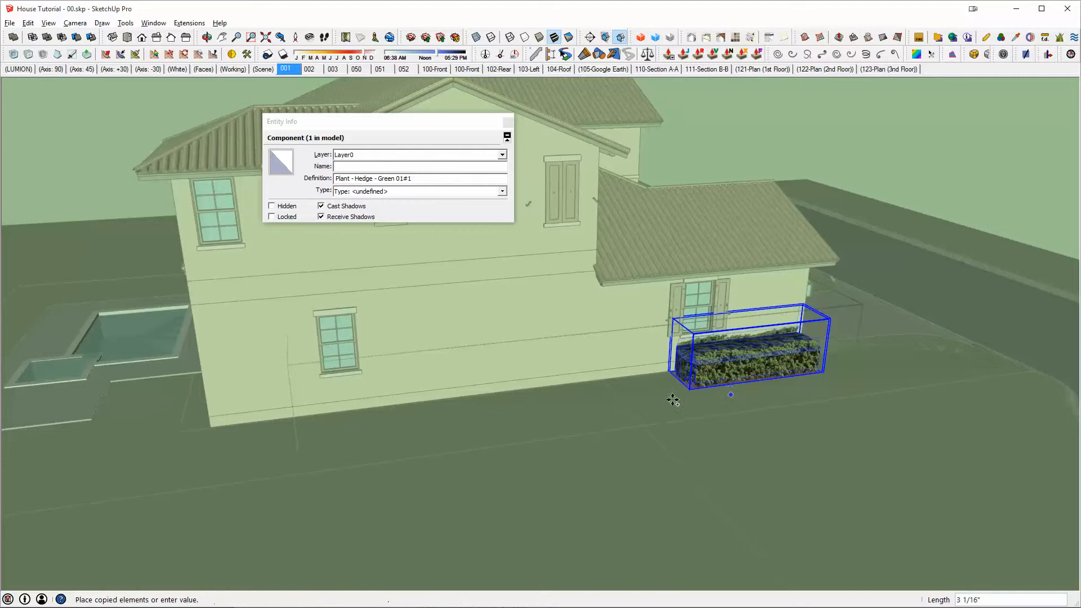
{"action": "left_click", "coordinate": [244, 456]}
{"action": "middle_click_drag", "start_coordinate": [620, 420], "coordinate": [254, 431]}
{"action": "key", "text": "space"}
{"action": "left_click", "coordinate": [574, 384]}
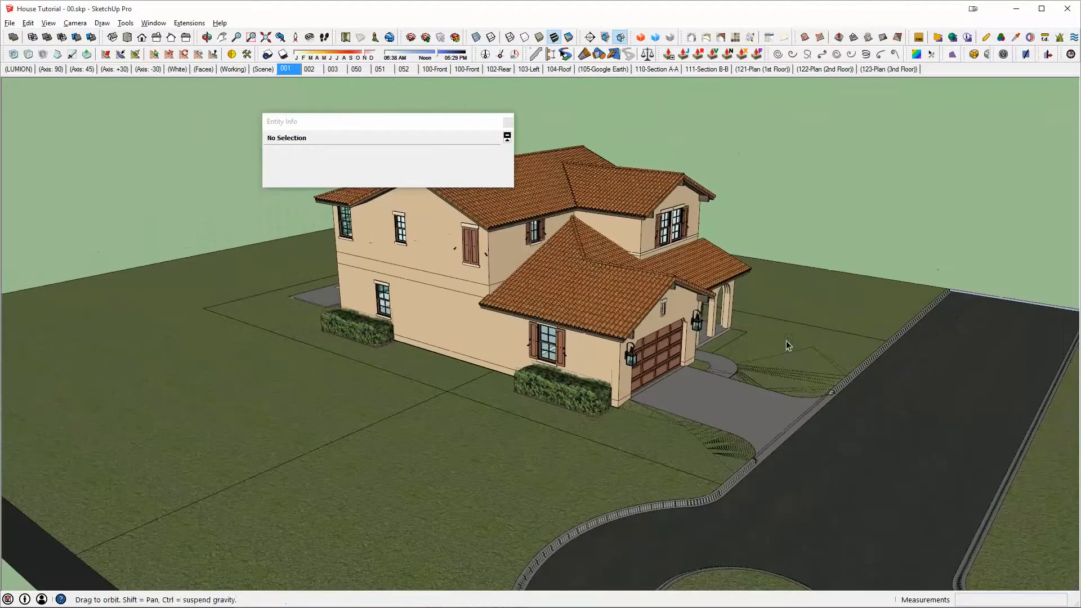
Reopen the site group containing the hedges and open the nested placeholder group near the porch for editing.
{"action": "mouse_move", "coordinate": [485, 346]}
{"action": "middle_mouse_down"}
{"action": "mouse_move", "coordinate": [421, 332]}
{"action": "mouse_move", "coordinate": [402, 350]}
{"action": "middle_mouse_up"}
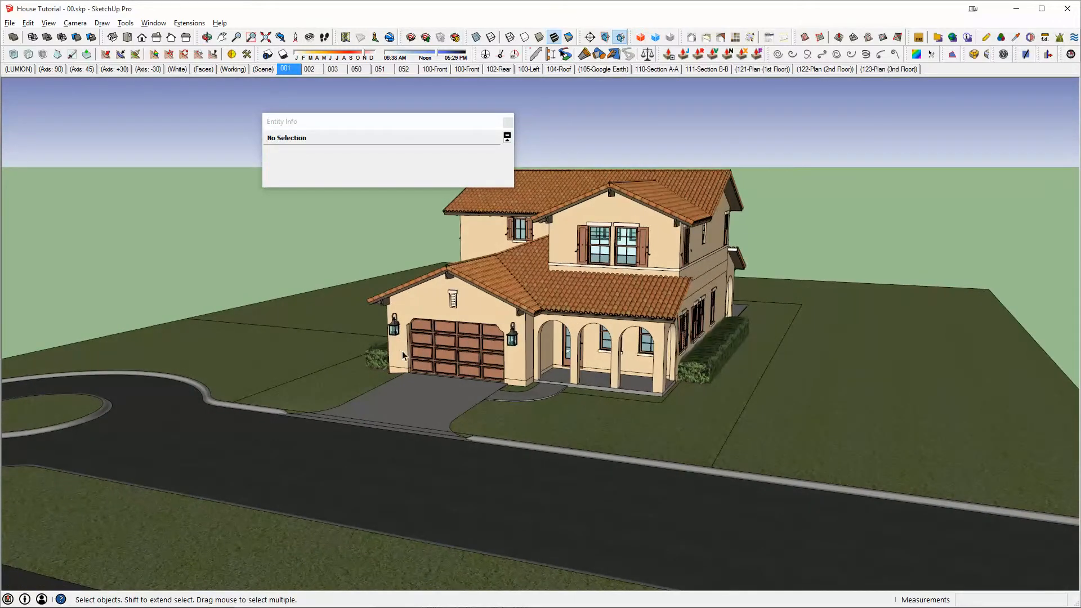
{"action": "right_click", "coordinate": [863, 428]}
{"action": "left_click", "coordinate": [710, 345]}
{"action": "double_click", "coordinate": [722, 354]}
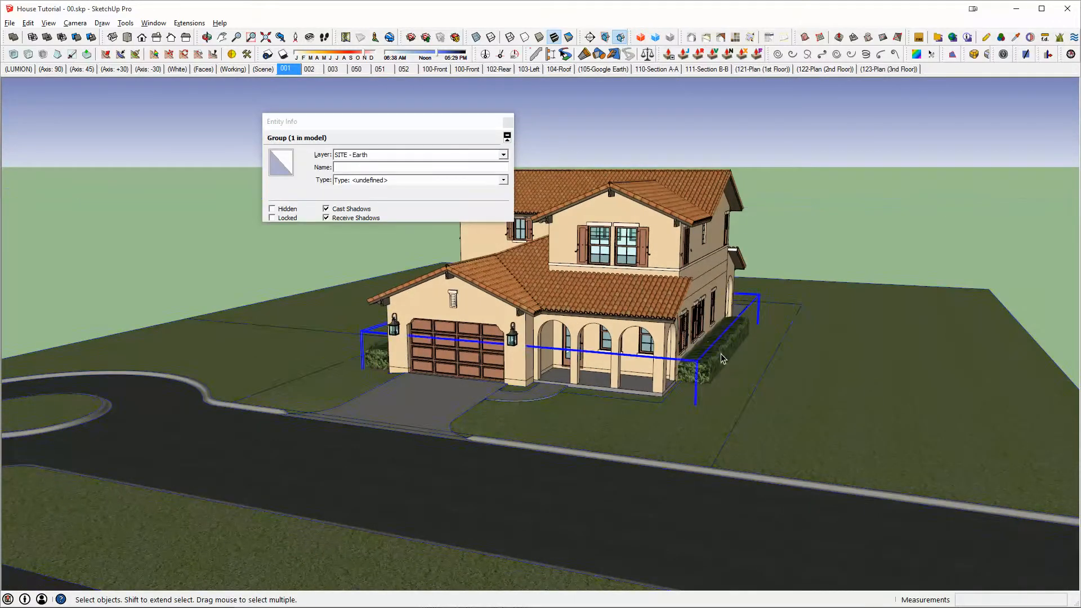
{"action": "key", "text": "h"}
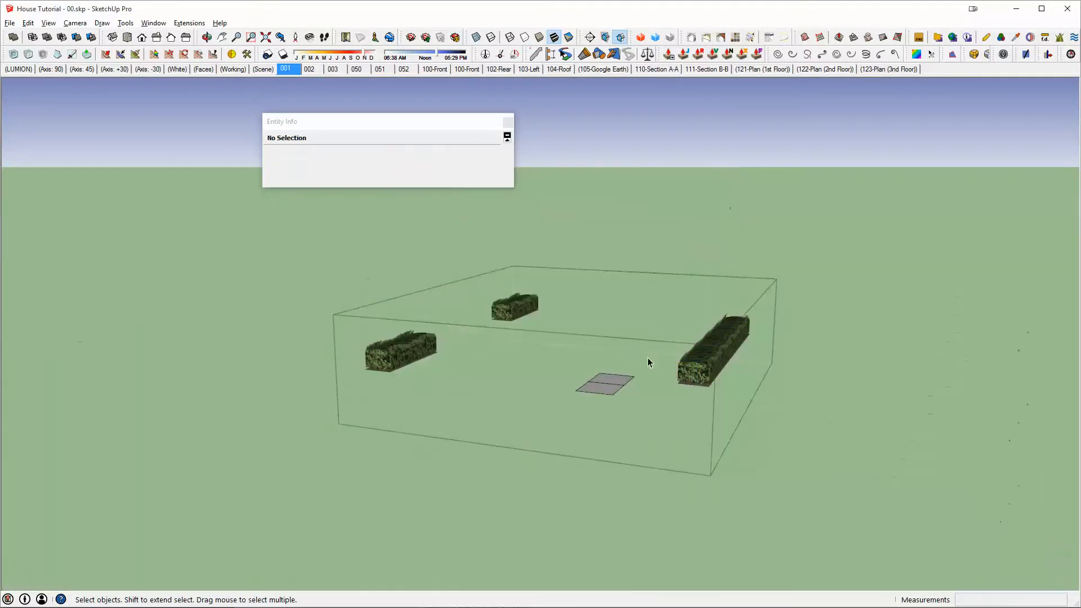
{"action": "left_click", "coordinate": [619, 381]}
{"action": "double_click", "coordinate": [600, 393]}
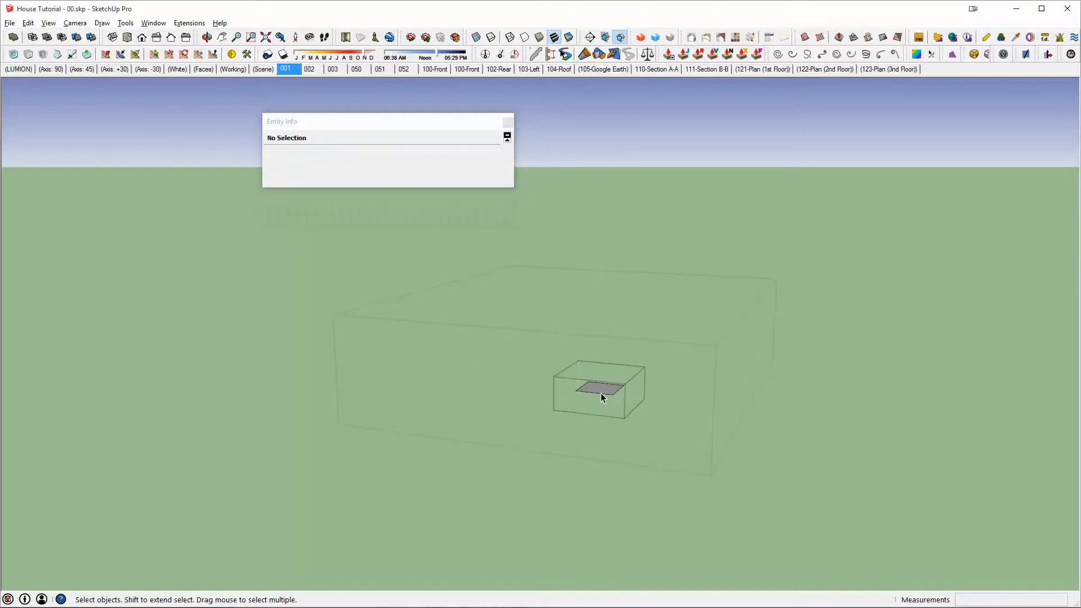
{"action": "left_click", "coordinate": [601, 394]}
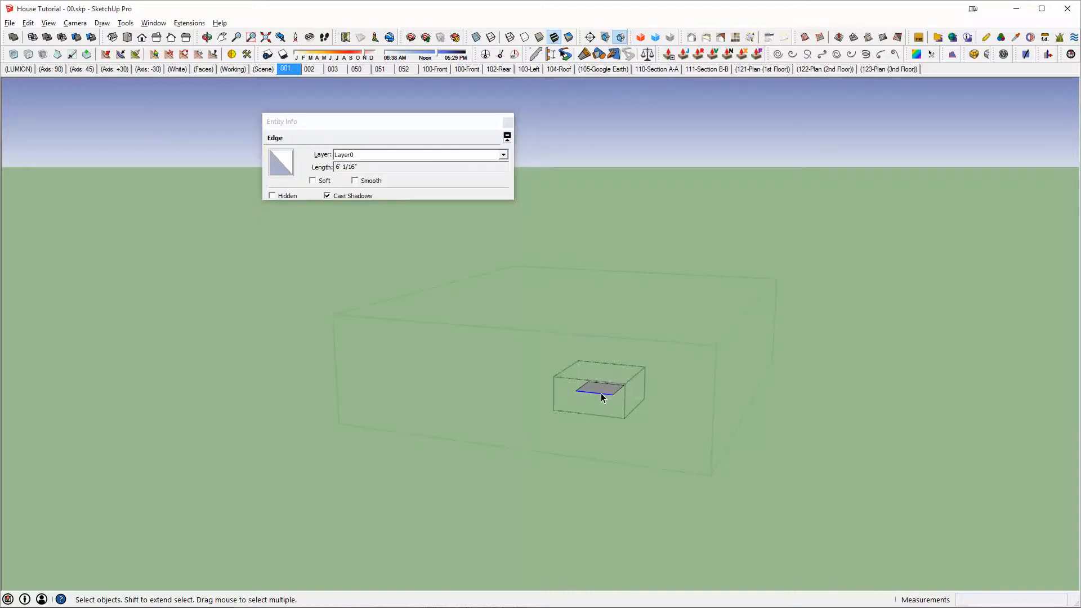
Copy the tall thick-trunked palm from the preferred-landscape library file and paste it onto the front lawn beside the porch.
{"action": "key", "text": "alt+Tab"}
{"action": "middle_click_drag", "start_coordinate": [750, 349], "coordinate": [895, 377]}
{"action": "left_click", "coordinate": [832, 353]}
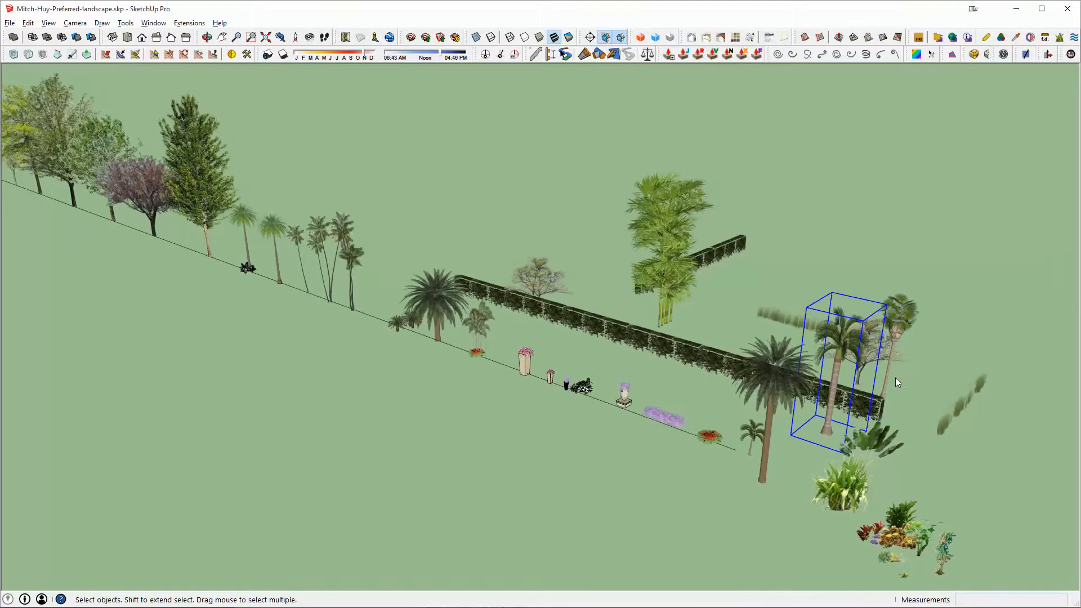
{"action": "key", "text": "alt+Tab"}
{"action": "middle_click_drag", "start_coordinate": [654, 363], "coordinate": [861, 415]}
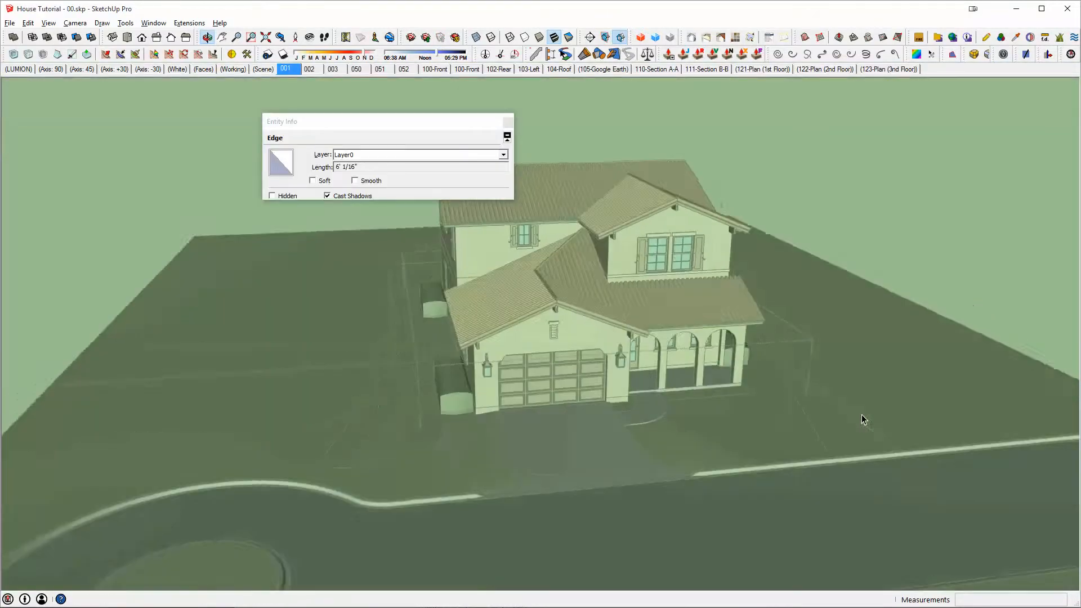
{"action": "key", "text": "ctrl+v"}
{"action": "scroll", "coordinate": [788, 428], "scroll_direction": "up", "scroll_amount": 5}
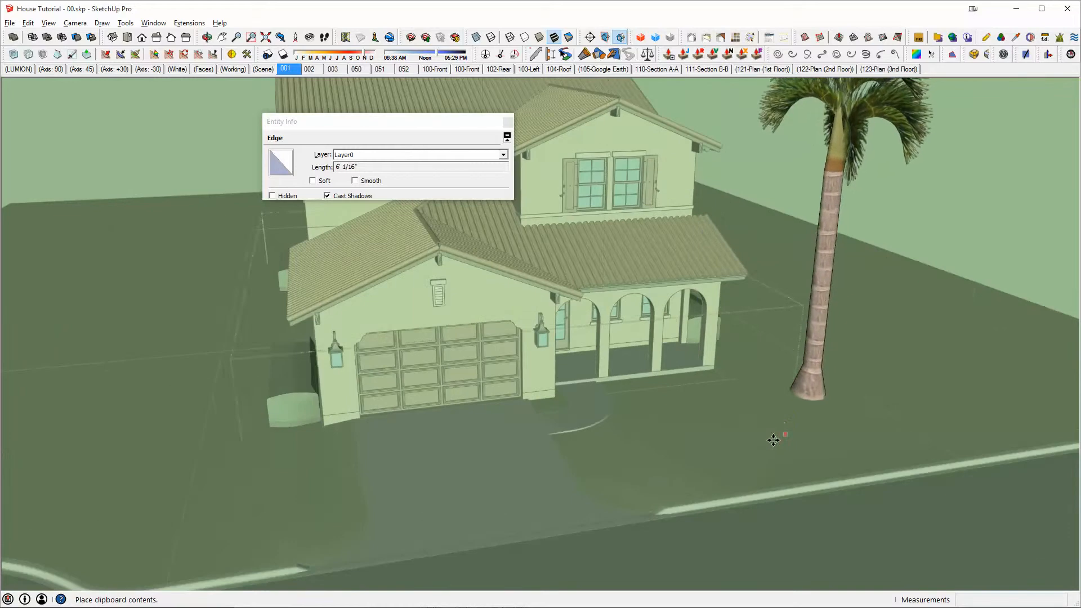
{"action": "left_click", "coordinate": [773, 440]}
{"action": "middle_click_drag", "start_coordinate": [773, 440], "coordinate": [784, 459]}
Switch to Good Landscaping.skp, look through its trees and copy a single dark-fronded palm with a stepped base.
{"action": "key", "text": "alt+Tab"}
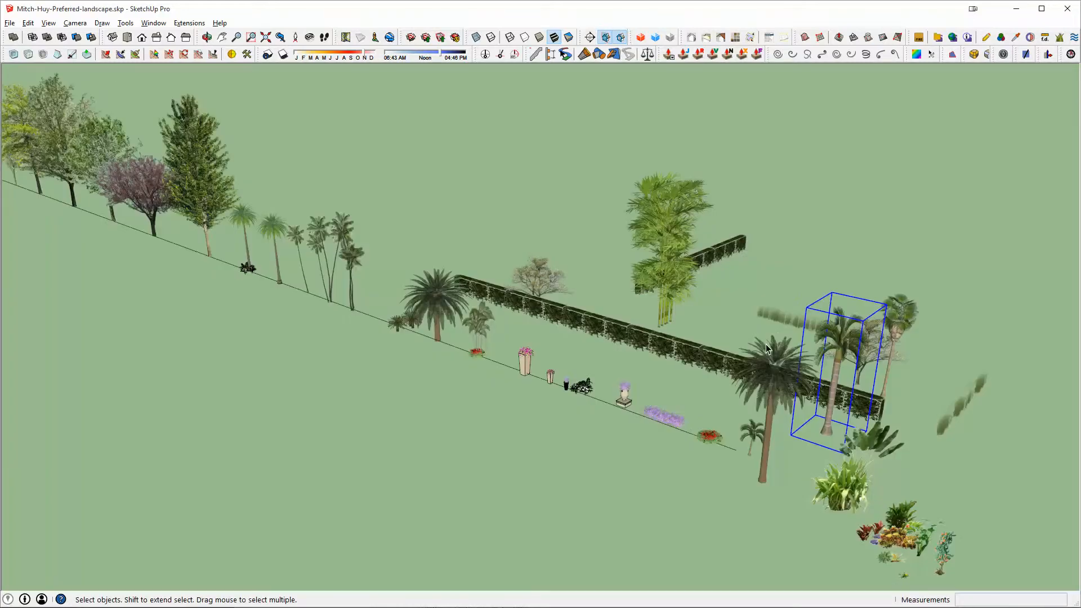
{"action": "mouse_move", "coordinate": [767, 348]}
{"action": "middle_mouse_down"}
{"action": "mouse_move", "coordinate": [788, 366]}
{"action": "mouse_move", "coordinate": [732, 395]}
{"action": "mouse_move", "coordinate": [799, 372]}
{"action": "mouse_move", "coordinate": [839, 389]}
{"action": "middle_mouse_up"}
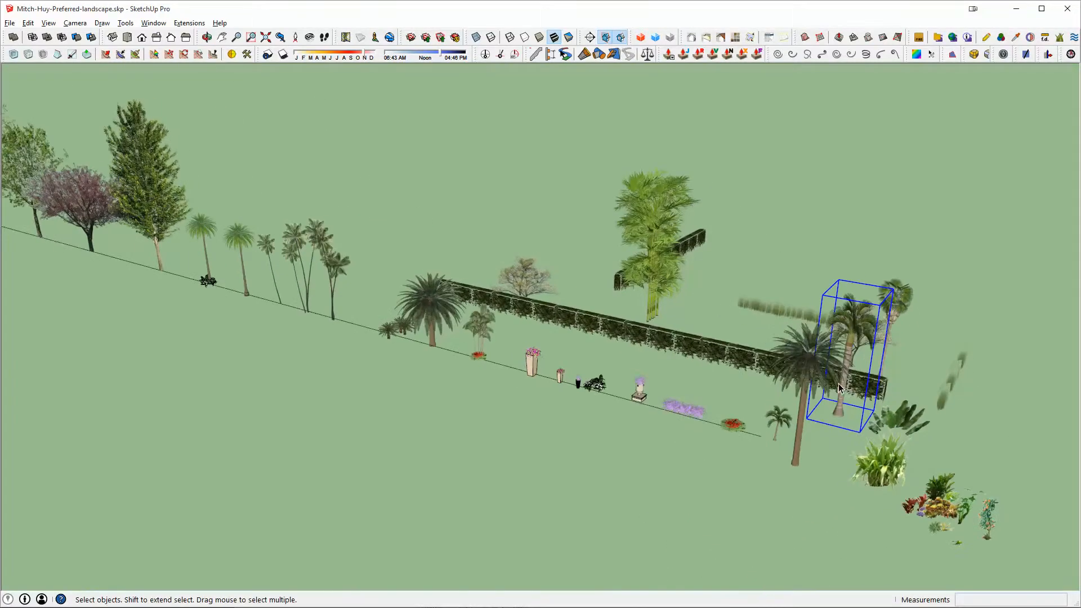
{"action": "key", "text": "alt+Tab"}
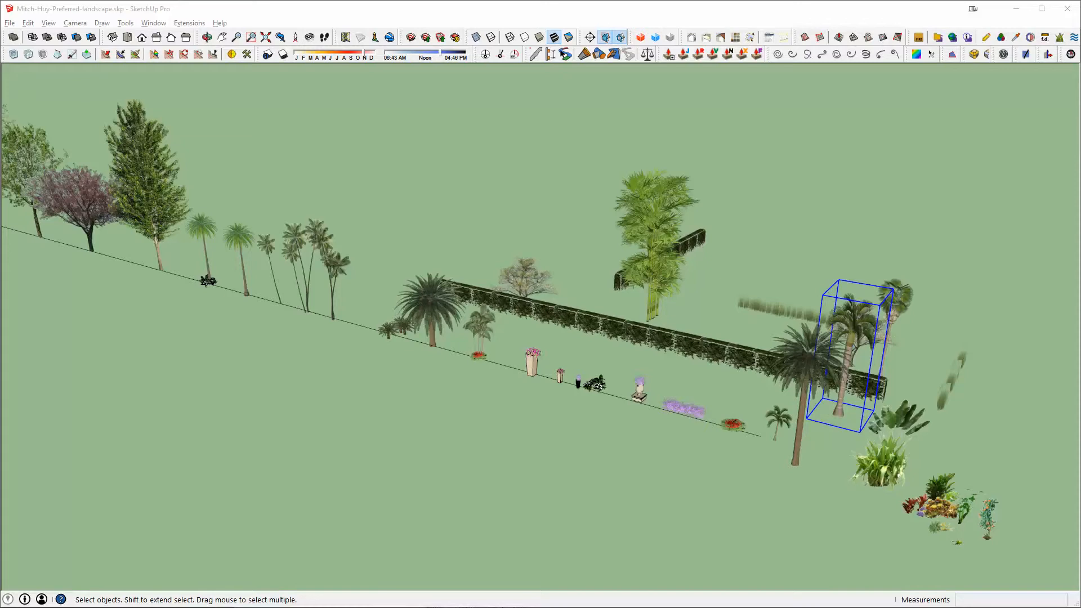
{"action": "key", "text": "alt+Tab"}
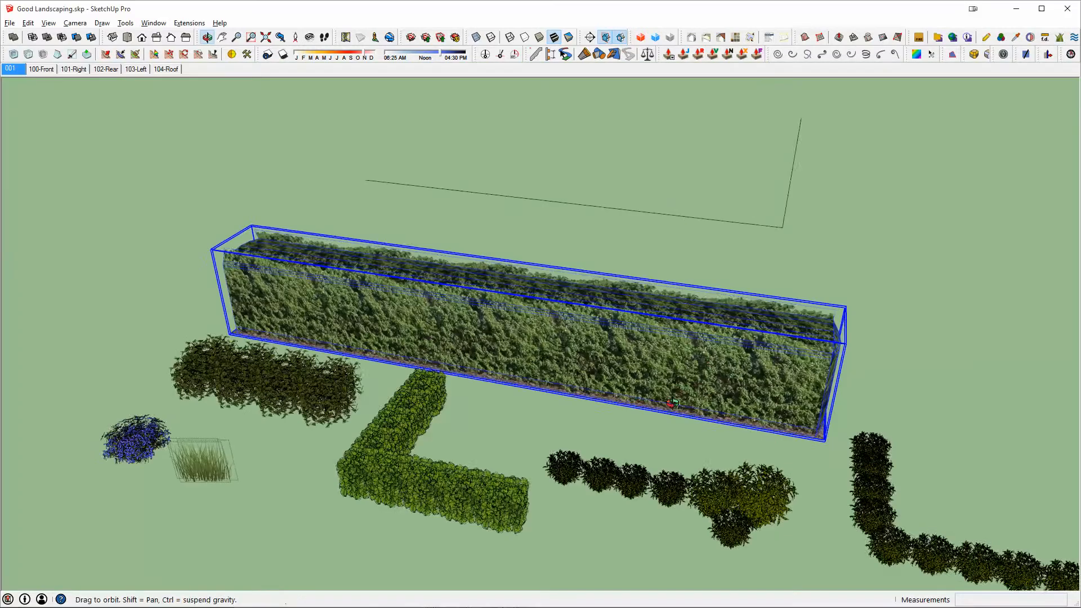
{"action": "middle_click_drag", "start_coordinate": [713, 363], "coordinate": [728, 346]}
{"action": "scroll", "coordinate": [729, 346], "scroll_direction": "down", "scroll_amount": 4}
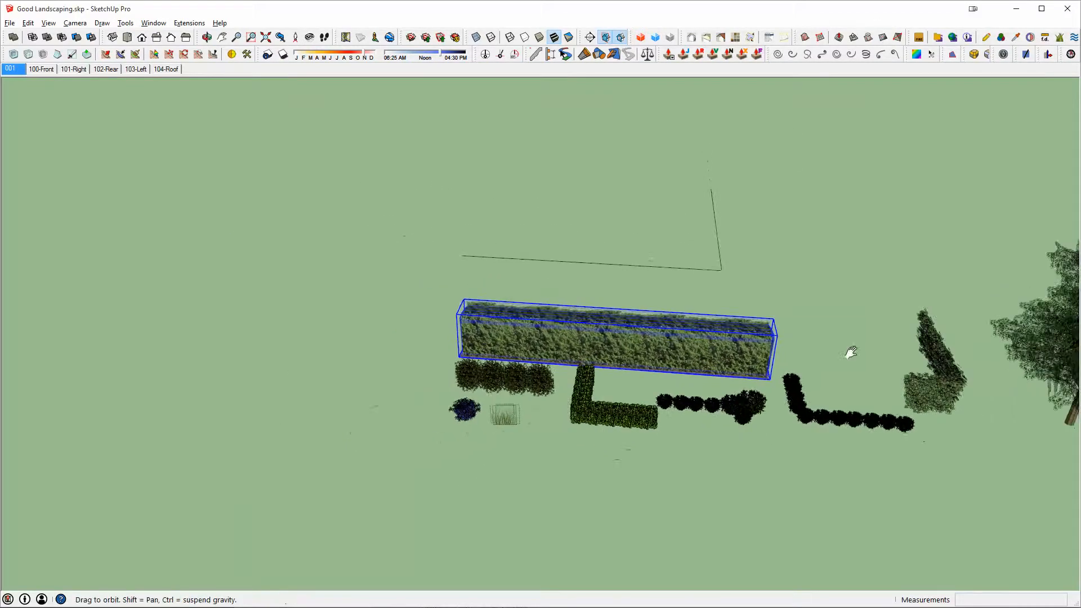
{"action": "middle_click_drag", "start_coordinate": [850, 353], "coordinate": [424, 354], "text": "shift"}
{"action": "key", "text": "space"}
{"action": "key", "text": "alt+h"}
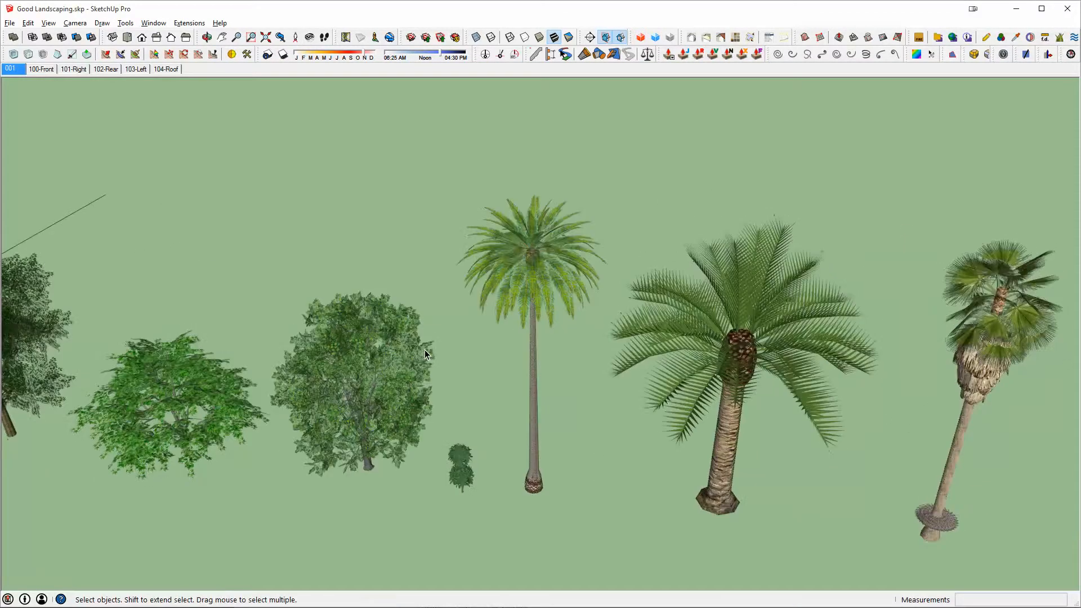
{"action": "scroll", "coordinate": [424, 350], "scroll_direction": "down", "scroll_amount": 1}
{"action": "middle_click_drag", "start_coordinate": [964, 389], "coordinate": [684, 310], "text": "shift"}
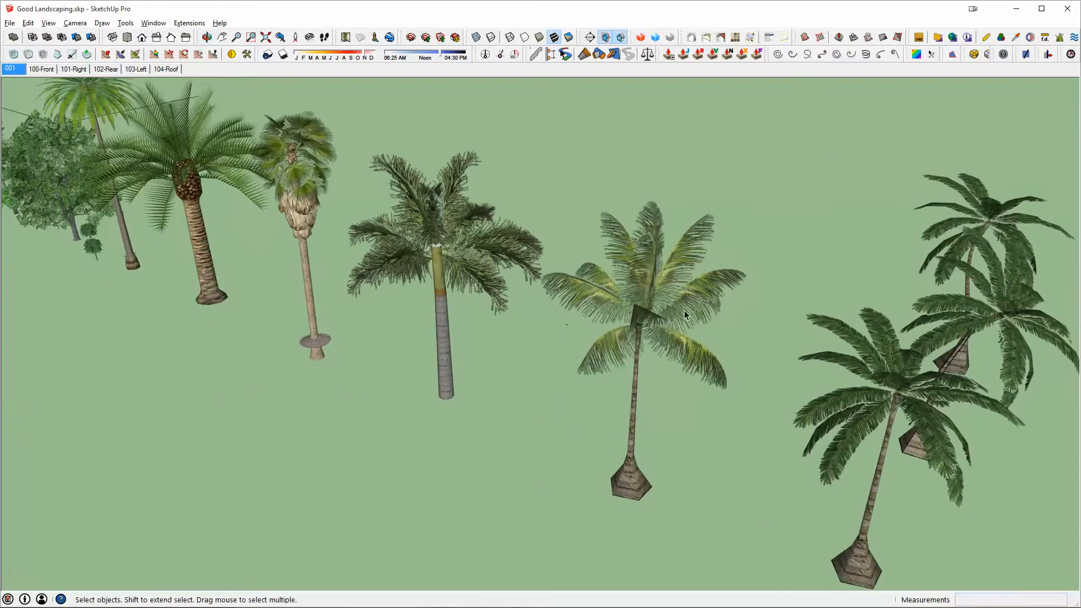
{"action": "scroll", "coordinate": [833, 367], "scroll_direction": "down", "scroll_amount": 1}
{"action": "left_click", "coordinate": [871, 387]}
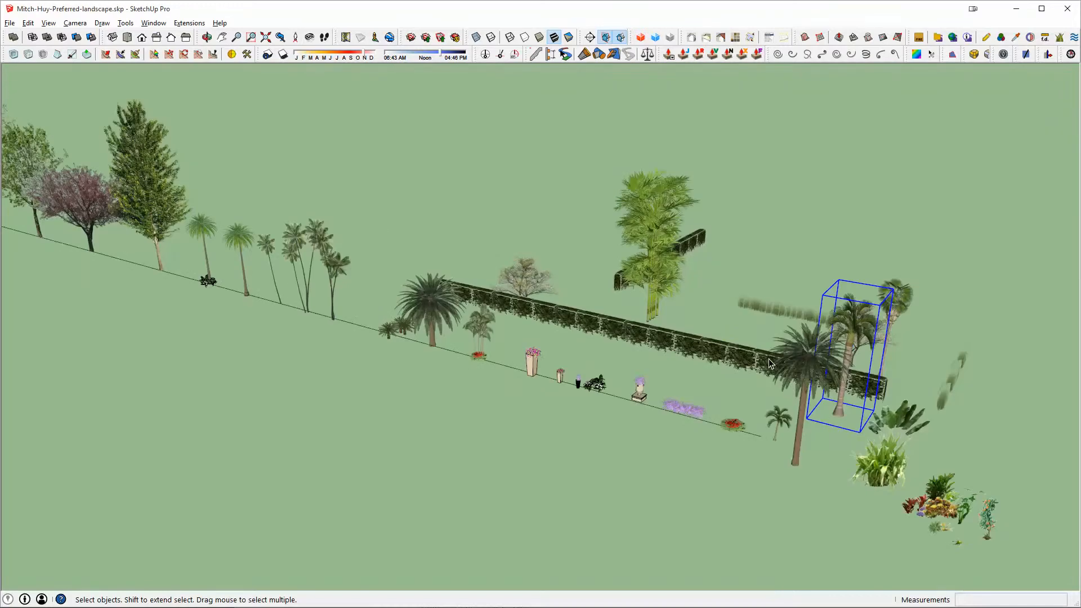
Return to the house model, remove the tall palm from the front lawn and paste the dark-fronded palm in its place.
{"action": "key", "text": "alt+Tab"}
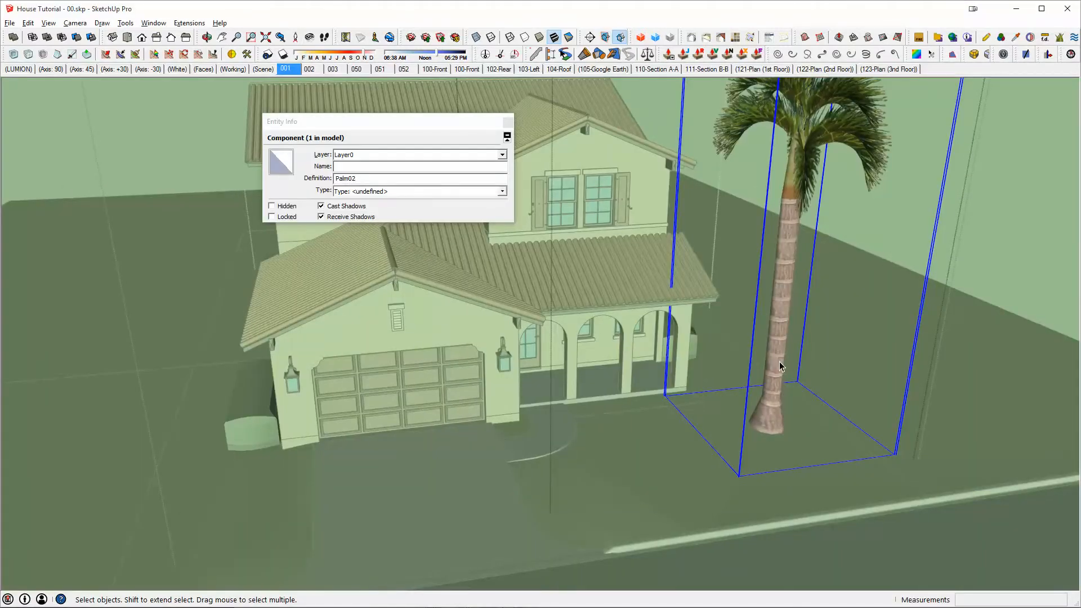
{"action": "key", "text": "ctrl+x"}
{"action": "key", "text": "ctrl+v"}
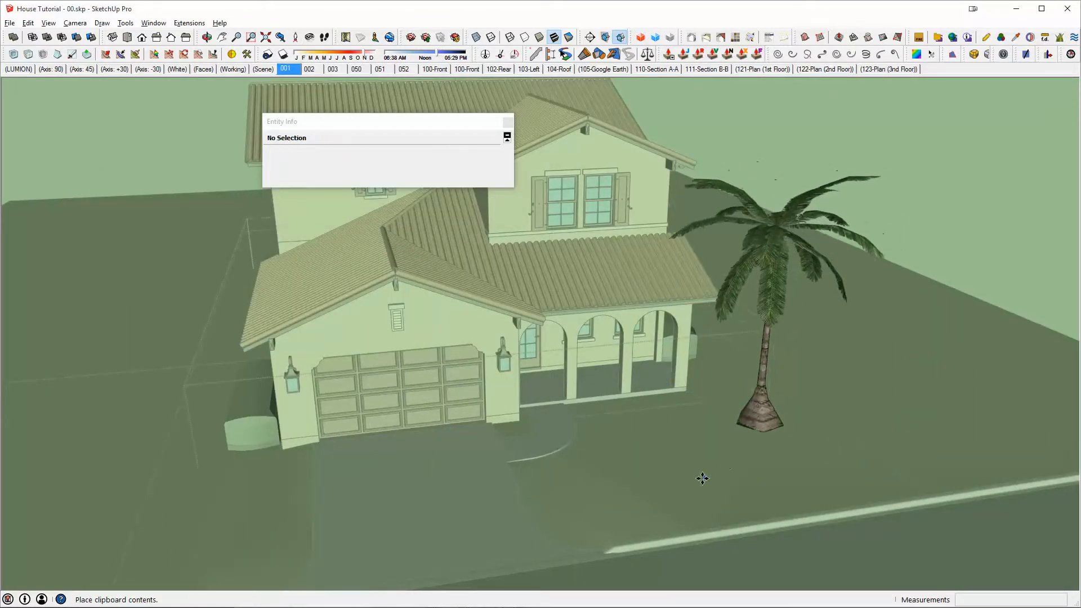
{"action": "left_click", "coordinate": [704, 477]}
{"action": "scroll", "coordinate": [710, 416], "scroll_direction": "up", "scroll_amount": 3}
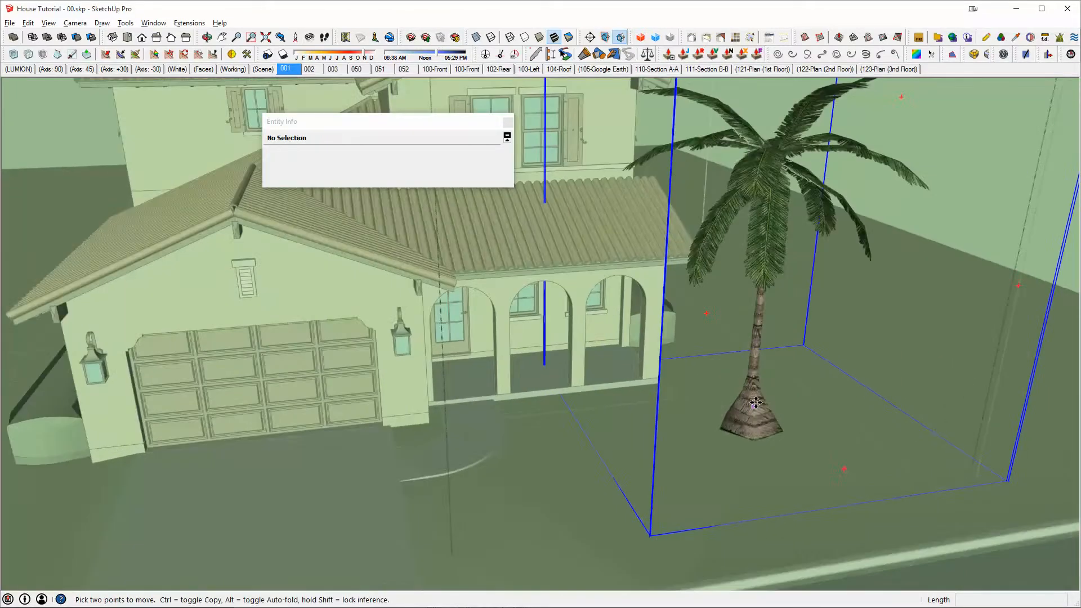
Lower the new palm so that its wide stepped base is buried beneath the lawn.
{"action": "left_click", "coordinate": [788, 434]}
{"action": "middle_click_drag", "start_coordinate": [789, 434], "coordinate": [755, 450]}
{"action": "key", "text": "space"}
{"action": "left_click", "coordinate": [773, 420]}
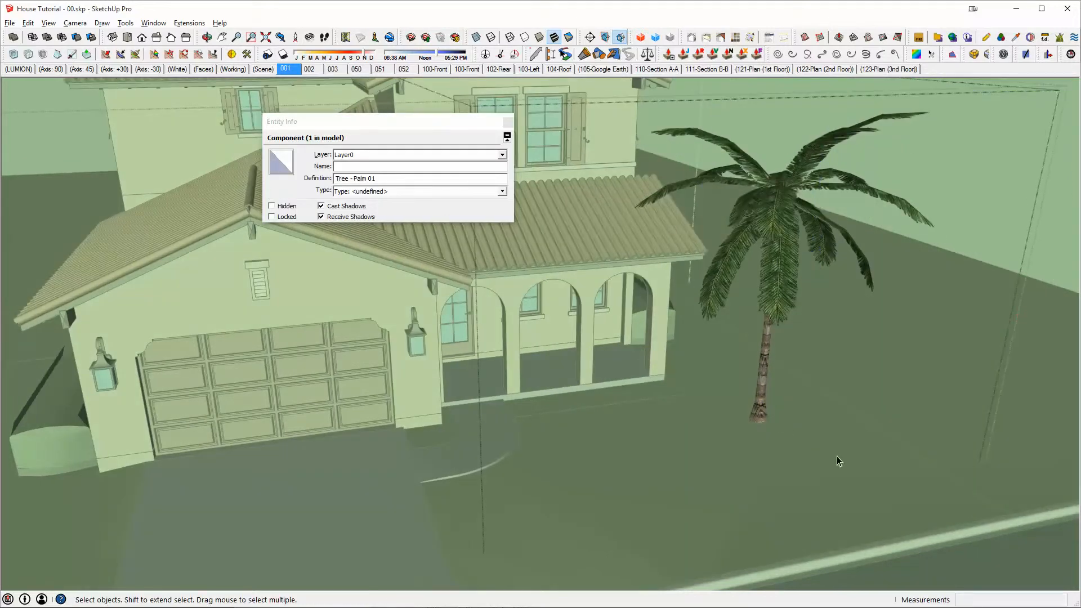
Move the palm about 6' farther from the porch and copy it to form a cluster of three on the lawn.
{"action": "left_click", "coordinate": [766, 417]}
{"action": "key", "text": "m"}
{"action": "left_click", "coordinate": [712, 448]}
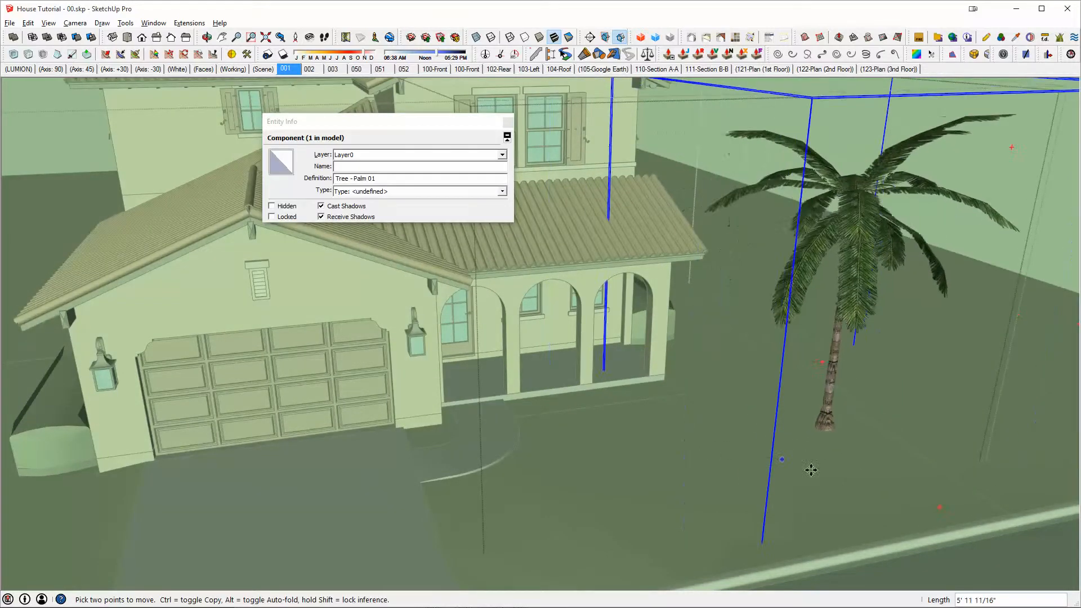
{"action": "key", "text": "ctrl"}
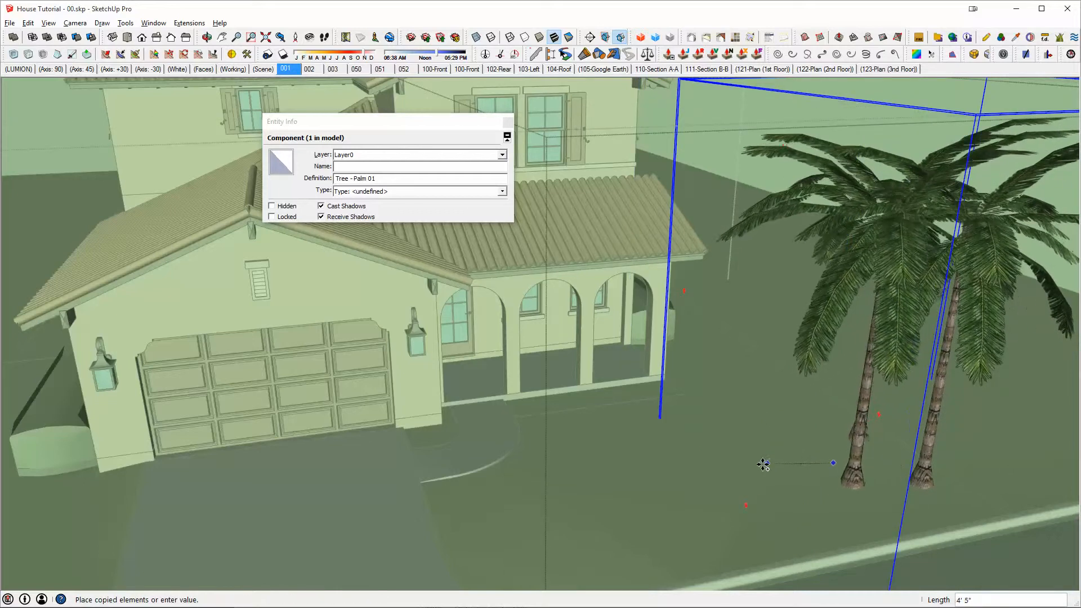
{"action": "left_click", "coordinate": [779, 464]}
{"action": "key", "text": "space"}
Select the three palms and copy the cluster to the lawn on the opposite side of the driveway, near the garage.
{"action": "left_click_drag", "start_coordinate": [945, 425], "coordinate": [802, 478]}
{"action": "middle_click_drag", "start_coordinate": [803, 477], "coordinate": [1013, 306]}
{"action": "scroll", "coordinate": [763, 459], "scroll_direction": "down", "scroll_amount": 1}
{"action": "key", "text": "m"}
{"action": "left_click", "coordinate": [987, 306]}
{"action": "middle_click_drag", "start_coordinate": [608, 372], "coordinate": [698, 488], "text": "shift"}
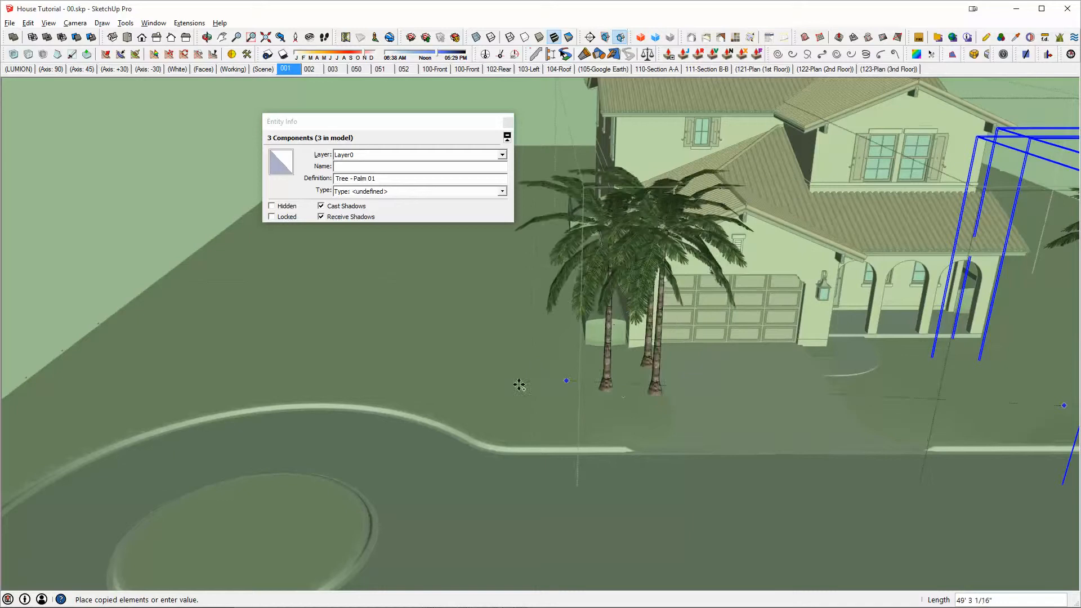
{"action": "middle_click_drag", "start_coordinate": [526, 398], "coordinate": [658, 355]}
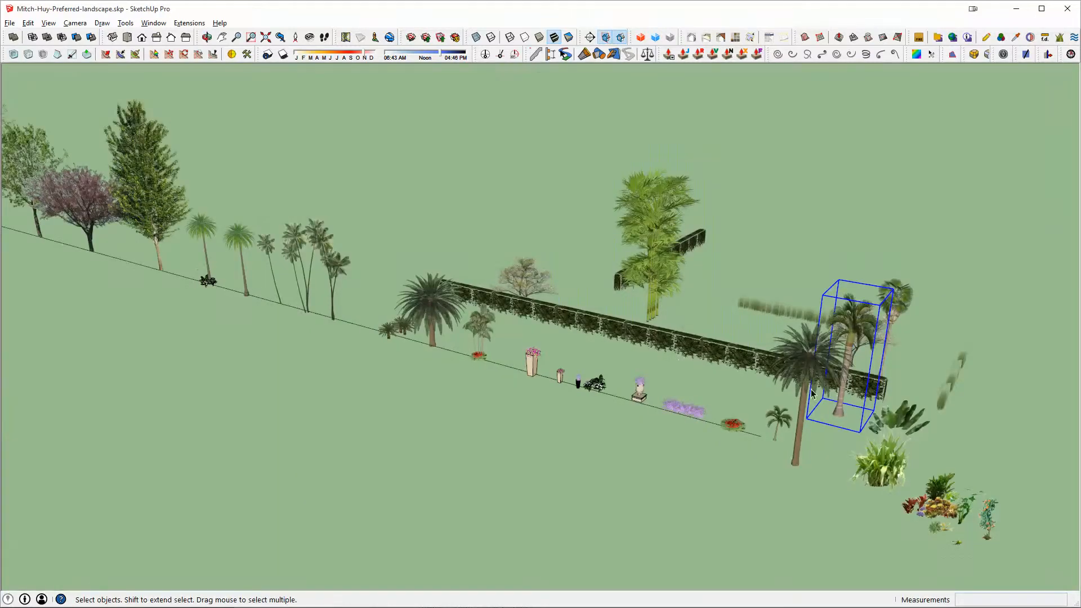
Copy the tall thick-trunked palm from the preferred-landscape library file and place it in the center of the cul-de-sac island.
{"action": "middle_click_drag", "start_coordinate": [838, 397], "coordinate": [779, 464]}
{"action": "scroll", "coordinate": [779, 464], "scroll_direction": "up", "scroll_amount": 3}
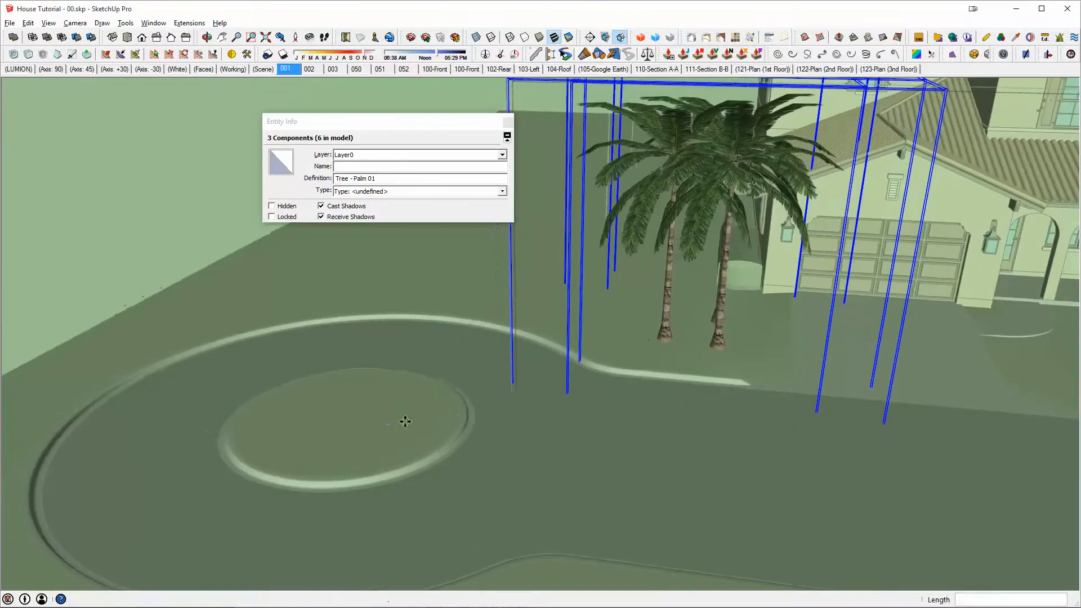
{"action": "key", "text": "ctrl+v"}
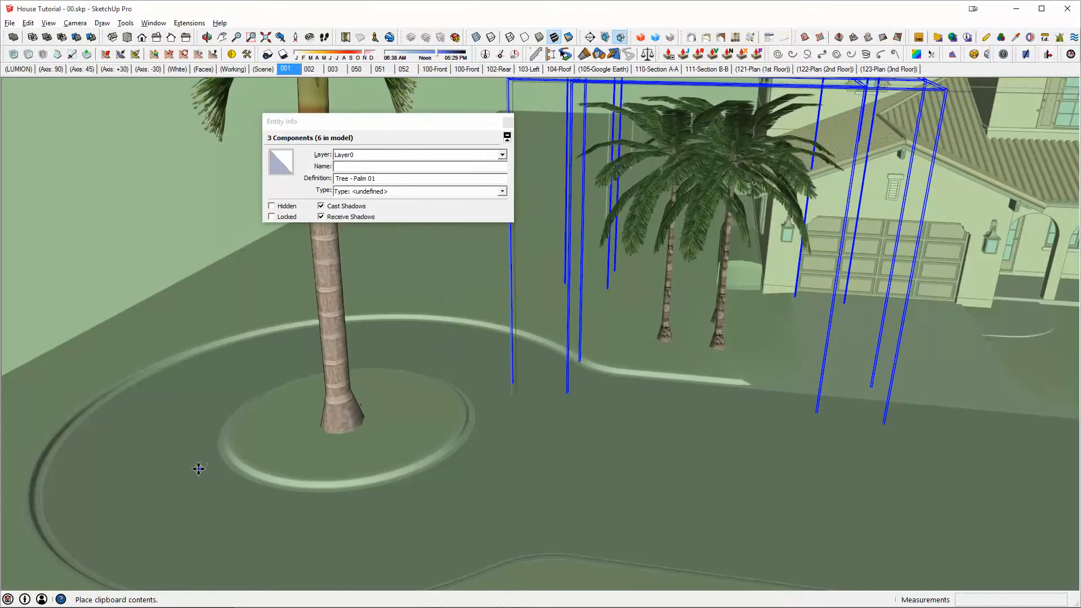
{"action": "left_click", "coordinate": [199, 469]}
{"action": "middle_click_drag", "start_coordinate": [382, 405], "coordinate": [546, 372]}
{"action": "scroll", "coordinate": [477, 388], "scroll_direction": "down", "scroll_amount": 3}
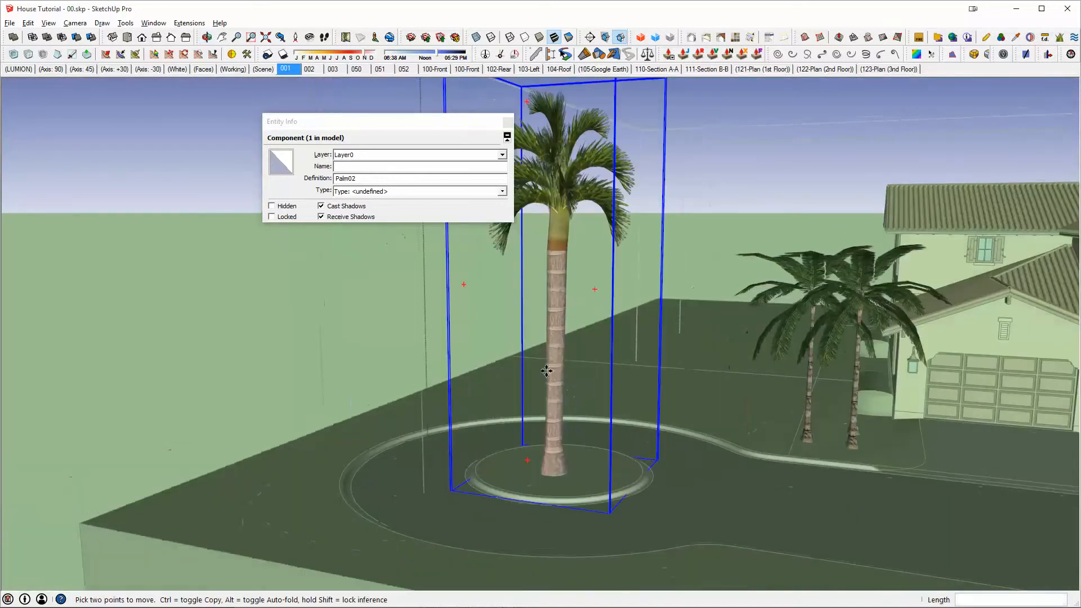
Scale the cul-de-sac island palm's height to about 0.81.
{"action": "key", "text": "s"}
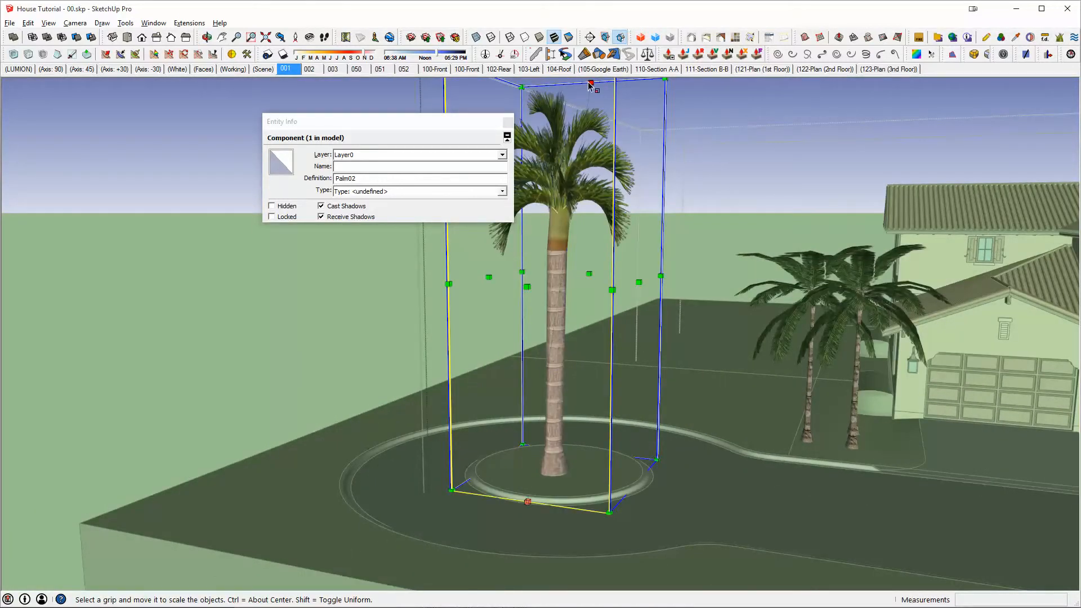
{"action": "middle_click_drag", "start_coordinate": [581, 111], "coordinate": [628, 136], "text": "shift"}
{"action": "left_click_drag", "start_coordinate": [607, 100], "coordinate": [608, 182]}
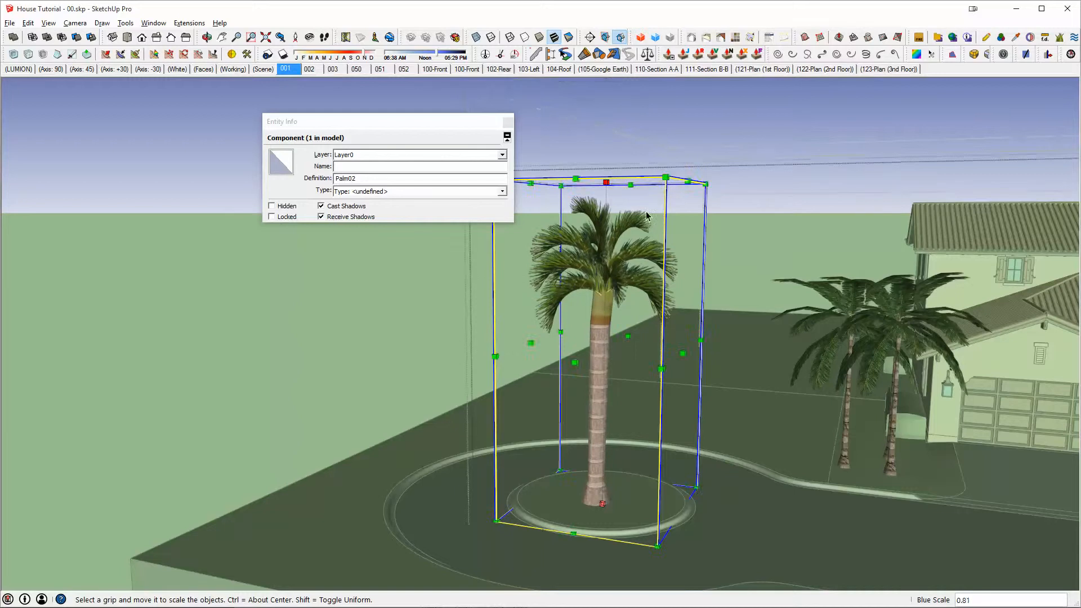
{"action": "key", "text": "space"}
{"action": "middle_click_drag", "start_coordinate": [647, 214], "coordinate": [758, 284]}
{"action": "left_click", "coordinate": [758, 285]}
{"action": "left_click", "coordinate": [758, 284]}
Copy both front palm clusters about 91' along the green axis to the rear lawn beyond the pool.
{"action": "scroll", "coordinate": [795, 306], "scroll_direction": "down", "scroll_amount": 5}
{"action": "middle_click_drag", "start_coordinate": [866, 314], "coordinate": [730, 393], "text": "shift"}
{"action": "double_click", "coordinate": [674, 376]}
{"action": "left_click", "coordinate": [678, 383]}
{"action": "double_click", "coordinate": [677, 377]}
{"action": "left_click_drag", "start_coordinate": [573, 350], "coordinate": [495, 337]}
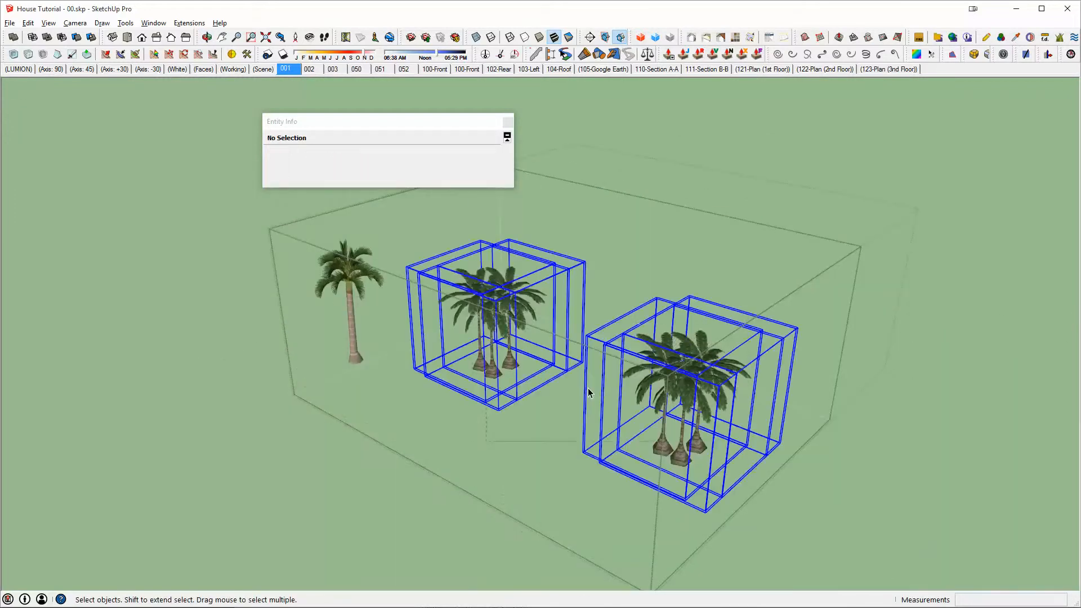
{"action": "key", "text": "m"}
{"action": "key", "text": "ctrl"}
{"action": "left_click", "coordinate": [616, 417]}
{"action": "key", "text": "h"}
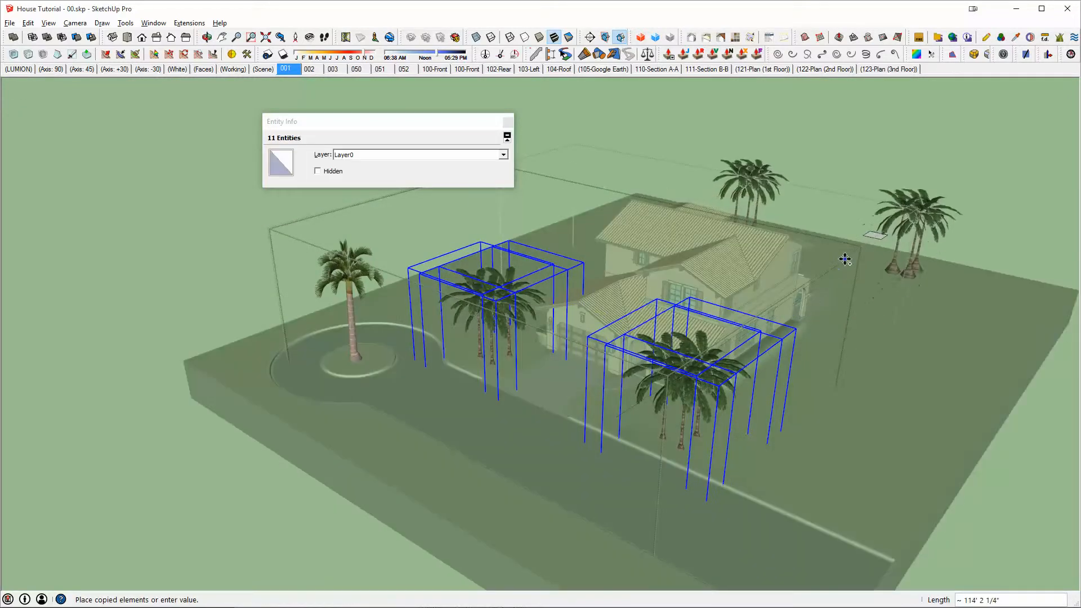
{"action": "middle_click_drag", "start_coordinate": [846, 258], "coordinate": [563, 346]}
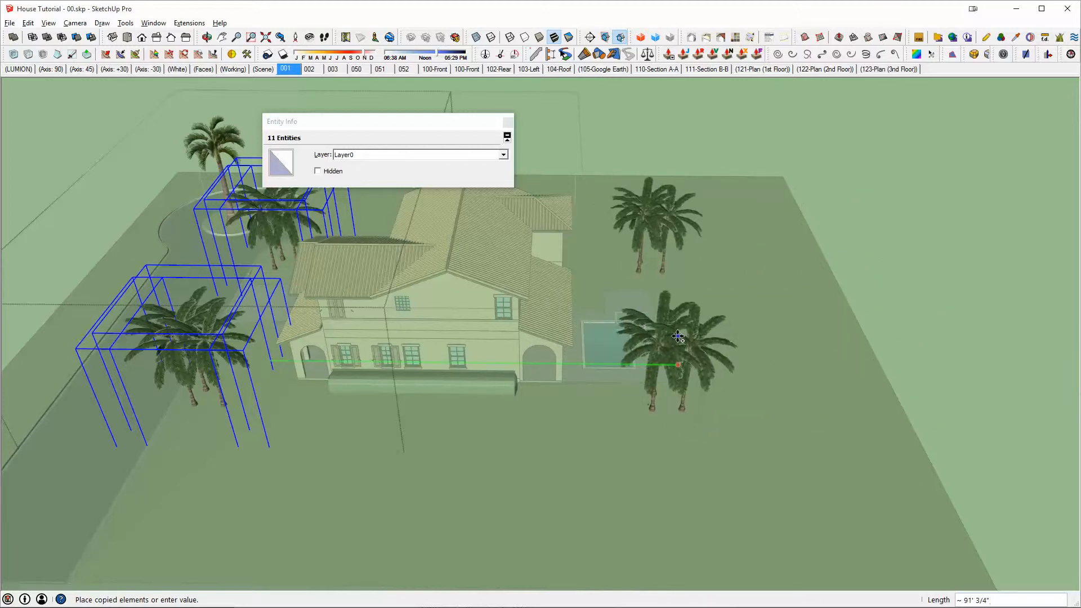
{"action": "left_click", "coordinate": [673, 336]}
Delete the stray flat pieces that were copied along with the palm clusters and exit the group.
{"action": "middle_click_drag", "start_coordinate": [796, 355], "coordinate": [865, 406]}
{"action": "key", "text": "space"}
{"action": "left_click_drag", "start_coordinate": [874, 403], "coordinate": [778, 437]}
{"action": "key", "text": "Delete"}
{"action": "middle_click_drag", "start_coordinate": [742, 367], "coordinate": [477, 278]}
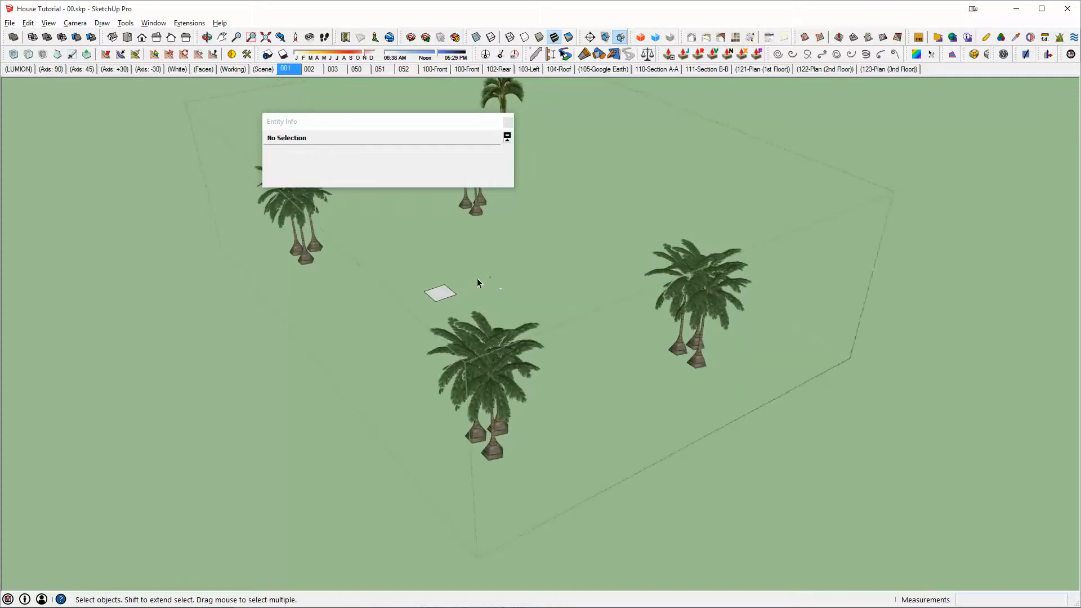
{"action": "middle_click_drag", "start_coordinate": [518, 316], "coordinate": [370, 343]}
{"action": "key", "text": "Delete"}
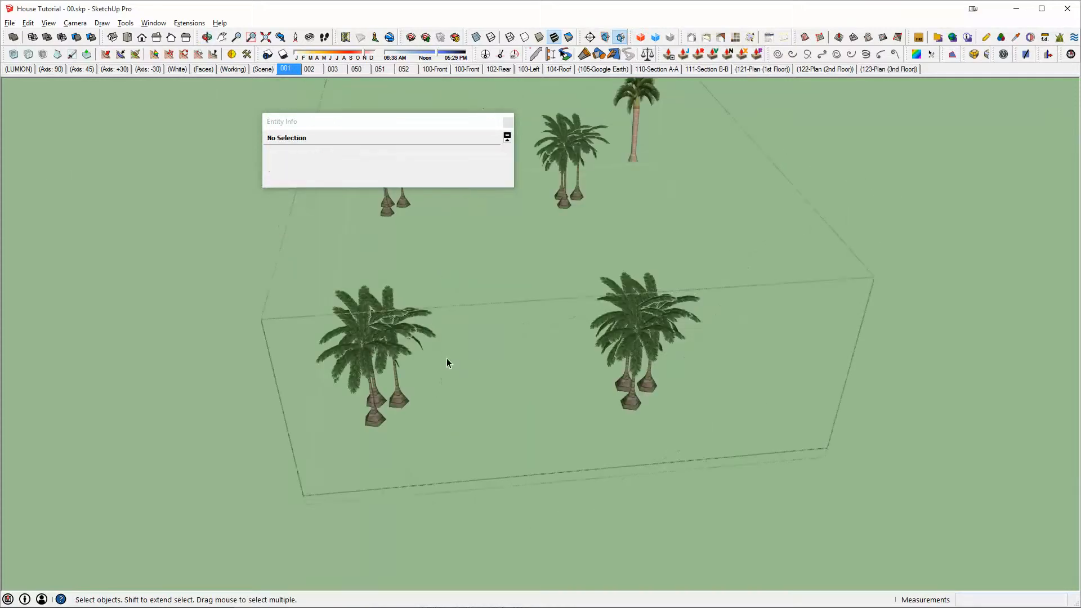
{"action": "key", "text": "Escape"}
{"action": "key", "text": "Escape"}
Close the Entity Info window and inspect the palm clusters from the rear and front of the house.
{"action": "middle_click_drag", "start_coordinate": [549, 405], "coordinate": [796, 404]}
{"action": "scroll", "coordinate": [542, 315], "scroll_direction": "up", "scroll_amount": 6}
{"action": "scroll", "coordinate": [727, 369], "scroll_direction": "down", "scroll_amount": 5}
{"action": "scroll", "coordinate": [789, 393], "scroll_direction": "down", "scroll_amount": 3}
{"action": "left_click", "coordinate": [507, 121]}
{"action": "middle_click_drag", "start_coordinate": [818, 309], "coordinate": [676, 230]}
{"action": "scroll", "coordinate": [708, 263], "scroll_direction": "up", "scroll_amount": 4}
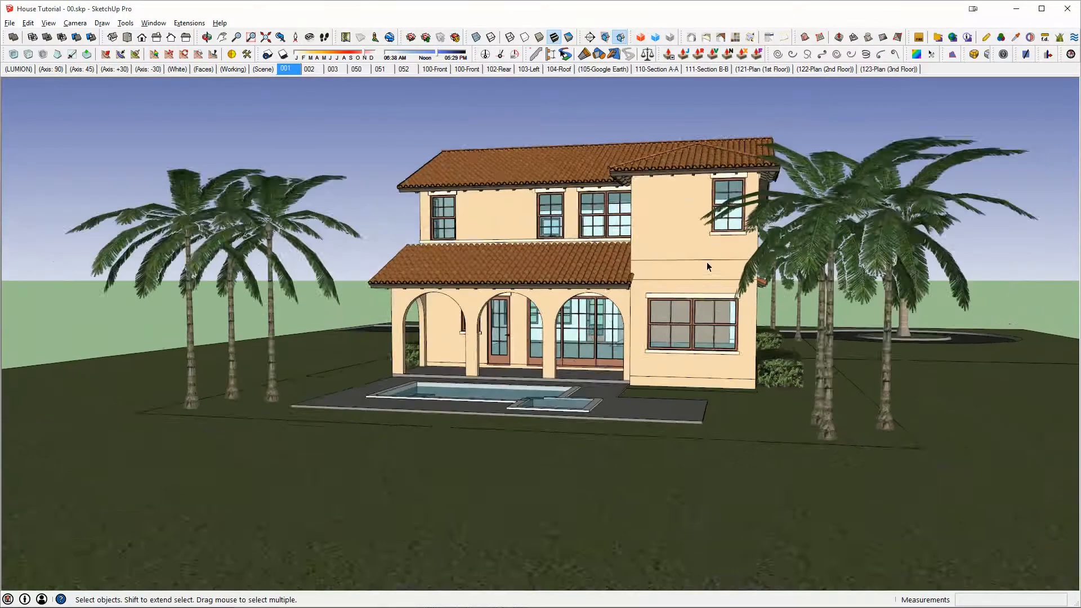
{"action": "middle_click_drag", "start_coordinate": [244, 265], "coordinate": [402, 394]}
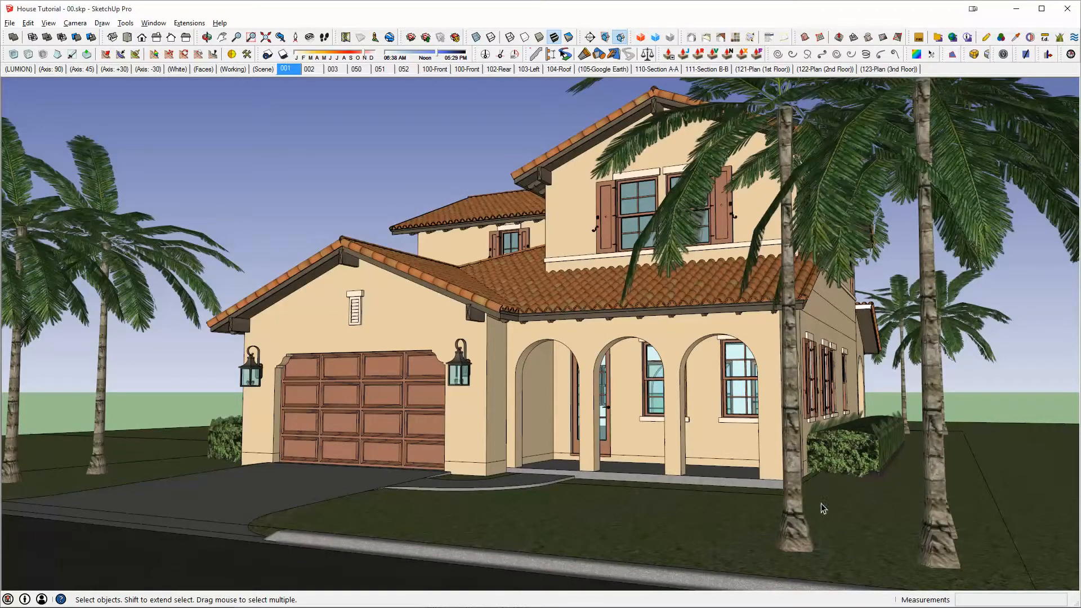
Move the front palm nearest the porch corner about 2' 8" along the red axis, away from the porch.
{"action": "double_click", "coordinate": [799, 508]}
{"action": "double_click", "coordinate": [798, 509]}
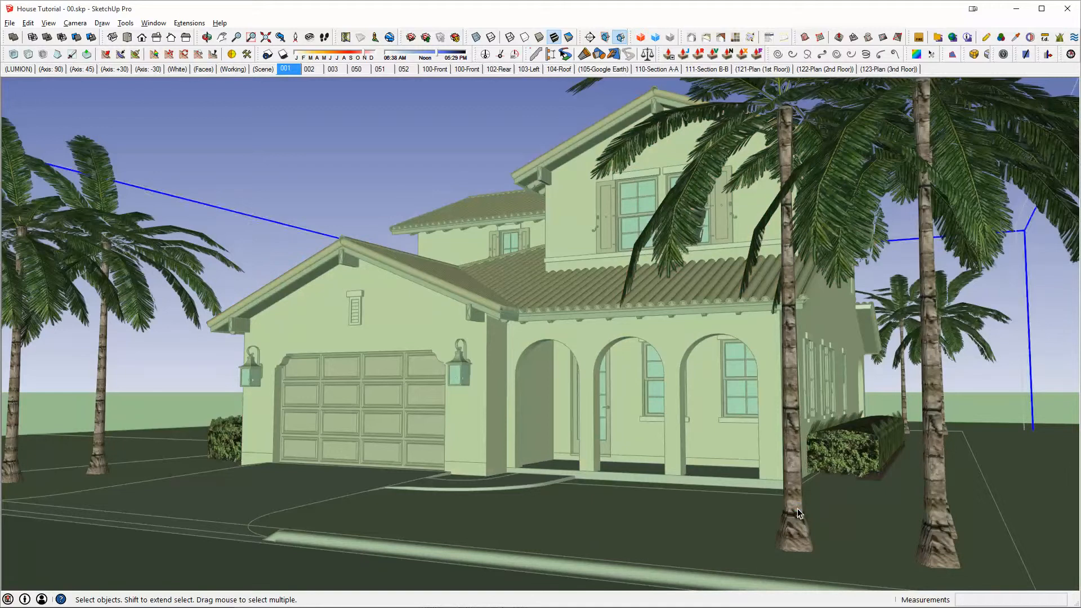
{"action": "left_click", "coordinate": [799, 512]}
{"action": "key", "text": "m"}
{"action": "left_click", "coordinate": [721, 528]}
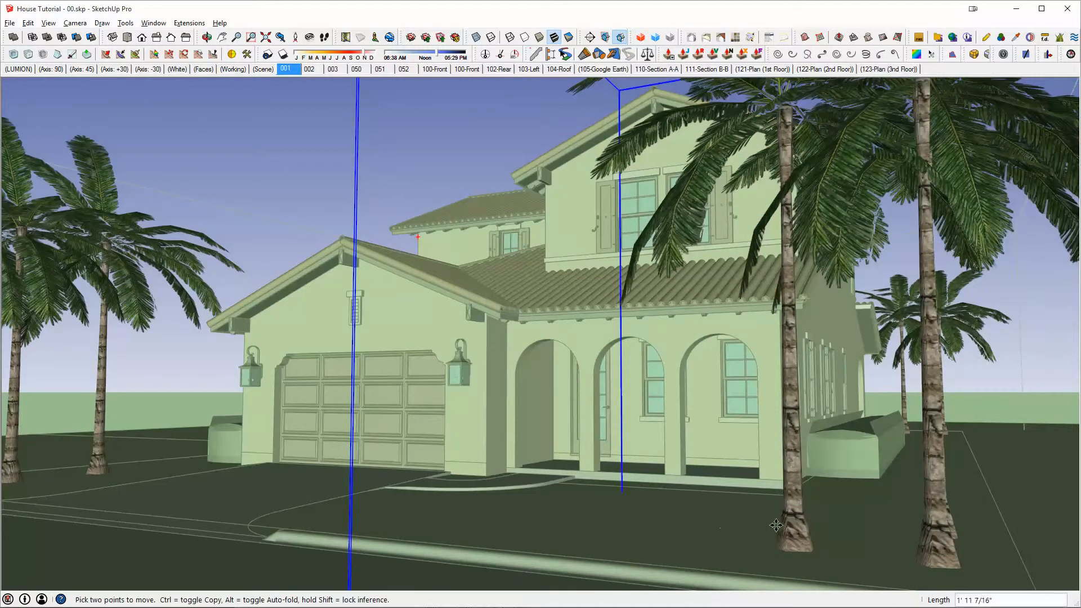
{"action": "left_click", "coordinate": [794, 525]}
{"action": "key", "text": "space"}
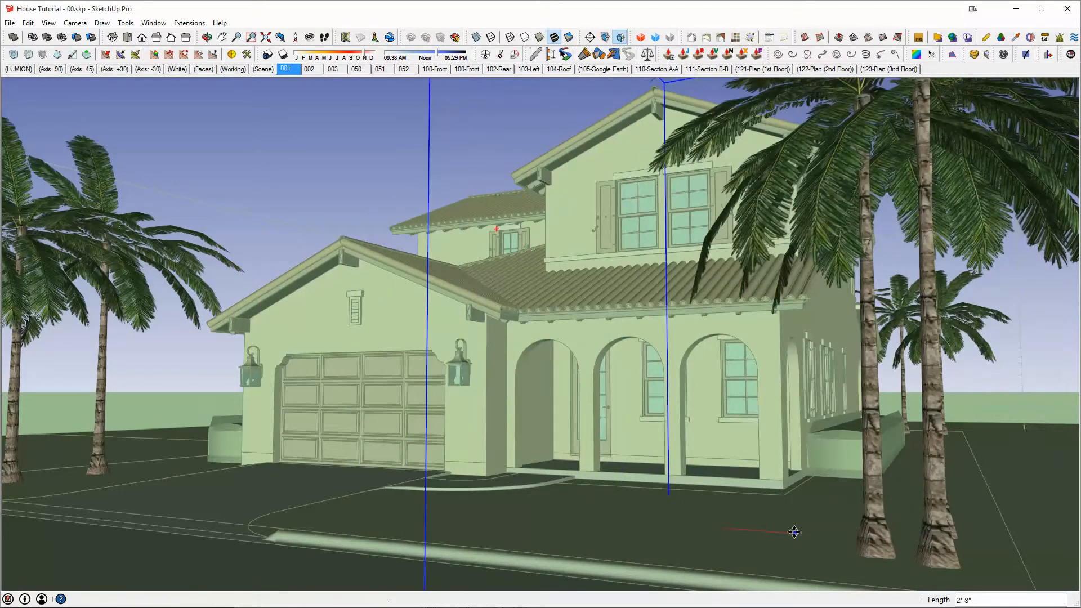
{"action": "left_click", "coordinate": [600, 198]}
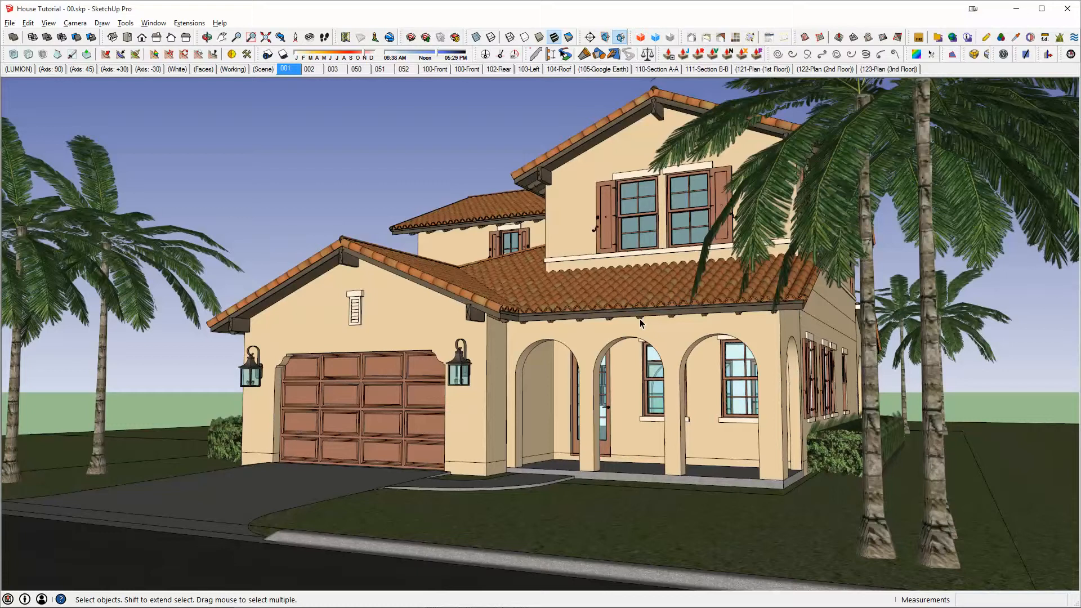
Frame the house front with the palm clusters at street level and update scene 001 with this view.
{"action": "middle_click_drag", "start_coordinate": [639, 319], "coordinate": [663, 320]}
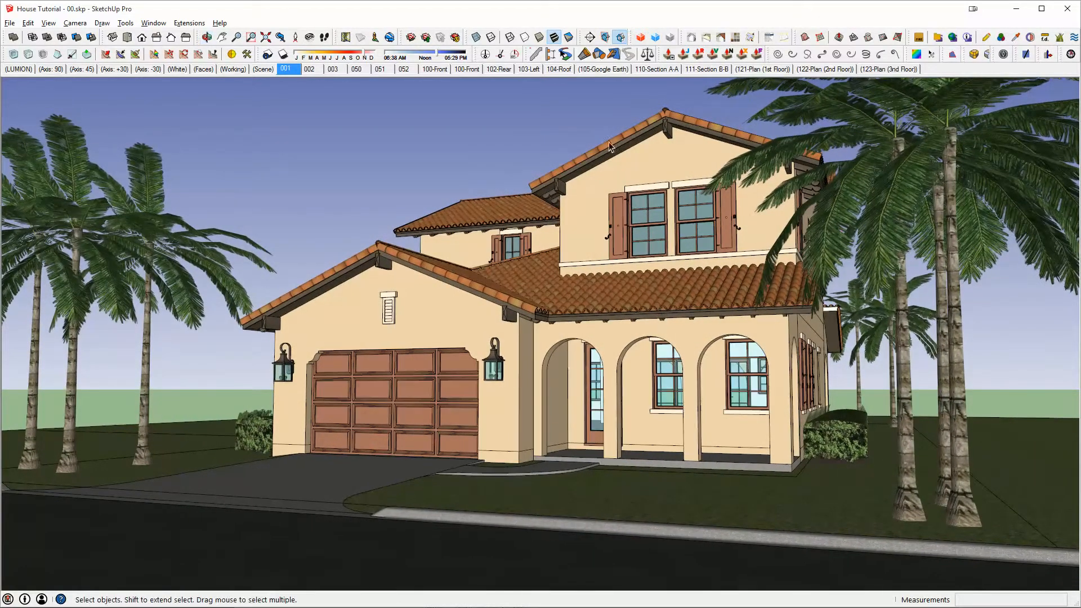
{"action": "key", "text": "l"}
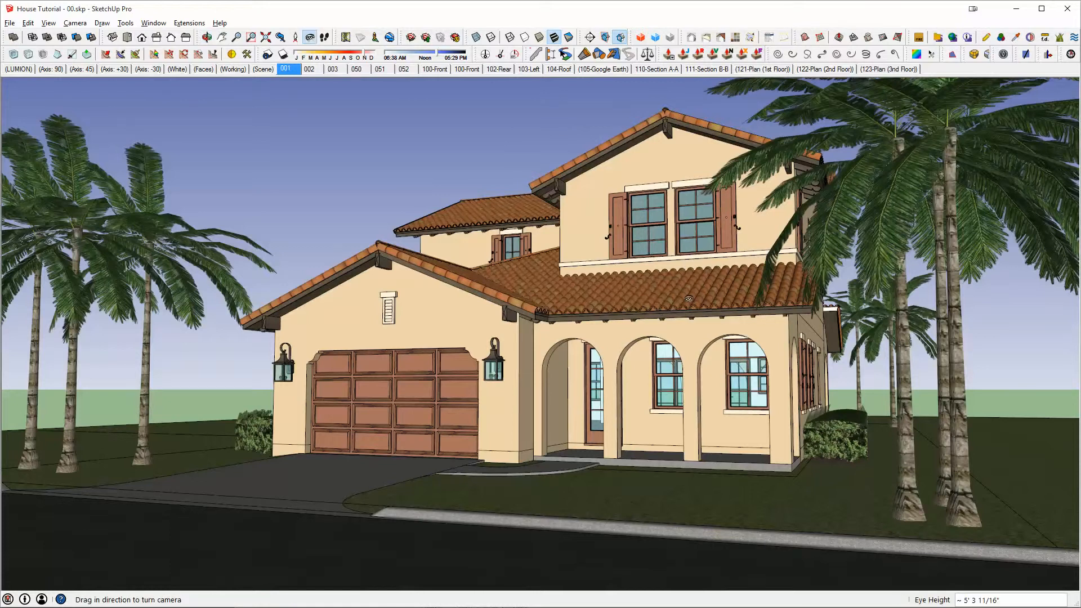
{"action": "left_click_drag", "start_coordinate": [688, 298], "coordinate": [692, 278]}
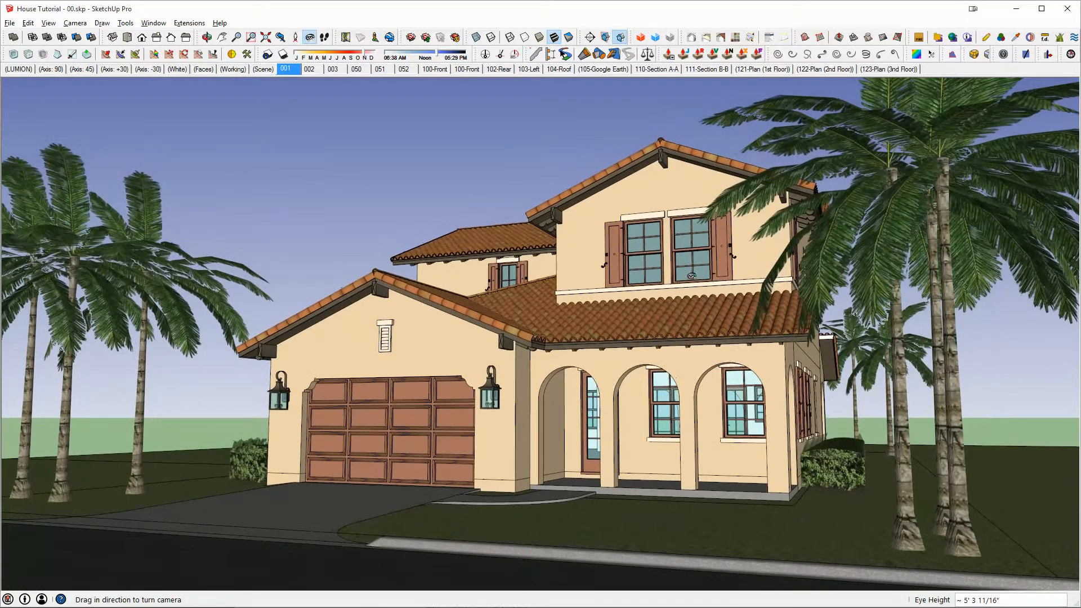
{"action": "right_click", "coordinate": [691, 277]}
{"action": "left_click", "coordinate": [725, 284]}
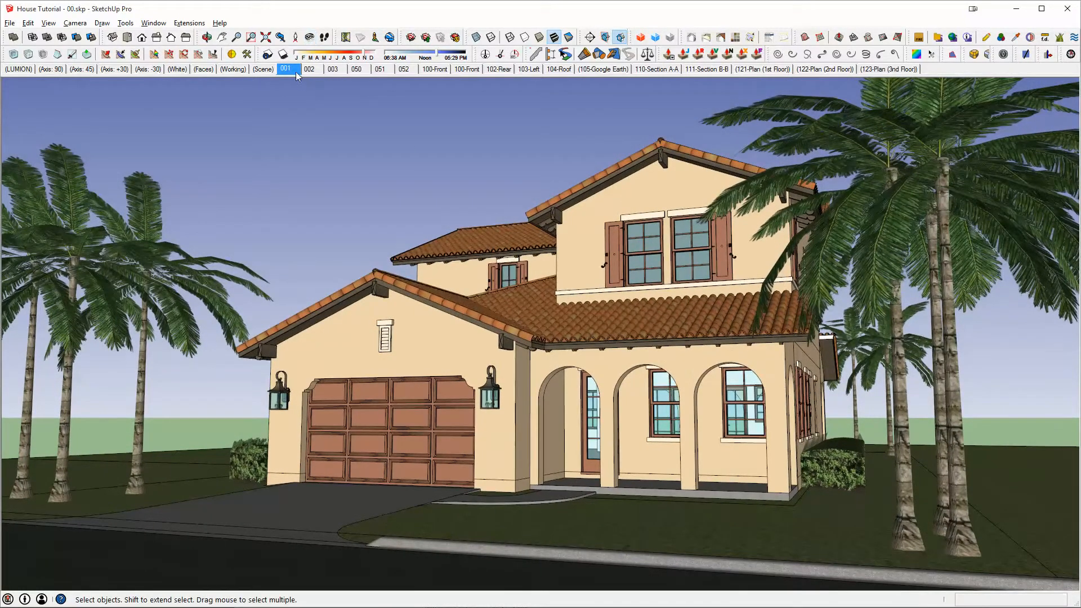
{"action": "right_click", "coordinate": [297, 73]}
{"action": "left_click", "coordinate": [321, 119]}
Open the hedge group and copy the purple flower bed from the preferred-landscape library file to the lawn before the front porch.
{"action": "middle_click_drag", "start_coordinate": [640, 477], "coordinate": [867, 405]}
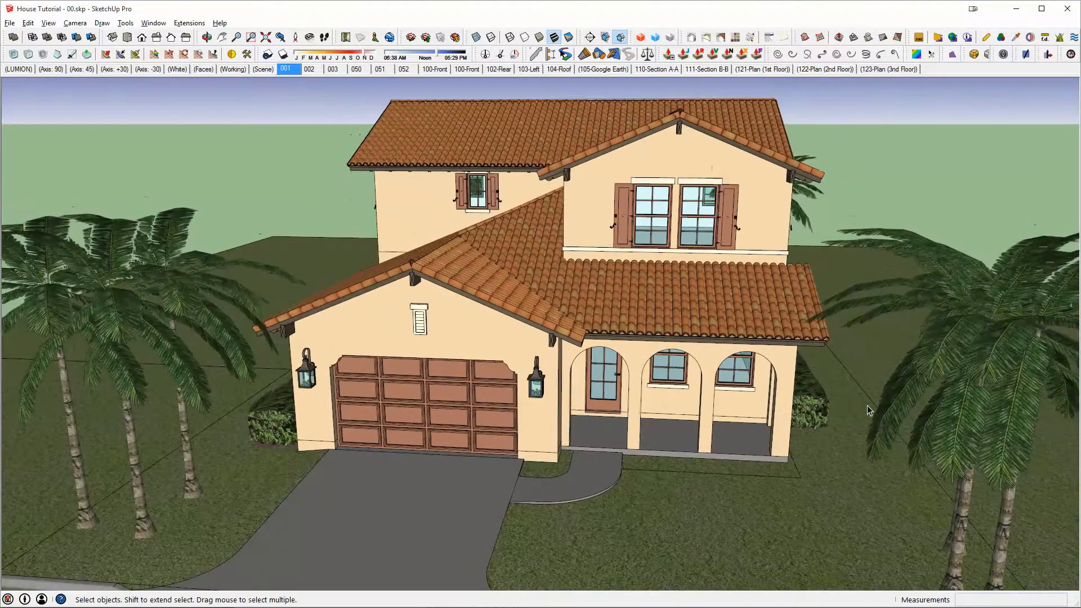
{"action": "double_click", "coordinate": [819, 398]}
{"action": "left_click", "coordinate": [818, 399]}
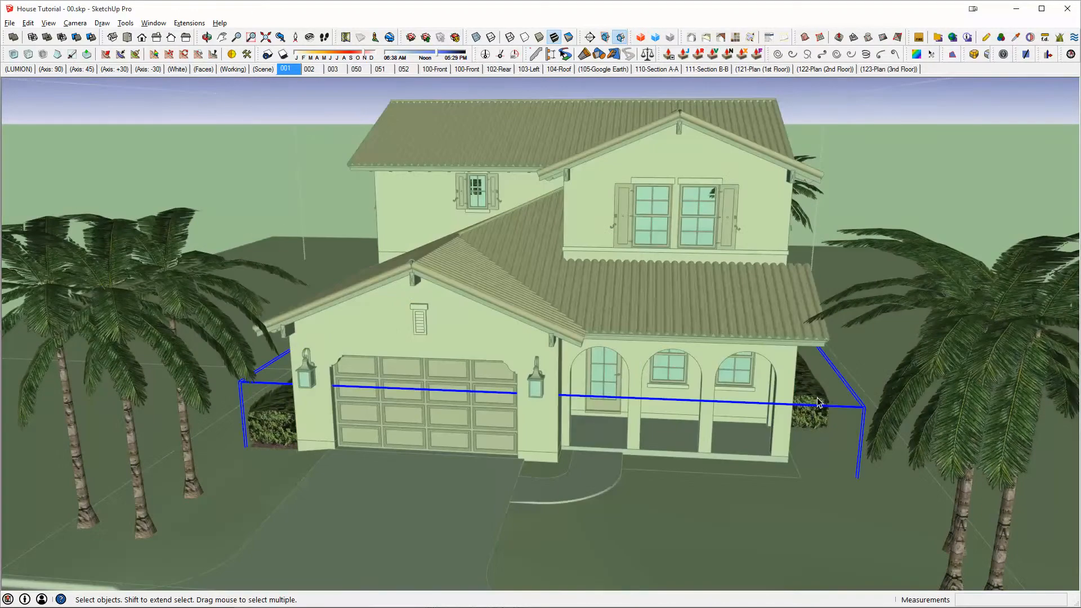
{"action": "double_click", "coordinate": [817, 399]}
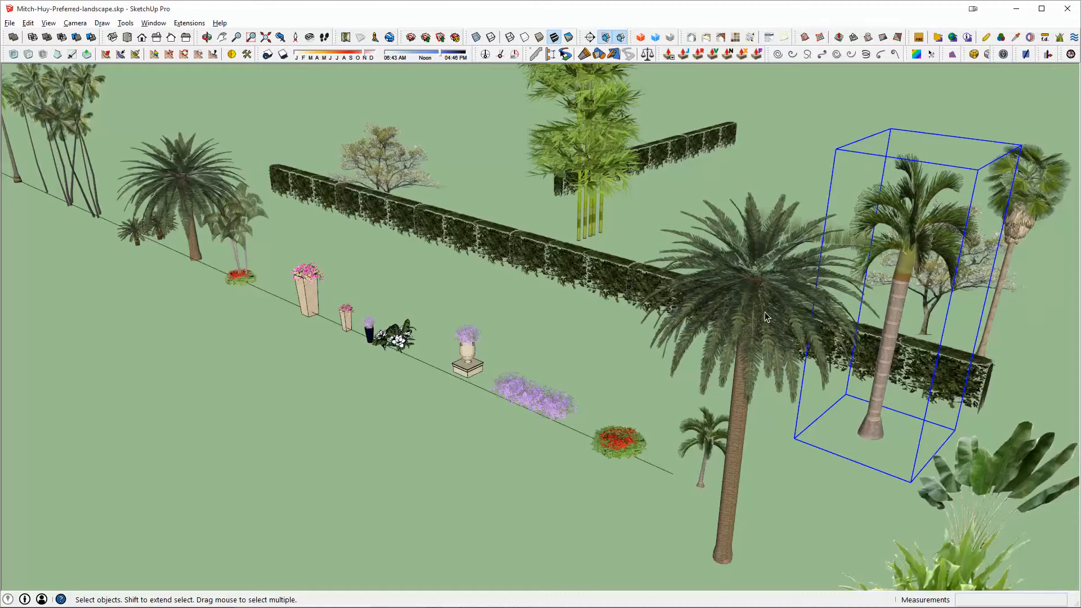
{"action": "middle_click_drag", "start_coordinate": [602, 434], "coordinate": [603, 433]}
{"action": "scroll", "coordinate": [602, 433], "scroll_direction": "up", "scroll_amount": 5}
{"action": "left_click", "coordinate": [603, 434]}
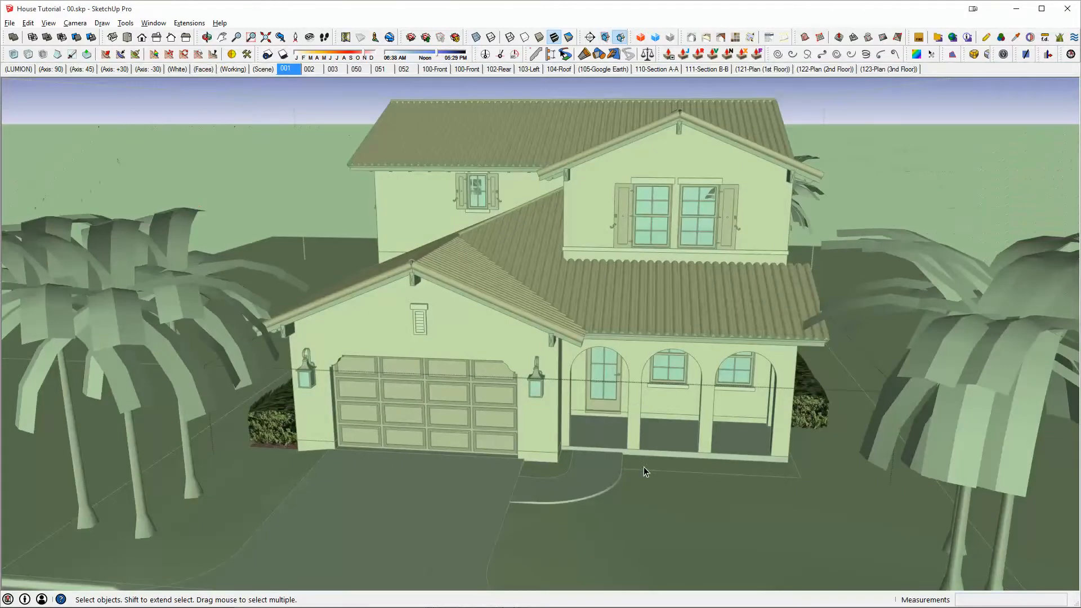
{"action": "scroll", "coordinate": [645, 469], "scroll_direction": "up", "scroll_amount": 6}
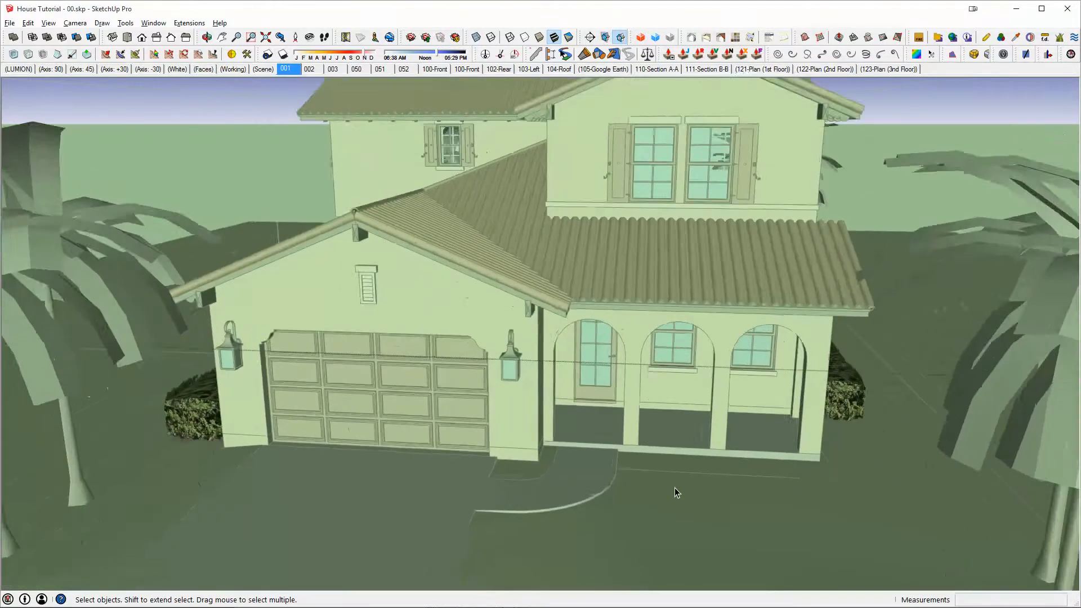
{"action": "key", "text": "ctrl+v"}
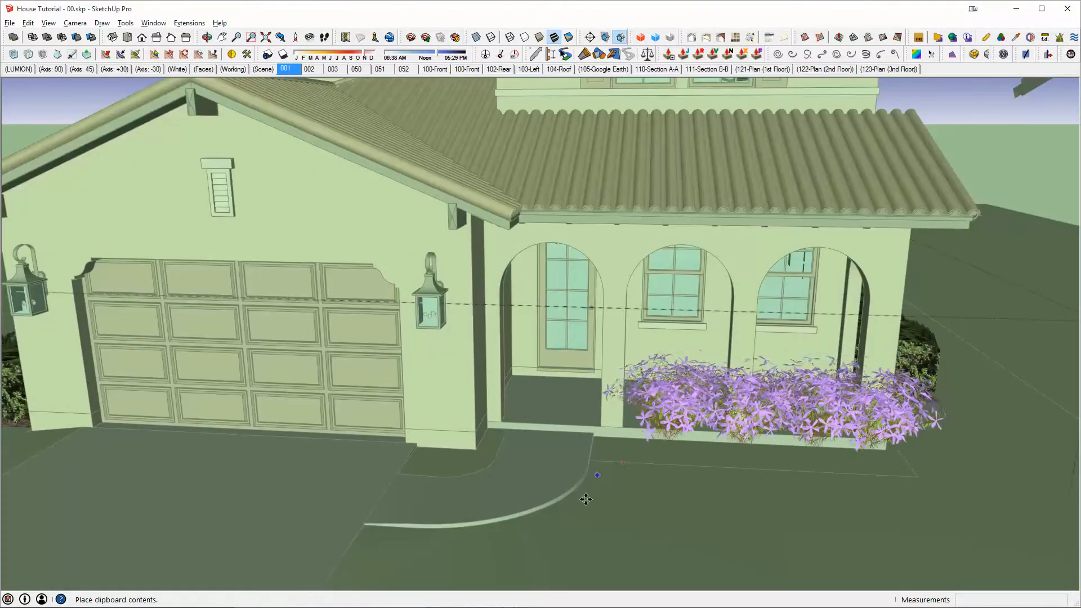
{"action": "left_click", "coordinate": [554, 517]}
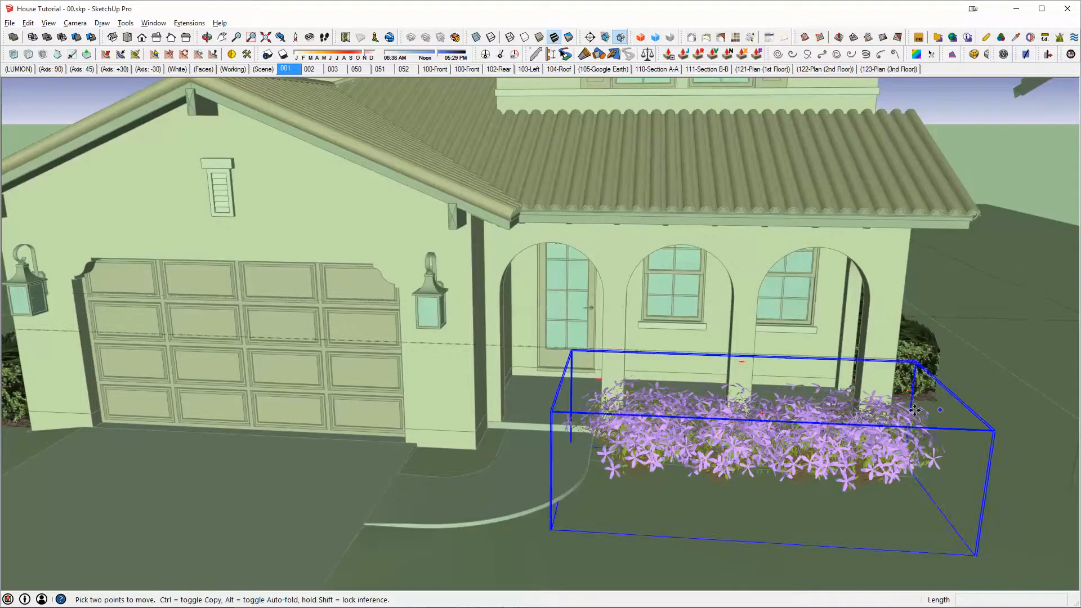
Lower the purple flower bed along the blue axis so its stem bases sit in the lawn.
{"action": "middle_click_drag", "start_coordinate": [554, 517], "coordinate": [270, 439]}
{"action": "middle_click_drag", "start_coordinate": [567, 492], "coordinate": [129, 237], "text": "shift"}
{"action": "scroll", "coordinate": [319, 430], "scroll_direction": "up", "scroll_amount": 4}
{"action": "middle_click_drag", "start_coordinate": [496, 484], "coordinate": [440, 349]}
{"action": "scroll", "coordinate": [468, 373], "scroll_direction": "up", "scroll_amount": 3}
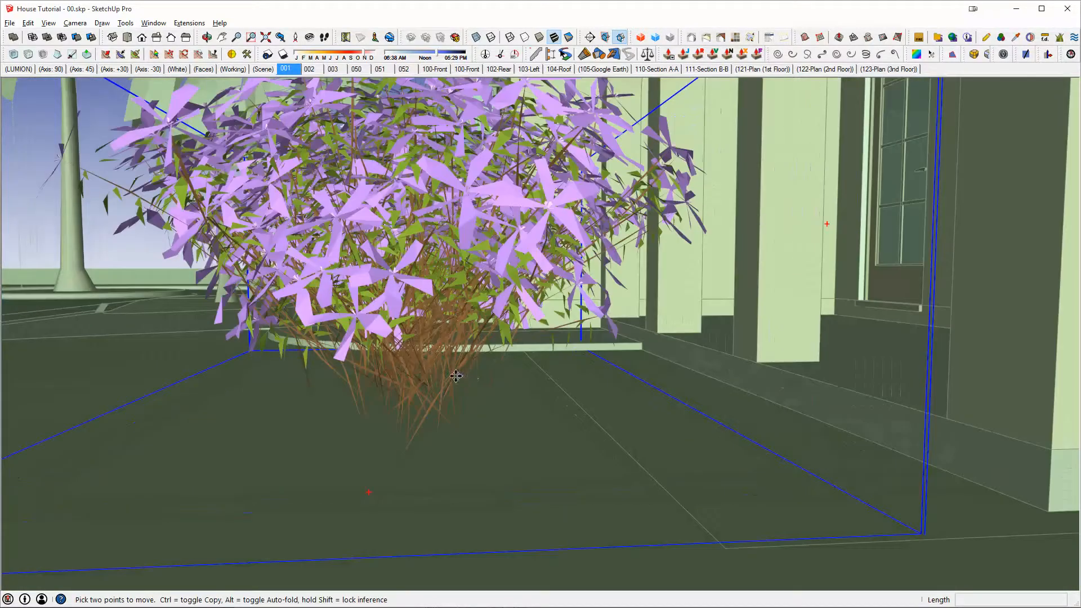
{"action": "left_click", "coordinate": [456, 376]}
{"action": "key", "text": "Up"}
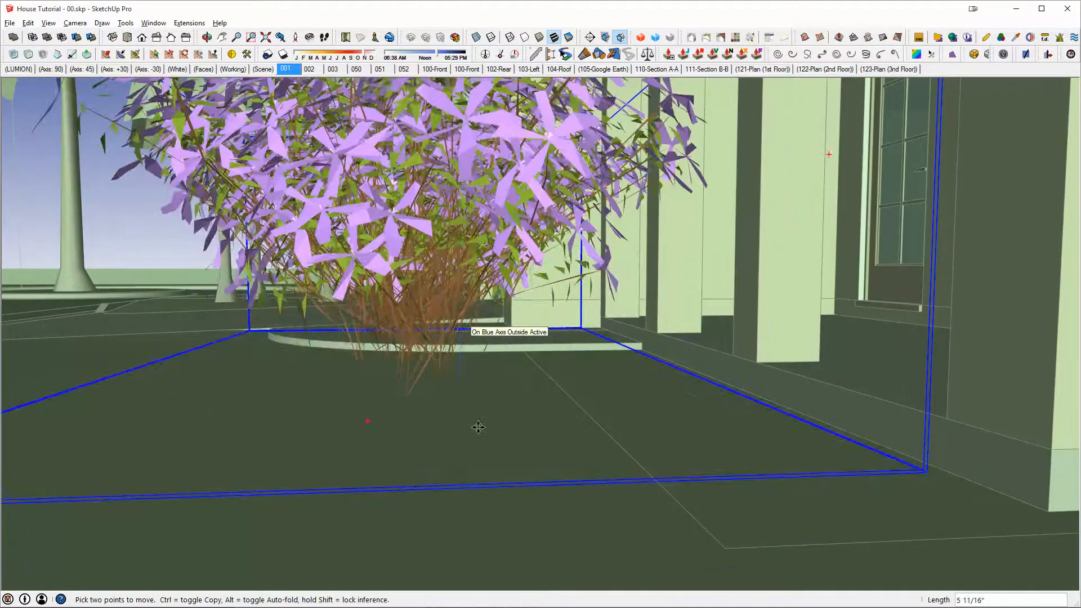
{"action": "left_click", "coordinate": [515, 521]}
Move the flower bed about 2' 9" along the green axis toward the front porch and exit the group.
{"action": "left_click", "coordinate": [424, 477]}
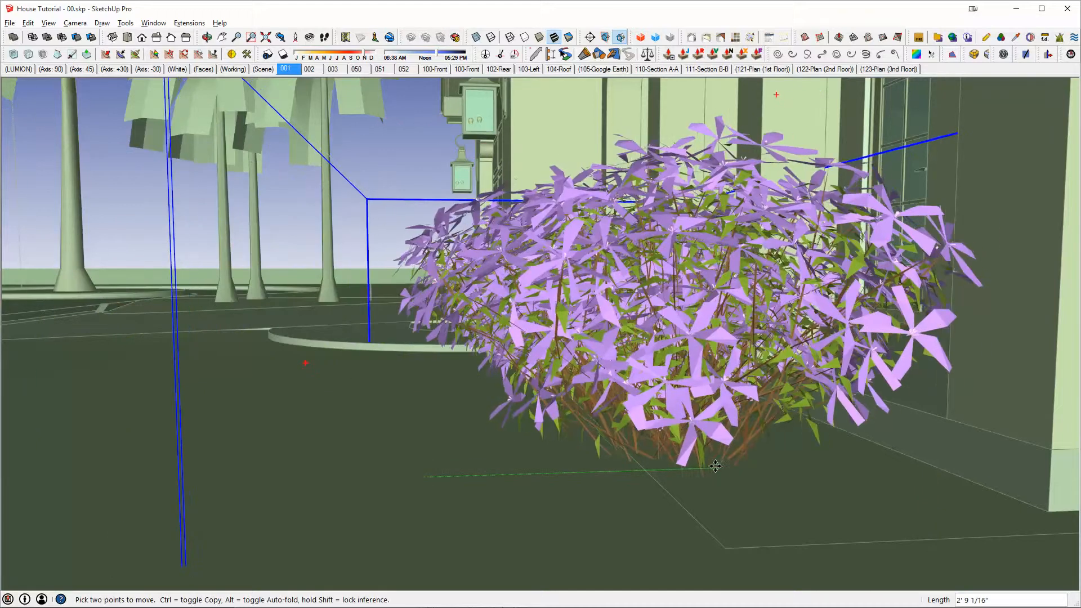
{"action": "left_click", "coordinate": [712, 467]}
{"action": "middle_click_drag", "start_coordinate": [712, 467], "coordinate": [923, 540]}
{"action": "scroll", "coordinate": [490, 290], "scroll_direction": "down", "scroll_amount": 6}
{"action": "scroll", "coordinate": [470, 297], "scroll_direction": "down", "scroll_amount": 7}
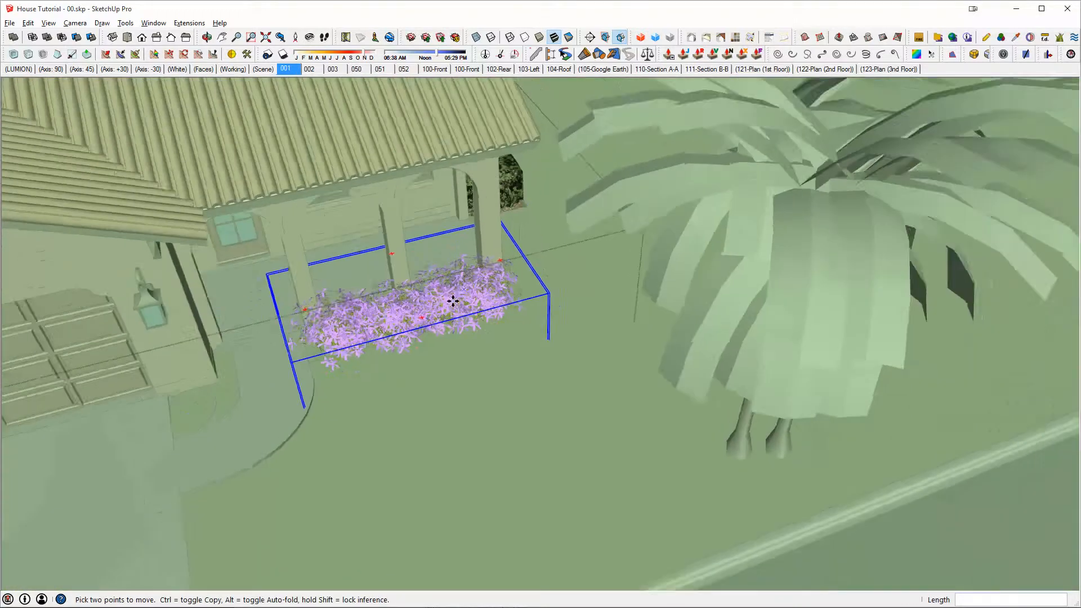
{"action": "key", "text": "space"}
{"action": "key", "text": "Escape"}
{"action": "key", "text": "Escape"}
Examine the rear and side of the house for spots that still need planting.
{"action": "middle_click_drag", "start_coordinate": [482, 344], "coordinate": [709, 322]}
{"action": "scroll", "coordinate": [413, 255], "scroll_direction": "down", "scroll_amount": 2}
{"action": "scroll", "coordinate": [669, 295], "scroll_direction": "down", "scroll_amount": 4}
{"action": "scroll", "coordinate": [627, 272], "scroll_direction": "up", "scroll_amount": 2}
{"action": "middle_click_drag", "start_coordinate": [708, 322], "coordinate": [443, 370]}
{"action": "scroll", "coordinate": [637, 361], "scroll_direction": "up", "scroll_amount": 3}
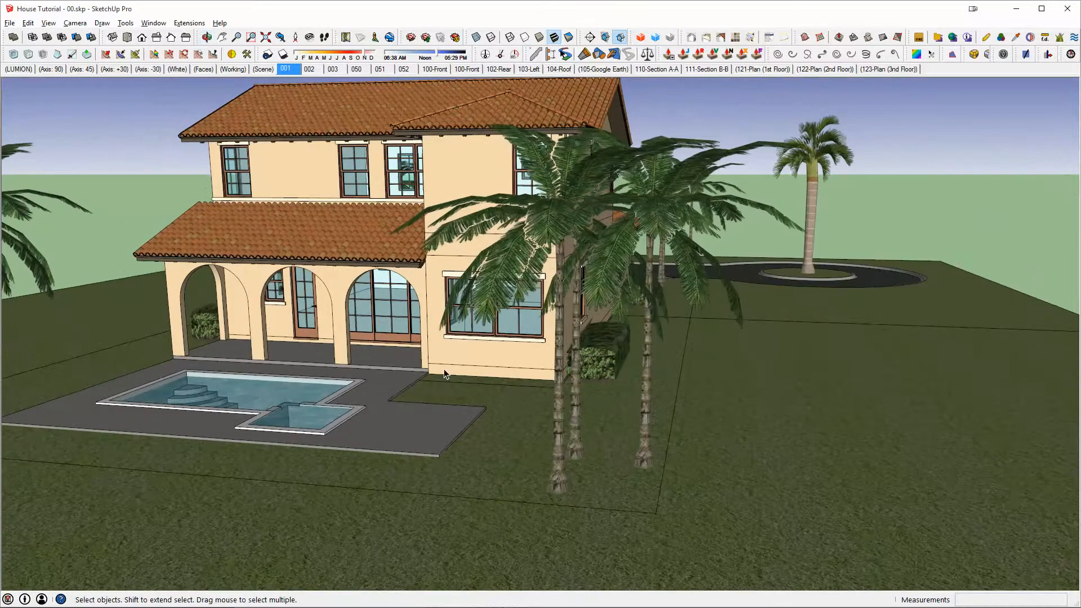
{"action": "middle_click_drag", "start_coordinate": [511, 383], "coordinate": [248, 383]}
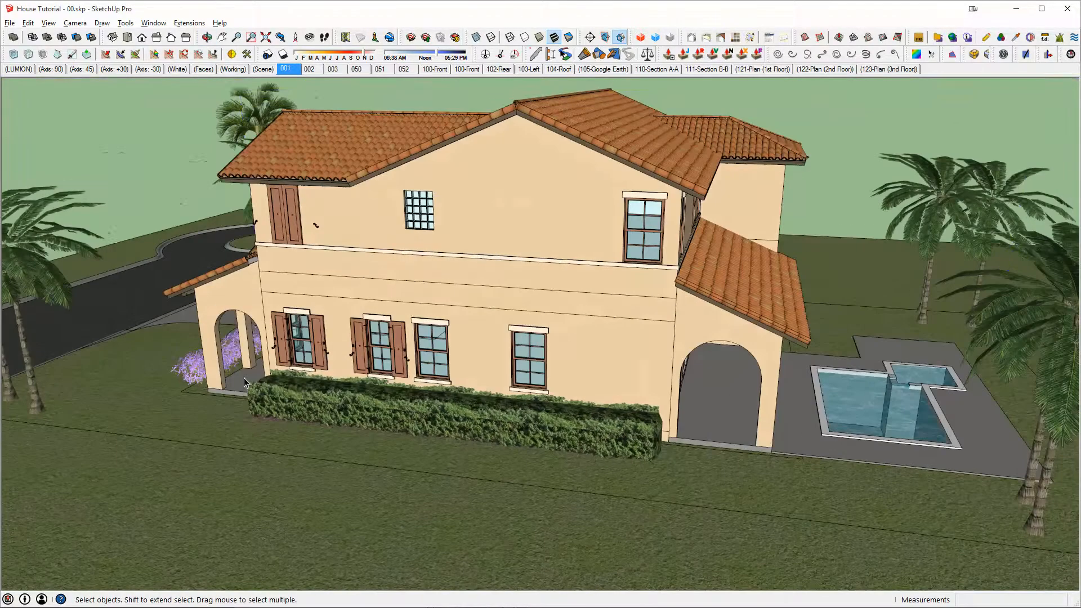
Open the hedge group and copy the front purple flower bed to the rear lawn near the house corner beside the pool deck.
{"action": "double_click", "coordinate": [195, 376]}
{"action": "double_click", "coordinate": [195, 375]}
{"action": "left_click", "coordinate": [195, 376]}
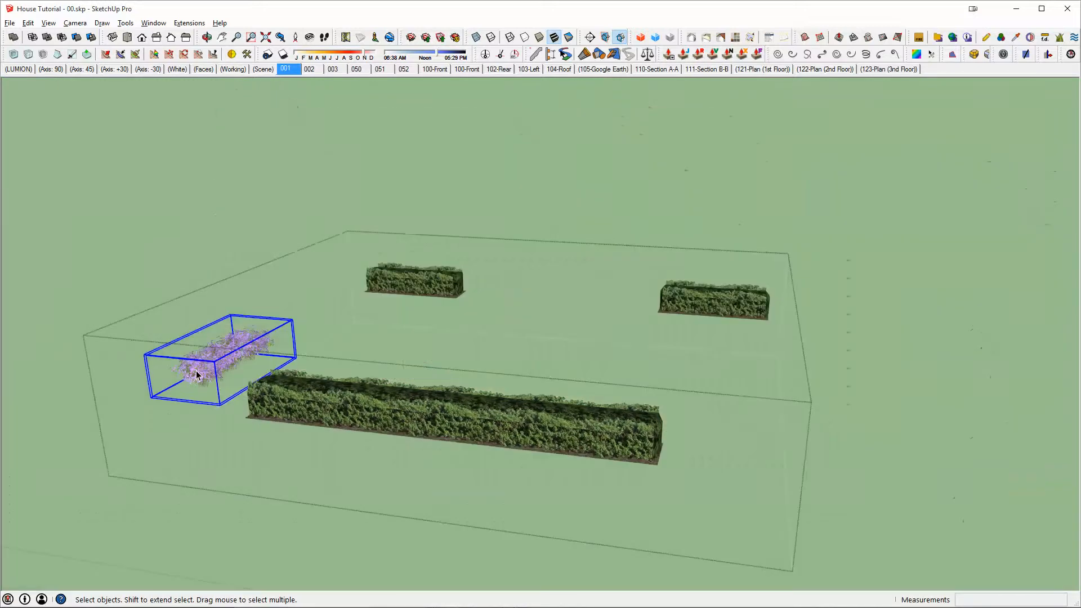
{"action": "key", "text": "m"}
{"action": "left_click", "coordinate": [723, 382]}
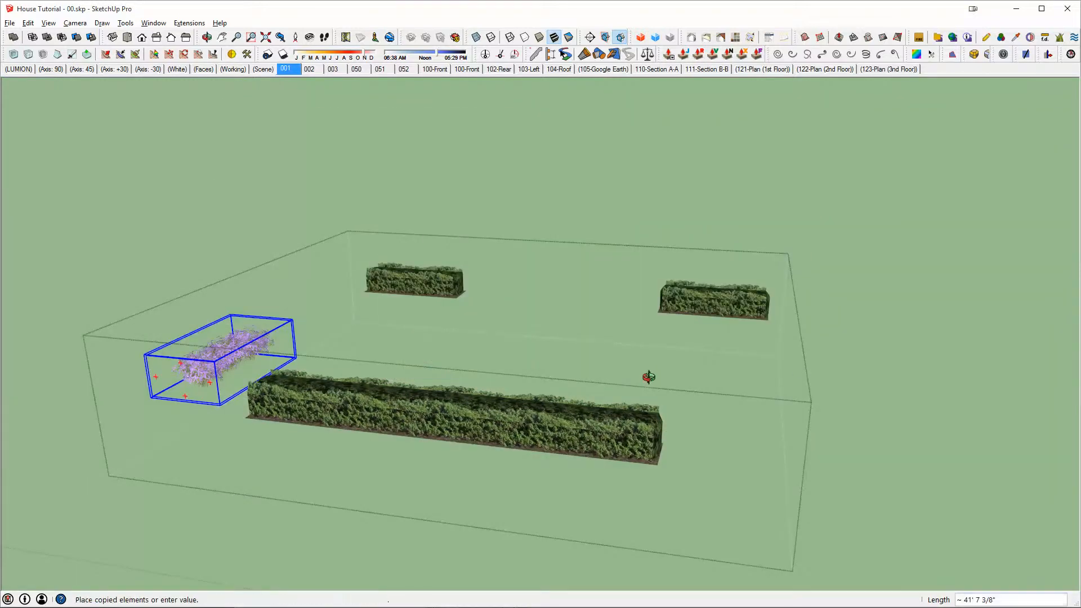
{"action": "key", "text": "i"}
{"action": "middle_click_drag", "start_coordinate": [96, 416], "coordinate": [410, 367]}
{"action": "scroll", "coordinate": [667, 444], "scroll_direction": "up", "scroll_amount": 3}
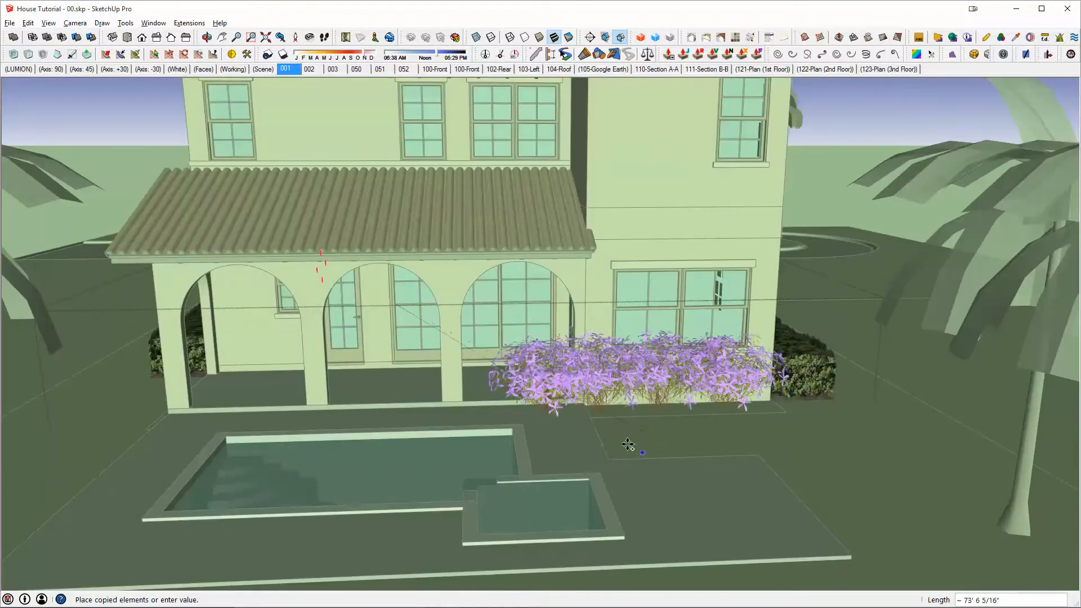
{"action": "scroll", "coordinate": [716, 435], "scroll_direction": "up", "scroll_amount": 4}
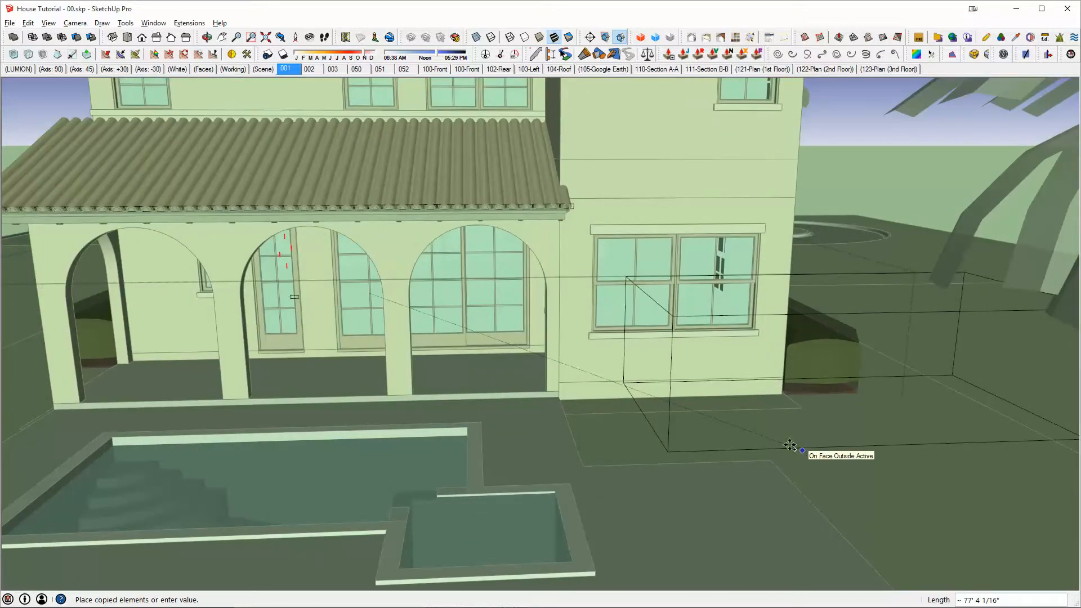
{"action": "left_click", "coordinate": [778, 444]}
Place the copied flower bed on the rear lawn beside the house corner and shift it 3" to seat its stems in the lawn.
{"action": "scroll", "coordinate": [777, 444], "scroll_direction": "up", "scroll_amount": 3}
{"action": "middle_click_drag", "start_coordinate": [778, 444], "coordinate": [918, 314]}
{"action": "left_click", "coordinate": [910, 311]}
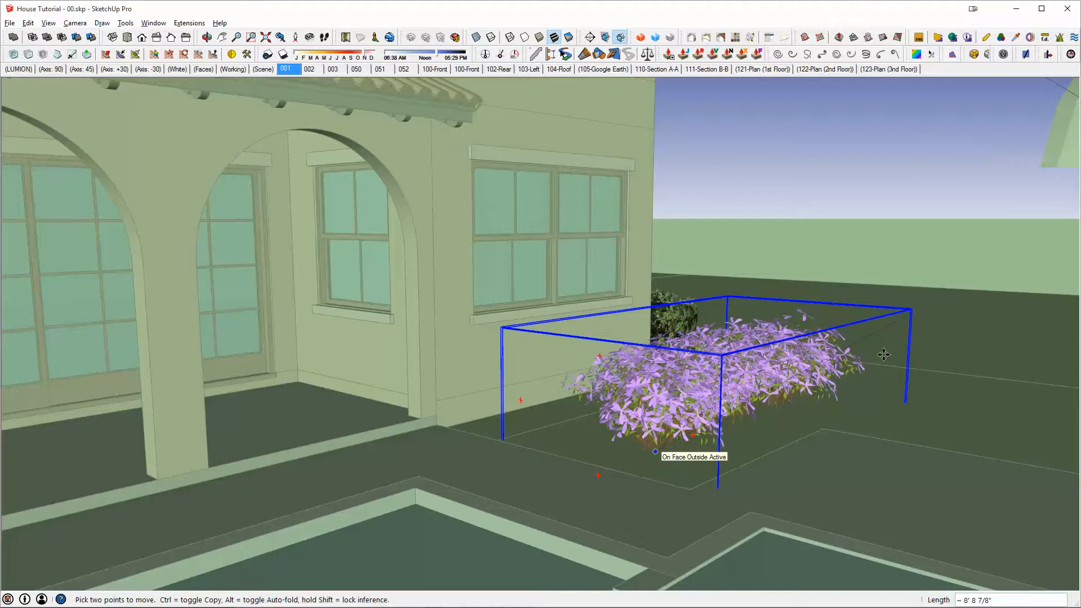
{"action": "middle_click_drag", "start_coordinate": [884, 355], "coordinate": [834, 417]}
{"action": "scroll", "coordinate": [834, 349], "scroll_direction": "up", "scroll_amount": 2}
{"action": "middle_click_drag", "start_coordinate": [834, 333], "coordinate": [837, 366]}
{"action": "left_click", "coordinate": [844, 288]}
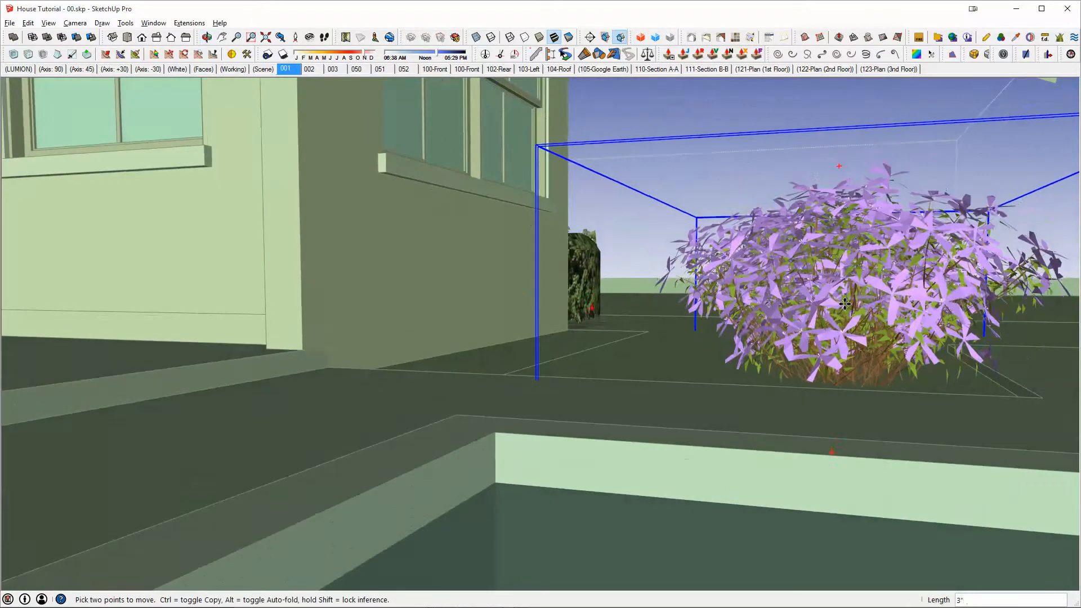
{"action": "middle_click_drag", "start_coordinate": [846, 305], "coordinate": [686, 500]}
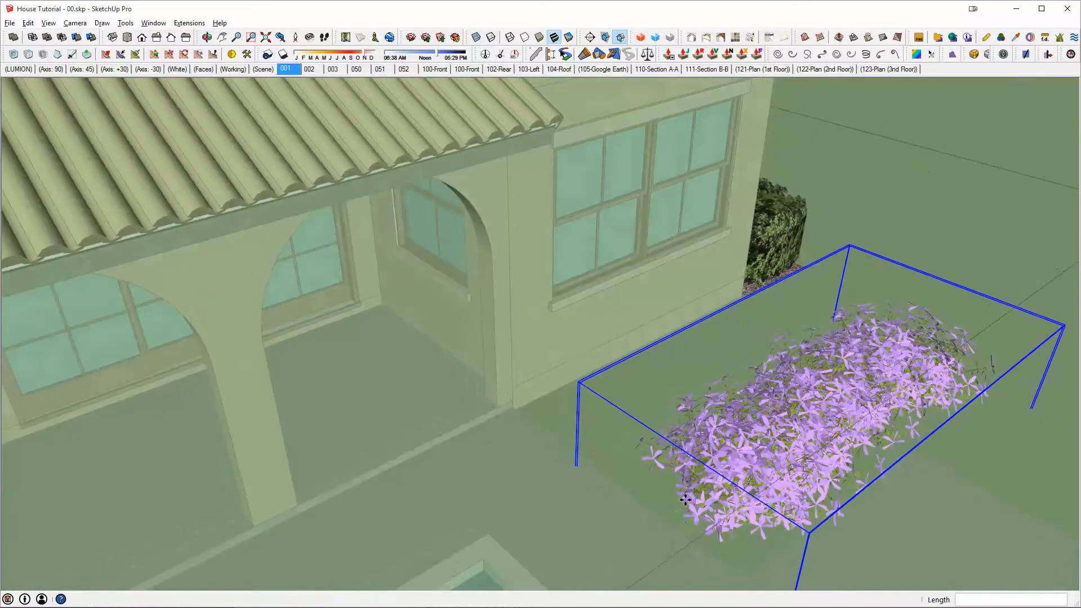
Copy the rear flower bed alongside itself toward the house wall to fill the lawn beside the pool deck, and exit the group.
{"action": "left_click", "coordinate": [580, 510]}
{"action": "key", "text": "ctrl"}
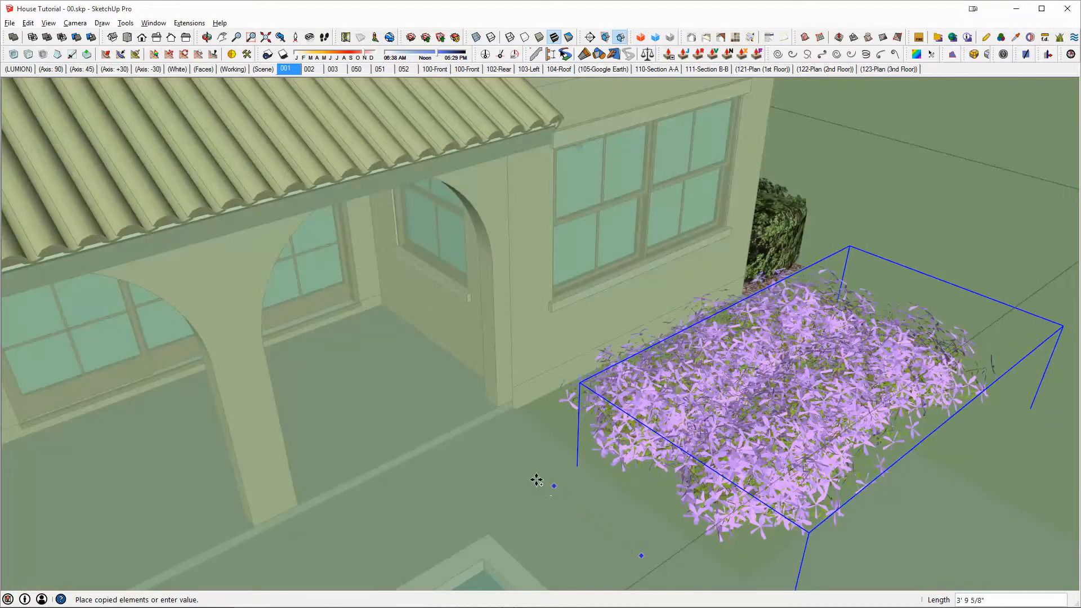
{"action": "left_click", "coordinate": [602, 454]}
{"action": "key", "text": "space"}
{"action": "scroll", "coordinate": [783, 406], "scroll_direction": "down", "scroll_amount": 4}
{"action": "key", "text": "Escape"}
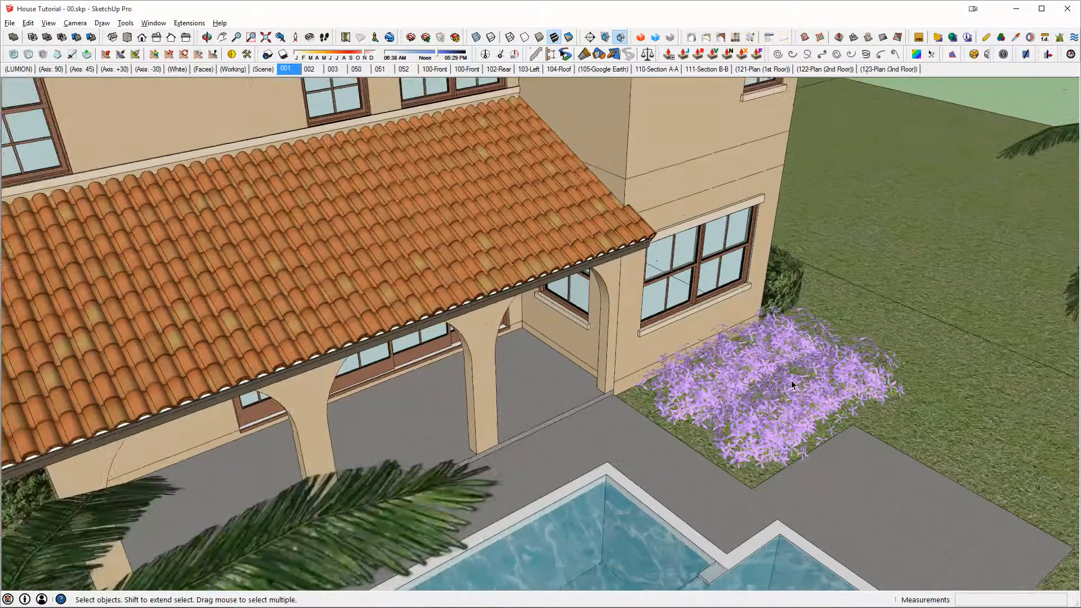
Open the landscaping group that holds the palms, hedges and flower beds, and hide the rest of the model.
{"action": "middle_click_drag", "start_coordinate": [791, 381], "coordinate": [629, 276]}
{"action": "scroll", "coordinate": [747, 330], "scroll_direction": "down", "scroll_amount": 2}
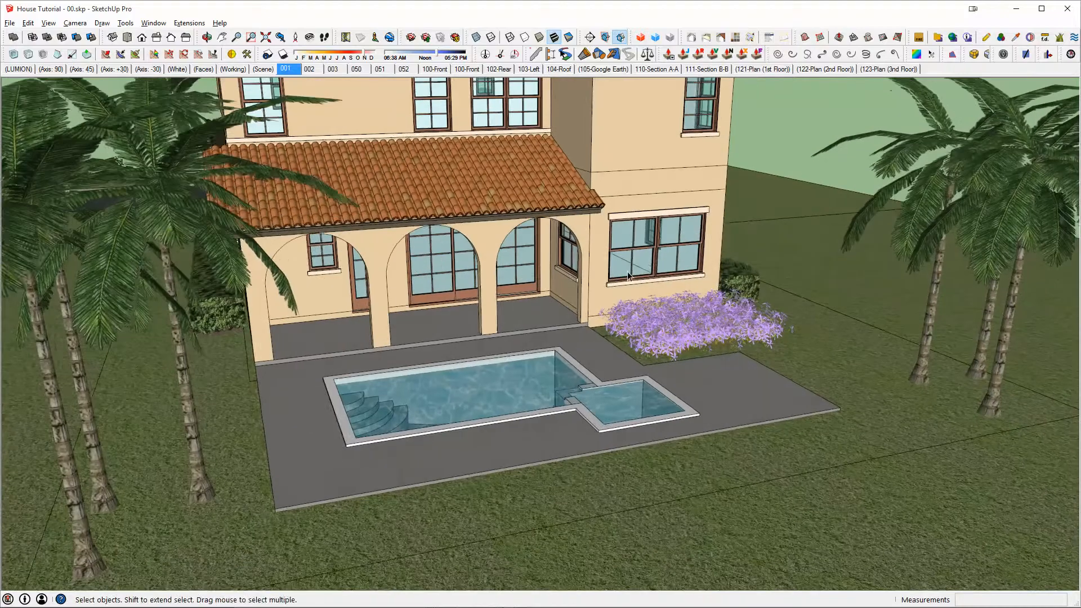
{"action": "middle_click_drag", "start_coordinate": [721, 350], "coordinate": [723, 390]}
{"action": "scroll", "coordinate": [723, 390], "scroll_direction": "down", "scroll_amount": 3}
{"action": "middle_click_drag", "start_coordinate": [546, 319], "coordinate": [654, 278]}
{"action": "scroll", "coordinate": [655, 296], "scroll_direction": "down", "scroll_amount": 5}
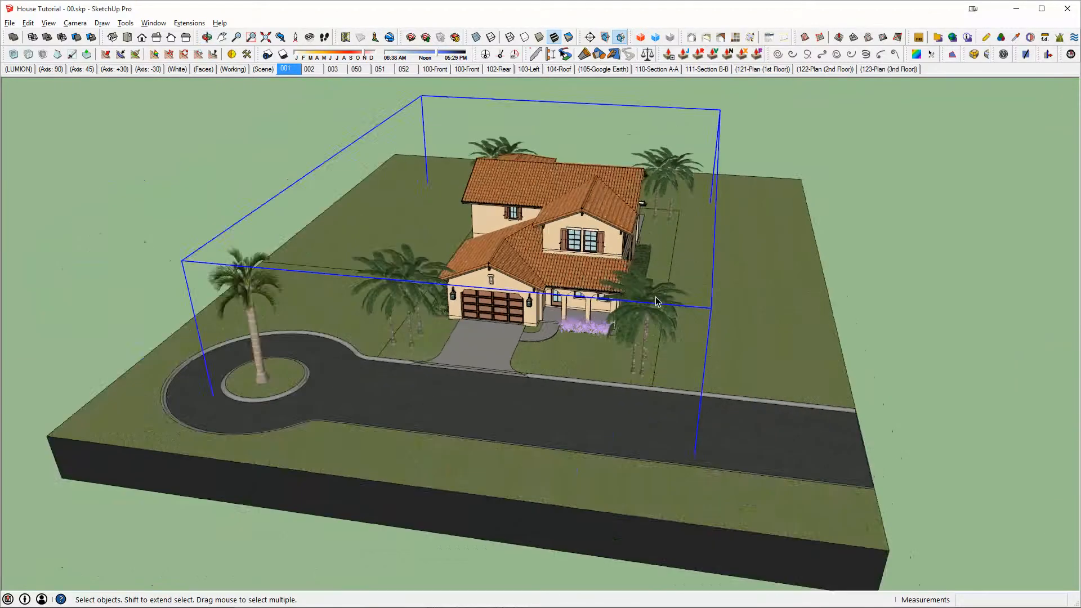
{"action": "double_click", "coordinate": [655, 302]}
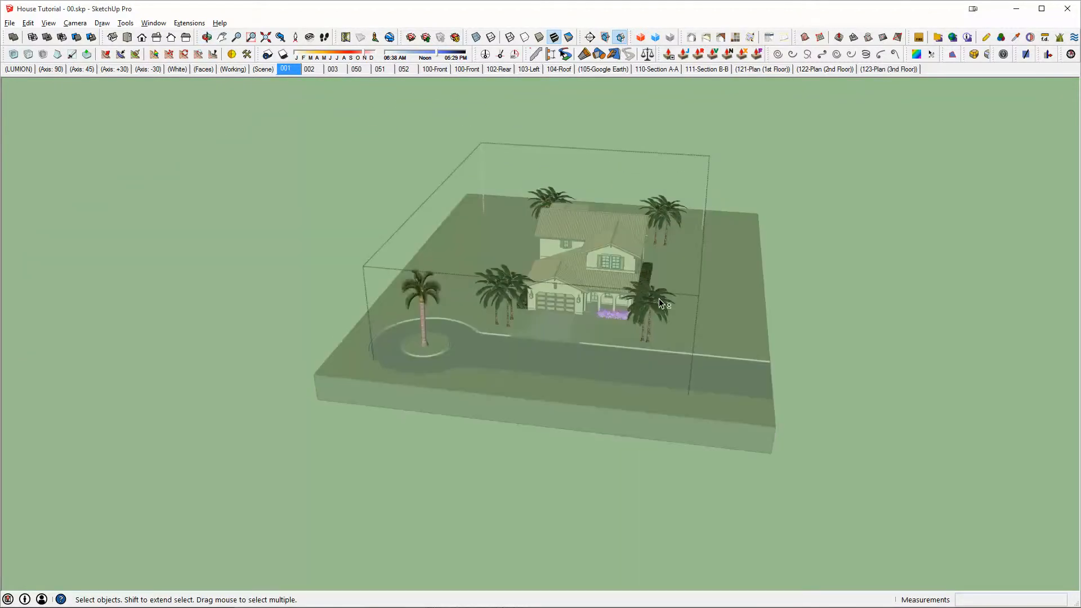
{"action": "key", "text": "i"}
{"action": "middle_click_drag", "start_coordinate": [660, 299], "coordinate": [680, 299]}
Move all the palms, hedges and flower beds 1800" along the red axis off the house lot and exit the group.
{"action": "left_click_drag", "start_coordinate": [309, 143], "coordinate": [939, 513]}
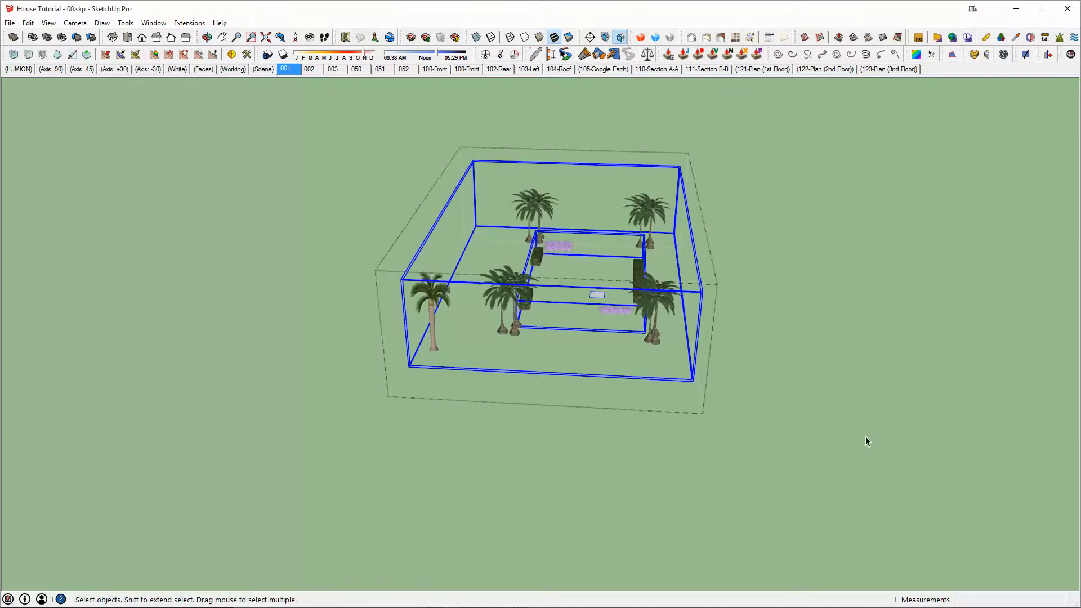
{"action": "key", "text": "m"}
{"action": "left_click", "coordinate": [715, 403]}
{"action": "key", "text": "ctrl"}
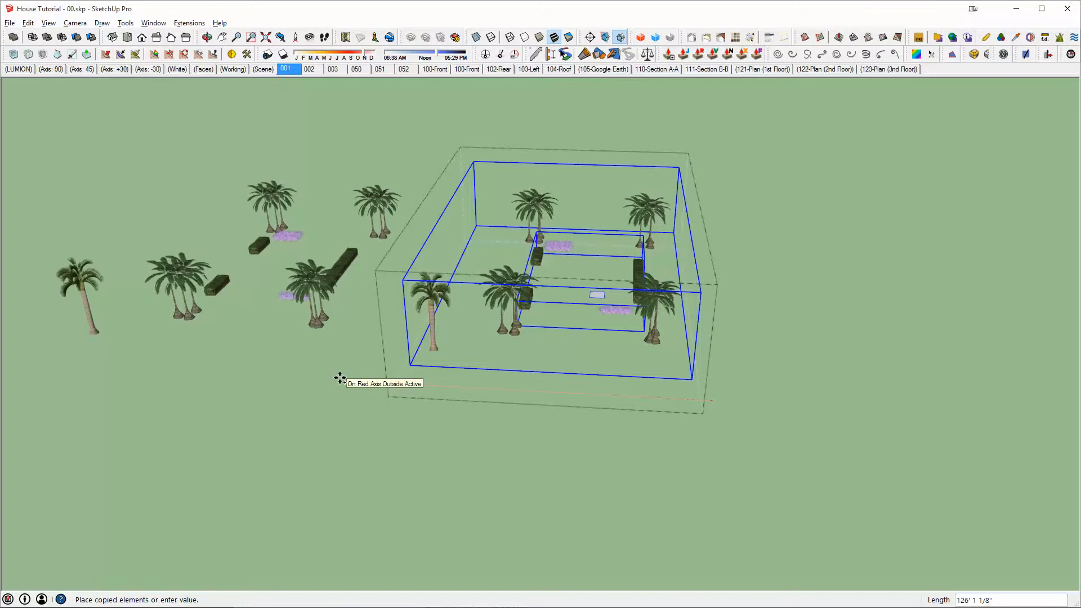
{"action": "left_click", "coordinate": [340, 378]}
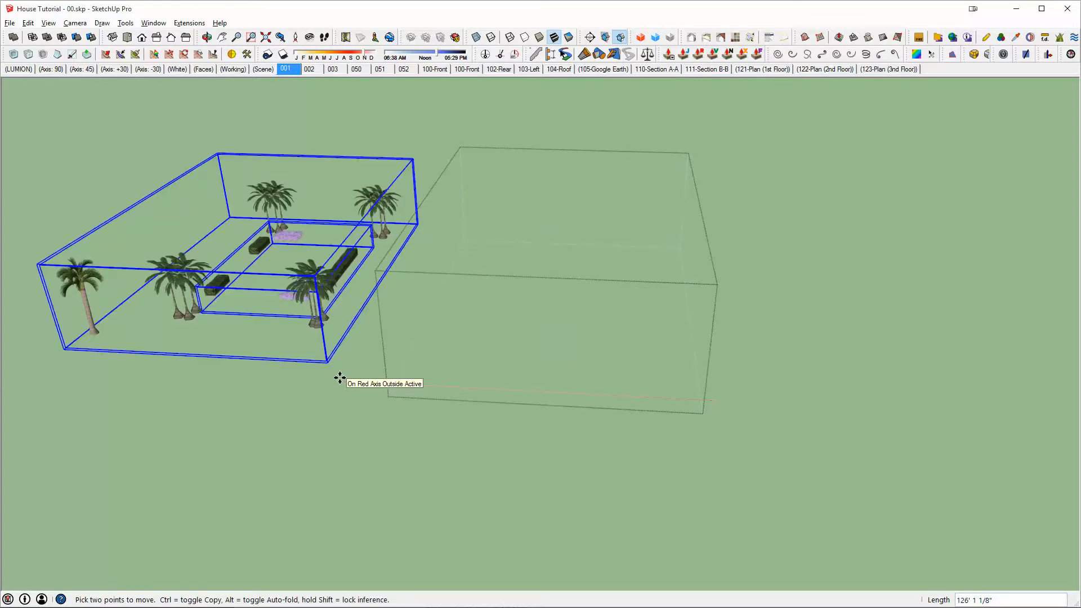
{"action": "key", "text": "Return"}
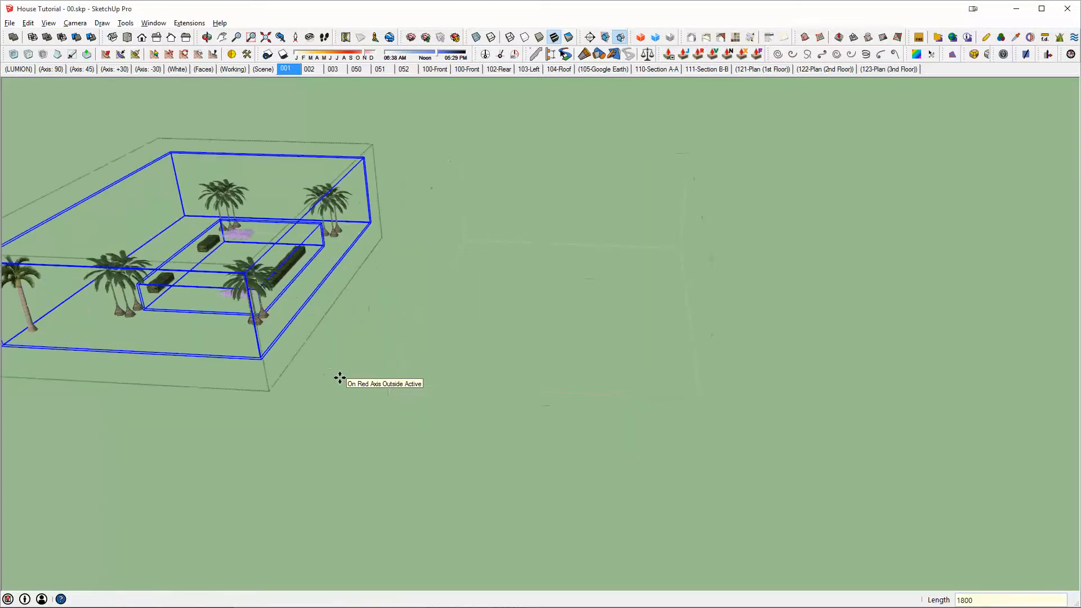
{"action": "key", "text": "space"}
{"action": "left_click", "coordinate": [355, 379]}
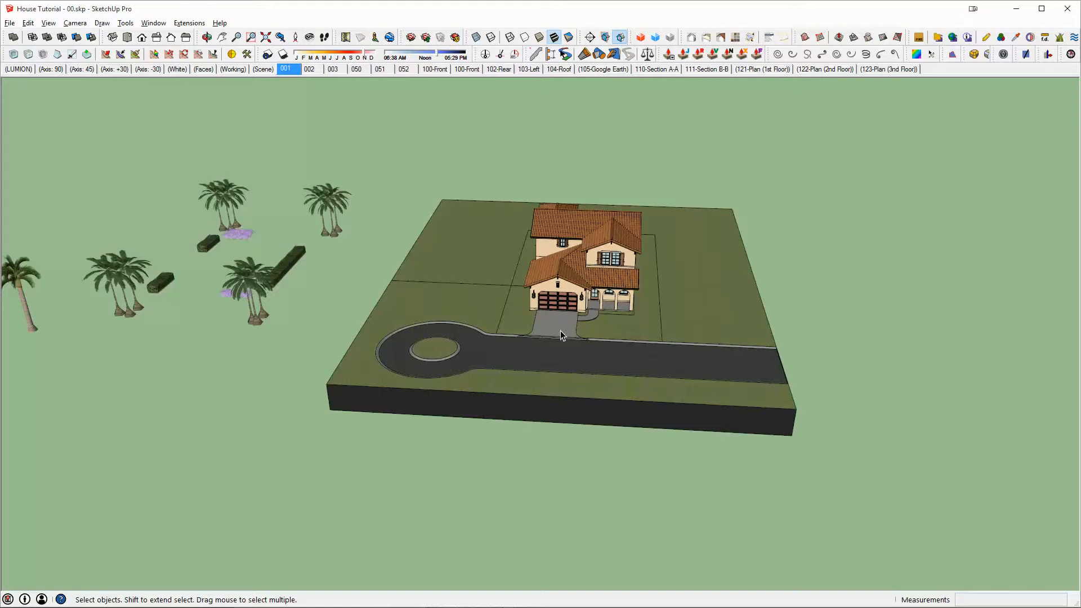
{"action": "scroll", "coordinate": [609, 327], "scroll_direction": "up", "scroll_amount": 4}
{"action": "scroll", "coordinate": [613, 336], "scroll_direction": "up", "scroll_amount": 3}
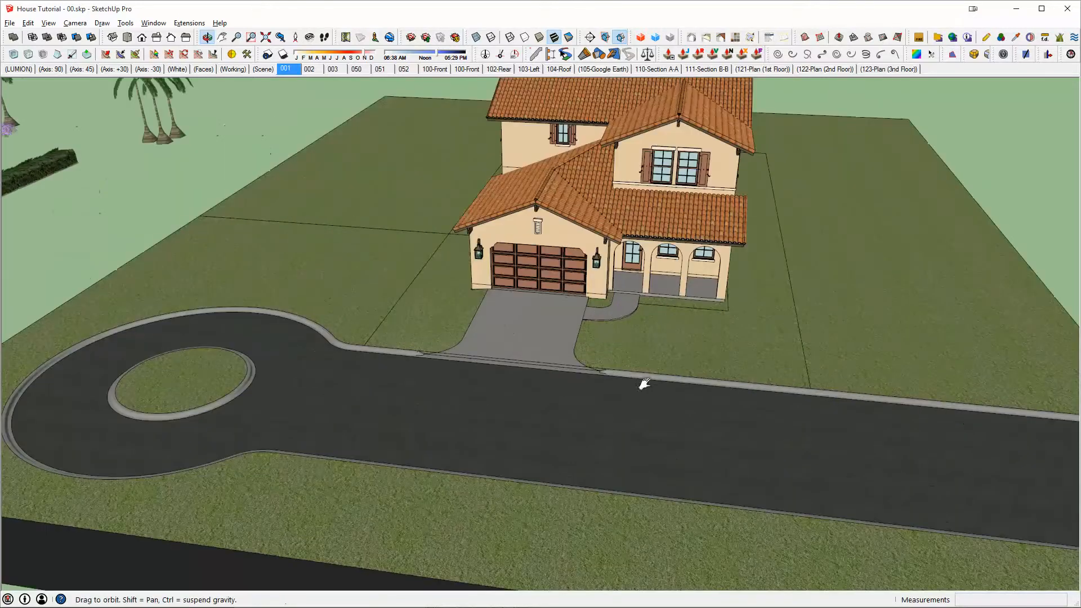
{"action": "middle_click_drag", "start_coordinate": [708, 375], "coordinate": [706, 363]}
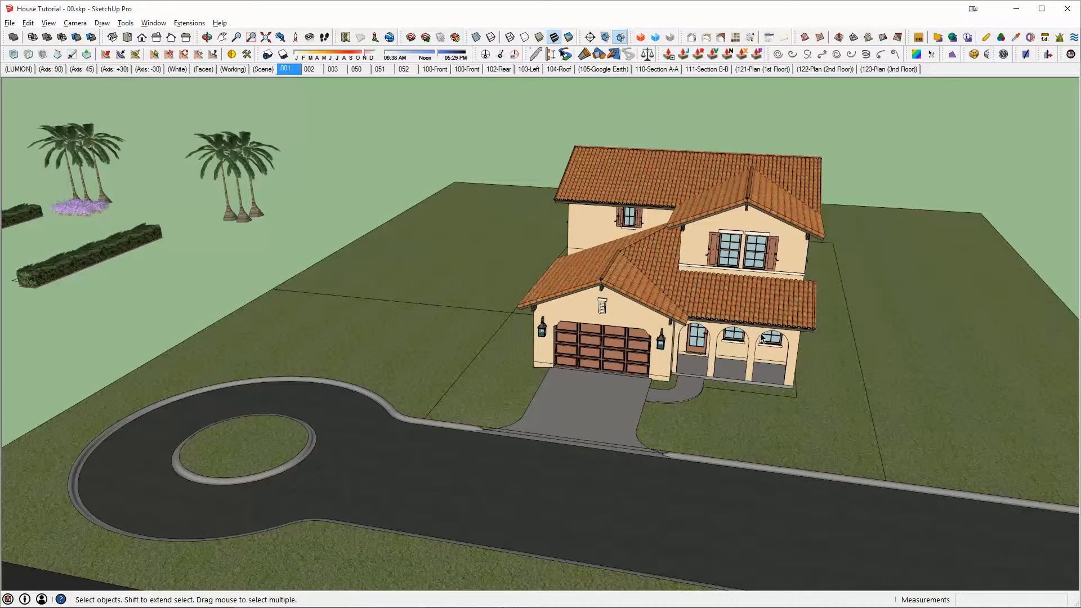
{"action": "scroll", "coordinate": [748, 365], "scroll_direction": "up", "scroll_amount": 2}
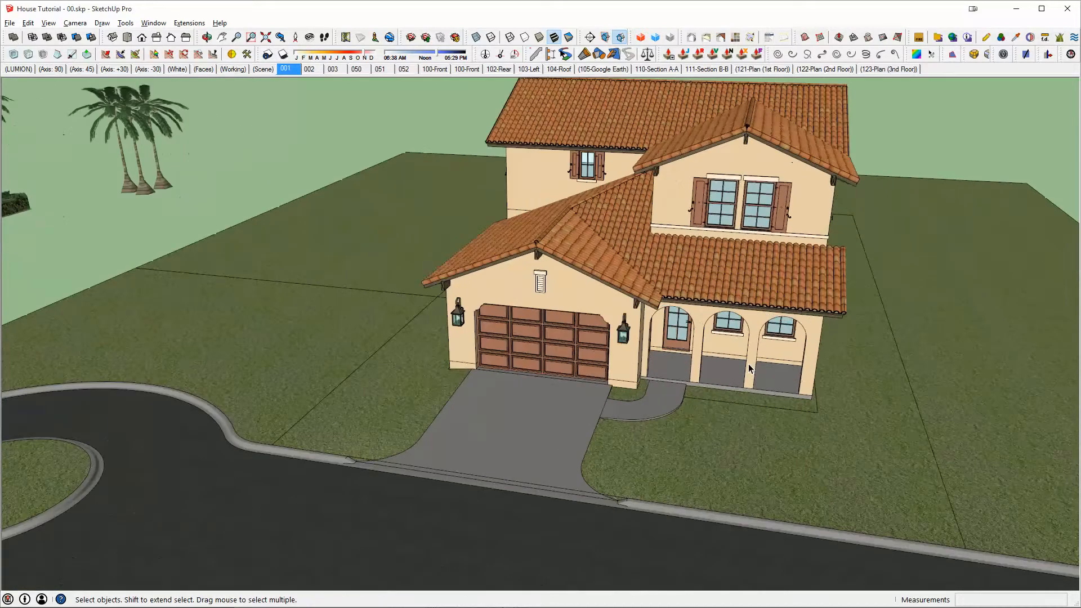
{"action": "mouse_move", "coordinate": [749, 364]}
{"action": "middle_mouse_down"}
{"action": "mouse_move", "coordinate": [765, 363]}
{"action": "mouse_move", "coordinate": [743, 362]}
{"action": "middle_mouse_up"}
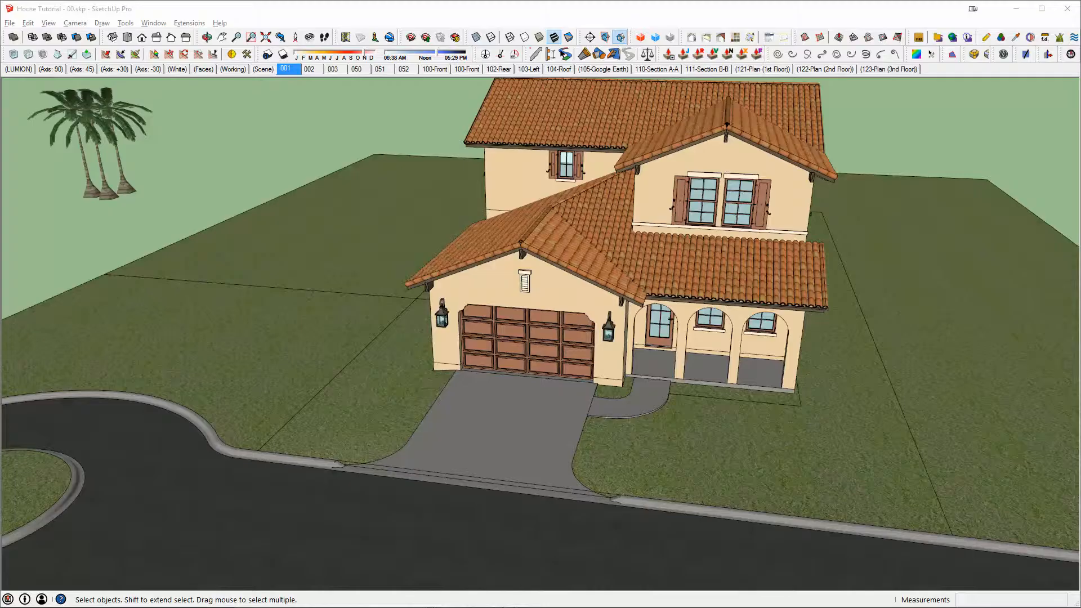
Switch to AutoCAD and examine the middle porch column in the Italianate front elevation.
{"action": "key", "text": "alt+Tab"}
{"action": "scroll", "coordinate": [753, 232], "scroll_direction": "up", "scroll_amount": 10}
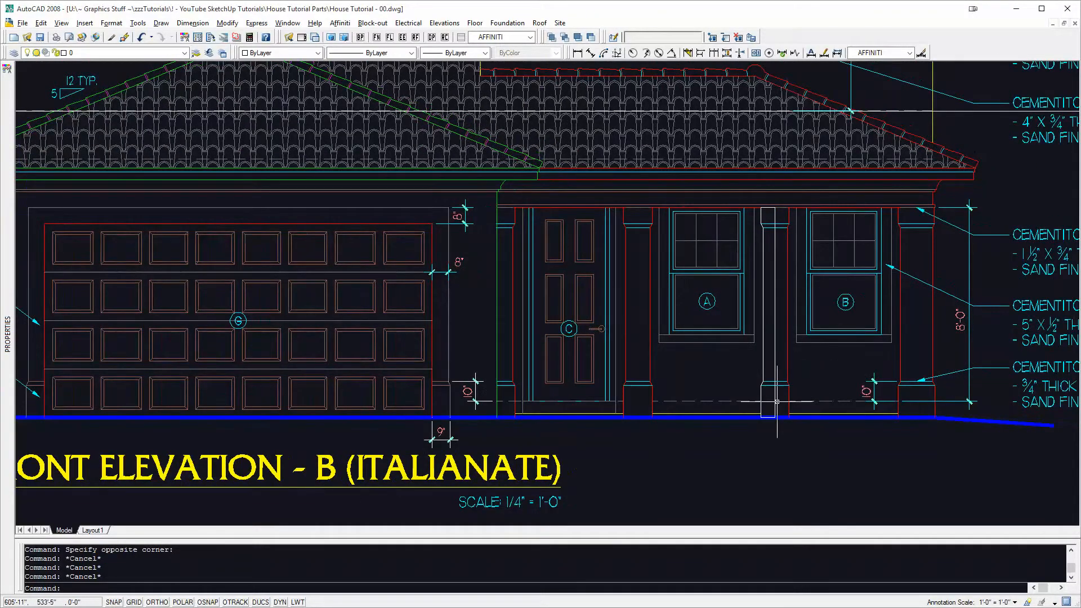
{"action": "left_click", "coordinate": [774, 396]}
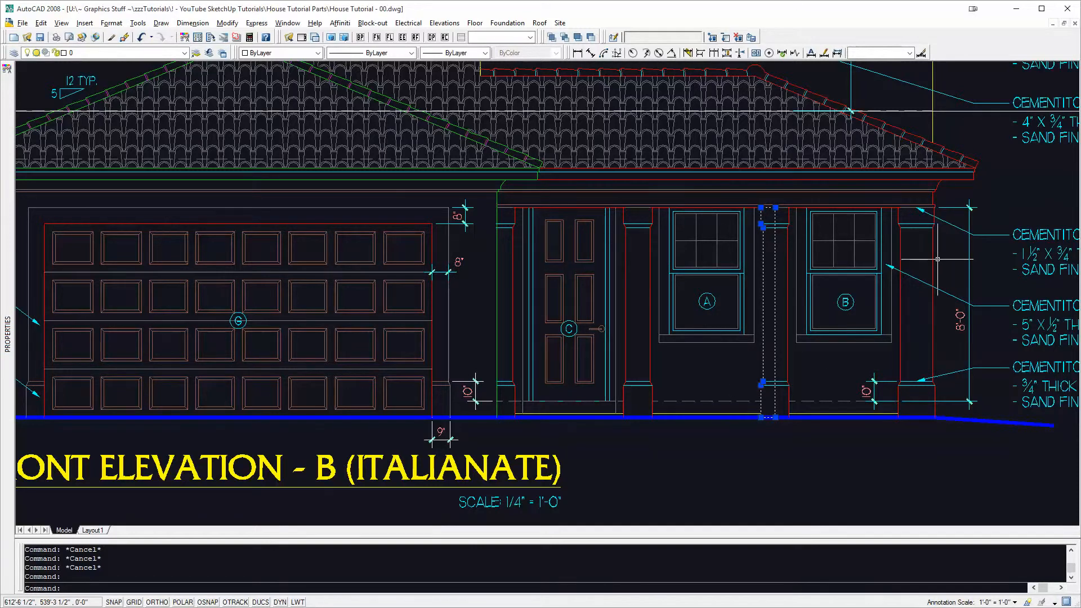
{"action": "scroll", "coordinate": [938, 259], "scroll_direction": "down", "scroll_amount": 2}
{"action": "middle_click_drag", "start_coordinate": [938, 259], "coordinate": [913, 275]}
{"action": "key", "text": "Escape"}
{"action": "middle_click_drag", "start_coordinate": [816, 260], "coordinate": [834, 285]}
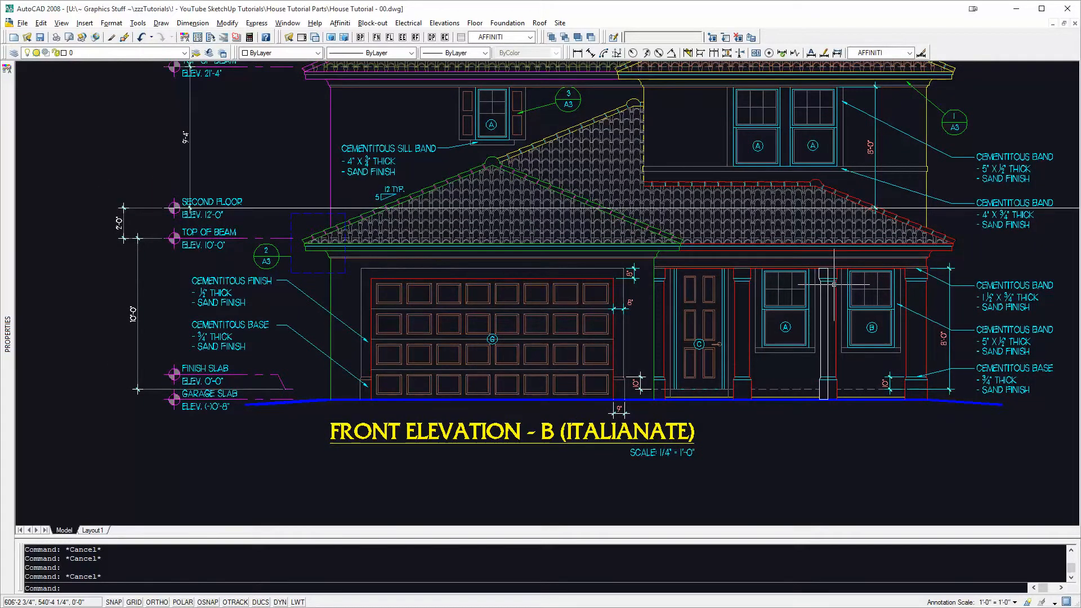
Find the site plan in the drawing and examine the hedge symbols along the side of the house.
{"action": "scroll", "coordinate": [834, 285], "scroll_direction": "down", "scroll_amount": 3}
{"action": "middle_click_drag", "start_coordinate": [867, 287], "coordinate": [1072, 347]}
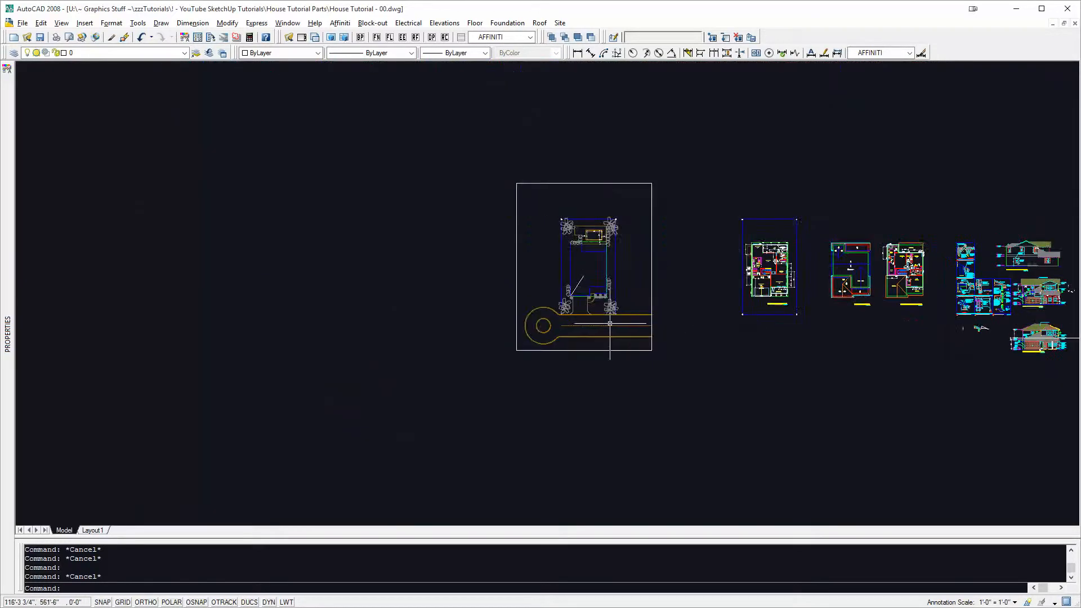
{"action": "scroll", "coordinate": [570, 304], "scroll_direction": "up", "scroll_amount": 5}
{"action": "scroll", "coordinate": [683, 229], "scroll_direction": "down", "scroll_amount": 2}
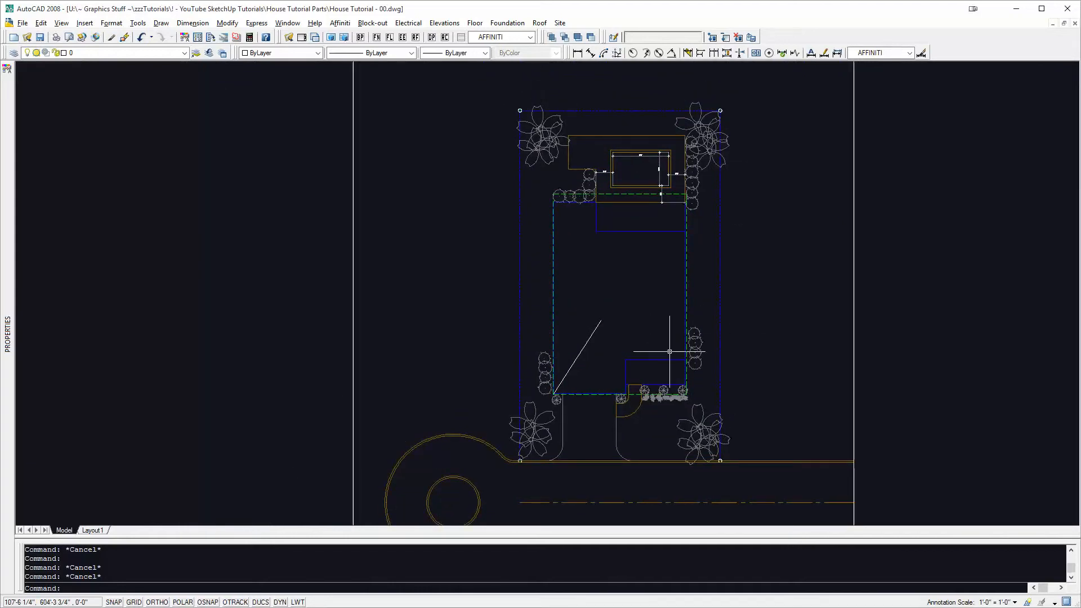
{"action": "middle_click_drag", "start_coordinate": [641, 248], "coordinate": [650, 248]}
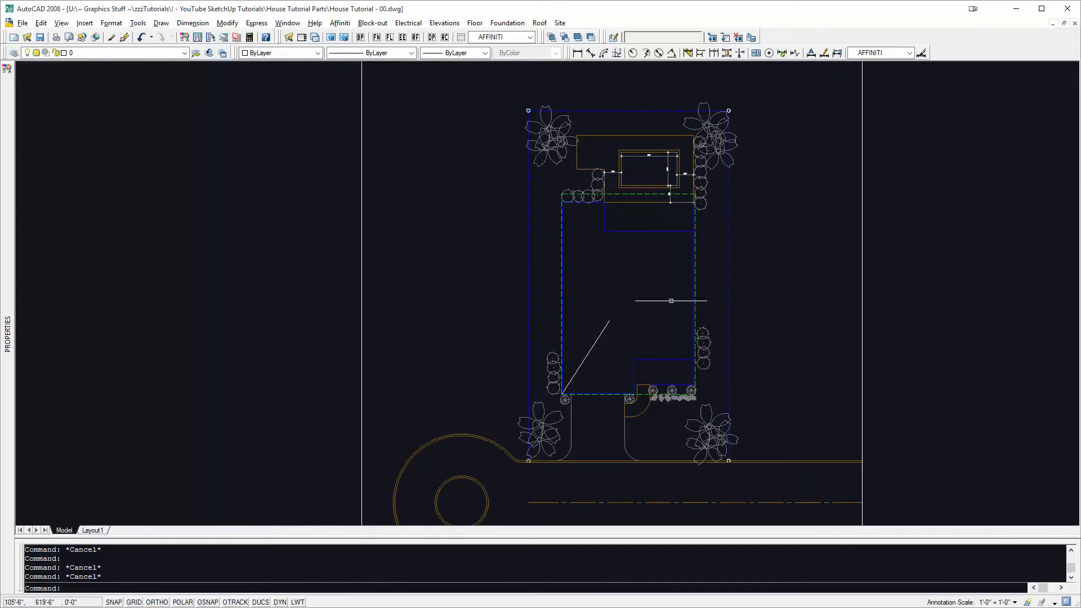
{"action": "scroll", "coordinate": [720, 365], "scroll_direction": "up", "scroll_amount": 4}
{"action": "key", "text": "Escape"}
{"action": "scroll", "coordinate": [704, 343], "scroll_direction": "down", "scroll_amount": 2}
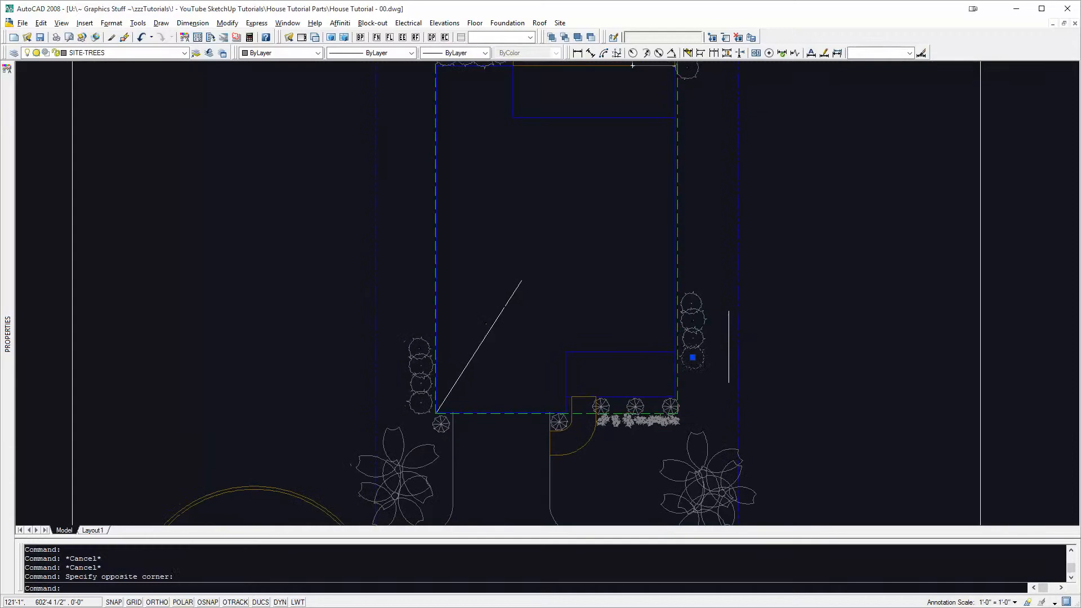
Examine the hedge row at the rear corner of the house and the tree cluster beside the pool deck.
{"action": "middle_click_drag", "start_coordinate": [544, 273], "coordinate": [607, 377]}
{"action": "middle_click_drag", "start_coordinate": [738, 165], "coordinate": [860, 172]}
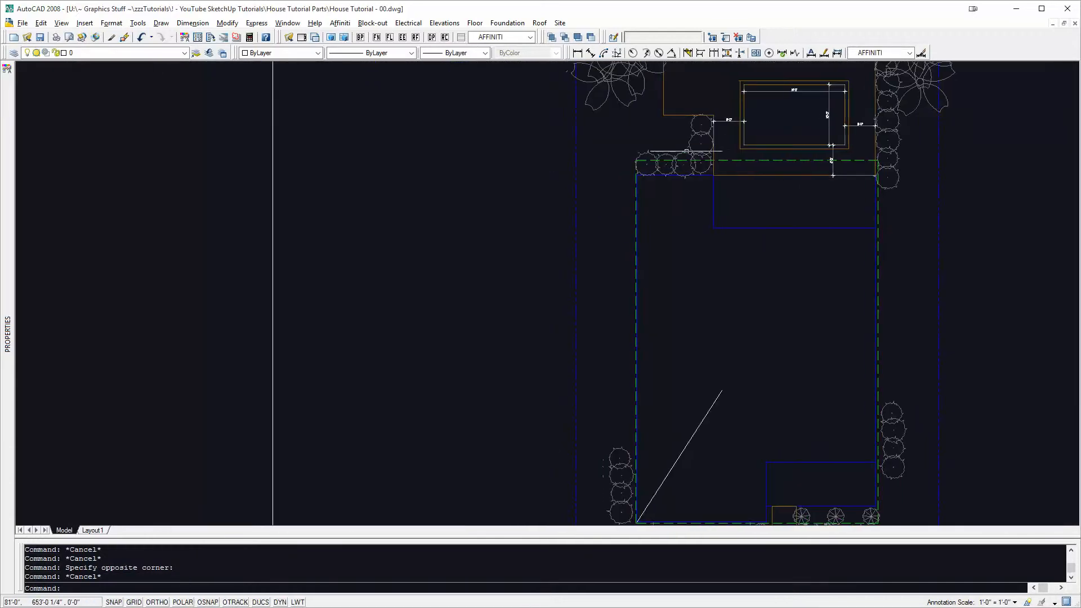
{"action": "scroll", "coordinate": [700, 276], "scroll_direction": "down", "scroll_amount": 4}
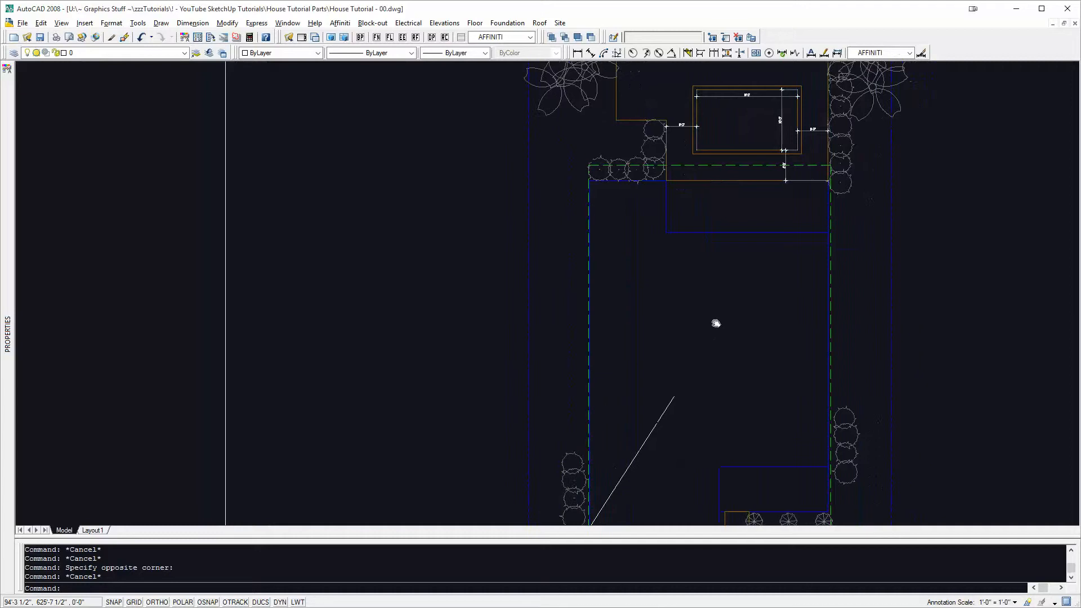
{"action": "scroll", "coordinate": [644, 251], "scroll_direction": "down", "scroll_amount": 1}
{"action": "scroll", "coordinate": [644, 255], "scroll_direction": "down", "scroll_amount": 2}
{"action": "middle_click_drag", "start_coordinate": [646, 255], "coordinate": [685, 261]}
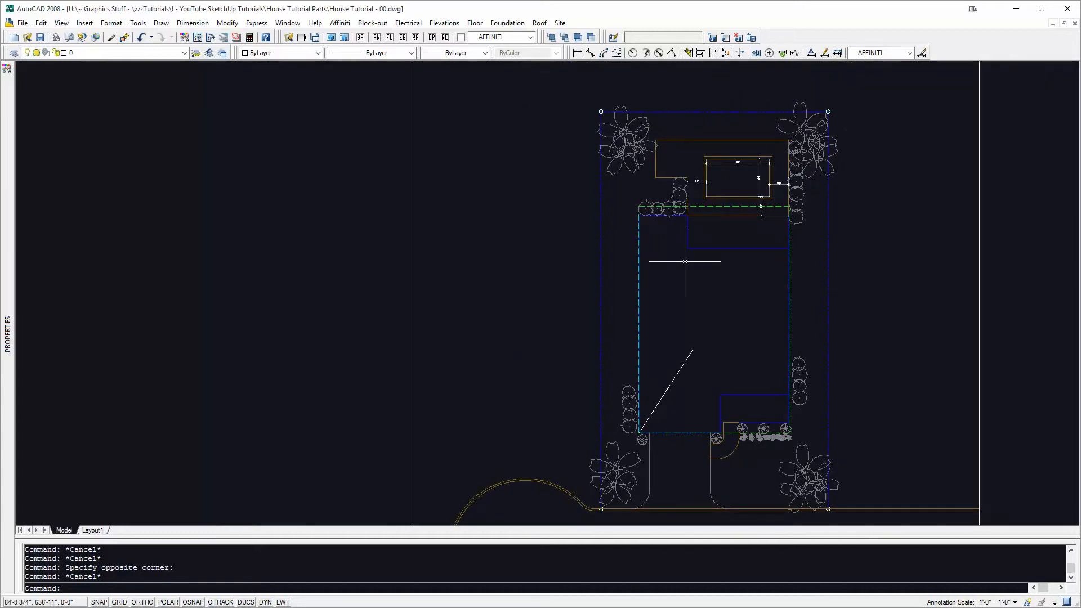
{"action": "left_click", "coordinate": [631, 148]}
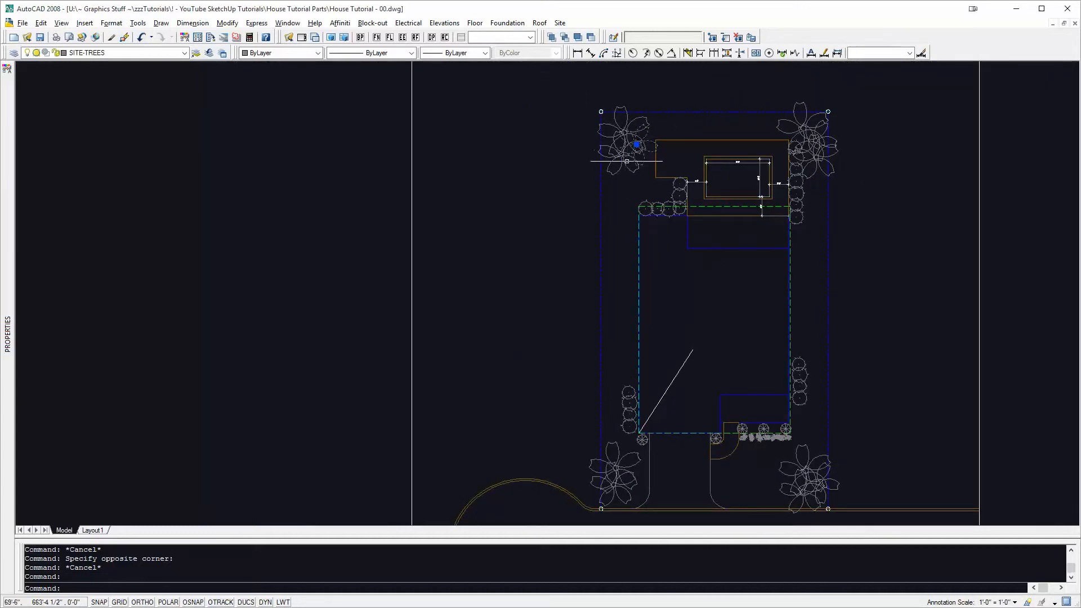
{"action": "key", "text": "Escape"}
{"action": "middle_click_drag", "start_coordinate": [726, 250], "coordinate": [638, 194]}
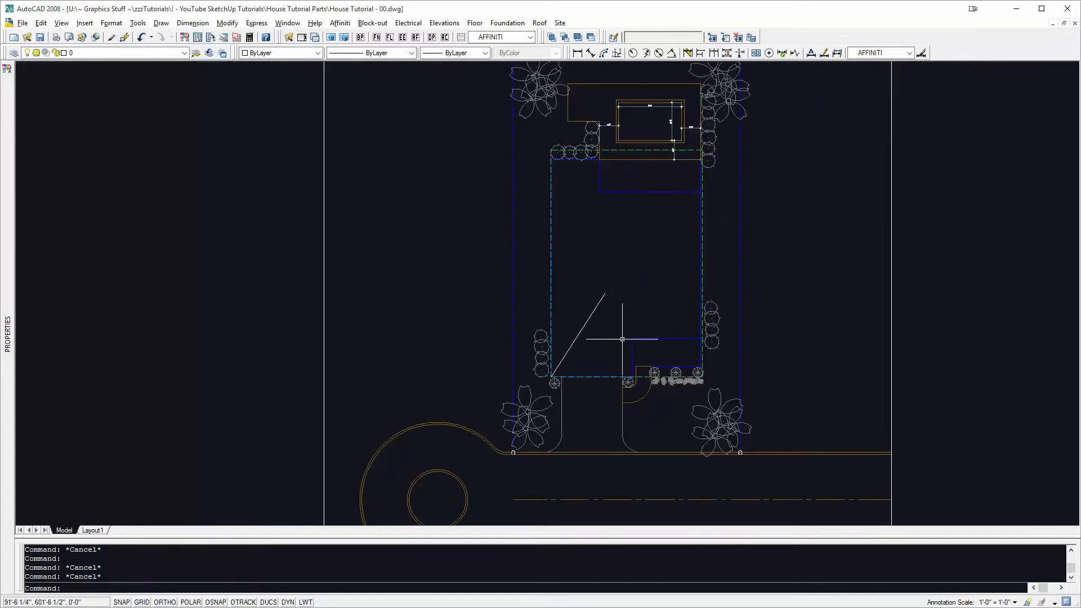
Inspect the overlapping tree symbols at both front corners of the lot along the street.
{"action": "scroll", "coordinate": [530, 447], "scroll_direction": "up", "scroll_amount": 6}
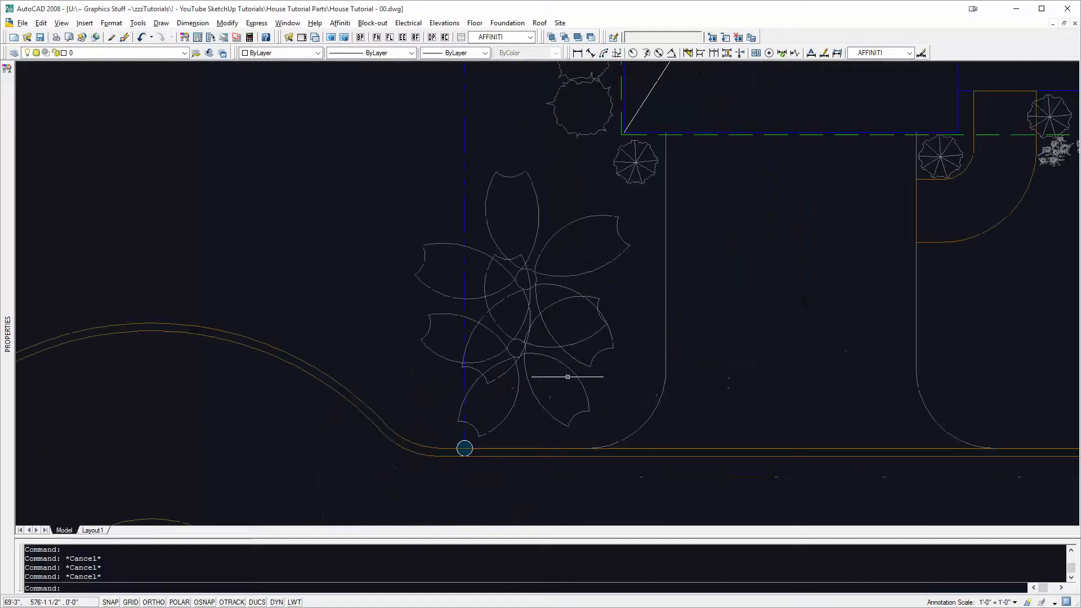
{"action": "left_click", "coordinate": [601, 378]}
{"action": "left_click", "coordinate": [560, 316]}
{"action": "key", "text": "Escape"}
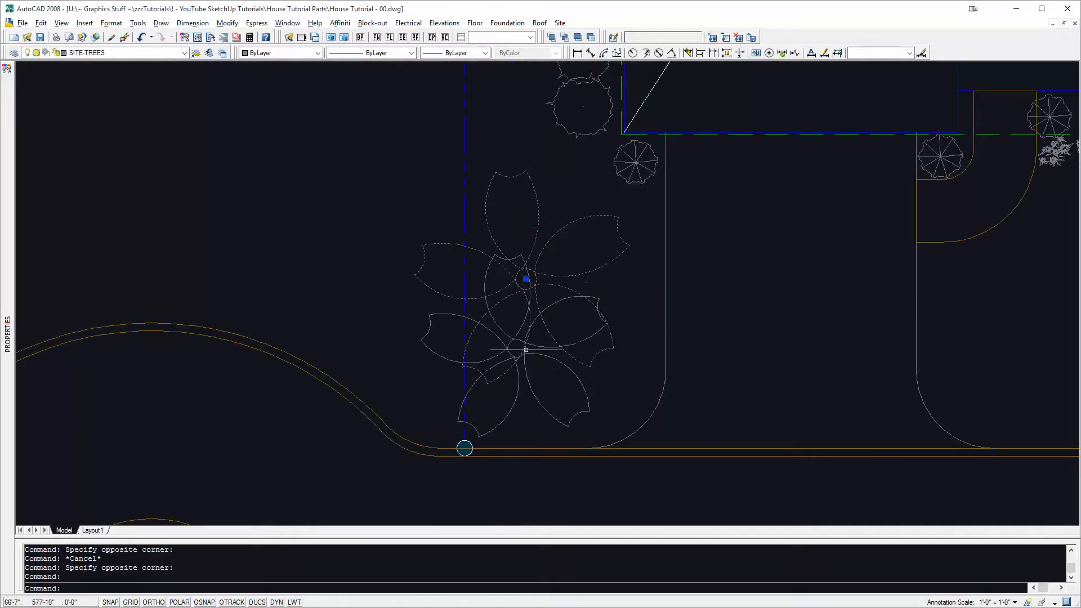
{"action": "scroll", "coordinate": [589, 334], "scroll_direction": "down", "scroll_amount": 6}
{"action": "scroll", "coordinate": [705, 333], "scroll_direction": "up", "scroll_amount": 6}
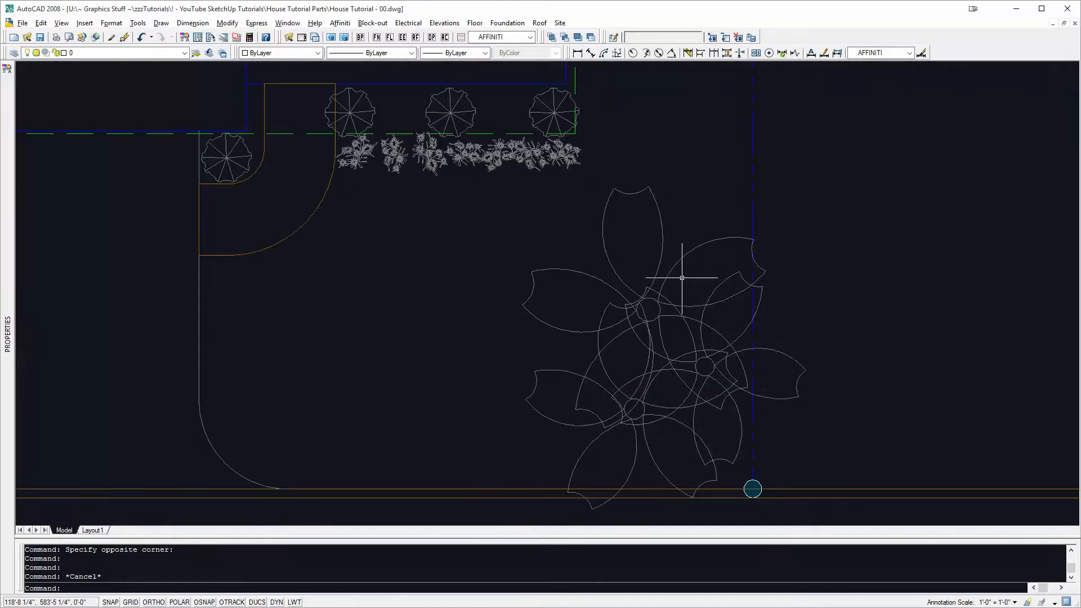
{"action": "left_click", "coordinate": [682, 279]}
{"action": "left_click", "coordinate": [666, 255]}
{"action": "key", "text": "Escape"}
Inspect the row of flower symbols and the round shrub symbols in front of the porch.
{"action": "middle_click_drag", "start_coordinate": [617, 186], "coordinate": [771, 250]}
{"action": "scroll", "coordinate": [733, 225], "scroll_direction": "up", "scroll_amount": 8}
{"action": "key", "text": "Escape"}
{"action": "left_click", "coordinate": [700, 203]}
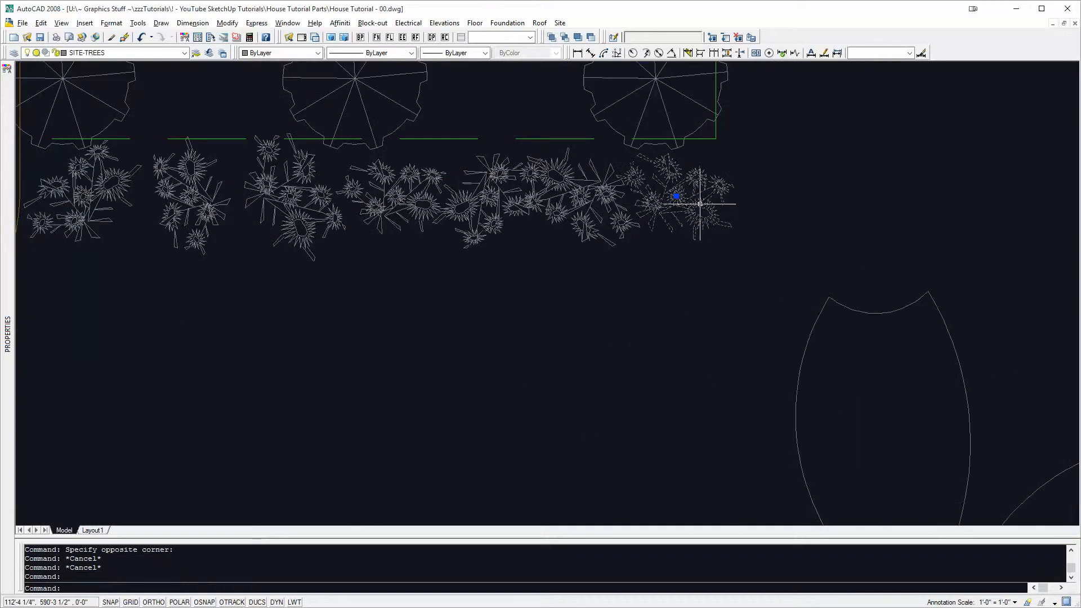
{"action": "middle_click_drag", "start_coordinate": [641, 200], "coordinate": [877, 367]}
{"action": "key", "text": "Escape"}
{"action": "scroll", "coordinate": [844, 340], "scroll_direction": "down", "scroll_amount": 4}
{"action": "left_click", "coordinate": [852, 284]}
{"action": "left_click", "coordinate": [828, 268]}
{"action": "left_click", "coordinate": [789, 258]}
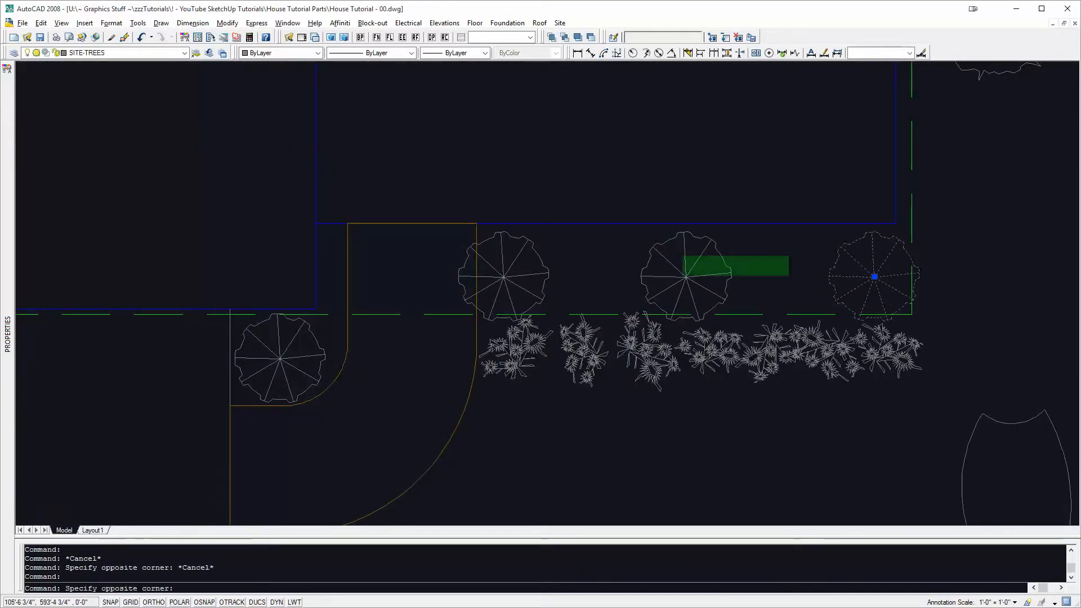
{"action": "left_click", "coordinate": [678, 270]}
{"action": "key", "text": "Escape"}
{"action": "key", "text": "Escape"}
Inspect the hedge symbols along the side of the house and at the rear corner beside the pool deck.
{"action": "scroll", "coordinate": [679, 273], "scroll_direction": "down", "scroll_amount": 5}
{"action": "middle_click_drag", "start_coordinate": [683, 287], "coordinate": [654, 326]}
{"action": "left_click", "coordinate": [806, 209]}
{"action": "left_click", "coordinate": [788, 181]}
{"action": "scroll", "coordinate": [794, 185], "scroll_direction": "down", "scroll_amount": 3}
{"action": "middle_click_drag", "start_coordinate": [796, 187], "coordinate": [800, 523]}
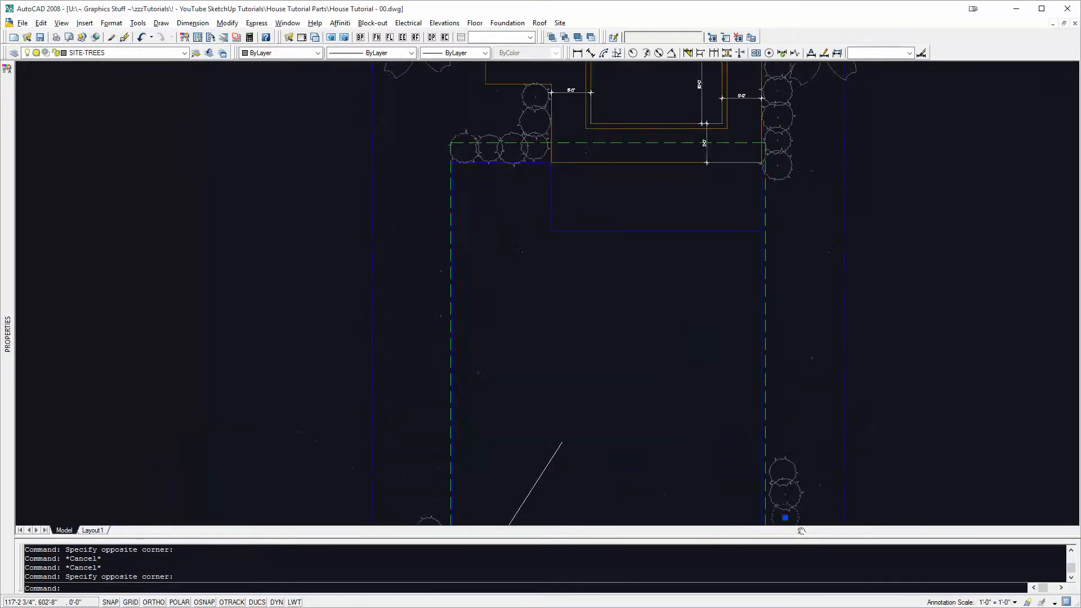
{"action": "key", "text": "Escape"}
{"action": "middle_click_drag", "start_coordinate": [734, 172], "coordinate": [727, 343]}
{"action": "left_click", "coordinate": [525, 294]}
{"action": "left_click", "coordinate": [496, 291]}
{"action": "key", "text": "Escape"}
Inspect the tree symbol cluster at the rear corner of the lot and the diagonal line inside the house outline.
{"action": "left_click", "coordinate": [438, 186]}
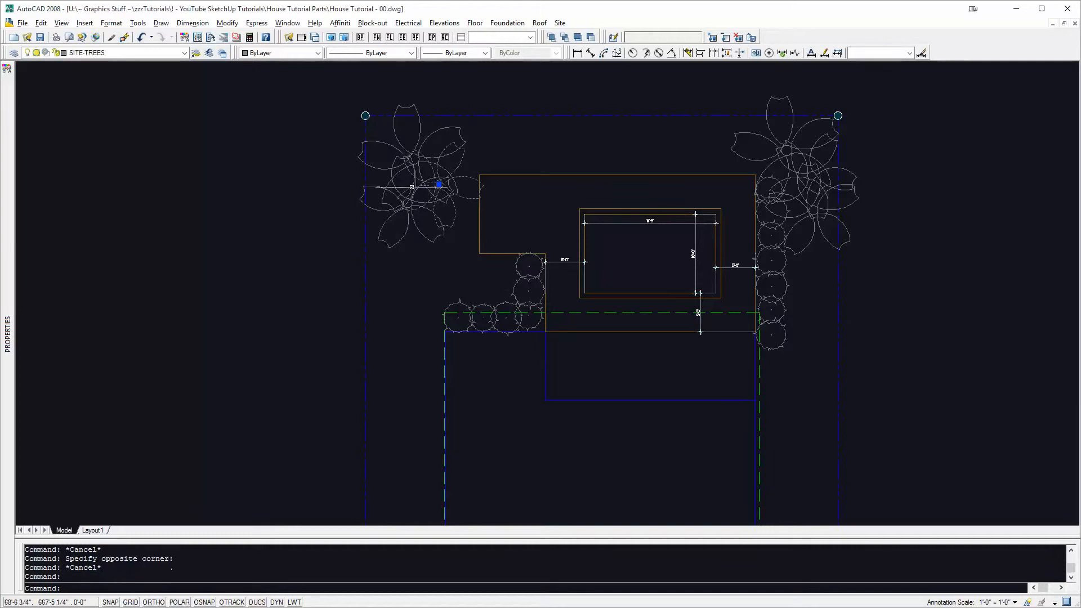
{"action": "left_click", "coordinate": [465, 193]}
{"action": "key", "text": "Escape"}
{"action": "key", "text": "Escape"}
{"action": "scroll", "coordinate": [730, 248], "scroll_direction": "down", "scroll_amount": 6}
{"action": "middle_click_drag", "start_coordinate": [730, 274], "coordinate": [762, 220]}
{"action": "key", "text": "Escape"}
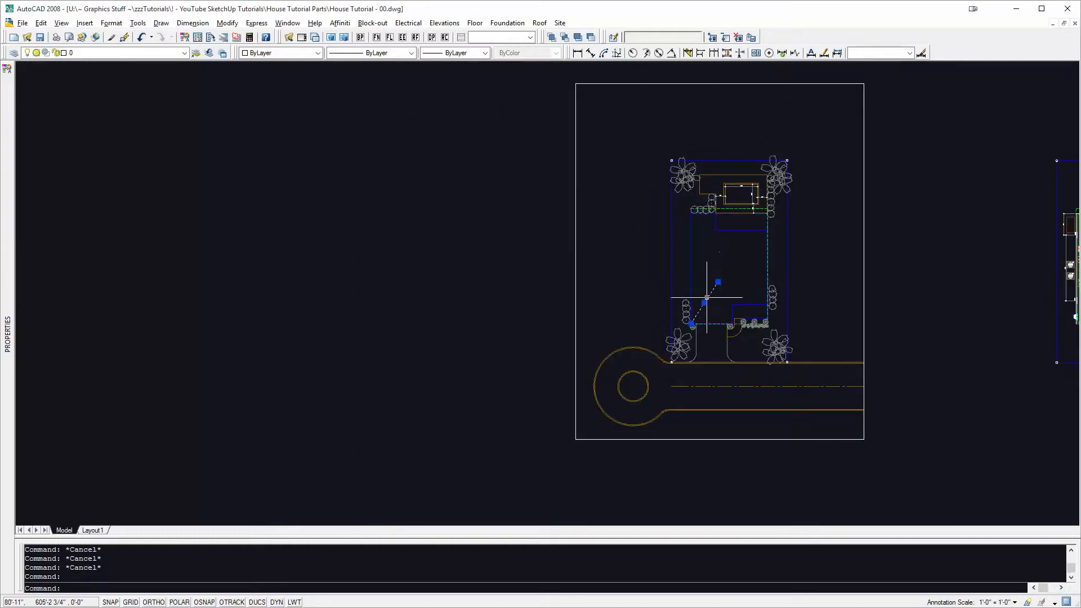
{"action": "scroll", "coordinate": [713, 303], "scroll_direction": "up", "scroll_amount": 2}
{"action": "key", "text": "Escape"}
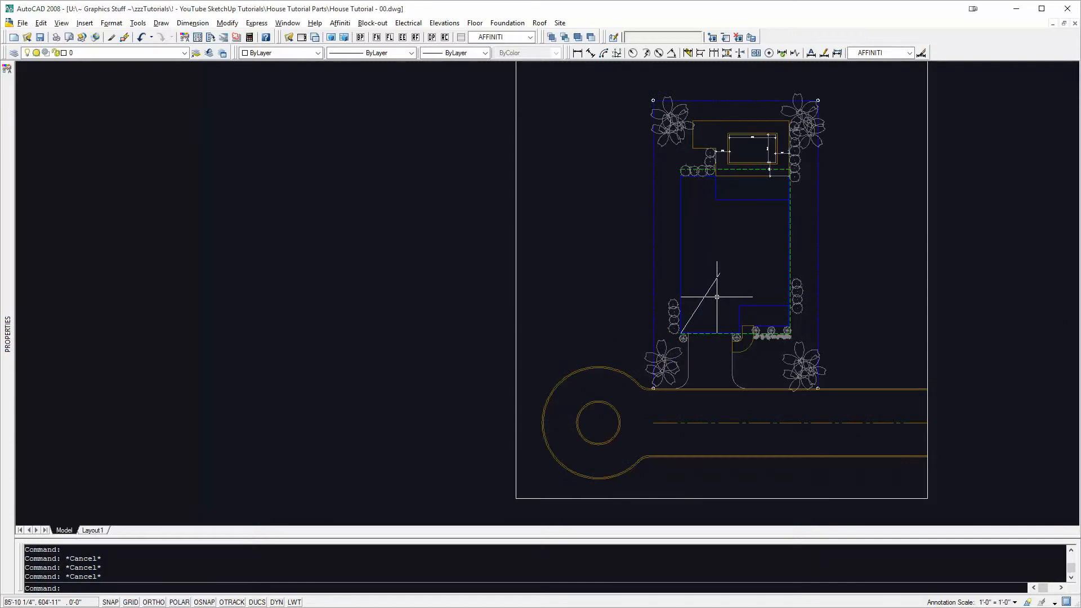
{"action": "key", "text": "Return"}
{"action": "left_click", "coordinate": [732, 294]}
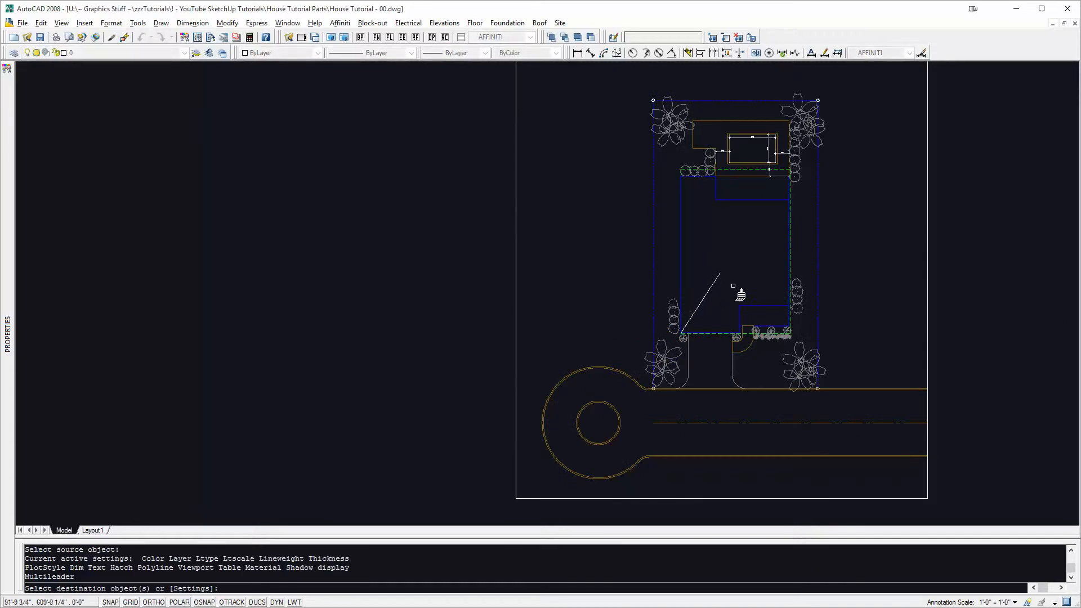
{"action": "key", "text": "Escape"}
{"action": "key", "text": "Escape"}
{"action": "type", "text": "m"}
{"action": "key", "text": "space"}
{"action": "left_click", "coordinate": [723, 293]}
{"action": "left_click", "coordinate": [701, 281]}
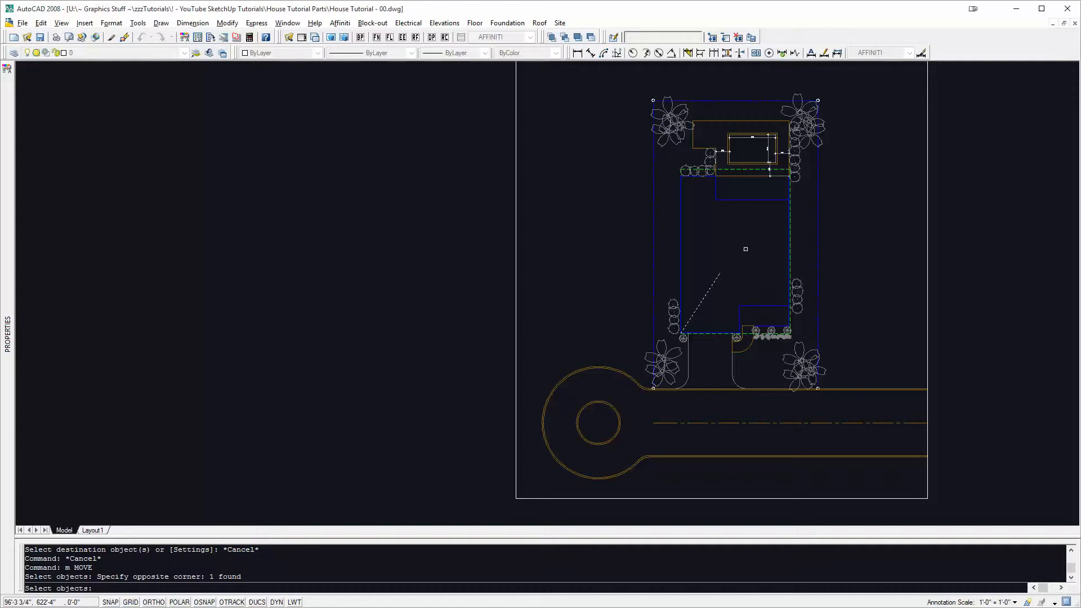
{"action": "key", "text": "Escape"}
Copy the diagonal line inside the house outline 1200 horizontally to the left, with Ortho on.
{"action": "type", "text": "c"}
{"action": "key", "text": "space"}
{"action": "left_click", "coordinate": [735, 294]}
{"action": "left_click", "coordinate": [711, 248]}
{"action": "key", "text": "Return"}
{"action": "left_click", "coordinate": [737, 234]}
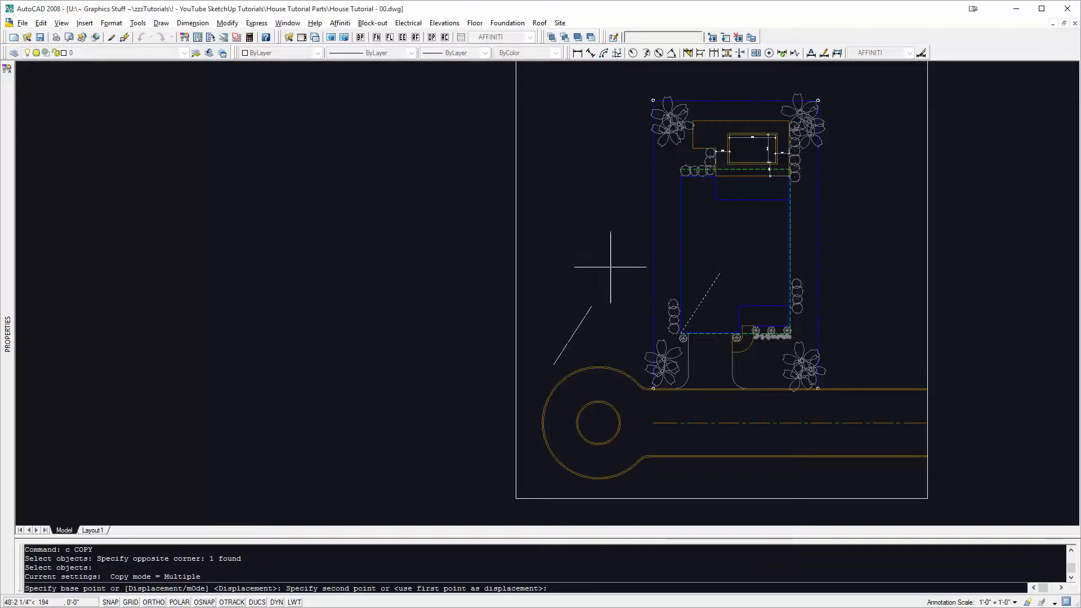
{"action": "key", "text": "F8"}
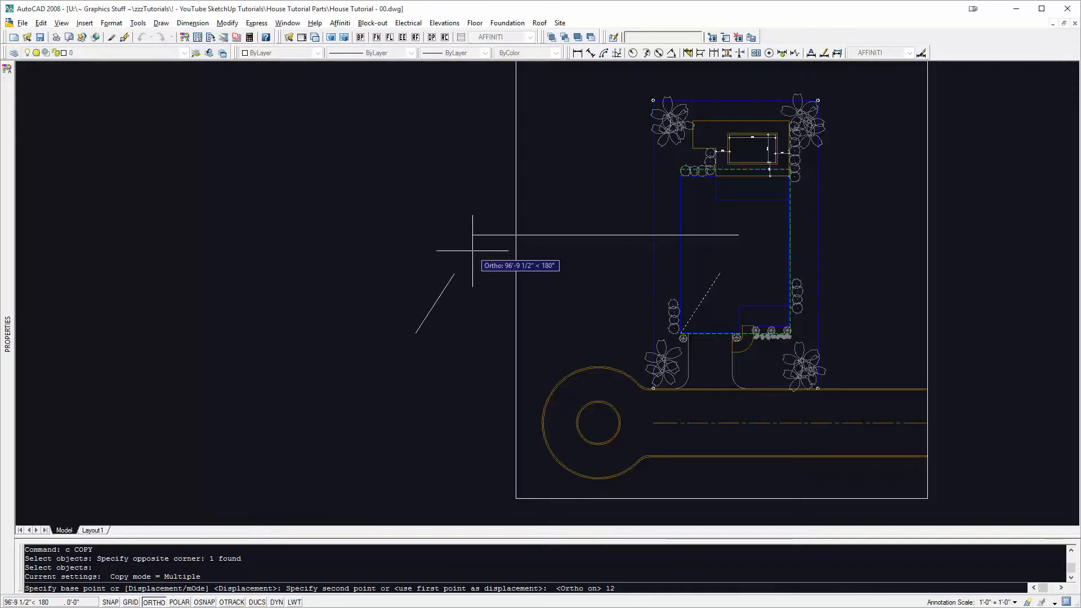
{"action": "type", "text": "1200"}
{"action": "key", "text": "Return"}
{"action": "key", "text": "Escape"}
{"action": "key", "text": "Escape"}
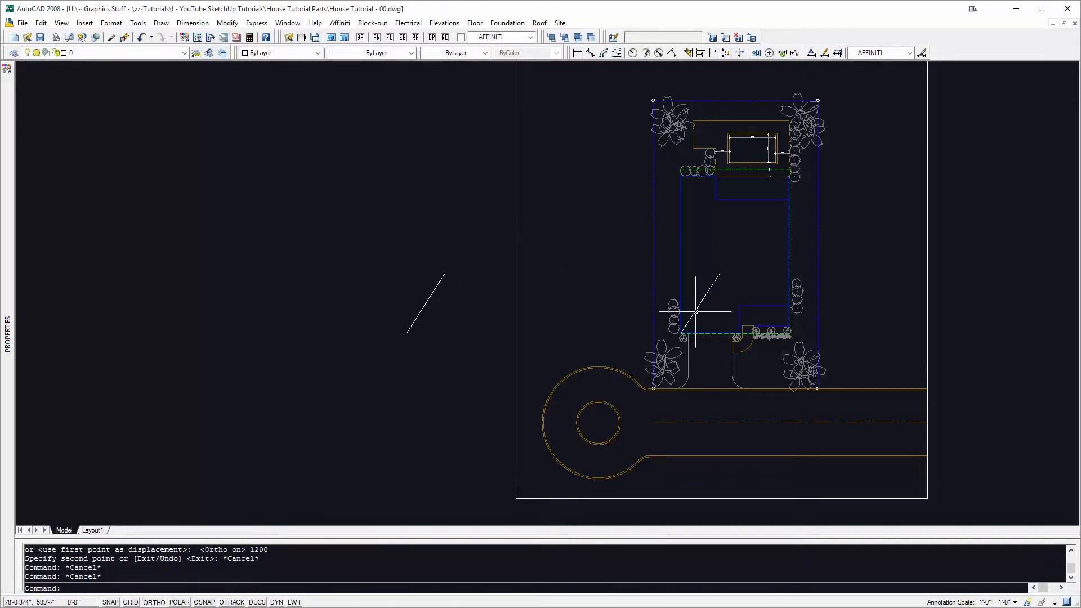
Copy the same diagonal line 1200 to the left once more, on top of the first copy.
{"action": "type", "text": "c"}
{"action": "key", "text": "space"}
{"action": "left_click", "coordinate": [726, 287]}
{"action": "left_click", "coordinate": [707, 256]}
{"action": "key", "text": "Return"}
{"action": "left_click", "coordinate": [745, 235]}
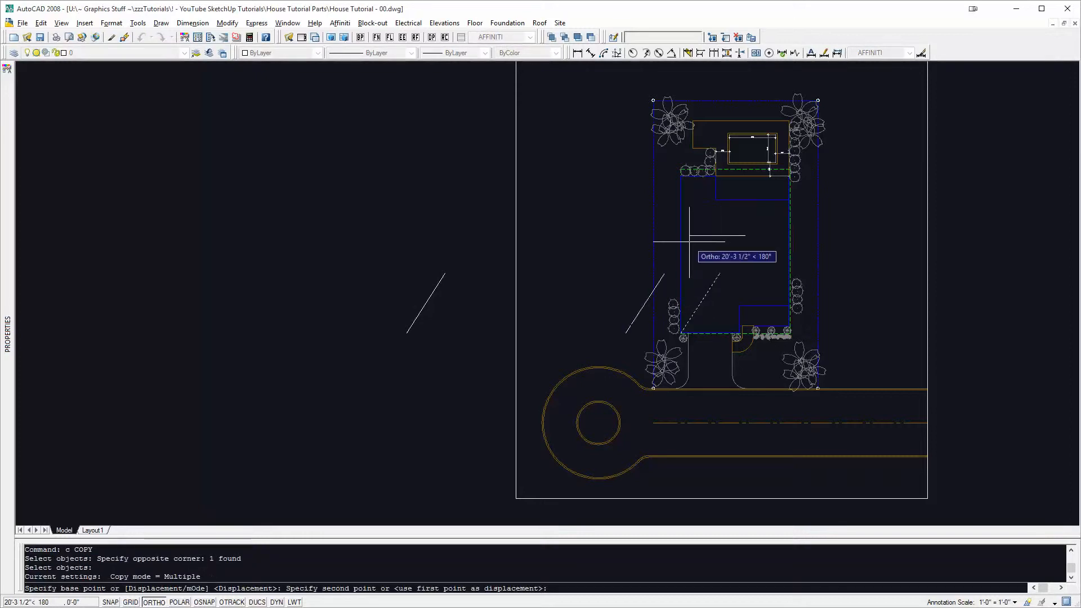
{"action": "type", "text": "1200"}
{"action": "key", "text": "Return"}
{"action": "key", "text": "Escape"}
Erase the duplicate diagonal line outside the plan frame.
{"action": "type", "text": "e"}
{"action": "key", "text": "space"}
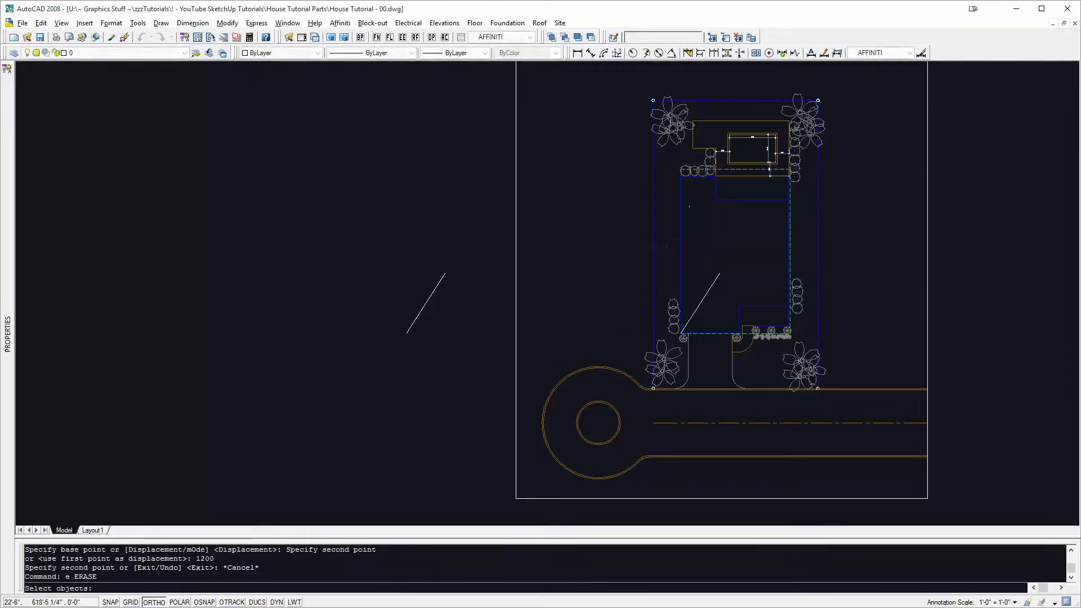
{"action": "left_click", "coordinate": [437, 289]}
{"action": "key", "text": "Return"}
{"action": "key", "text": "Escape"}
{"action": "key", "text": "Escape"}
Isolate the SITE-TREES layer by picking one of the tree symbols.
{"action": "type", "text": "li"}
{"action": "key", "text": "space"}
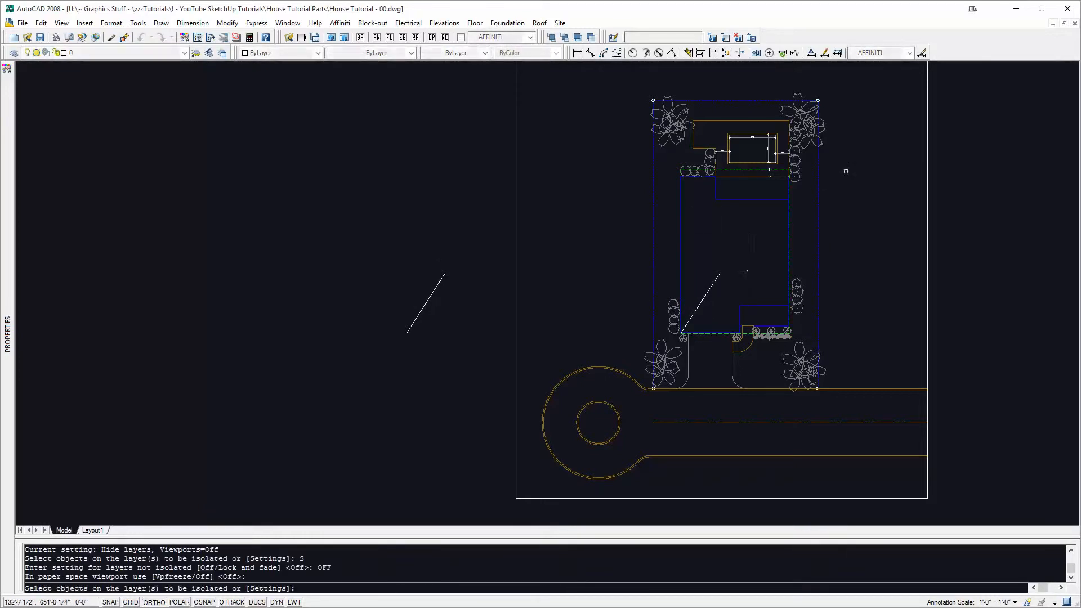
{"action": "left_click", "coordinate": [820, 145]}
{"action": "key", "text": "Return"}
{"action": "key", "text": "Escape"}
{"action": "key", "text": "Escape"}
Copy all the plant symbols 1200 horizontally to the left.
{"action": "type", "text": "c"}
{"action": "key", "text": "space"}
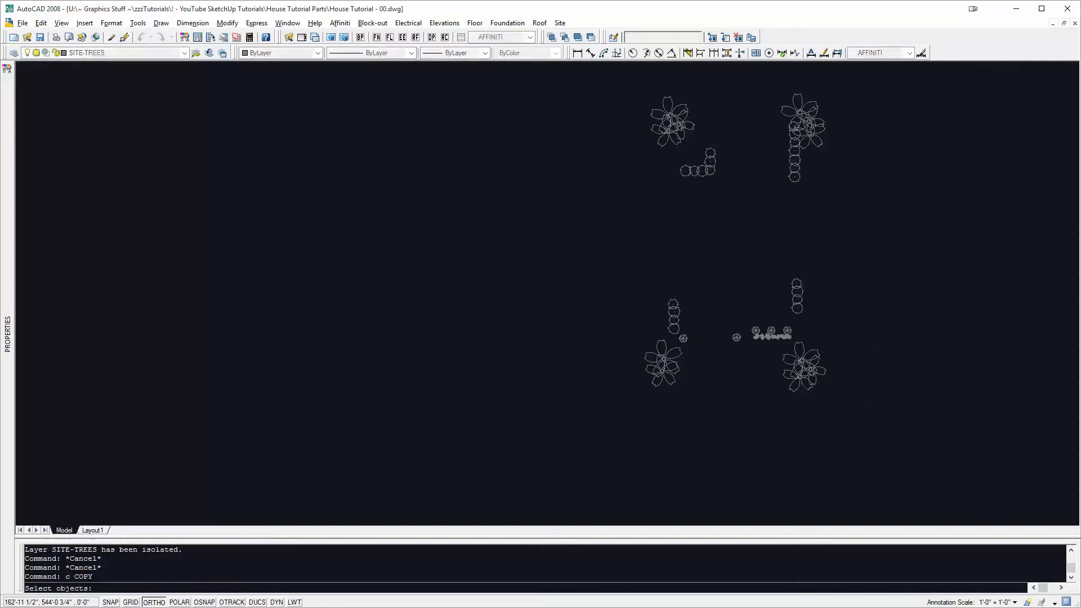
{"action": "left_click", "coordinate": [924, 463]}
{"action": "left_click", "coordinate": [578, 69]}
{"action": "key", "text": "Return"}
{"action": "left_click", "coordinate": [662, 190]}
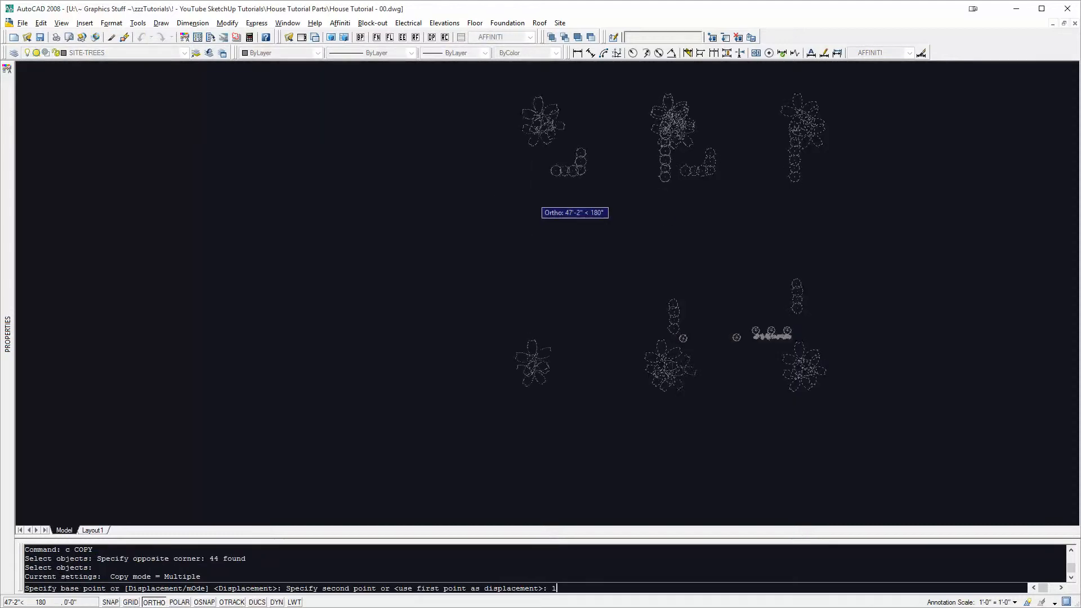
{"action": "type", "text": "1200"}
{"action": "key", "text": "Return"}
{"action": "key", "text": "Escape"}
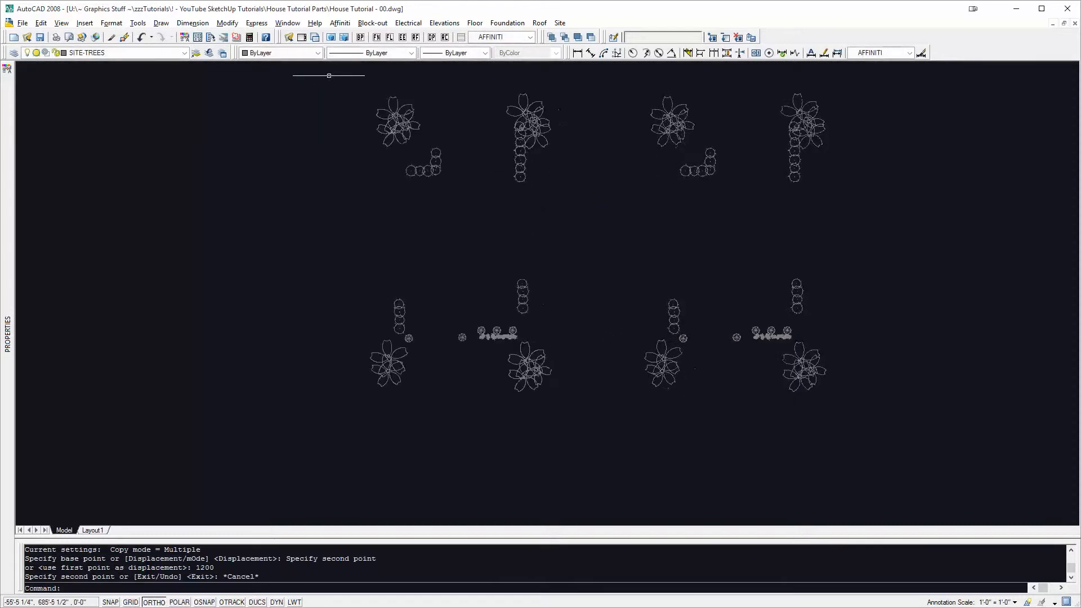
Restore the previous layer state so all layers of the drawing are shown again.
{"action": "left_click", "coordinate": [212, 51]}
{"action": "middle_click_drag", "start_coordinate": [424, 270], "coordinate": [514, 296]}
{"action": "middle_click_drag", "start_coordinate": [587, 324], "coordinate": [651, 299]}
{"action": "key", "text": "Escape"}
{"action": "key", "text": "Escape"}
{"action": "scroll", "coordinate": [576, 228], "scroll_direction": "down", "scroll_amount": 4}
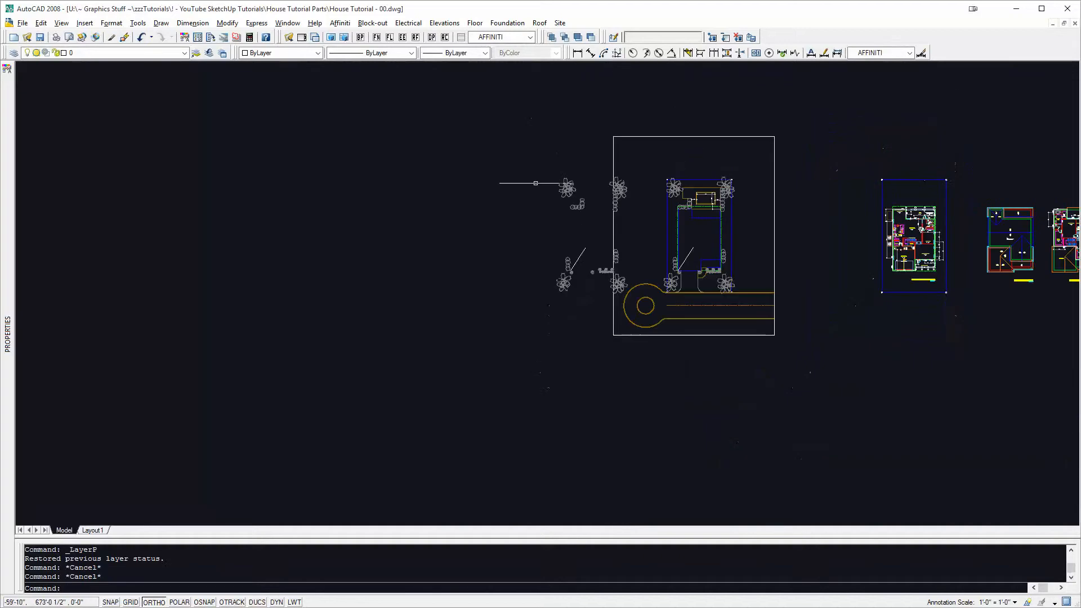
Move the copied plant symbols and diagonal line a further 1200 to the left, clear of the plan frame.
{"action": "type", "text": "m"}
{"action": "key", "text": "Return"}
{"action": "left_click", "coordinate": [500, 138]}
{"action": "left_click", "coordinate": [644, 314]}
{"action": "key", "text": "Return"}
{"action": "left_click", "coordinate": [652, 431]}
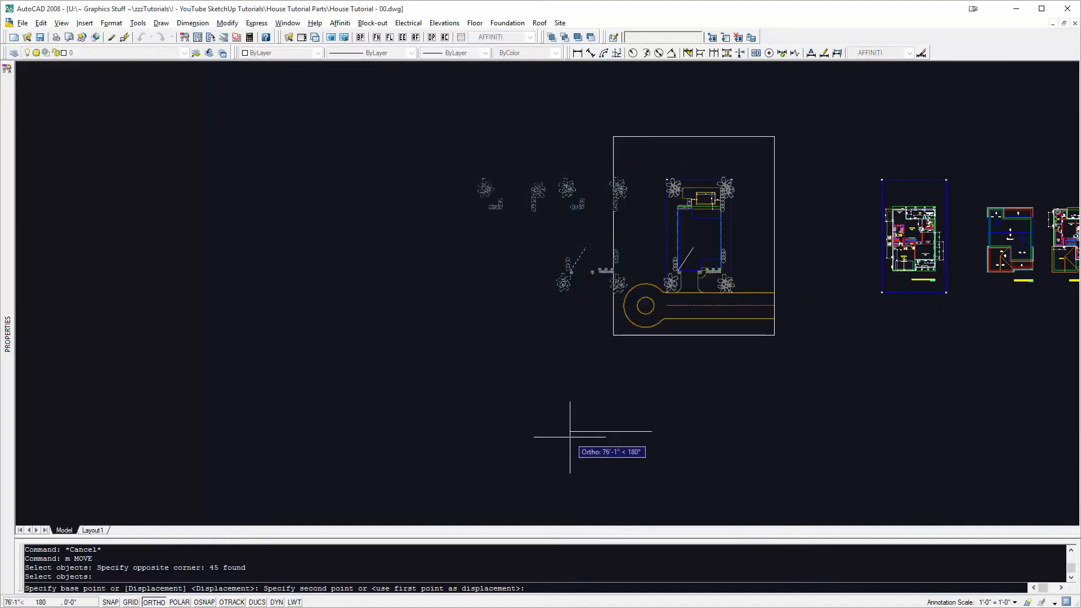
{"action": "type", "text": "1200"}
{"action": "key", "text": "Return"}
{"action": "middle_click_drag", "start_coordinate": [525, 348], "coordinate": [578, 373]}
{"action": "key", "text": "Escape"}
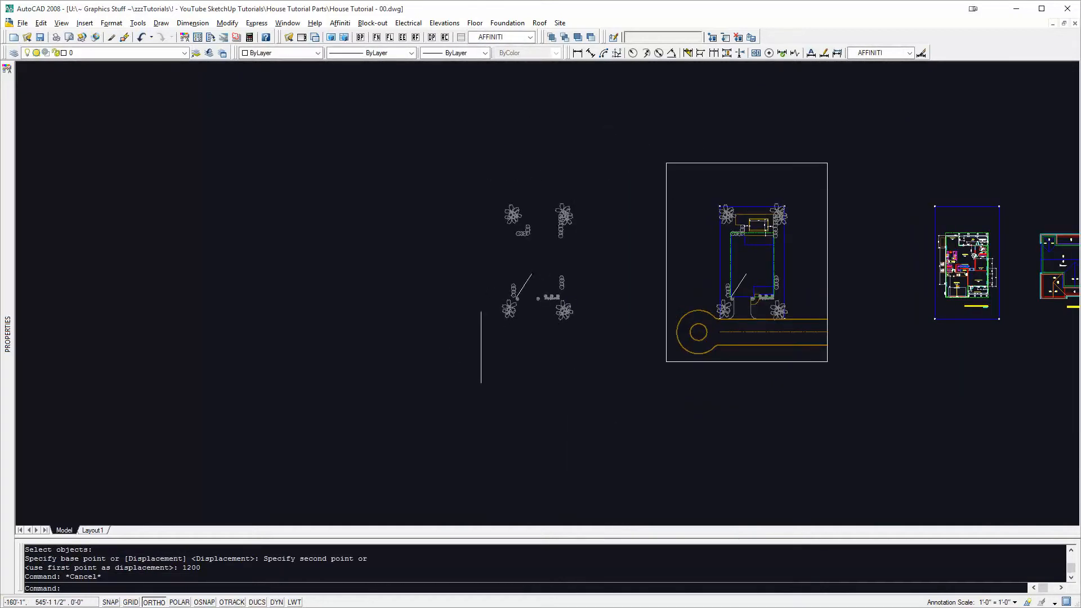
Assign the copied plant symbols and diagonal line to layer 0.
{"action": "left_click", "coordinate": [481, 347]}
{"action": "left_click", "coordinate": [604, 159]}
{"action": "left_click", "coordinate": [94, 53]}
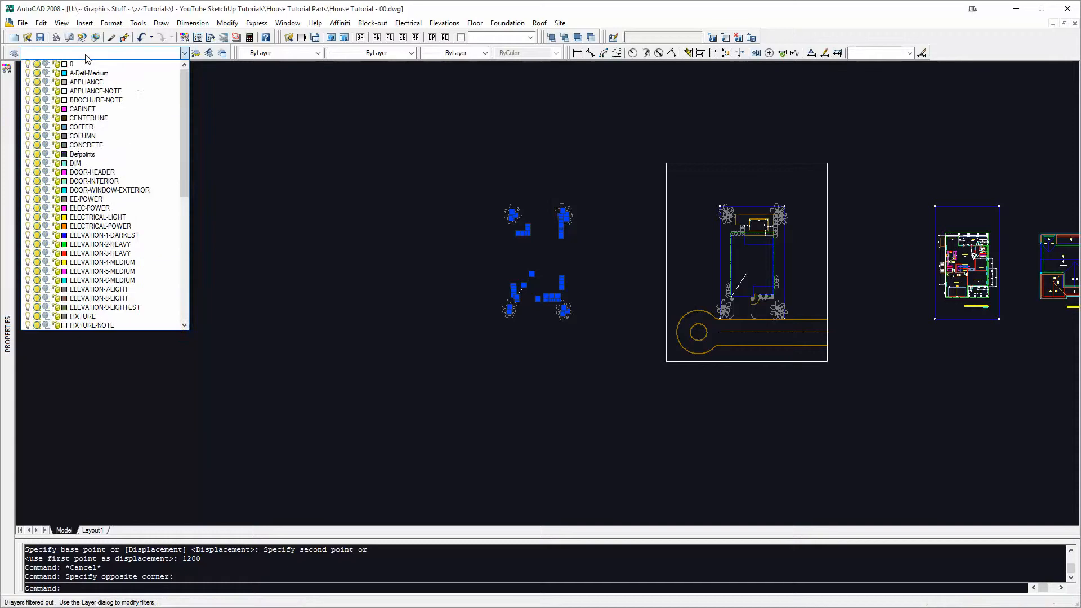
{"action": "left_click", "coordinate": [85, 63]}
{"action": "middle_click_drag", "start_coordinate": [591, 247], "coordinate": [597, 251]}
{"action": "scroll", "coordinate": [597, 251], "scroll_direction": "up", "scroll_amount": 3}
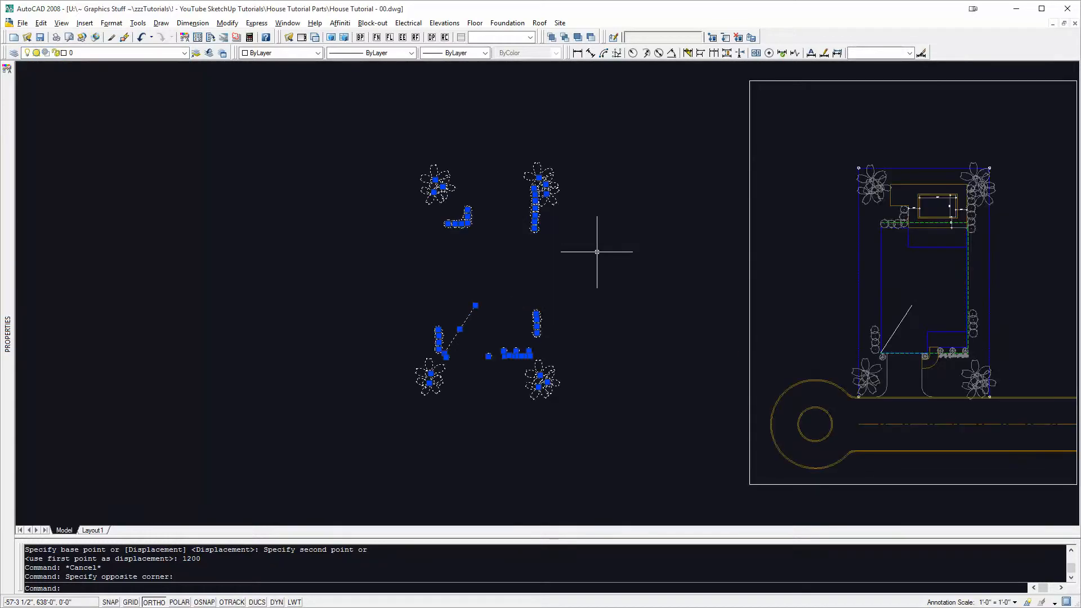
Write the selected symbols and line to a drawing file named new block, in inches and retaining the originals.
{"action": "type", "text": "w"}
{"action": "key", "text": "Return"}
{"action": "left_click", "coordinate": [718, 506]}
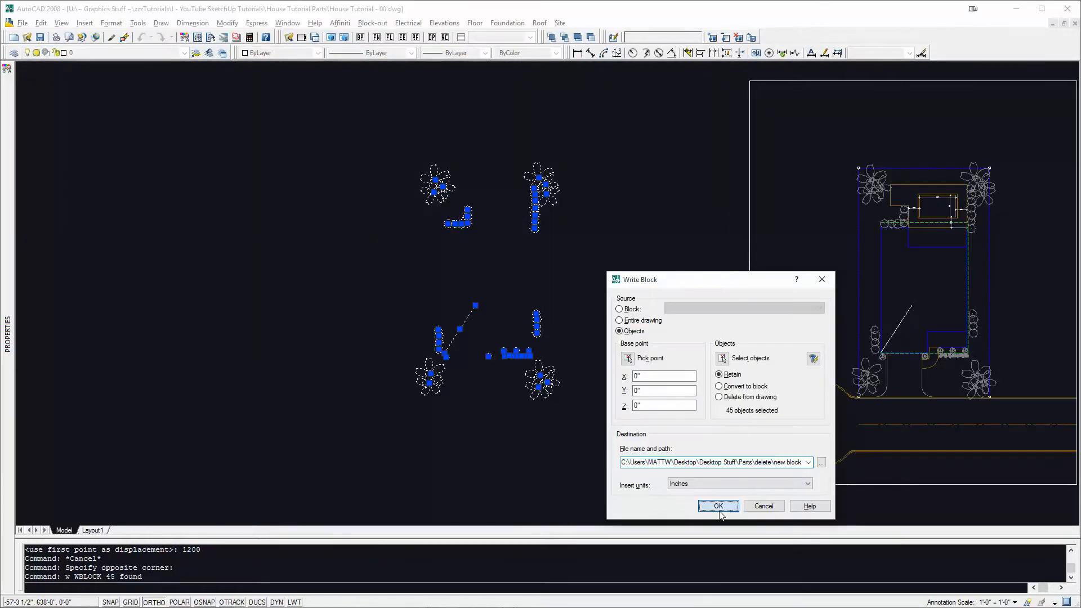
Switch to SketchUp and import new block.dwg into the house model.
{"action": "key", "text": "alt+Tab"}
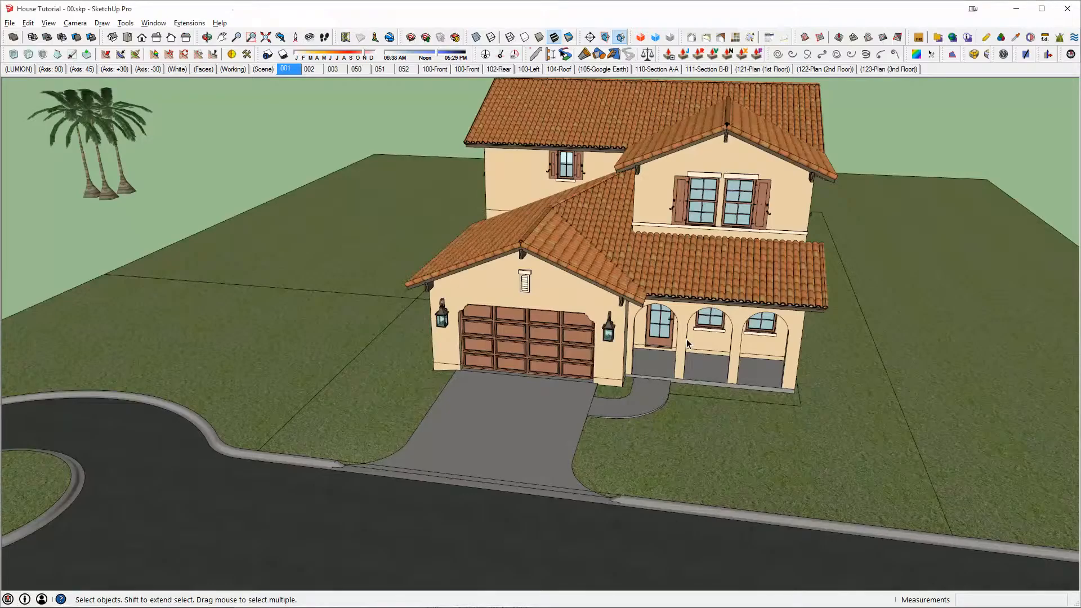
{"action": "mouse_move", "coordinate": [687, 337]}
{"action": "middle_mouse_down"}
{"action": "mouse_move", "coordinate": [638, 299]}
{"action": "mouse_move", "coordinate": [469, 245]}
{"action": "middle_mouse_up"}
{"action": "left_click", "coordinate": [380, 203]}
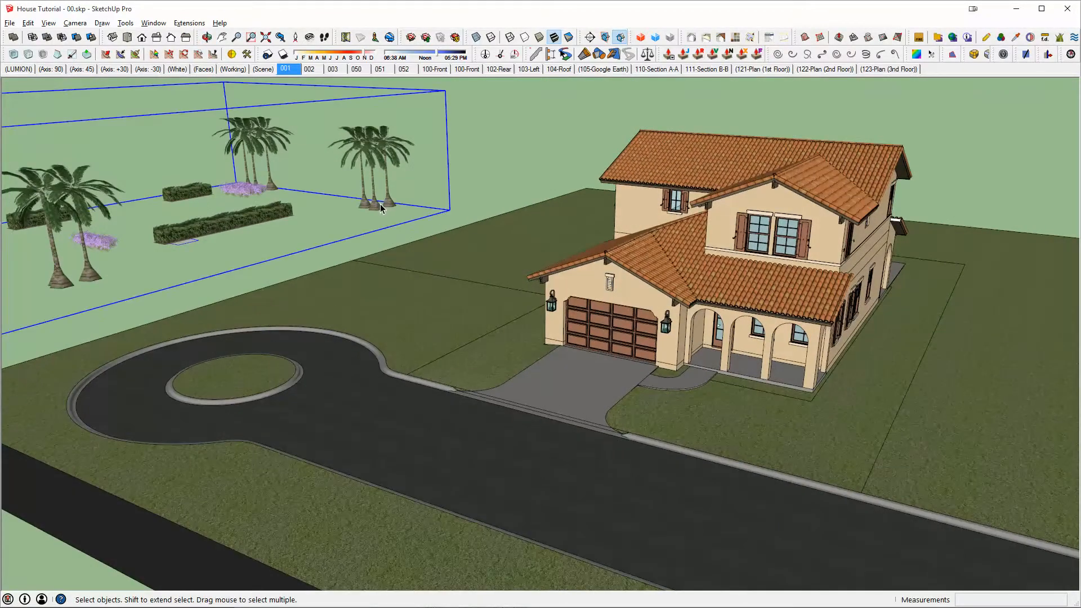
{"action": "scroll", "coordinate": [380, 204], "scroll_direction": "down", "scroll_amount": 4}
{"action": "scroll", "coordinate": [380, 204], "scroll_direction": "up", "scroll_amount": 2}
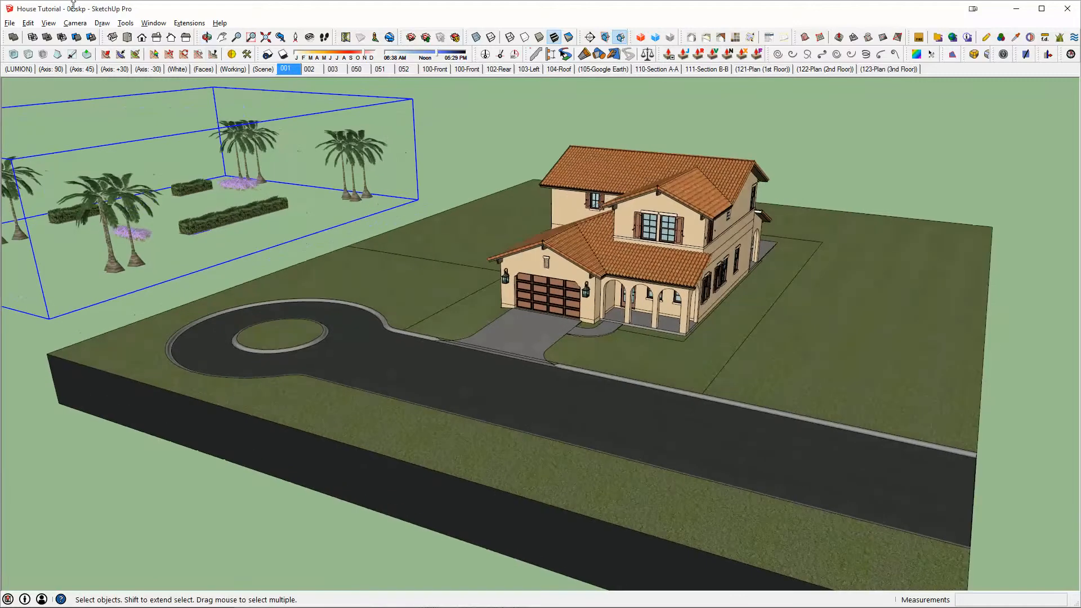
{"action": "left_click", "coordinate": [13, 25]}
{"action": "left_click", "coordinate": [34, 181]}
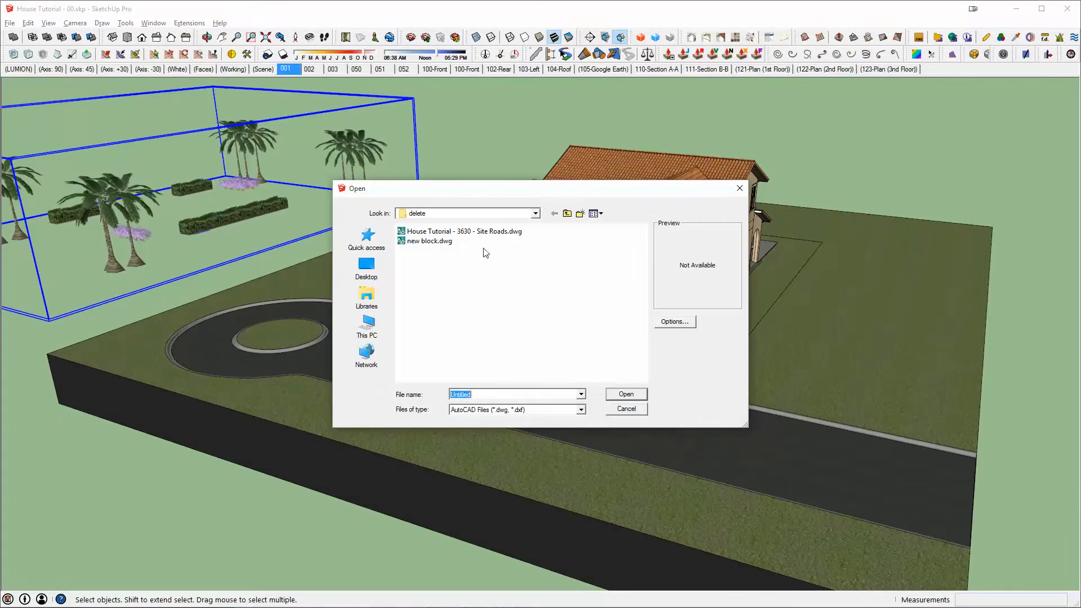
{"action": "double_click", "coordinate": [429, 241]}
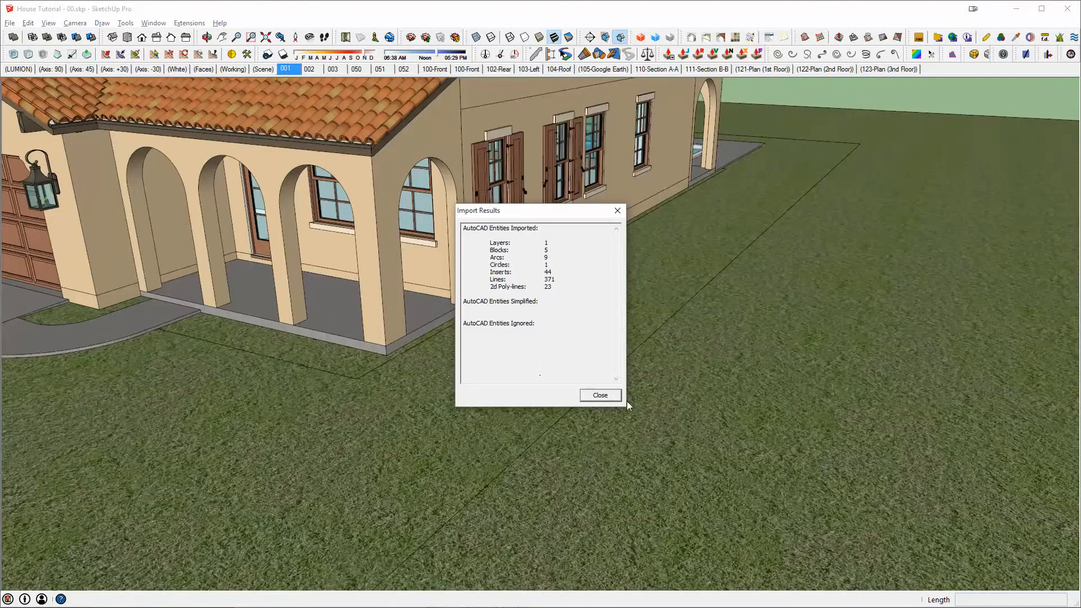
{"action": "left_click", "coordinate": [602, 398]}
Move the imported plant symbols next to the site, between the planting group and the cul-de-sac.
{"action": "scroll", "coordinate": [575, 282], "scroll_direction": "down", "scroll_amount": 6}
{"action": "left_click", "coordinate": [576, 284]}
{"action": "middle_click_drag", "start_coordinate": [682, 303], "coordinate": [680, 423]}
{"action": "scroll", "coordinate": [686, 344], "scroll_direction": "down", "scroll_amount": 2}
{"action": "middle_click_drag", "start_coordinate": [524, 367], "coordinate": [1052, 319]}
{"action": "scroll", "coordinate": [798, 317], "scroll_direction": "down", "scroll_amount": 4}
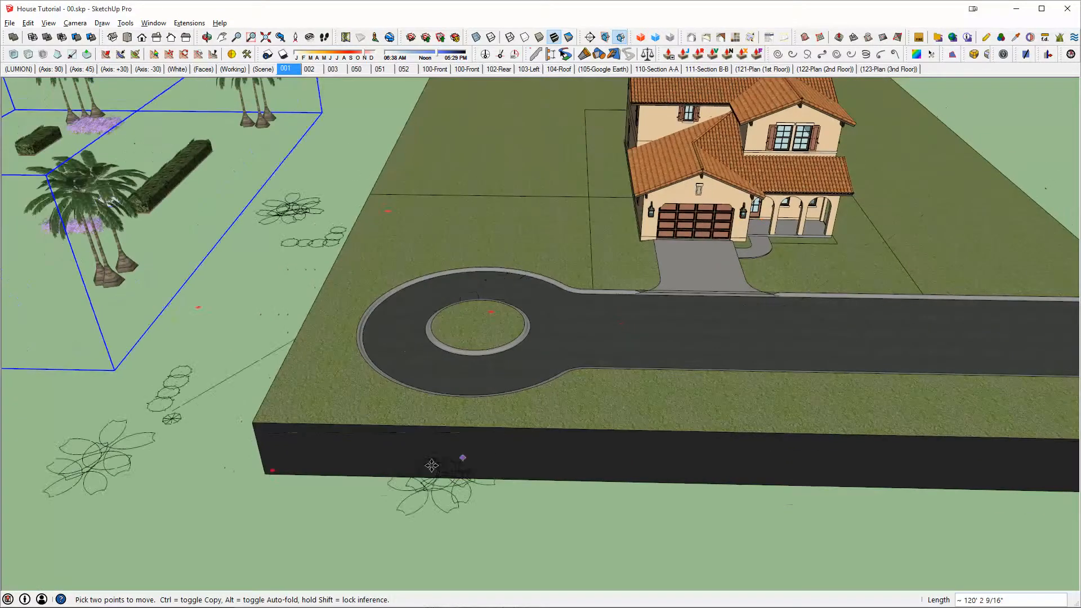
{"action": "left_click", "coordinate": [341, 507]}
Move the imported symbols by the front end of their diagonal line onto the garage's outer front base corner.
{"action": "middle_click_drag", "start_coordinate": [314, 423], "coordinate": [788, 350], "text": "shift"}
{"action": "scroll", "coordinate": [537, 367], "scroll_direction": "up", "scroll_amount": 2}
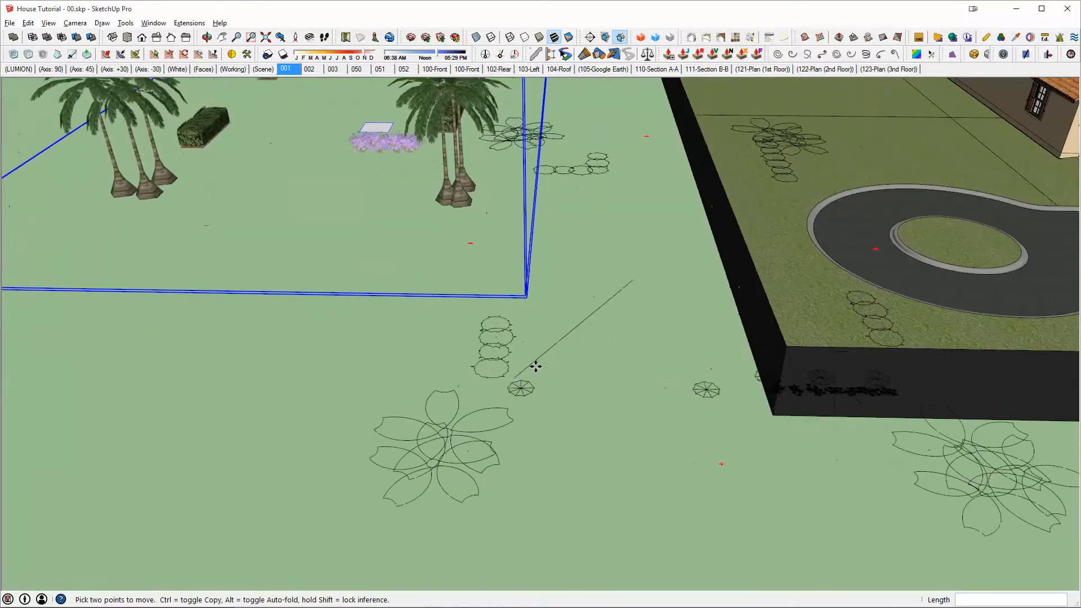
{"action": "middle_click_drag", "start_coordinate": [518, 373], "coordinate": [447, 437]}
{"action": "scroll", "coordinate": [579, 375], "scroll_direction": "up", "scroll_amount": 6}
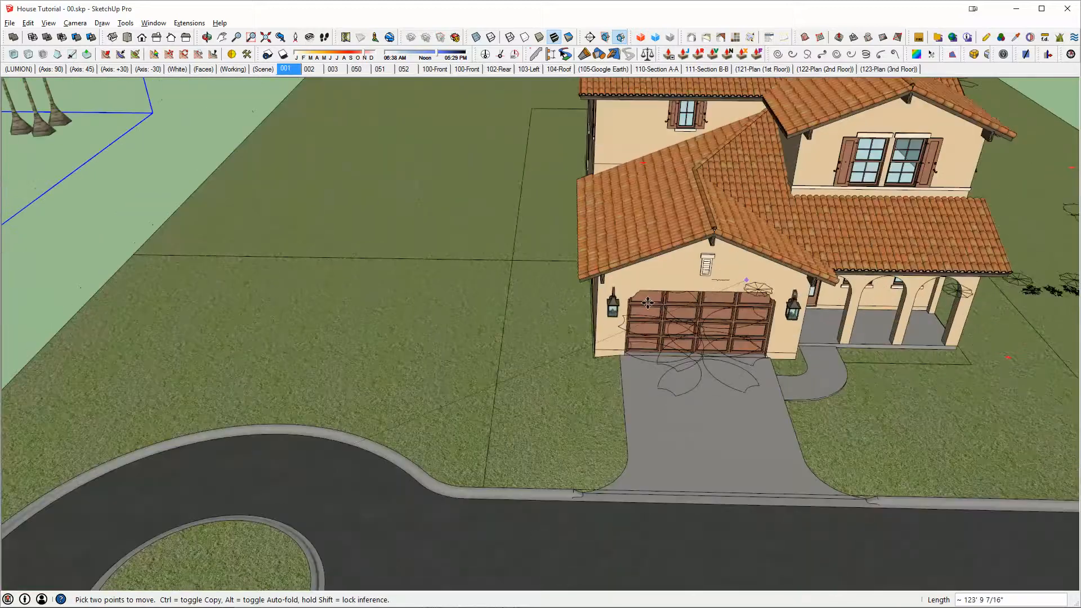
{"action": "scroll", "coordinate": [579, 375], "scroll_direction": "up", "scroll_amount": 3}
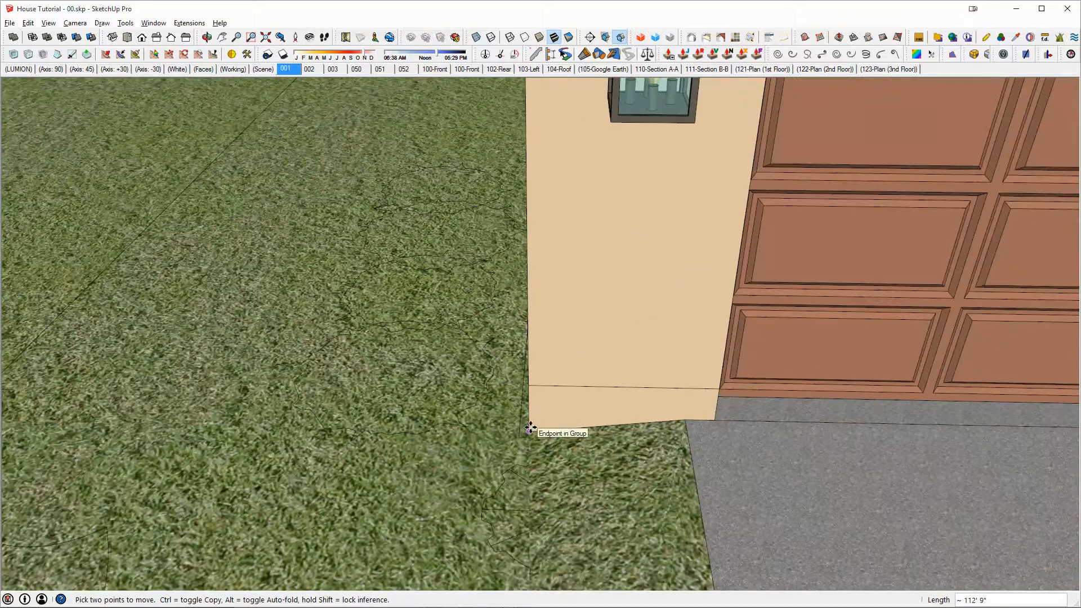
{"action": "left_click", "coordinate": [531, 428]}
{"action": "middle_click_drag", "start_coordinate": [531, 428], "coordinate": [645, 261]}
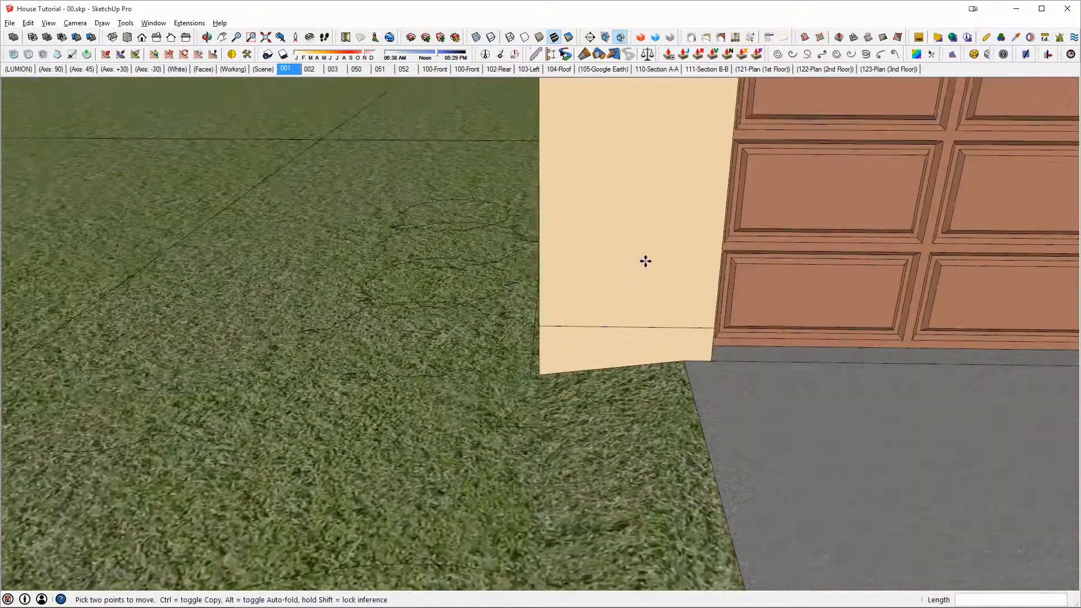
Open the imported symbol group and delete the overlapping tree symbols at all four corners of the lot.
{"action": "scroll", "coordinate": [645, 261], "scroll_direction": "down", "scroll_amount": 8}
{"action": "key", "text": "space"}
{"action": "left_click", "coordinate": [580, 275]}
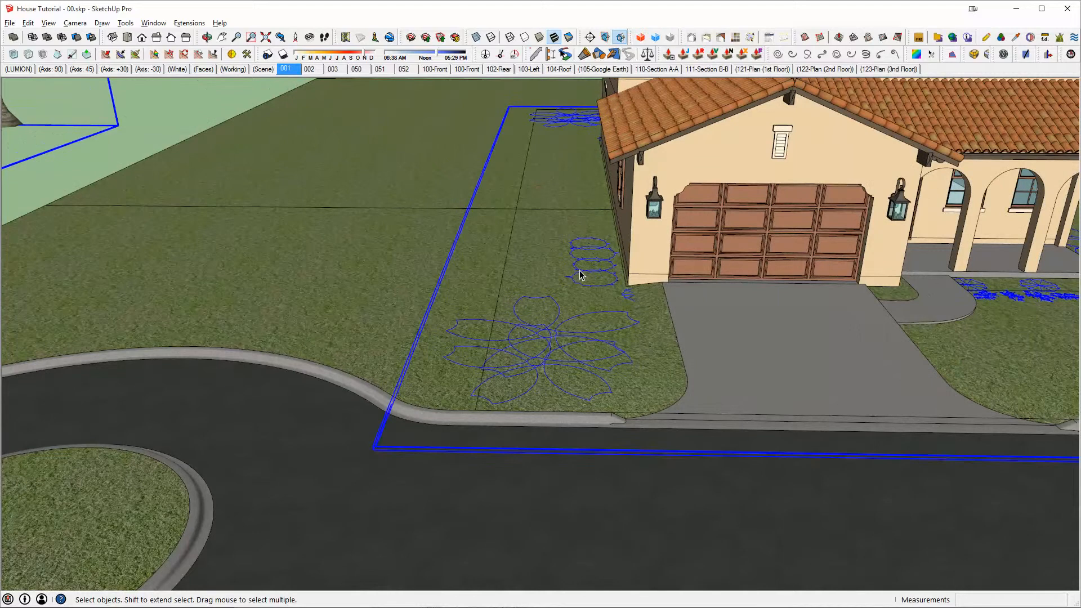
{"action": "double_click", "coordinate": [580, 271]}
{"action": "scroll", "coordinate": [579, 271], "scroll_direction": "down", "scroll_amount": 3}
{"action": "middle_click_drag", "start_coordinate": [627, 251], "coordinate": [784, 528]}
{"action": "left_click", "coordinate": [506, 383]}
{"action": "left_click", "coordinate": [714, 425], "text": "shift"}
{"action": "middle_click_drag", "start_coordinate": [690, 208], "coordinate": [721, 445]}
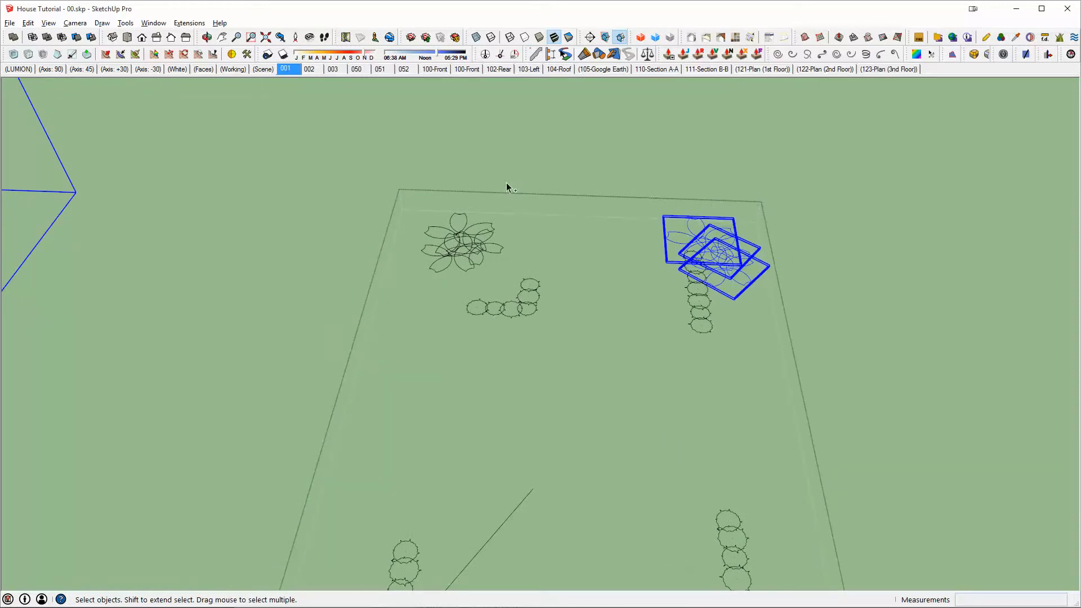
{"action": "left_click", "coordinate": [445, 247], "text": "shift"}
{"action": "middle_click_drag", "start_coordinate": [445, 248], "coordinate": [630, 299]}
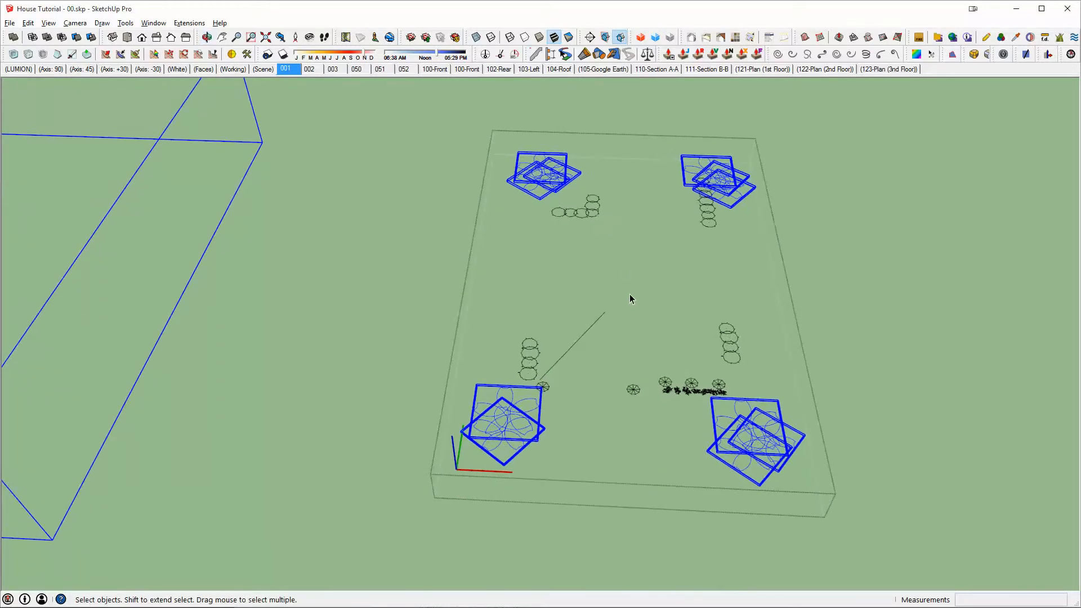
{"action": "key", "text": "Delete"}
Open the palm group inside the planting group and paste the cut tree symbols in place.
{"action": "scroll", "coordinate": [615, 283], "scroll_direction": "down", "scroll_amount": 3}
{"action": "middle_click_drag", "start_coordinate": [698, 250], "coordinate": [978, 178], "text": "shift"}
{"action": "scroll", "coordinate": [442, 239], "scroll_direction": "up", "scroll_amount": 2}
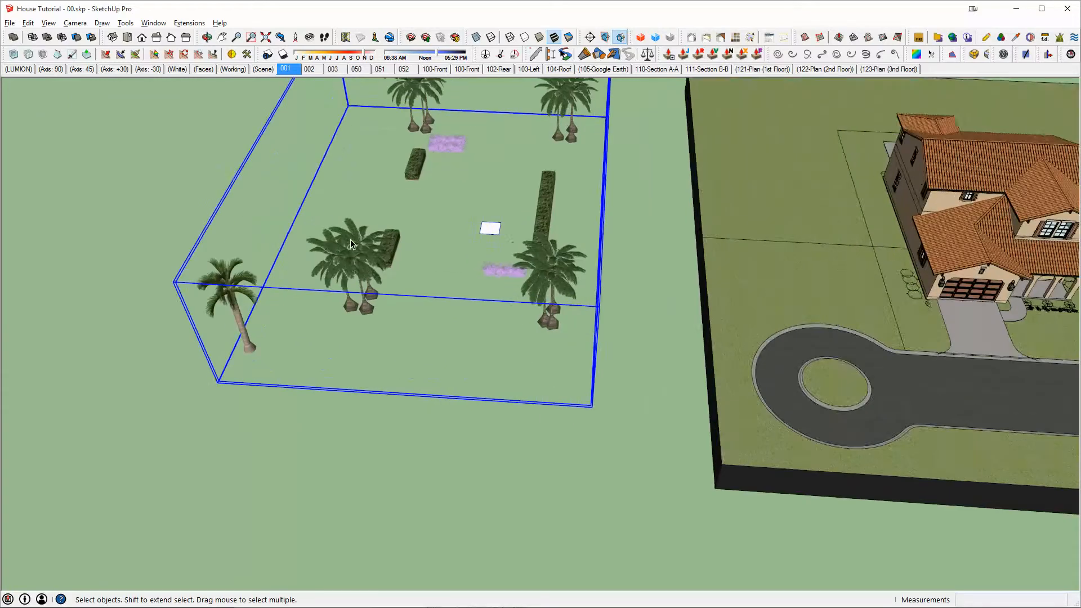
{"action": "double_click", "coordinate": [351, 239]}
{"action": "double_click", "coordinate": [351, 262]}
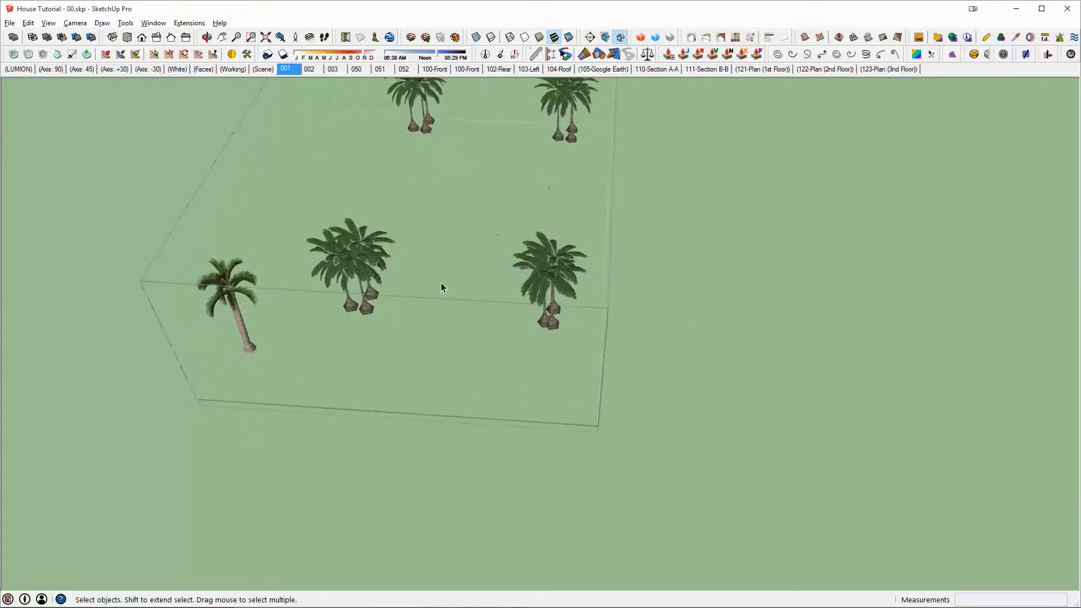
{"action": "key", "text": "ctrl+shift+v"}
{"action": "key", "text": "ctrl+shift+v"}
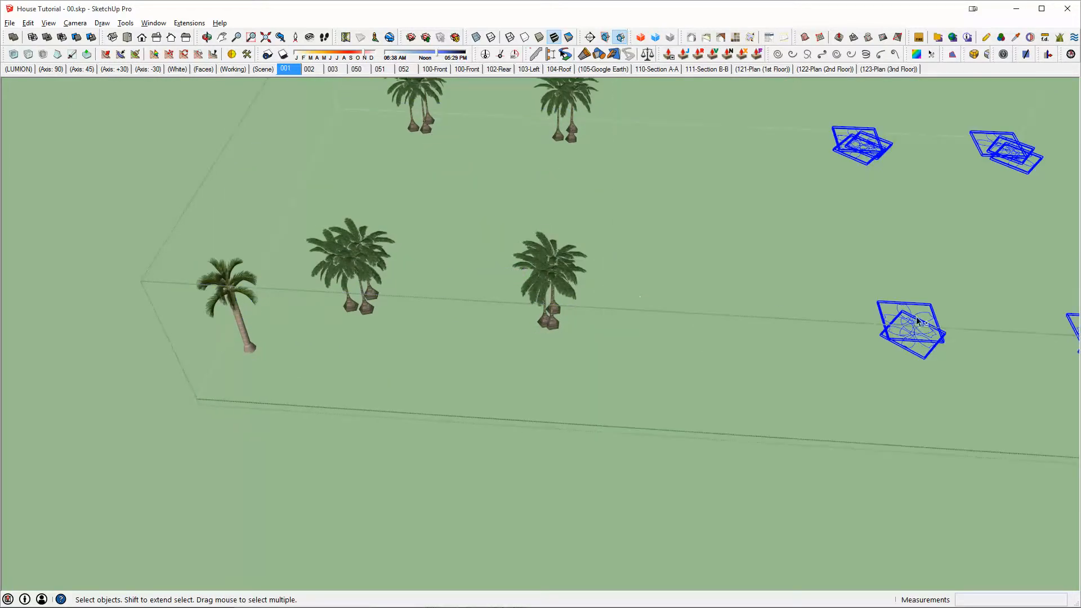
Save the palm component to the Desktop as Tree - Palm 01.skp.
{"action": "middle_click_drag", "start_coordinate": [920, 319], "coordinate": [890, 315]}
{"action": "scroll", "coordinate": [487, 283], "scroll_direction": "up", "scroll_amount": 3}
{"action": "left_click", "coordinate": [440, 235]}
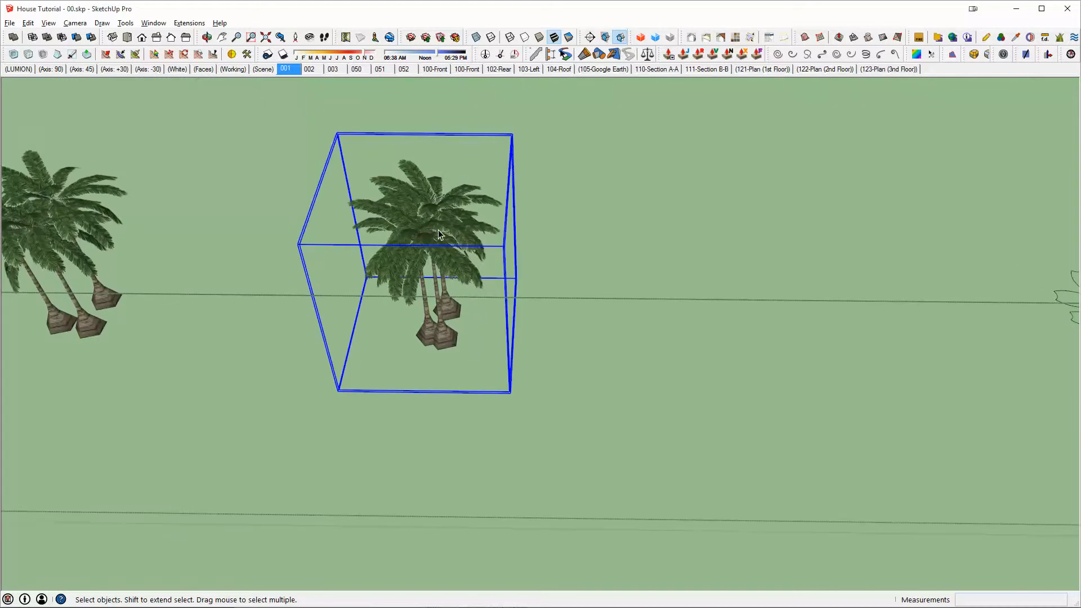
{"action": "right_click", "coordinate": [440, 234]}
{"action": "left_click", "coordinate": [477, 358]}
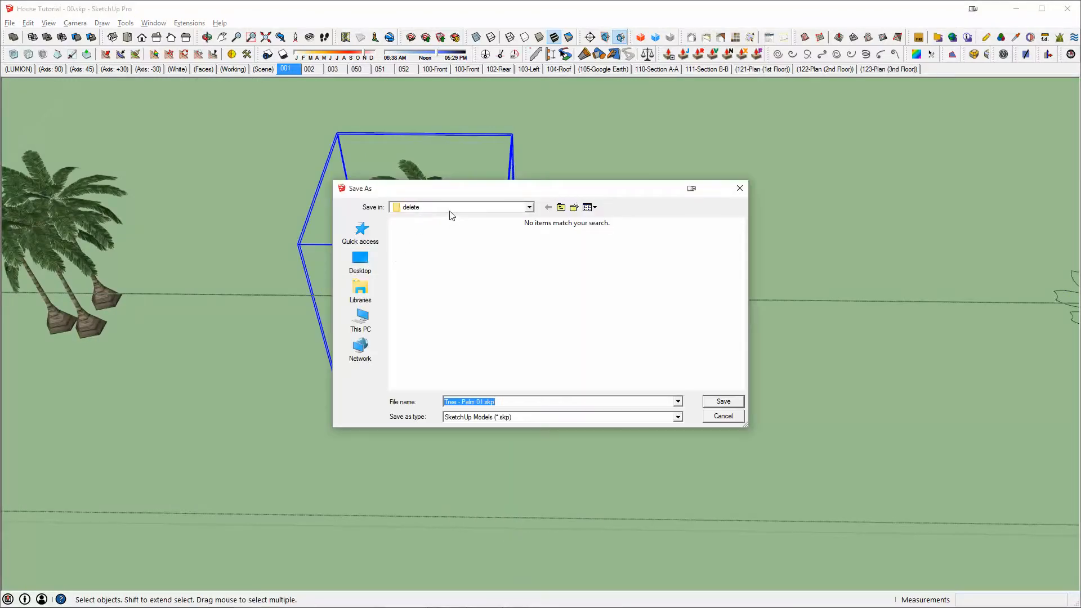
{"action": "left_click", "coordinate": [450, 209]}
{"action": "scroll", "coordinate": [415, 227], "scroll_direction": "up", "scroll_amount": 3}
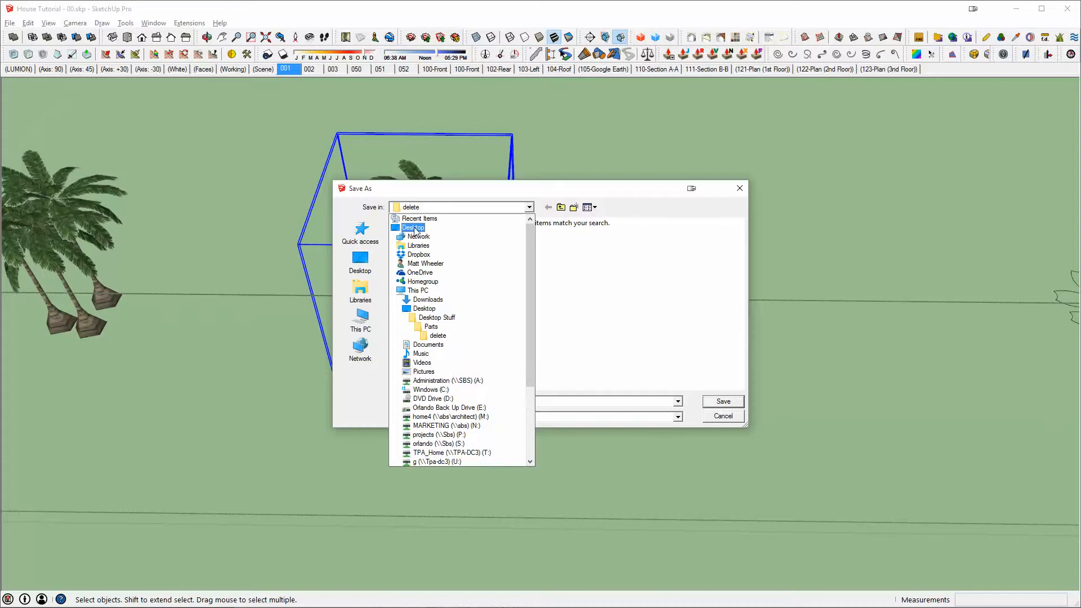
{"action": "left_click", "coordinate": [415, 229]}
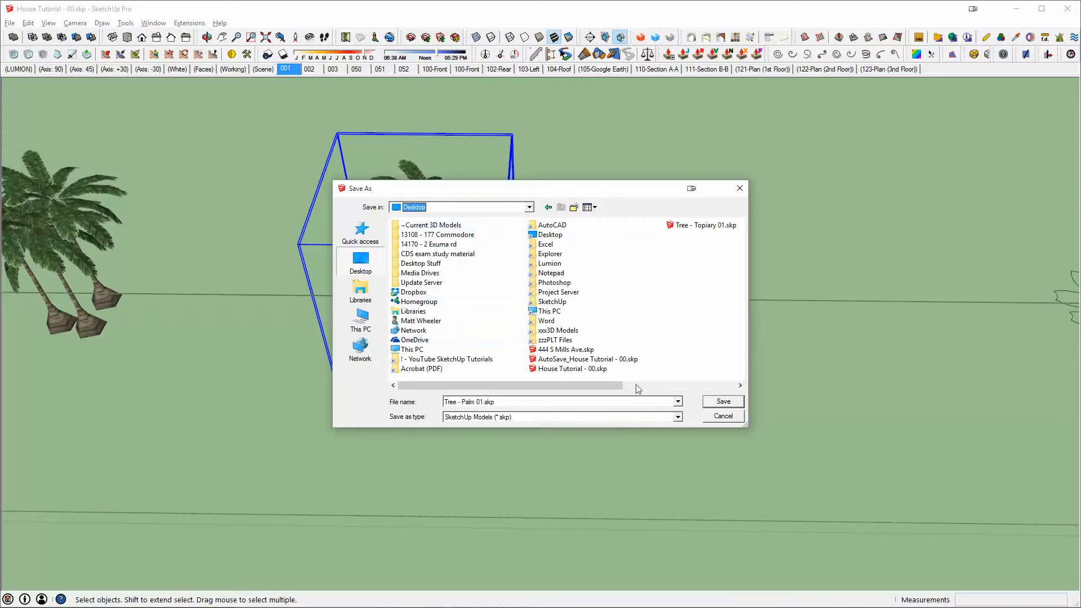
{"action": "left_click", "coordinate": [712, 404]}
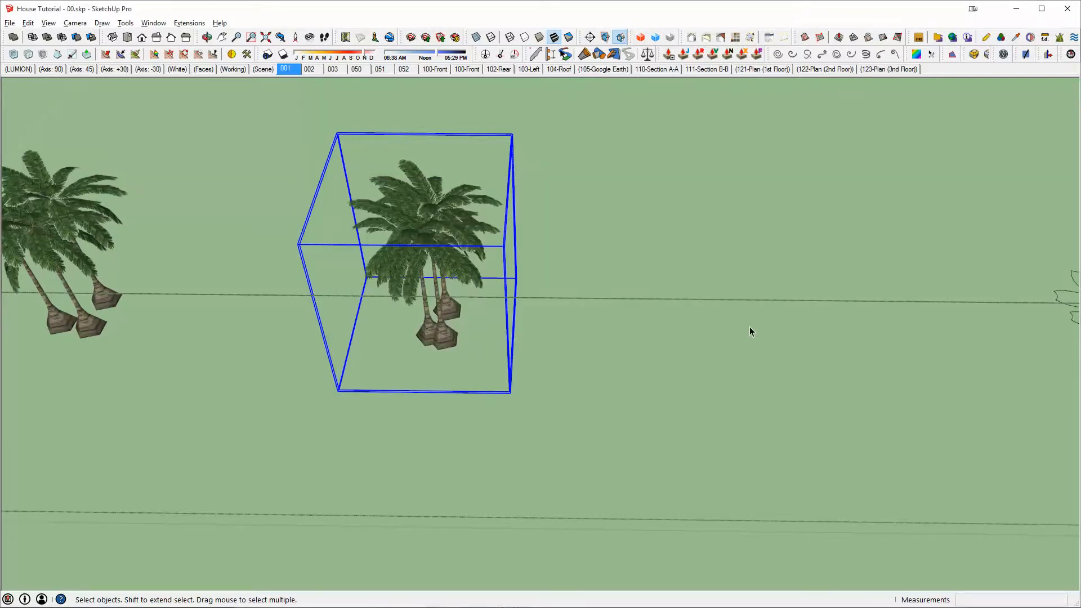
Reload the pasted tree symbol component from Tree - Palm 01.skp on the Desktop.
{"action": "middle_click_drag", "start_coordinate": [857, 310], "coordinate": [638, 292]}
{"action": "scroll", "coordinate": [678, 309], "scroll_direction": "up", "scroll_amount": 5}
{"action": "left_click", "coordinate": [683, 304]}
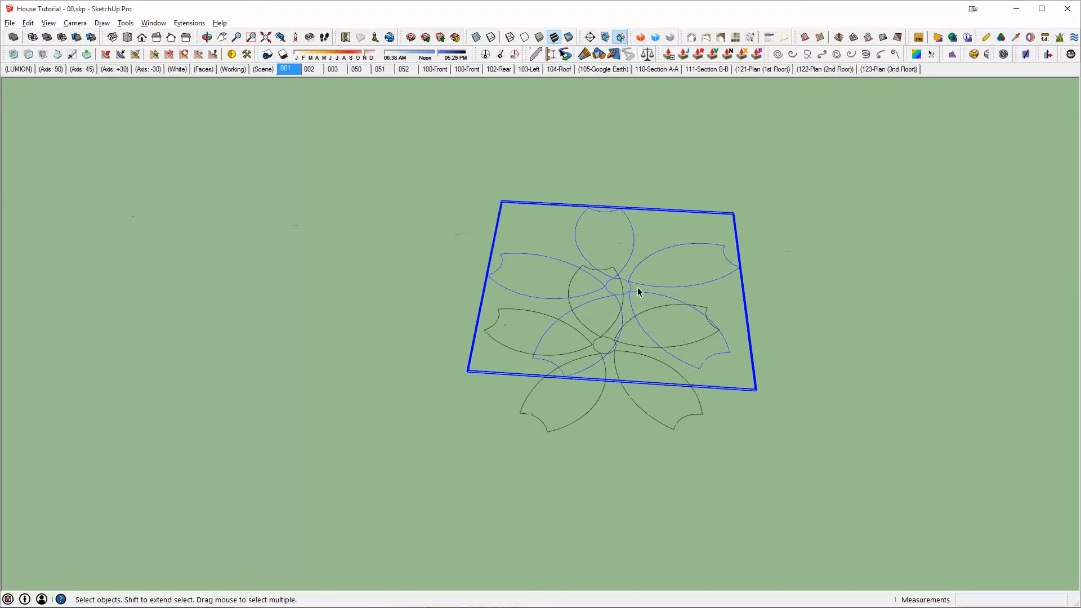
{"action": "right_click", "coordinate": [635, 284]}
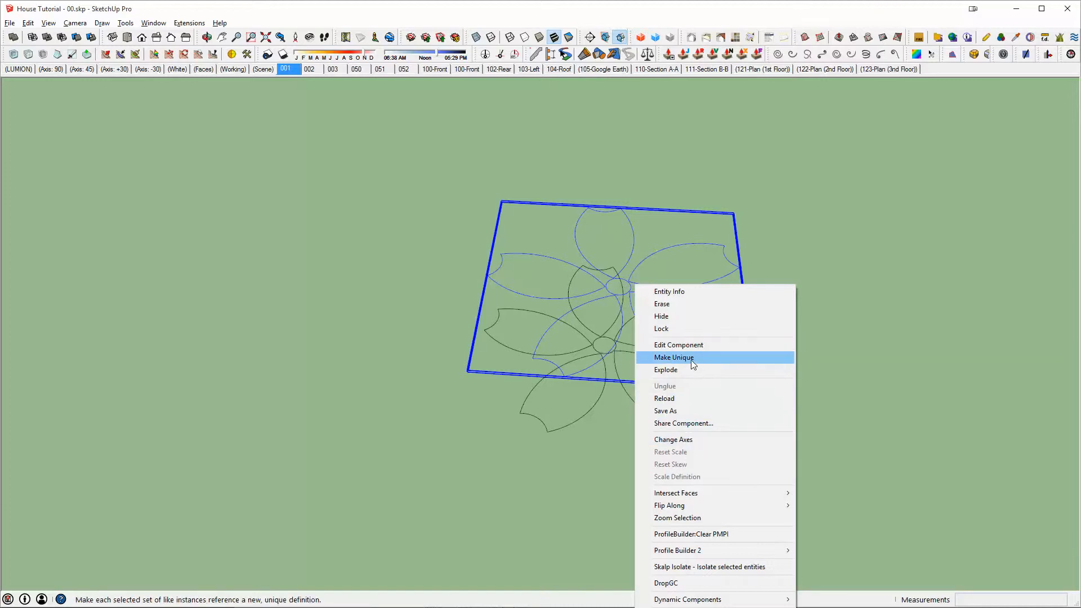
{"action": "left_click", "coordinate": [659, 400]}
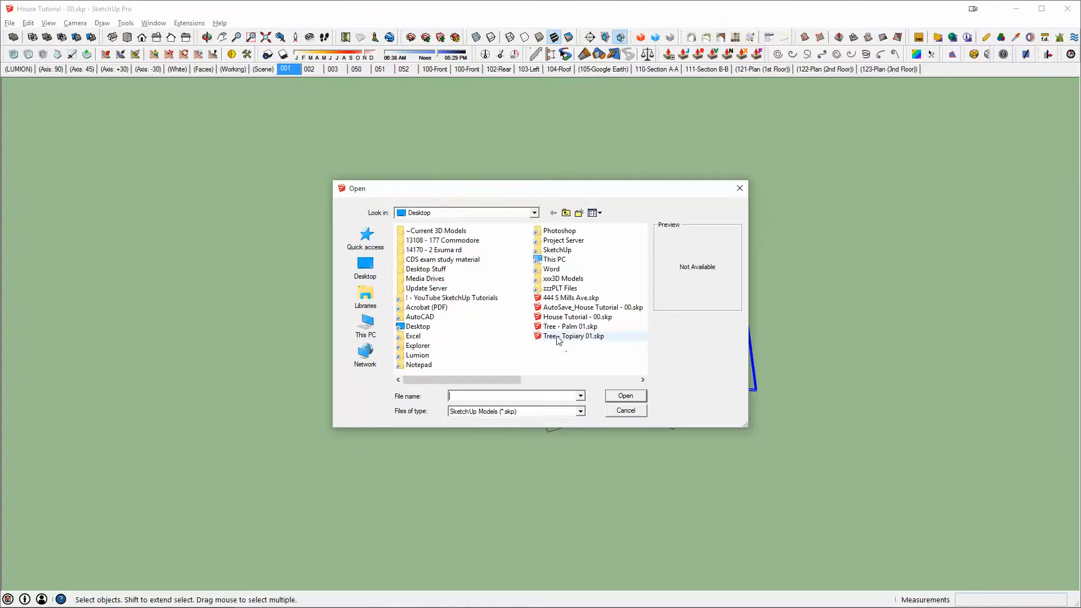
{"action": "left_click", "coordinate": [555, 327]}
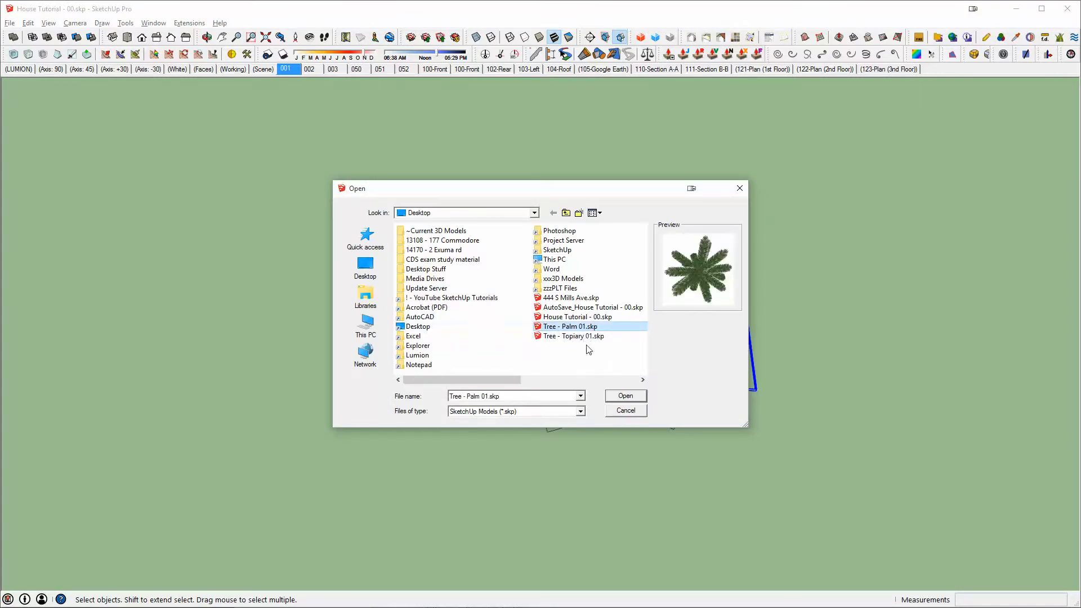
{"action": "left_click", "coordinate": [625, 396]}
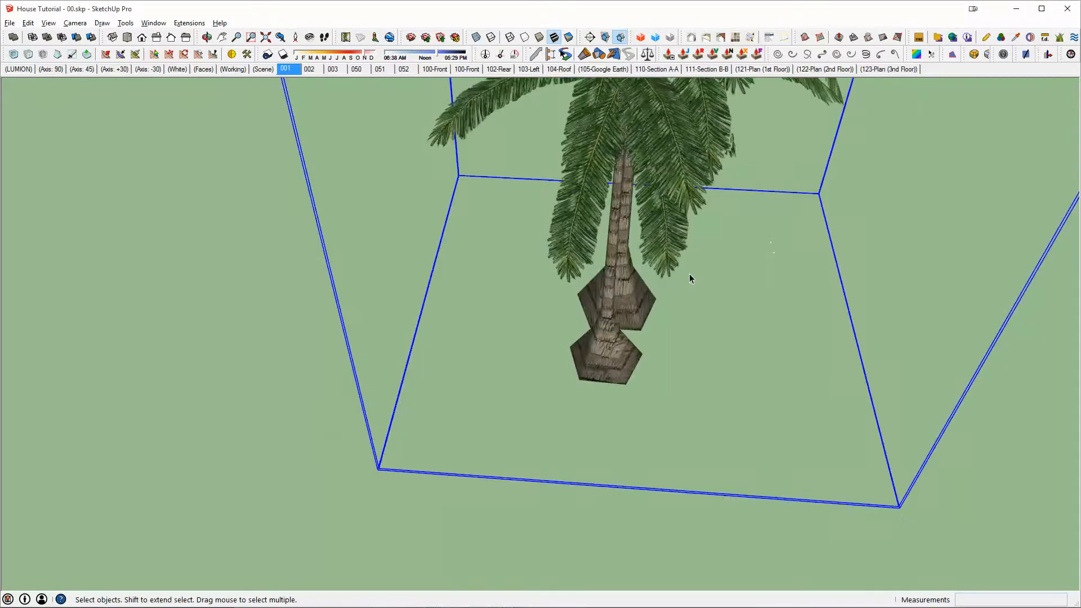
Compare the replaced palms with the overlapping tree symbols in the AutoCAD drawing and return to SketchUp.
{"action": "scroll", "coordinate": [630, 231], "scroll_direction": "down", "scroll_amount": 5}
{"action": "scroll", "coordinate": [627, 228], "scroll_direction": "down", "scroll_amount": 3}
{"action": "scroll", "coordinate": [690, 268], "scroll_direction": "up", "scroll_amount": 5}
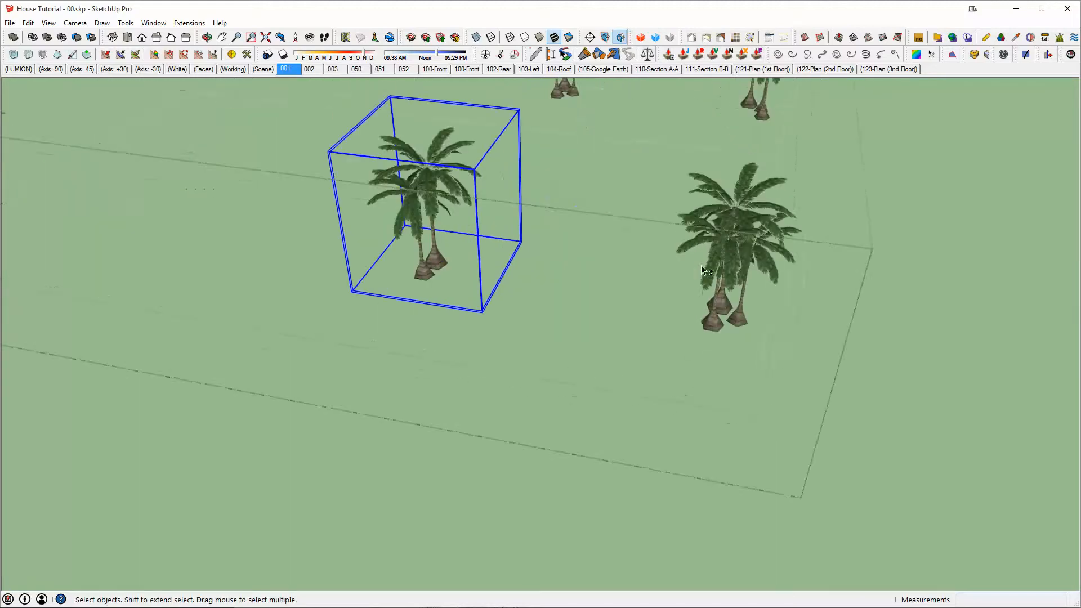
{"action": "mouse_move", "coordinate": [701, 265]}
{"action": "middle_mouse_down"}
{"action": "mouse_move", "coordinate": [782, 242]}
{"action": "mouse_move", "coordinate": [765, 272]}
{"action": "middle_mouse_up"}
{"action": "key", "text": "alt+Tab"}
{"action": "scroll", "coordinate": [437, 210], "scroll_direction": "up", "scroll_amount": 5}
{"action": "left_click", "coordinate": [595, 189]}
{"action": "left_click", "coordinate": [563, 124]}
{"action": "mouse_move", "coordinate": [558, 117]}
{"action": "middle_mouse_down"}
{"action": "mouse_move", "coordinate": [596, 183]}
{"action": "mouse_move", "coordinate": [700, 160]}
{"action": "mouse_move", "coordinate": [766, 172]}
{"action": "middle_mouse_up"}
{"action": "key", "text": "Escape"}
{"action": "left_click", "coordinate": [765, 156]}
{"action": "left_click", "coordinate": [684, 154]}
{"action": "key", "text": "Escape"}
{"action": "middle_click_drag", "start_coordinate": [821, 268], "coordinate": [867, 274]}
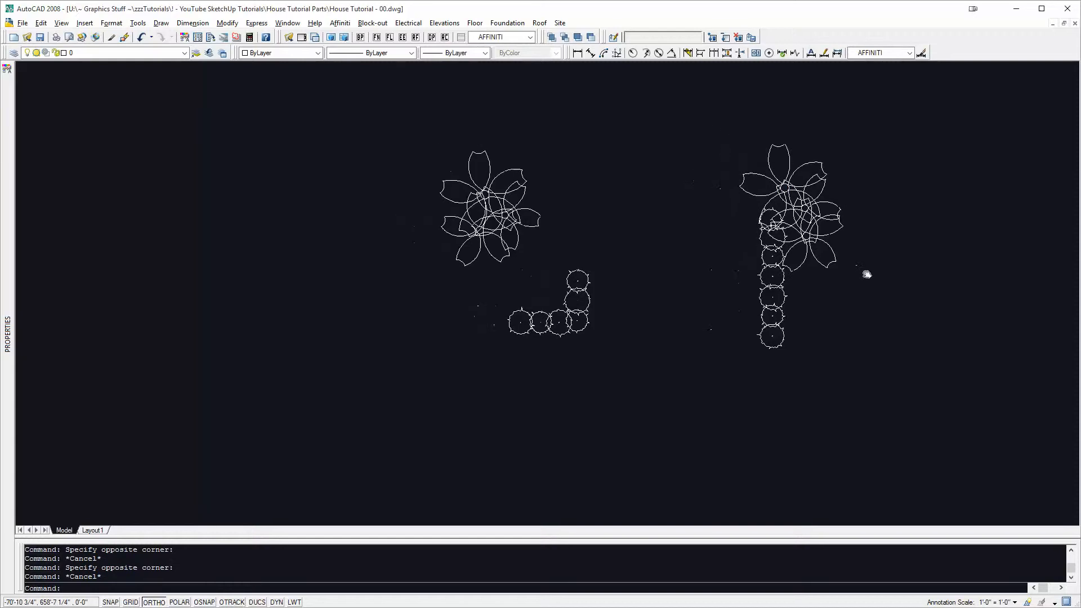
{"action": "key", "text": "alt+Tab"}
{"action": "middle_click_drag", "start_coordinate": [735, 248], "coordinate": [613, 251]}
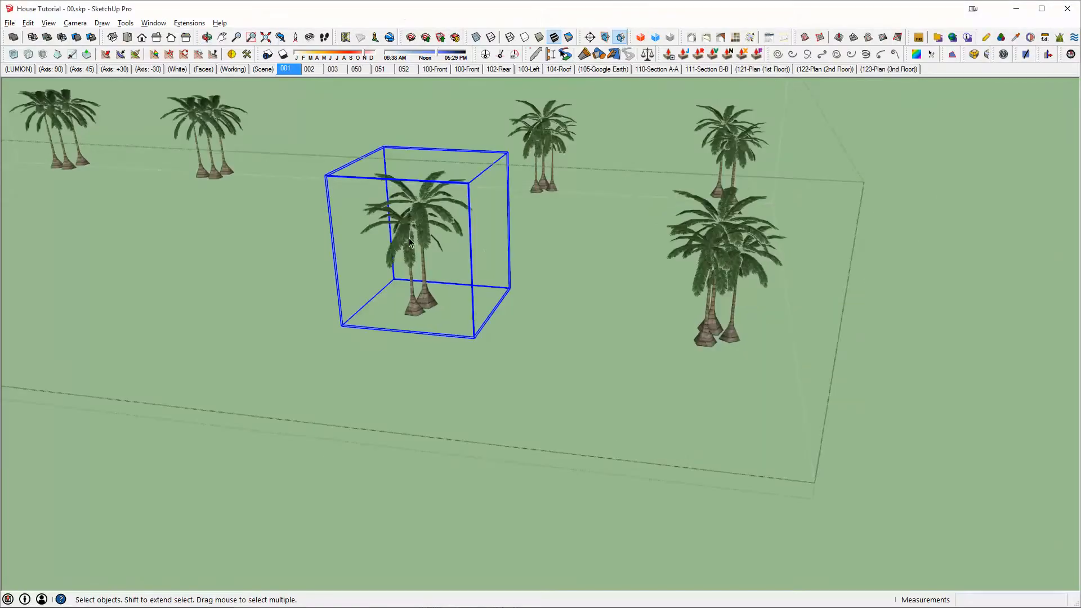
Select all the replaced palms around the house and move them vertically along the blue axis relative to the ground.
{"action": "middle_click_drag", "start_coordinate": [767, 290], "coordinate": [438, 212]}
{"action": "left_click", "coordinate": [409, 209]}
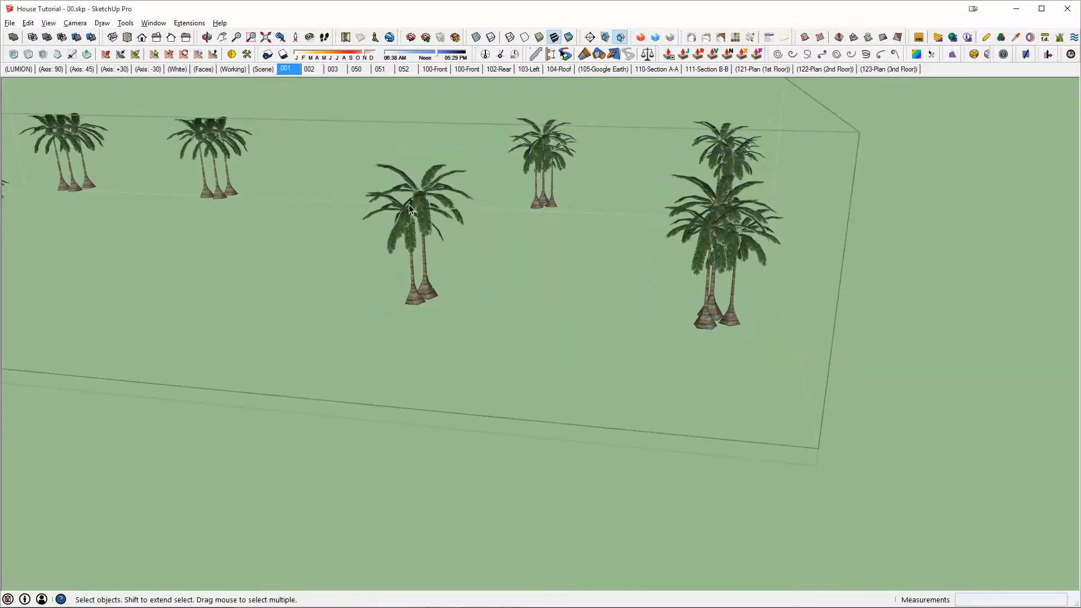
{"action": "left_click_drag", "start_coordinate": [709, 297], "coordinate": [457, 214]}
{"action": "scroll", "coordinate": [576, 252], "scroll_direction": "down", "scroll_amount": 5}
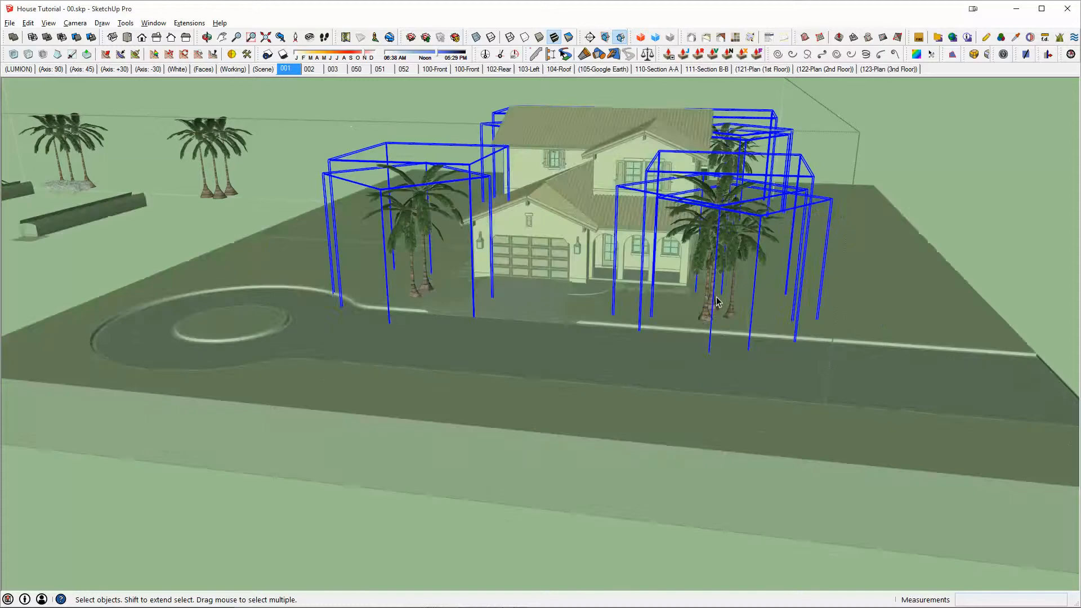
{"action": "scroll", "coordinate": [696, 295], "scroll_direction": "up", "scroll_amount": 10}
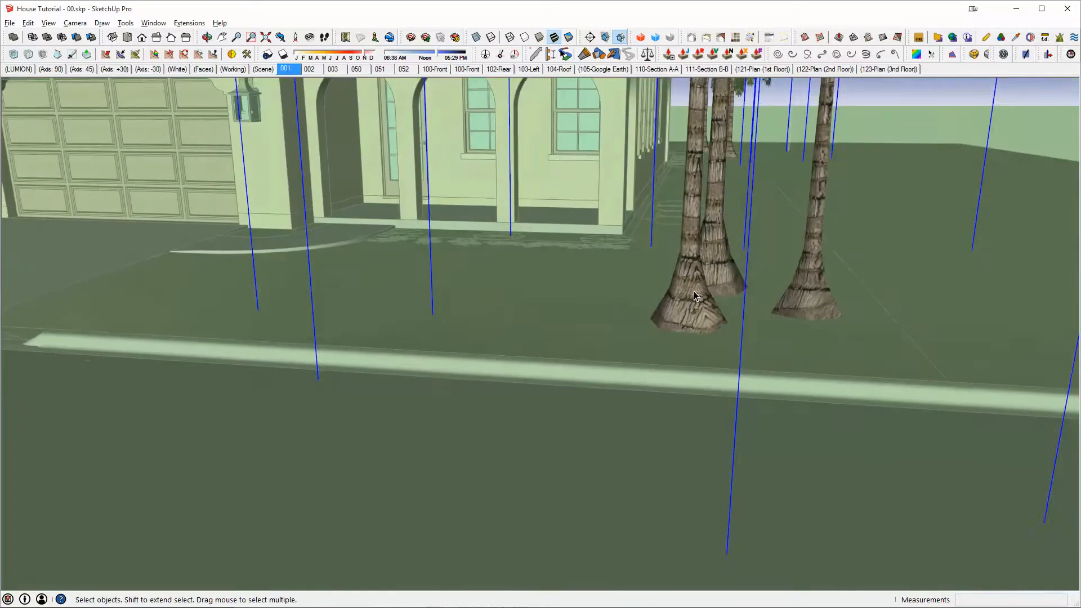
{"action": "key", "text": "m"}
{"action": "left_click", "coordinate": [694, 295]}
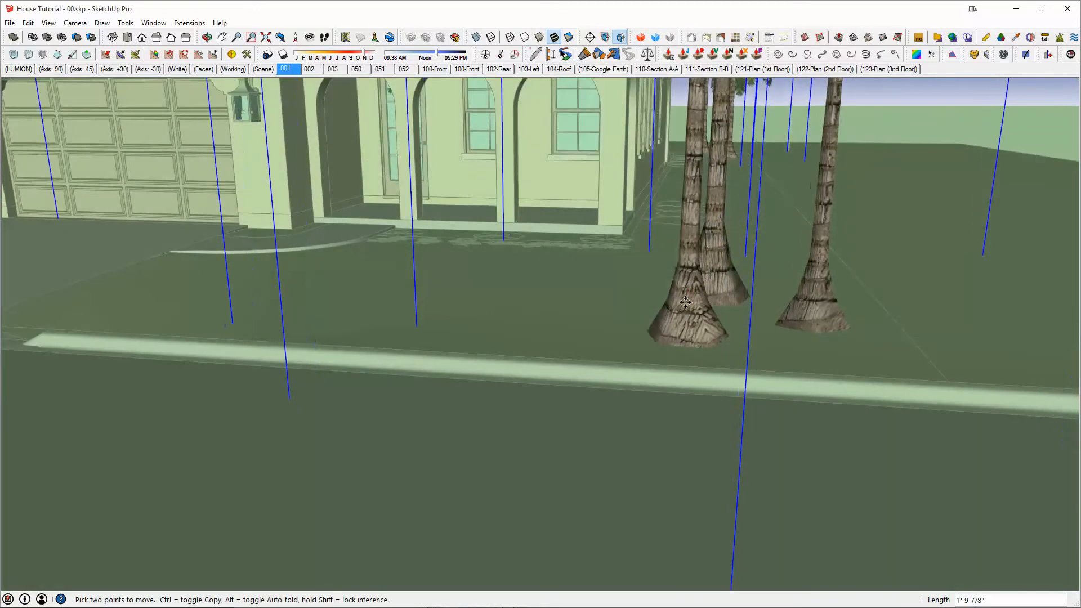
{"action": "middle_click_drag", "start_coordinate": [706, 282], "coordinate": [726, 293]}
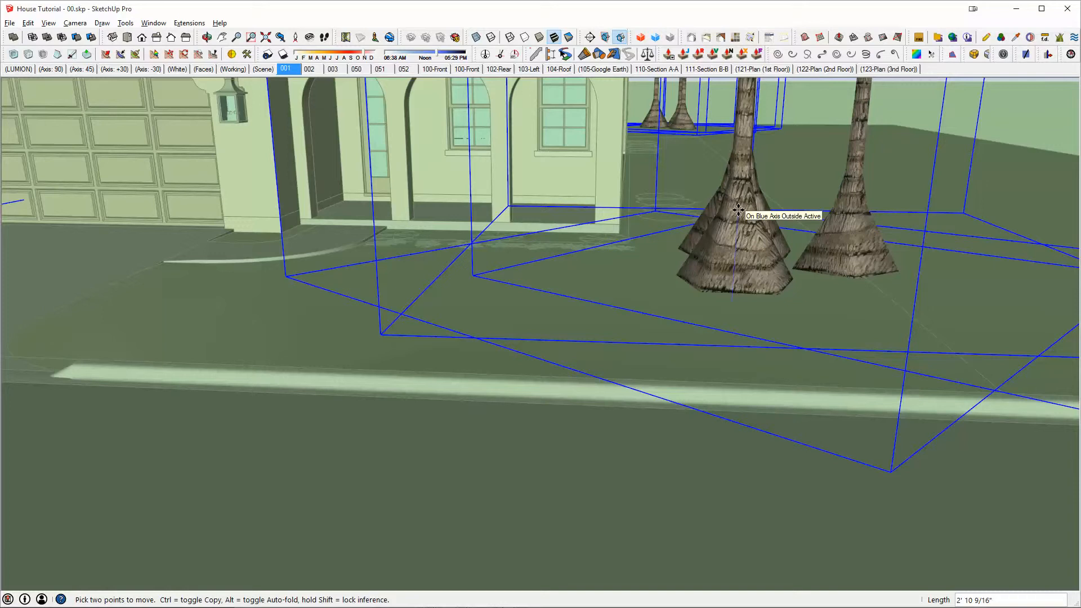
Move the selected palm trees about 2' 10 9/16" along the blue axis, and clear the selection.
{"action": "left_click", "coordinate": [738, 210]}
{"action": "key", "text": "Return"}
{"action": "scroll", "coordinate": [701, 234], "scroll_direction": "down", "scroll_amount": 4}
{"action": "middle_click_drag", "start_coordinate": [637, 230], "coordinate": [667, 258]}
{"action": "key", "text": "space"}
{"action": "scroll", "coordinate": [606, 248], "scroll_direction": "down", "scroll_amount": 2}
{"action": "left_click", "coordinate": [606, 249]}
Switch to AutoCAD and draw a single diagonal line in the empty area well away from the plant symbols.
{"action": "key", "text": "alt+Tab"}
{"action": "scroll", "coordinate": [837, 294], "scroll_direction": "up", "scroll_amount": 6}
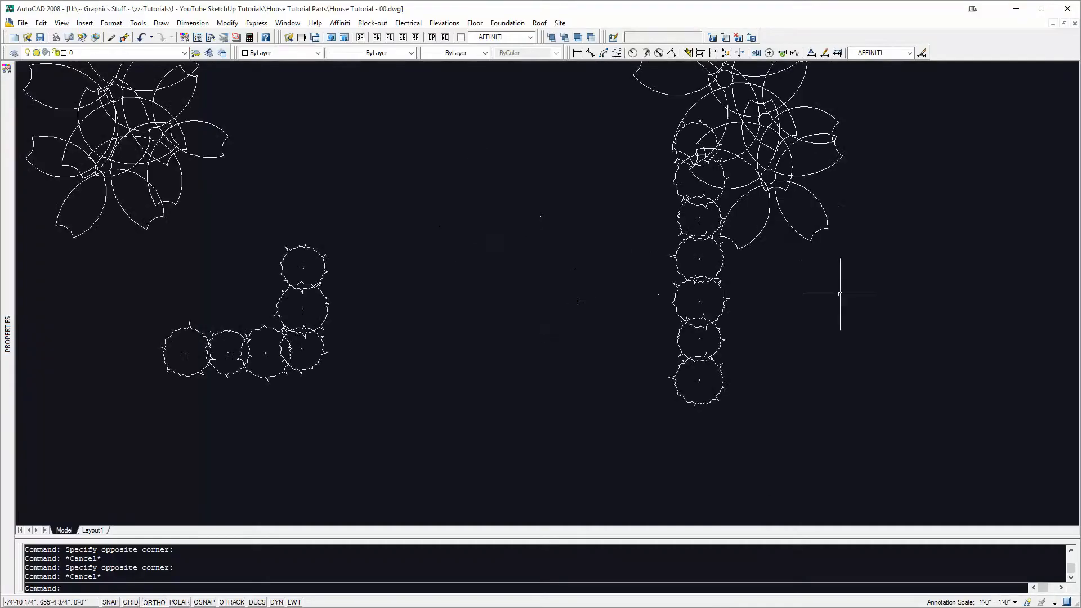
{"action": "mouse_move", "coordinate": [716, 310]}
{"action": "middle_mouse_down"}
{"action": "mouse_move", "coordinate": [843, 242]}
{"action": "mouse_move", "coordinate": [791, 261]}
{"action": "mouse_move", "coordinate": [863, 265]}
{"action": "middle_mouse_up"}
{"action": "scroll", "coordinate": [807, 250], "scroll_direction": "down", "scroll_amount": 9}
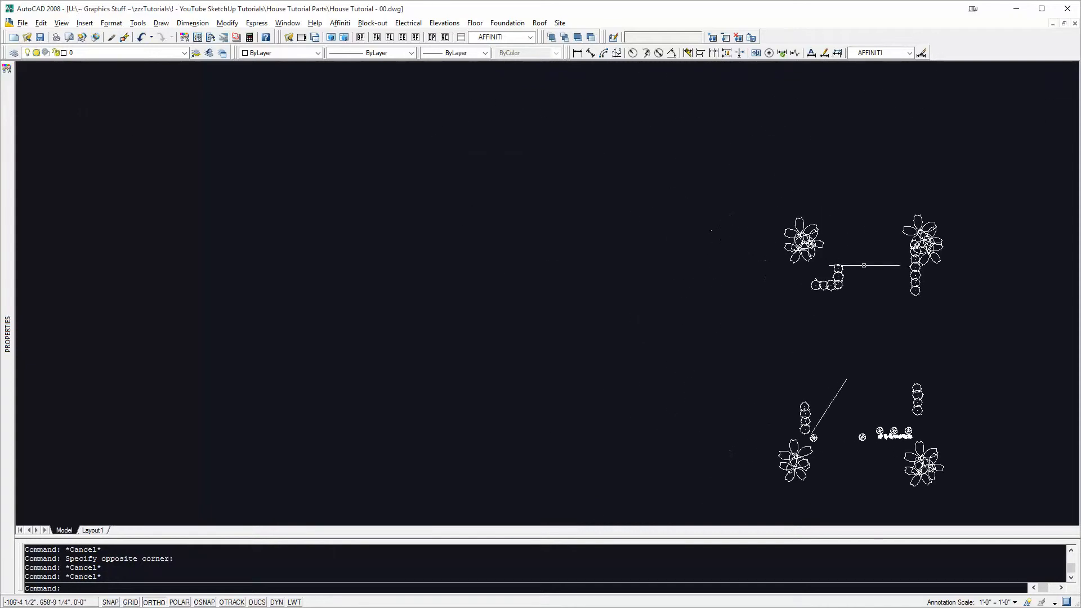
{"action": "middle_click_drag", "start_coordinate": [844, 360], "coordinate": [880, 343]}
{"action": "type", "text": "l"}
{"action": "key", "text": "Return"}
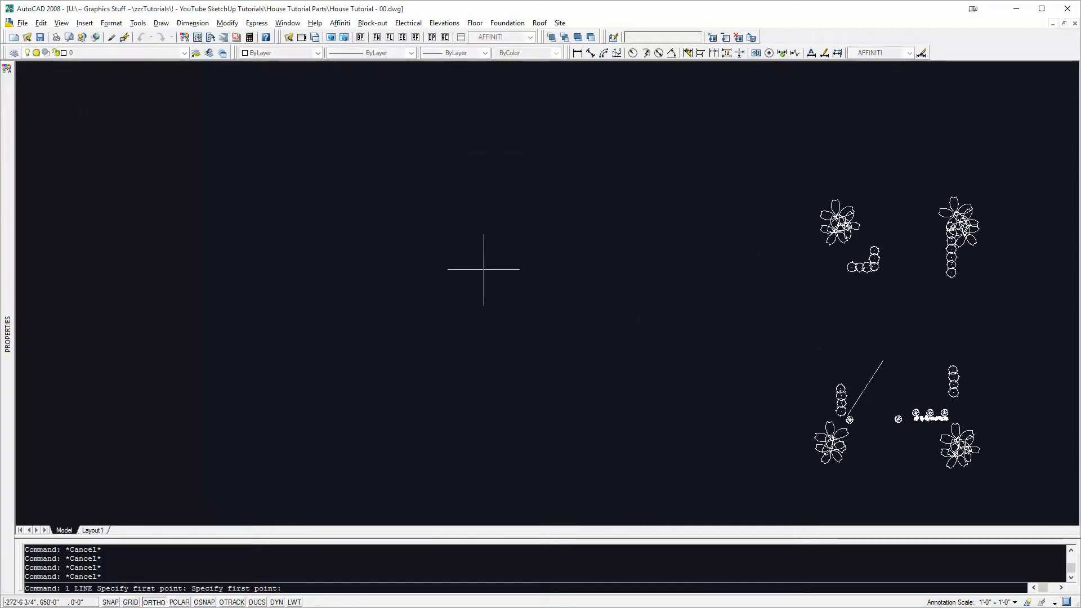
{"action": "left_click", "coordinate": [484, 269]}
{"action": "key", "text": "F8"}
{"action": "left_click", "coordinate": [577, 190]}
{"action": "middle_click_drag", "start_coordinate": [577, 190], "coordinate": [715, 210]}
{"action": "key", "text": "Escape"}
Cut the diagonal line and paste it back as a block in the same empty area.
{"action": "left_click", "coordinate": [705, 253]}
{"action": "left_click", "coordinate": [650, 218]}
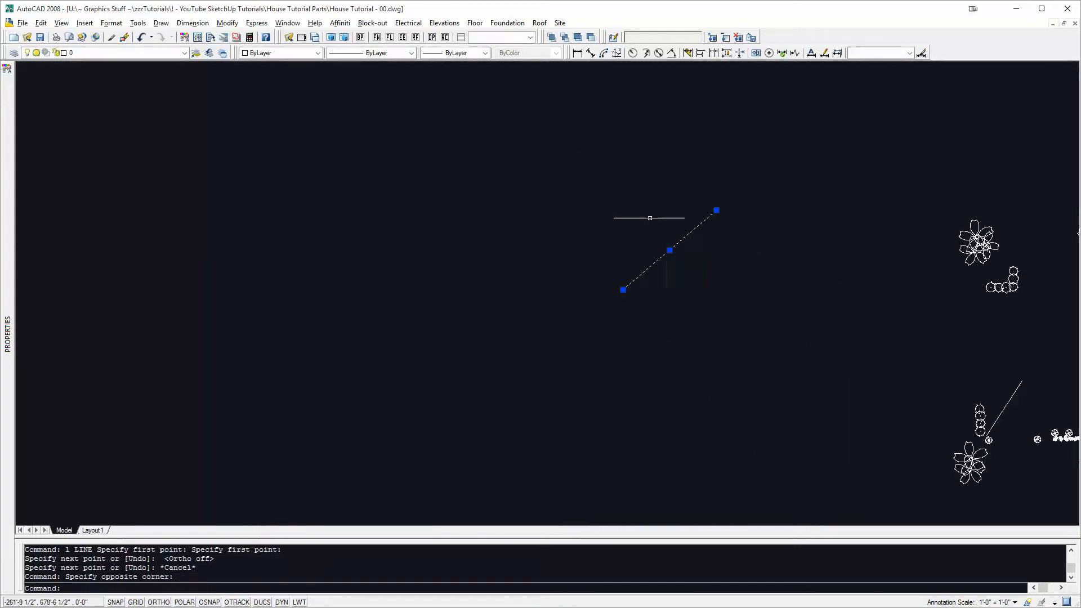
{"action": "key", "text": "ctrl+x"}
{"action": "key", "text": "ctrl+shift+v"}
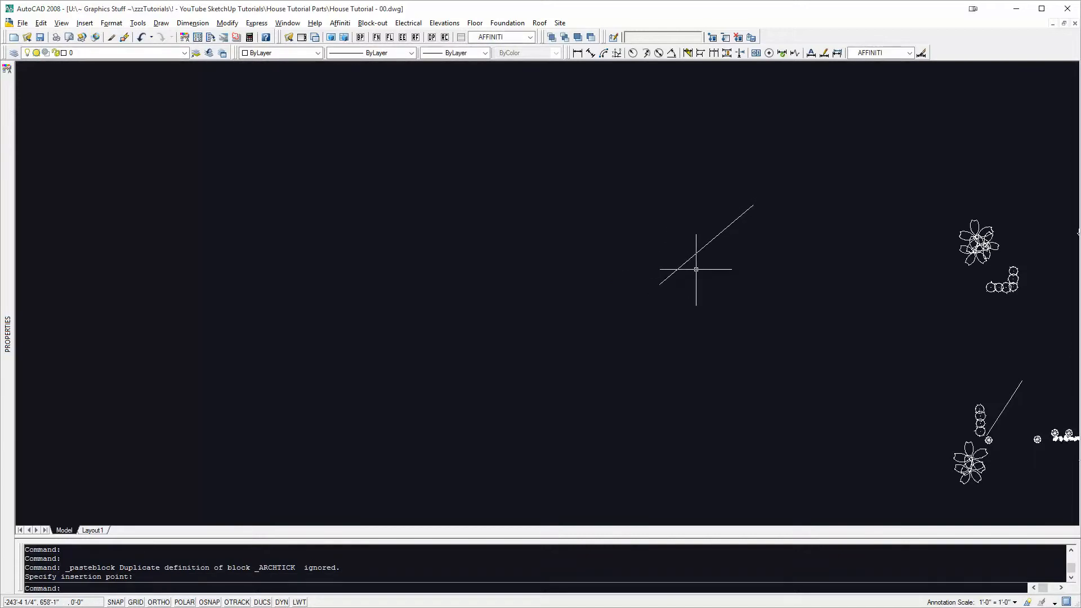
Open the pasted line block for in-place reference editing.
{"action": "scroll", "coordinate": [660, 276], "scroll_direction": "up", "scroll_amount": 3}
{"action": "key", "text": "Escape"}
{"action": "key", "text": "Escape"}
{"action": "type", "text": "ref"}
{"action": "key", "text": "Return"}
{"action": "left_click", "coordinate": [663, 291]}
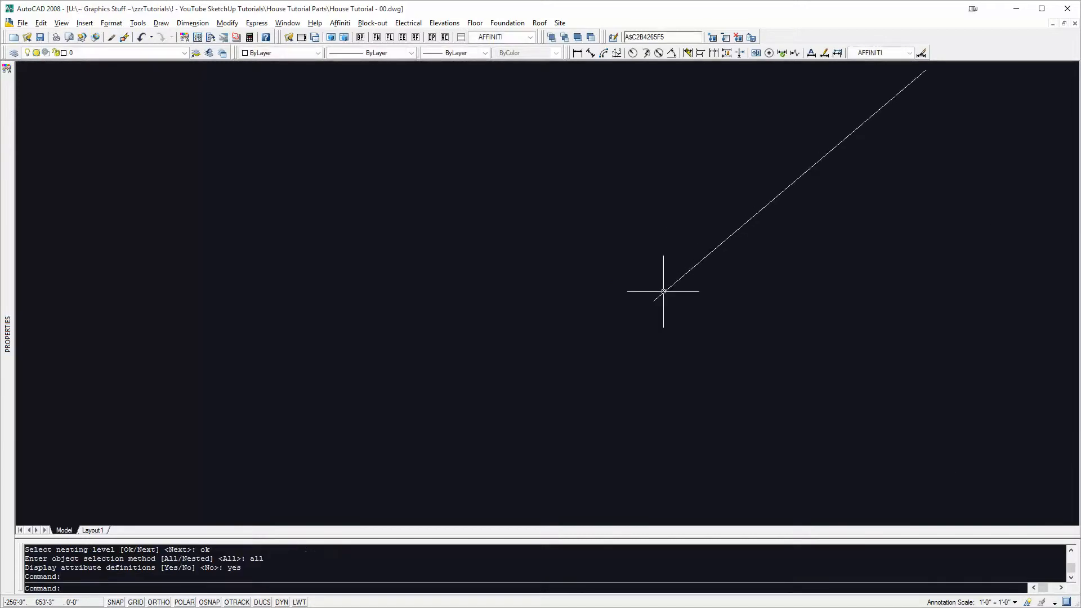
Draw a small circle inside the block, centered on the lower endpoint of the diagonal line.
{"action": "type", "text": "ci"}
{"action": "key", "text": "Return"}
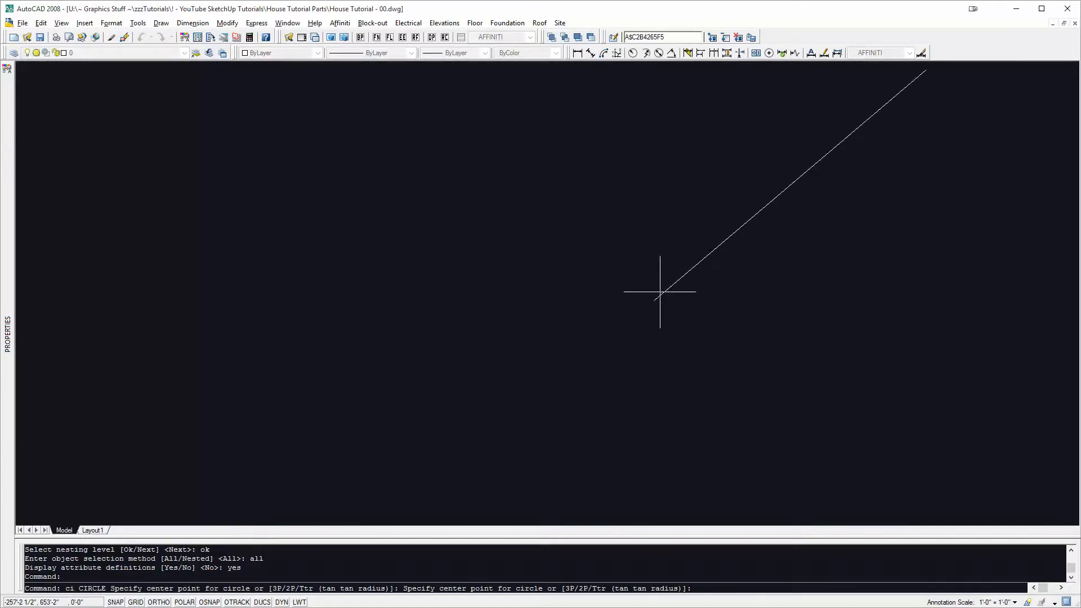
{"action": "left_click", "coordinate": [654, 300]}
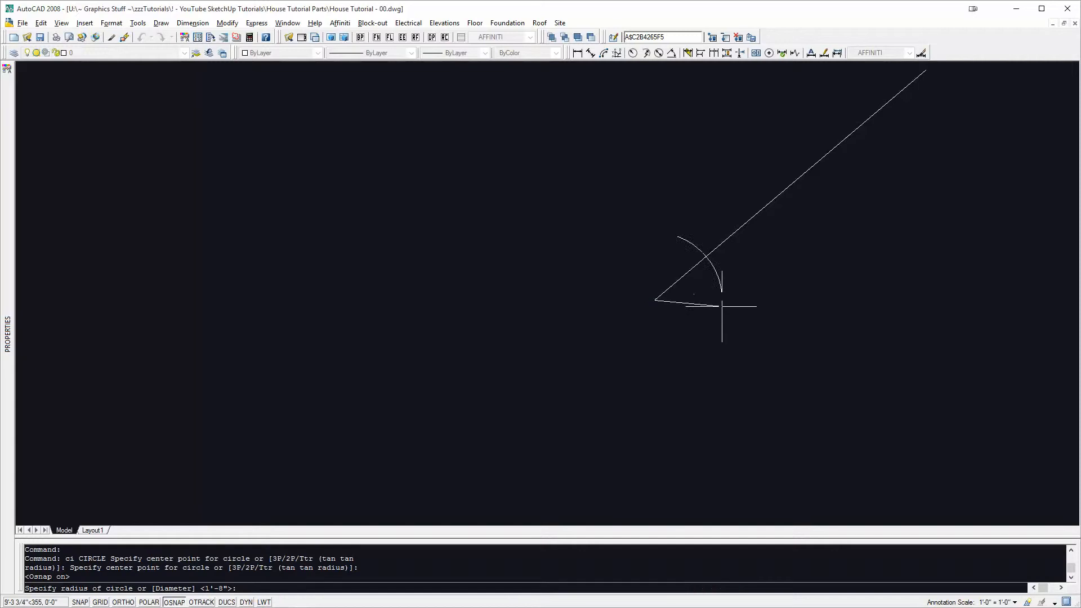
{"action": "key", "text": "F8"}
{"action": "left_click", "coordinate": [682, 299]}
Erase the diagonal line from the block and save the in-place edits so only the circle remains.
{"action": "key", "text": "Escape"}
{"action": "type", "text": "e"}
{"action": "left_click", "coordinate": [736, 265]}
{"action": "left_click", "coordinate": [710, 215]}
{"action": "key", "text": "space"}
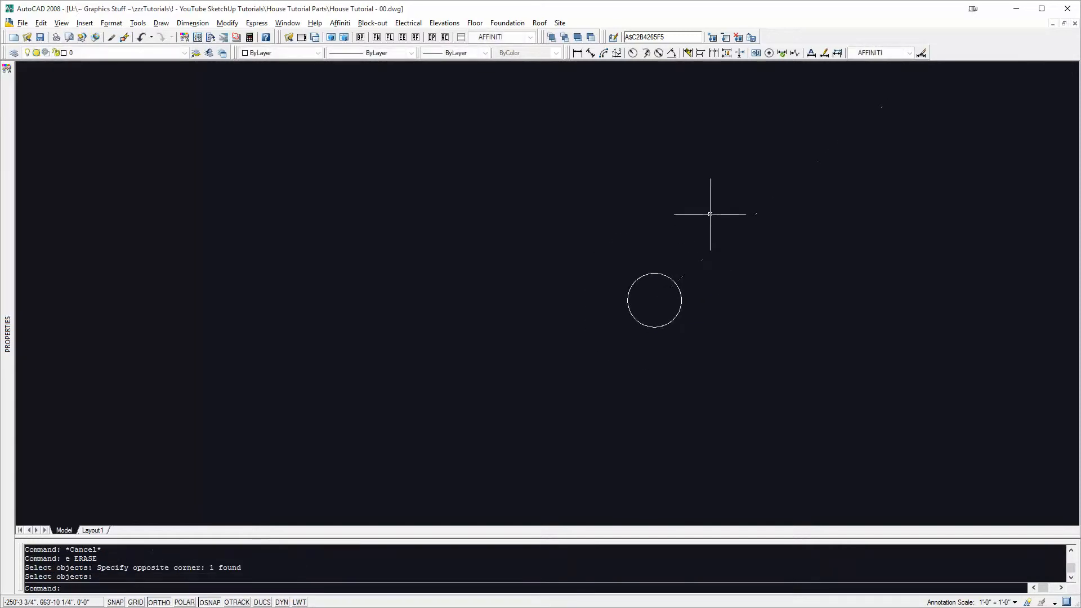
{"action": "key", "text": "Escape"}
{"action": "key", "text": "Escape"}
{"action": "type", "text": "rc"}
{"action": "key", "text": "space"}
Copy the circle block horizontally, about 16'-3" to the right of the original.
{"action": "left_click", "coordinate": [705, 241]}
{"action": "left_click", "coordinate": [670, 280]}
{"action": "scroll", "coordinate": [680, 263], "scroll_direction": "down", "scroll_amount": 5}
{"action": "middle_click_drag", "start_coordinate": [680, 263], "coordinate": [727, 274]}
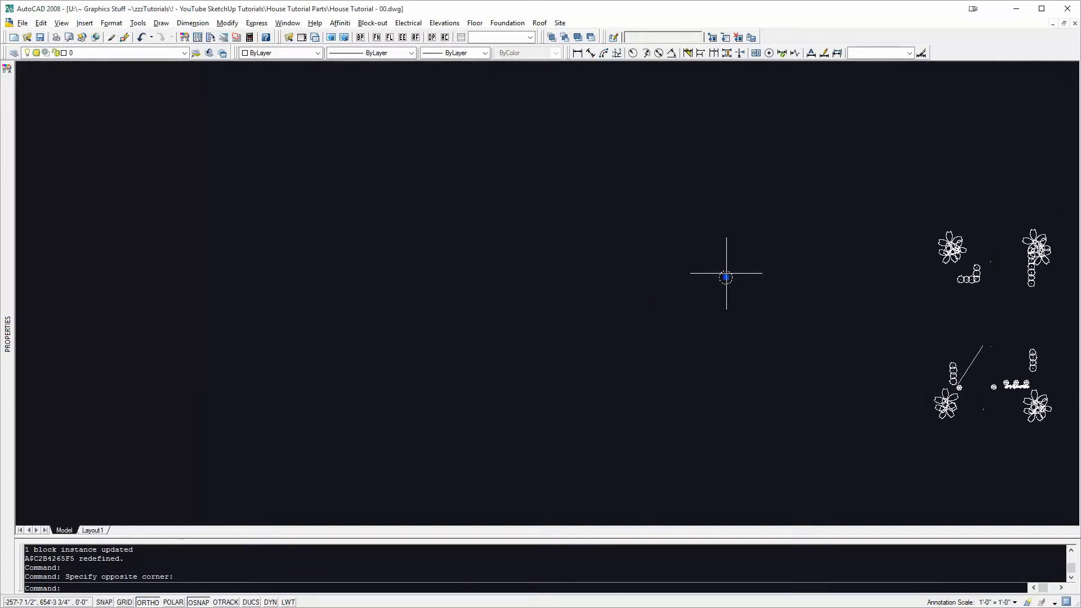
{"action": "scroll", "coordinate": [728, 272], "scroll_direction": "up", "scroll_amount": 5}
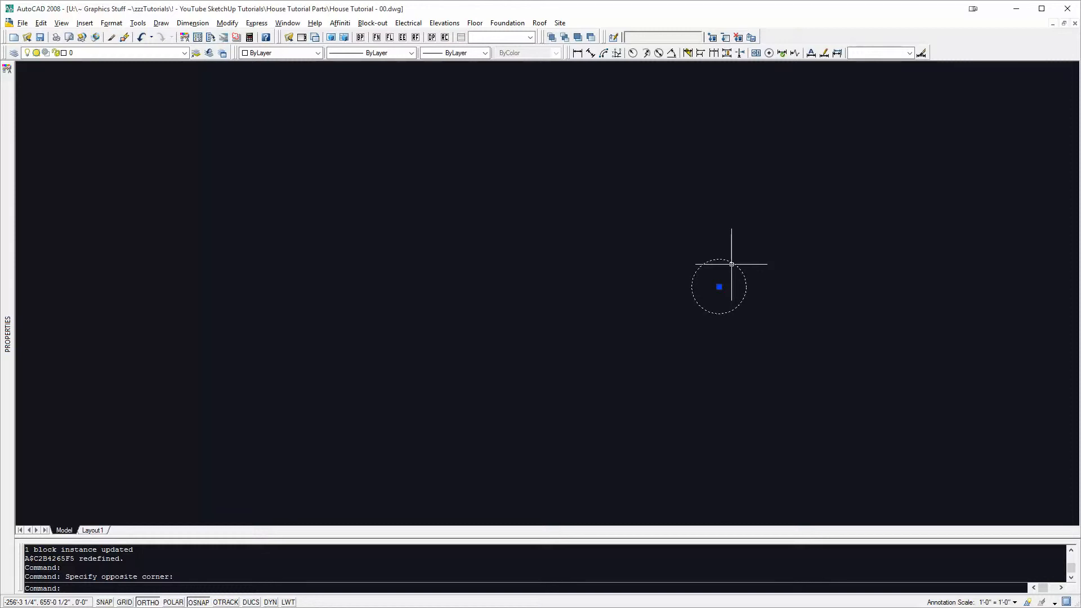
{"action": "type", "text": "c"}
{"action": "key", "text": "space"}
{"action": "left_click", "coordinate": [687, 224]}
{"action": "left_click", "coordinate": [807, 231]}
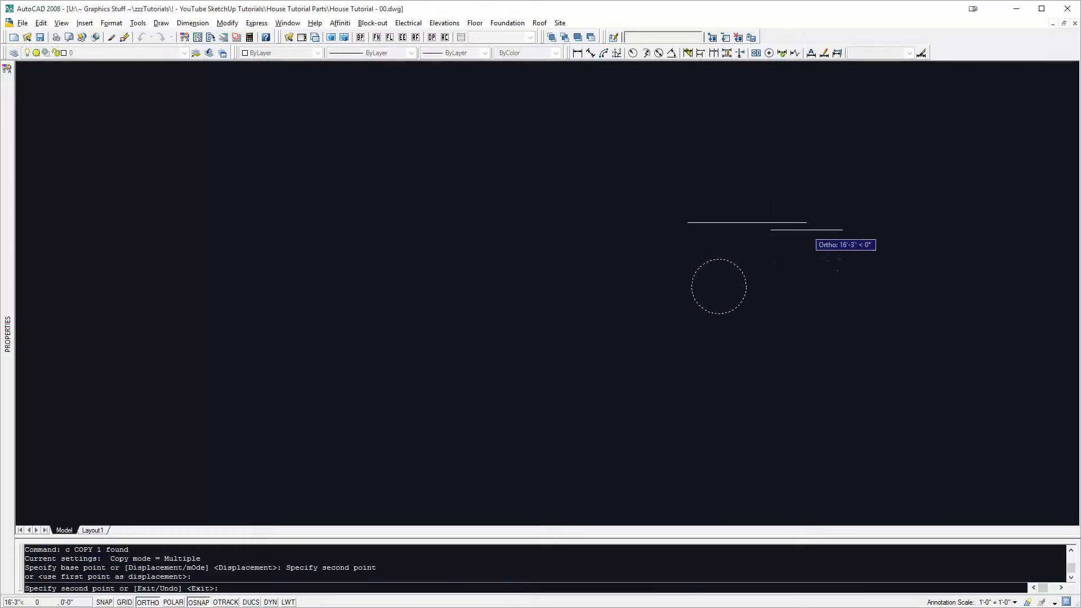
{"action": "key", "text": "Escape"}
{"action": "key", "text": "Escape"}
{"action": "key", "text": "Escape"}
{"action": "type", "text": "sc"}
{"action": "key", "text": "space"}
{"action": "key", "text": "Escape"}
{"action": "key", "text": "Escape"}
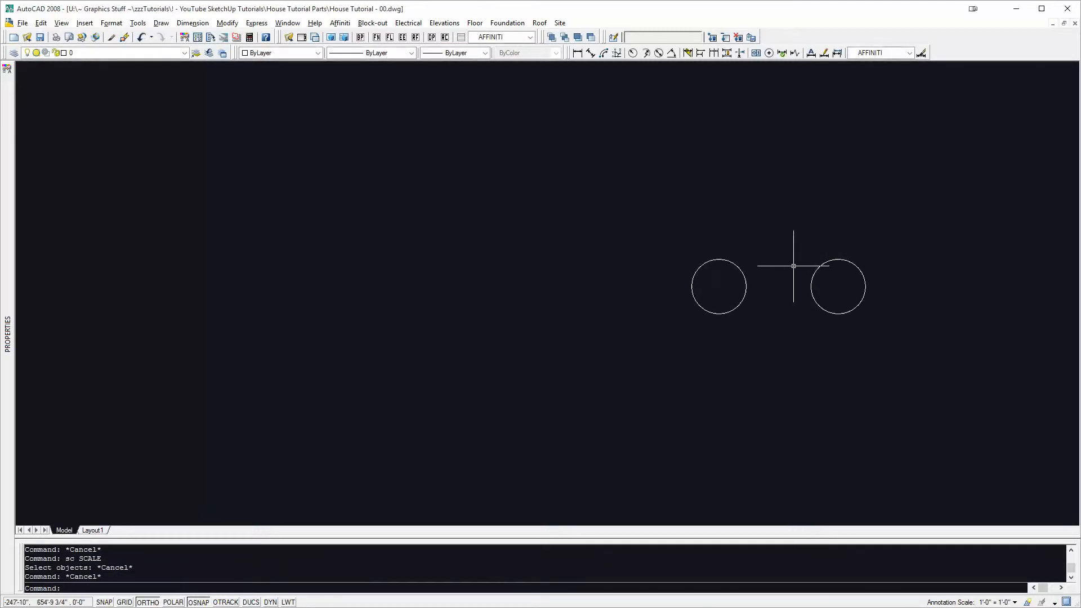
{"action": "key", "text": "Escape"}
{"action": "key", "text": "Escape"}
Scale the copied circle block by a factor of 3 about its center.
{"action": "type", "text": "sc"}
{"action": "key", "text": "space"}
{"action": "left_click", "coordinate": [871, 263]}
{"action": "left_click", "coordinate": [847, 285]}
{"action": "key", "text": "space"}
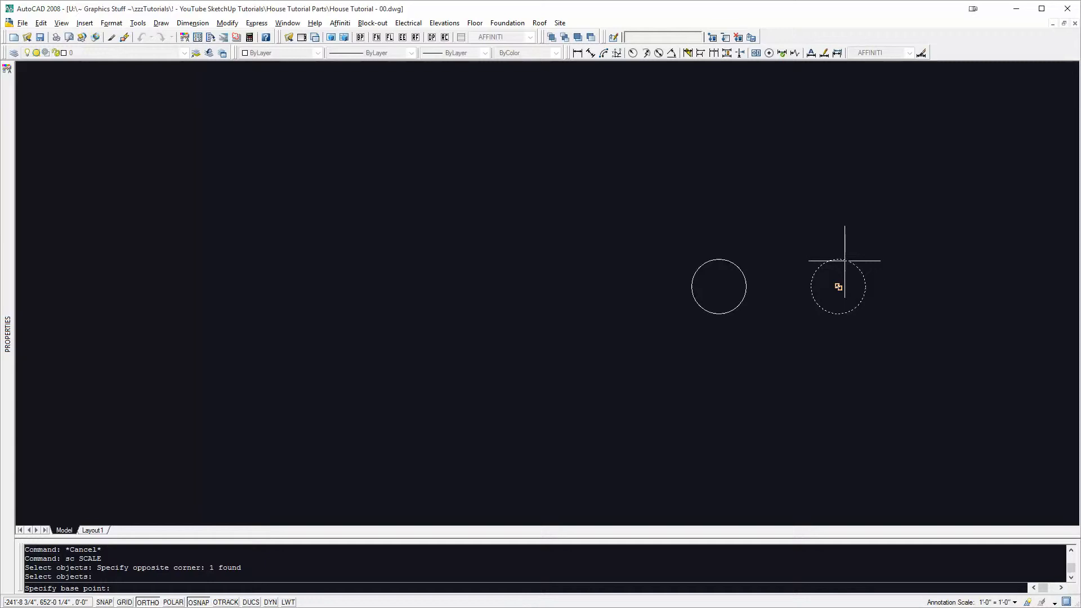
{"action": "left_click", "coordinate": [844, 261]}
{"action": "type", "text": "3"}
{"action": "key", "text": "space"}
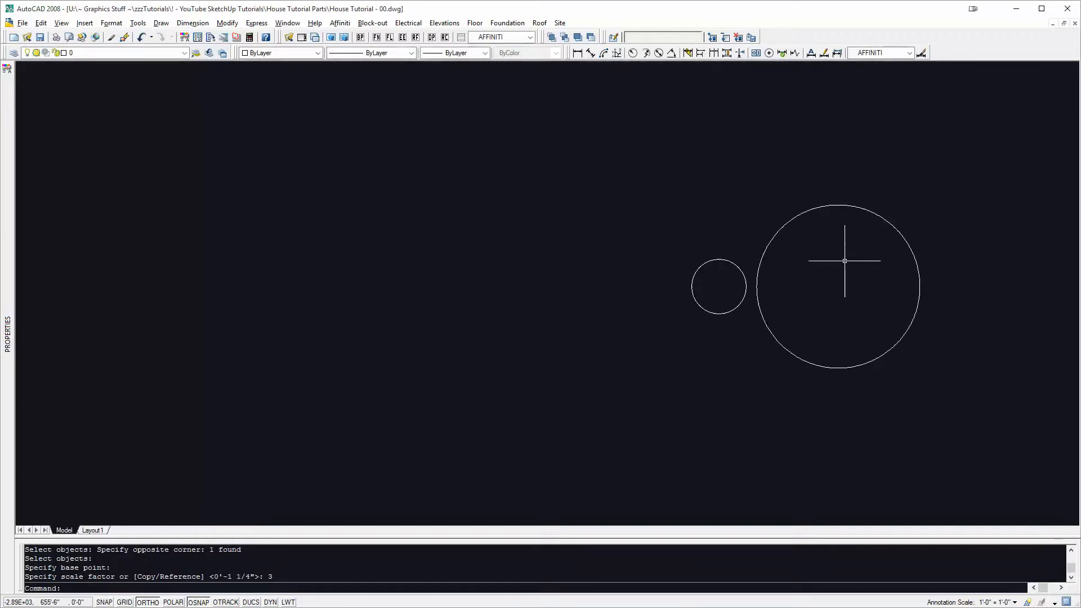
Write both circle blocks out to a DWG file in the delete folder, retaining the objects and using inches as insert units.
{"action": "key", "text": "Escape"}
{"action": "key", "text": "Escape"}
{"action": "key", "text": "Escape"}
{"action": "left_click", "coordinate": [835, 318]}
{"action": "left_click", "coordinate": [86, 207]}
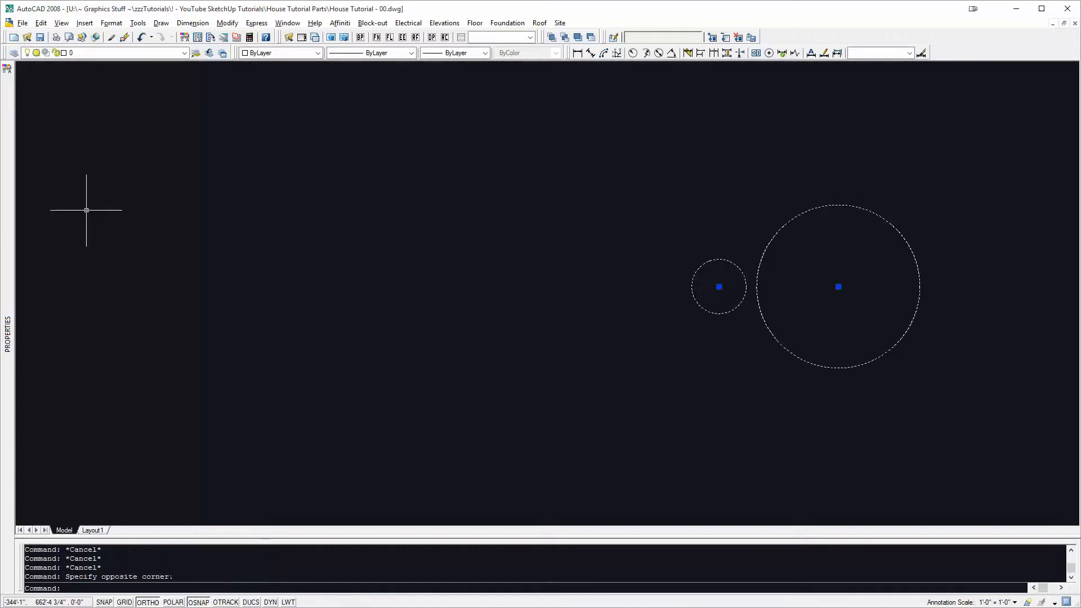
{"action": "type", "text": "w"}
{"action": "key", "text": "space"}
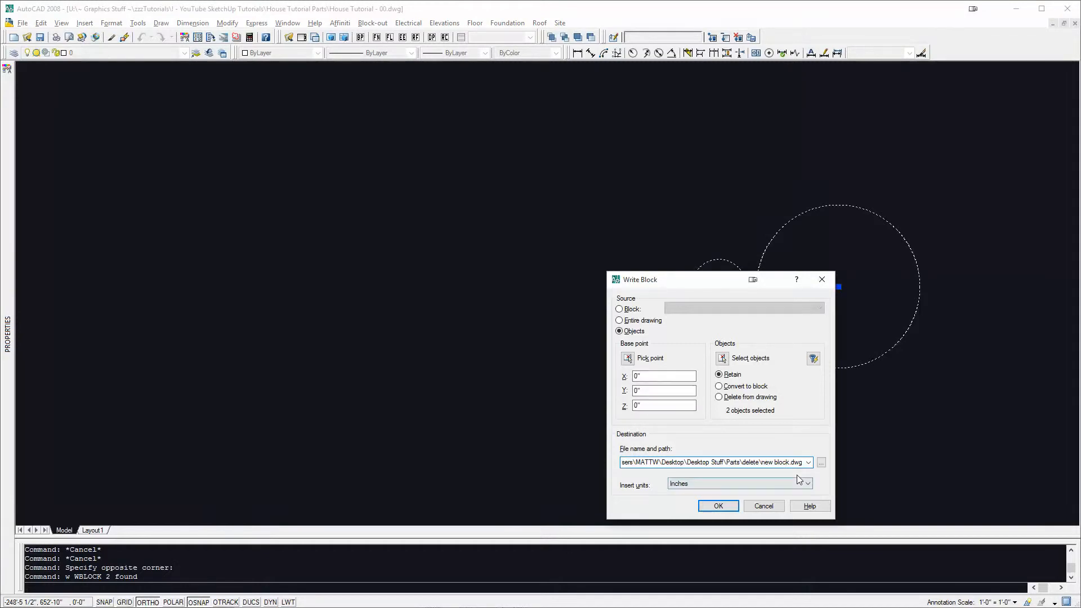
{"action": "left_click", "coordinate": [719, 506]}
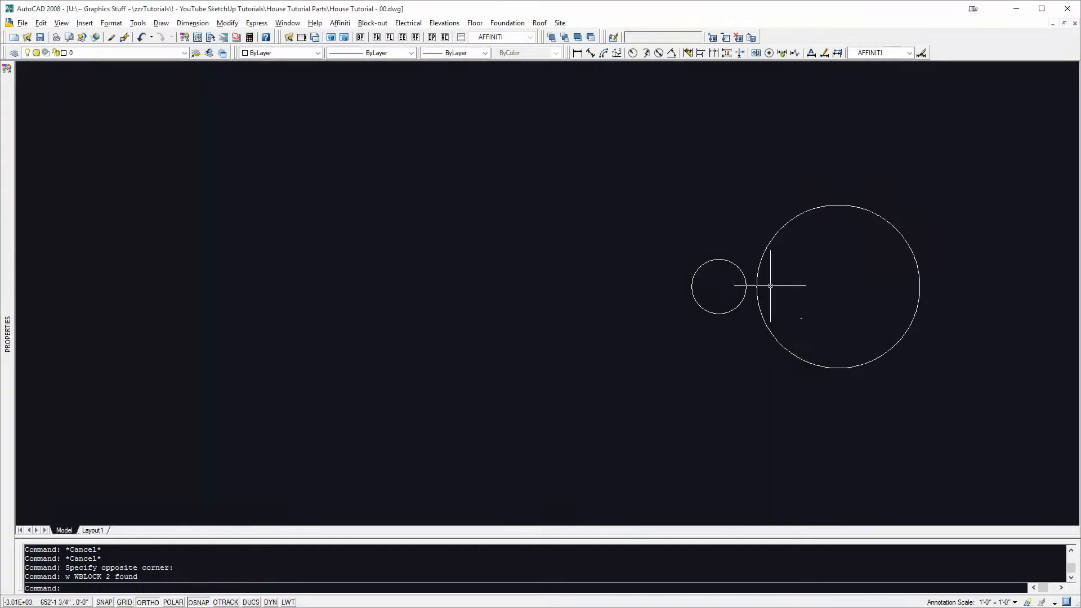
{"action": "middle_click_drag", "start_coordinate": [779, 284], "coordinate": [733, 292]}
{"action": "left_click", "coordinate": [957, 369]}
{"action": "left_click", "coordinate": [618, 181]}
{"action": "key", "text": "Escape"}
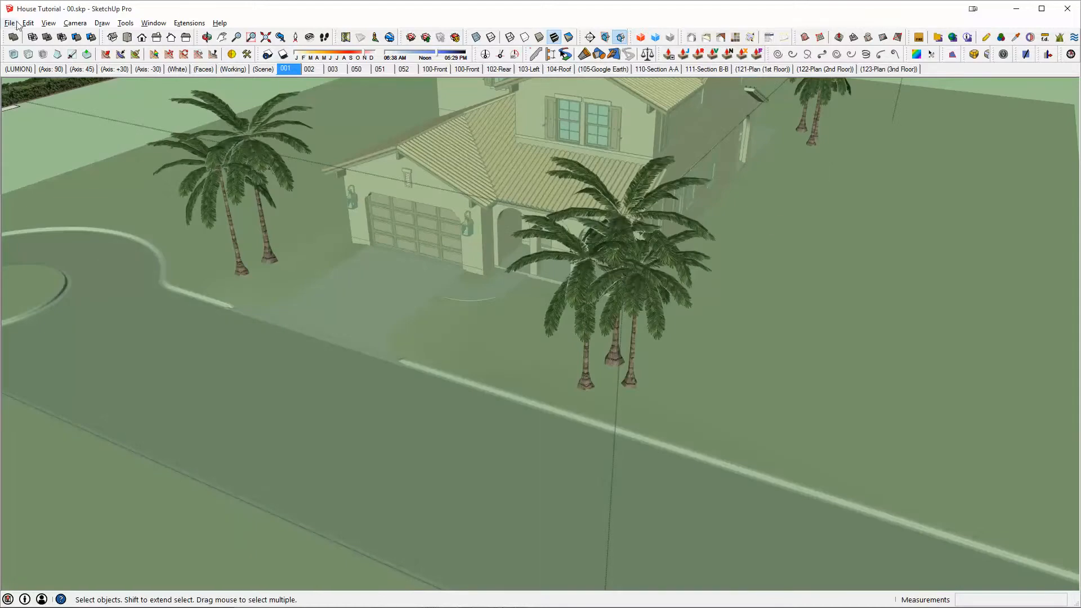
Switch to SketchUp, import new block1.dwg from the delete folder, and place the circles on open ground away from the house.
{"action": "left_click", "coordinate": [13, 23]}
{"action": "left_click", "coordinate": [116, 188]}
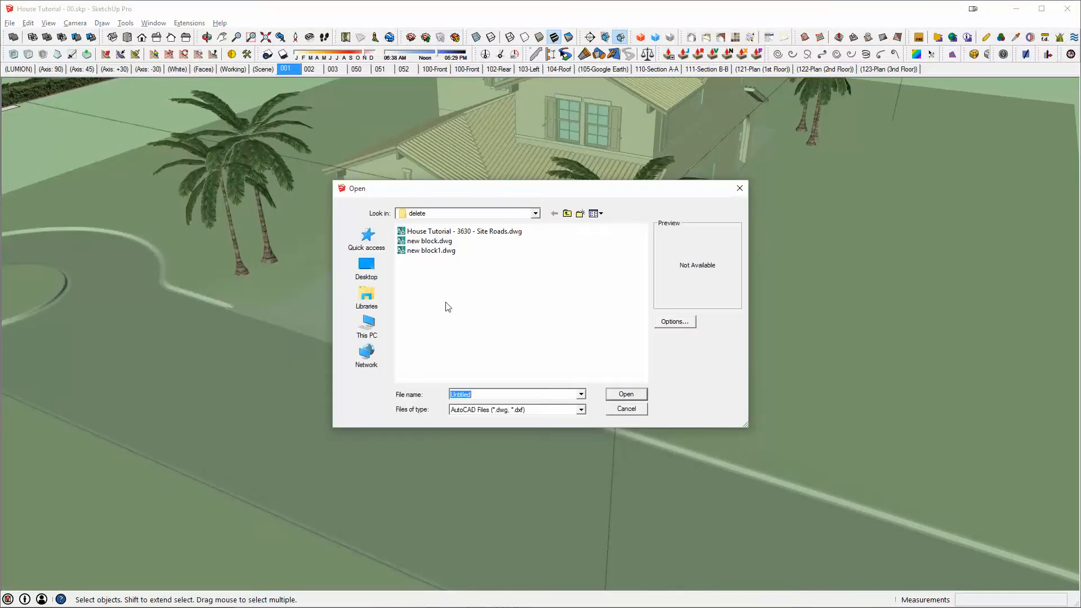
{"action": "double_click", "coordinate": [428, 250]}
{"action": "left_click", "coordinate": [597, 394]}
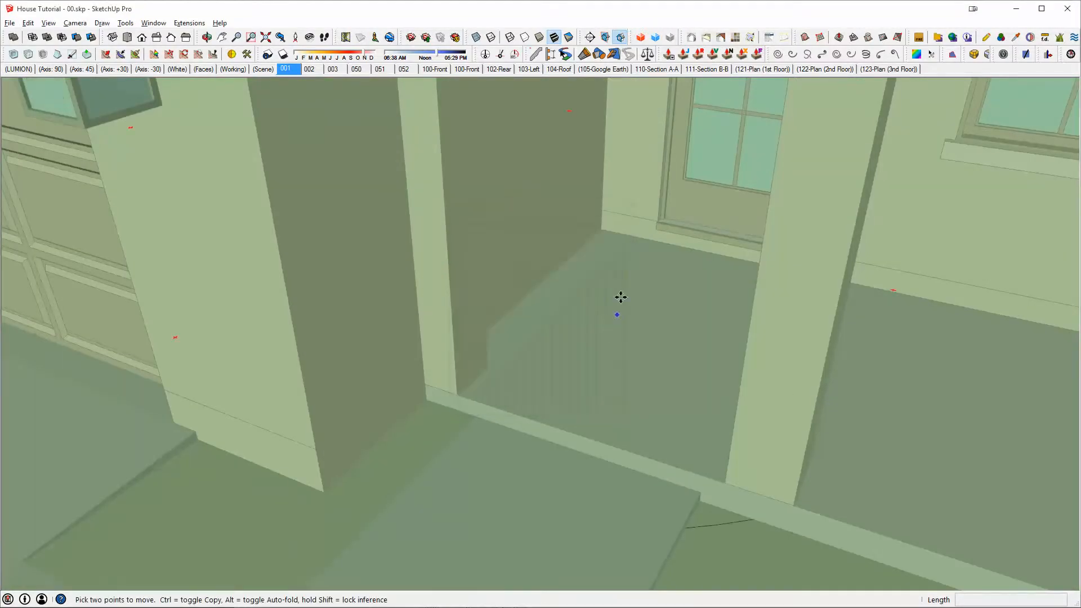
{"action": "scroll", "coordinate": [620, 297], "scroll_direction": "down", "scroll_amount": 15}
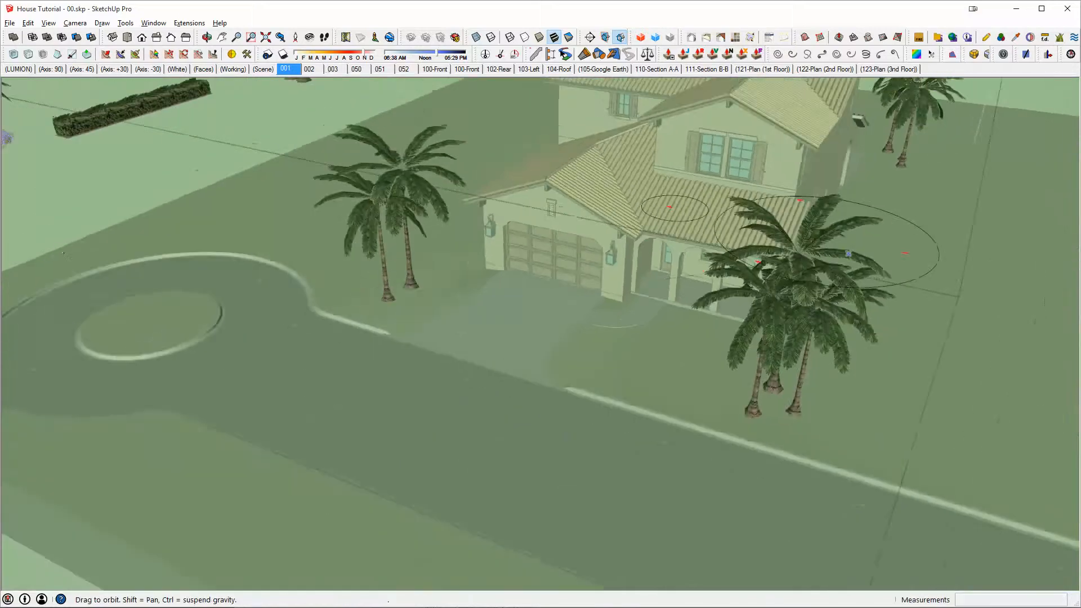
{"action": "middle_click_drag", "start_coordinate": [849, 254], "coordinate": [247, 315], "text": "shift"}
{"action": "left_click", "coordinate": [692, 353]}
Explode the imported drawing into its separate circle components.
{"action": "scroll", "coordinate": [575, 293], "scroll_direction": "up", "scroll_amount": 5}
{"action": "key", "text": "space"}
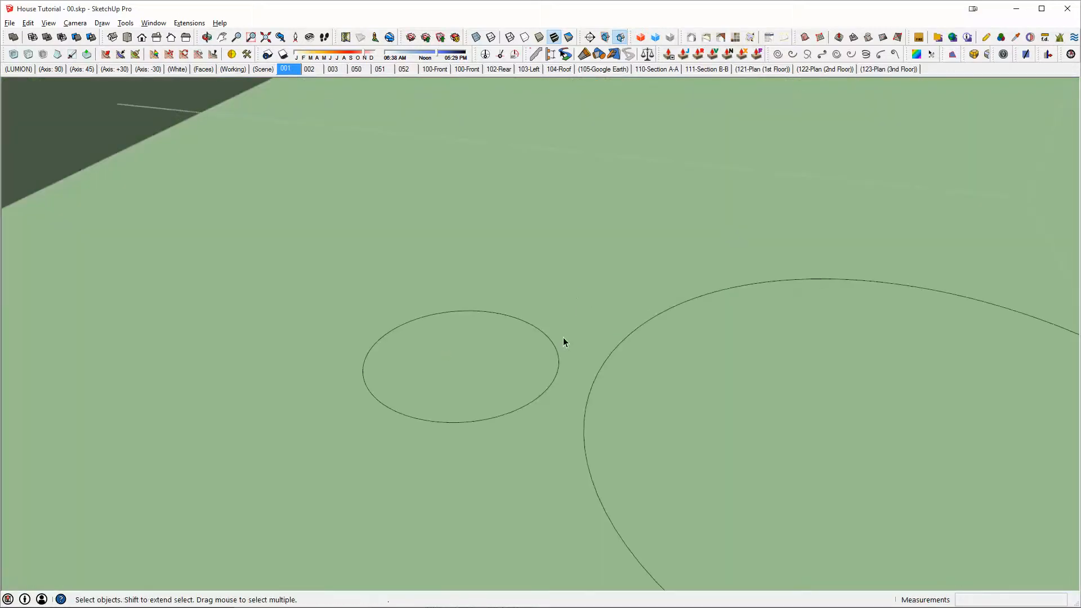
{"action": "left_click", "coordinate": [552, 344]}
{"action": "double_click", "coordinate": [553, 344]}
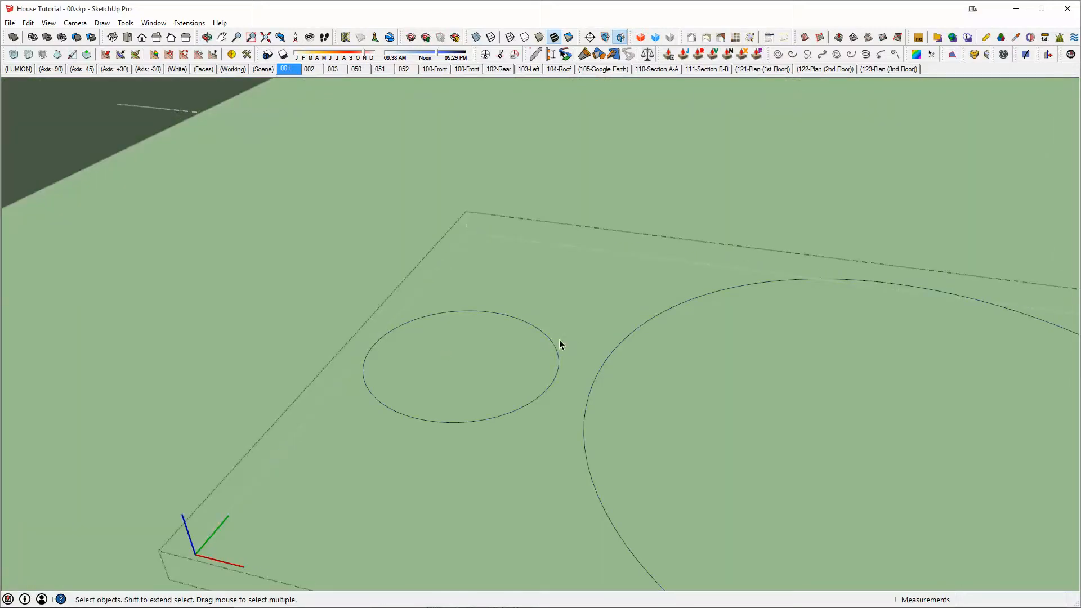
{"action": "middle_click_drag", "start_coordinate": [559, 339], "coordinate": [568, 372]}
{"action": "key", "text": "Escape"}
{"action": "key", "text": "shift+e"}
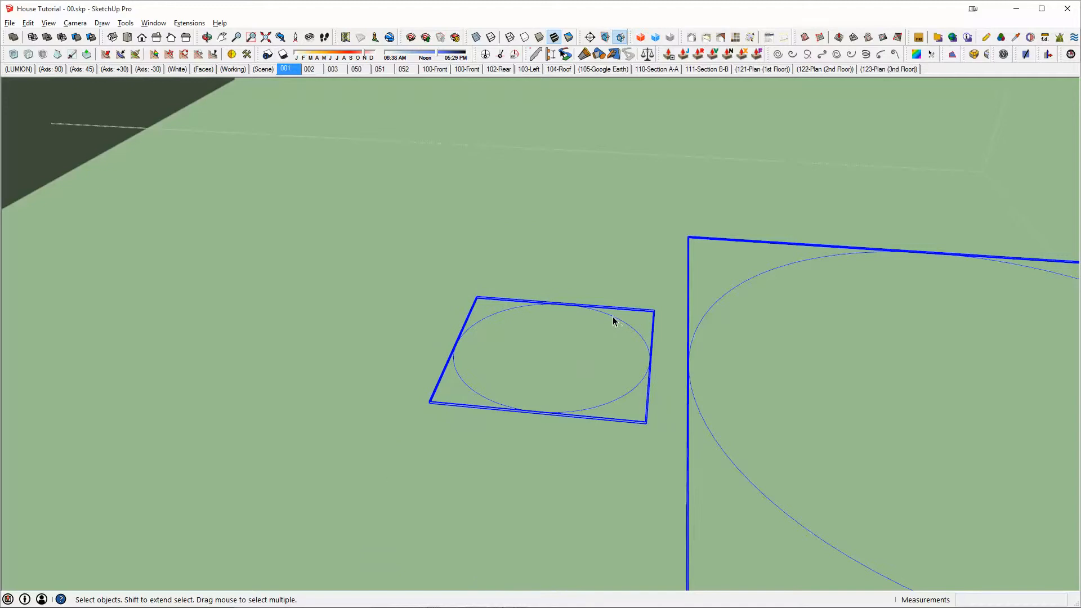
Show Entity Info and compare the component definitions of the small and large circles, individually and together.
{"action": "left_click", "coordinate": [612, 316]}
{"action": "key", "text": "i"}
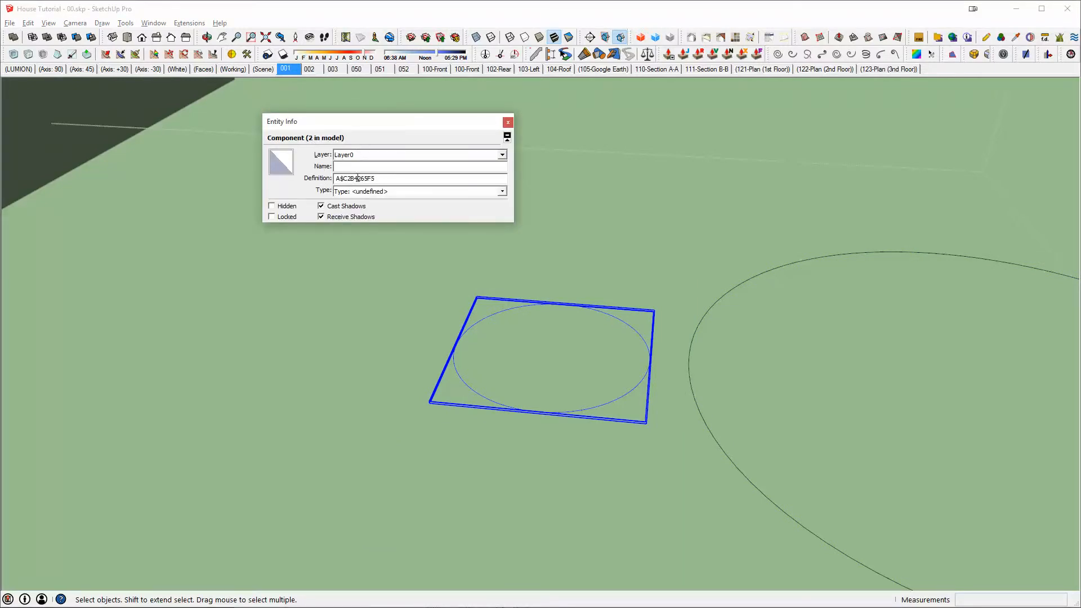
{"action": "left_click", "coordinate": [783, 266]}
{"action": "left_click", "coordinate": [544, 332]}
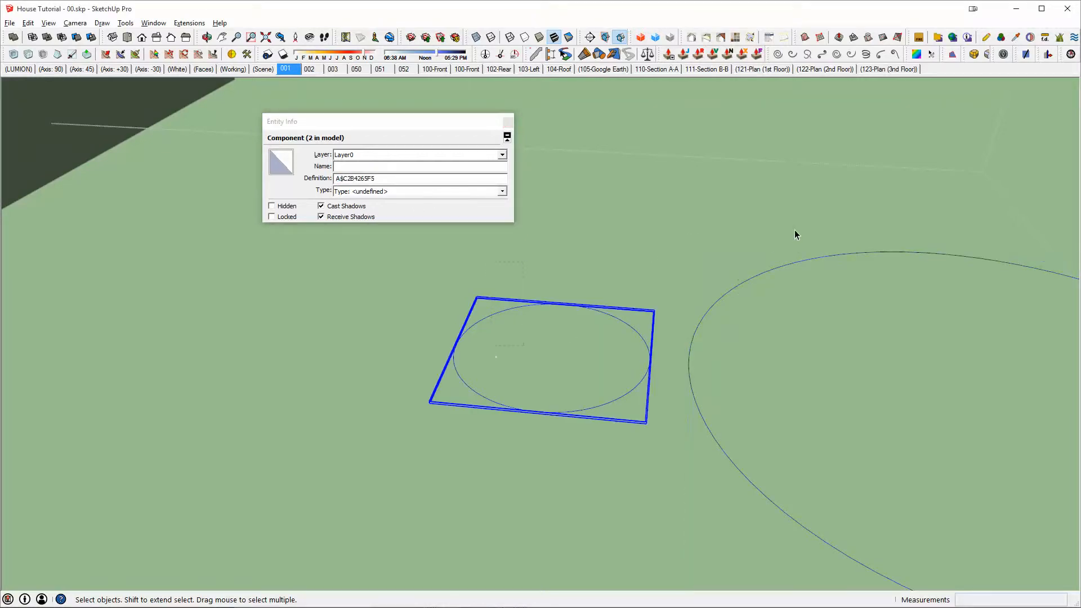
{"action": "left_click", "coordinate": [780, 293]}
{"action": "left_click", "coordinate": [563, 349]}
{"action": "left_click", "coordinate": [746, 319]}
{"action": "left_click", "coordinate": [544, 360]}
{"action": "left_click", "coordinate": [772, 281], "text": "shift"}
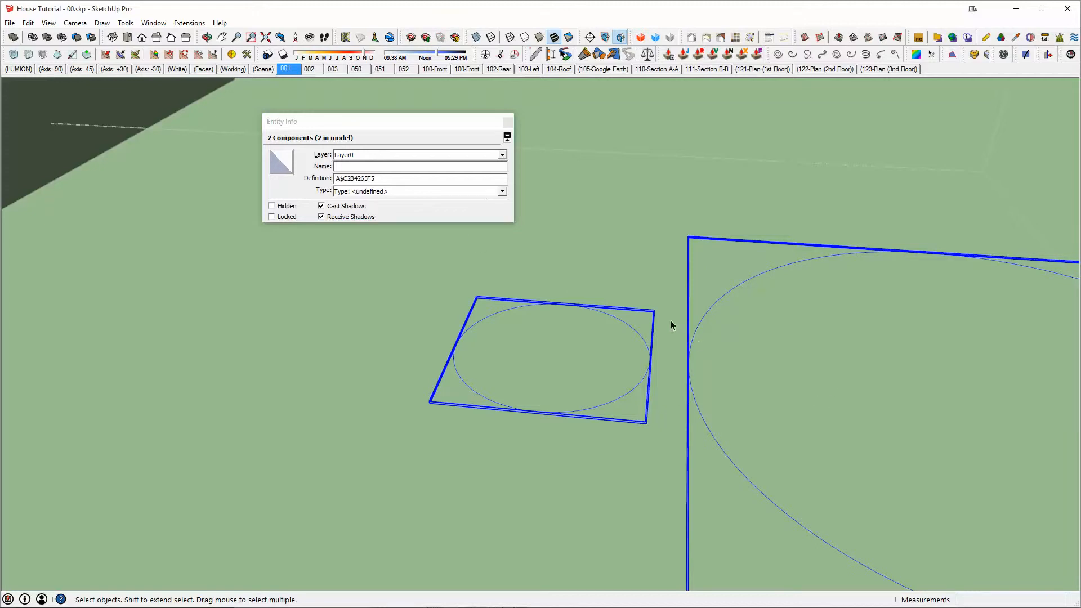
Reload the small circle's component definition from Tree - Palm 01.skp on the Desktop.
{"action": "mouse_move", "coordinate": [782, 277]}
{"action": "middle_mouse_down"}
{"action": "mouse_move", "coordinate": [799, 272]}
{"action": "mouse_move", "coordinate": [779, 289]}
{"action": "middle_mouse_up"}
{"action": "scroll", "coordinate": [795, 272], "scroll_direction": "down", "scroll_amount": 4}
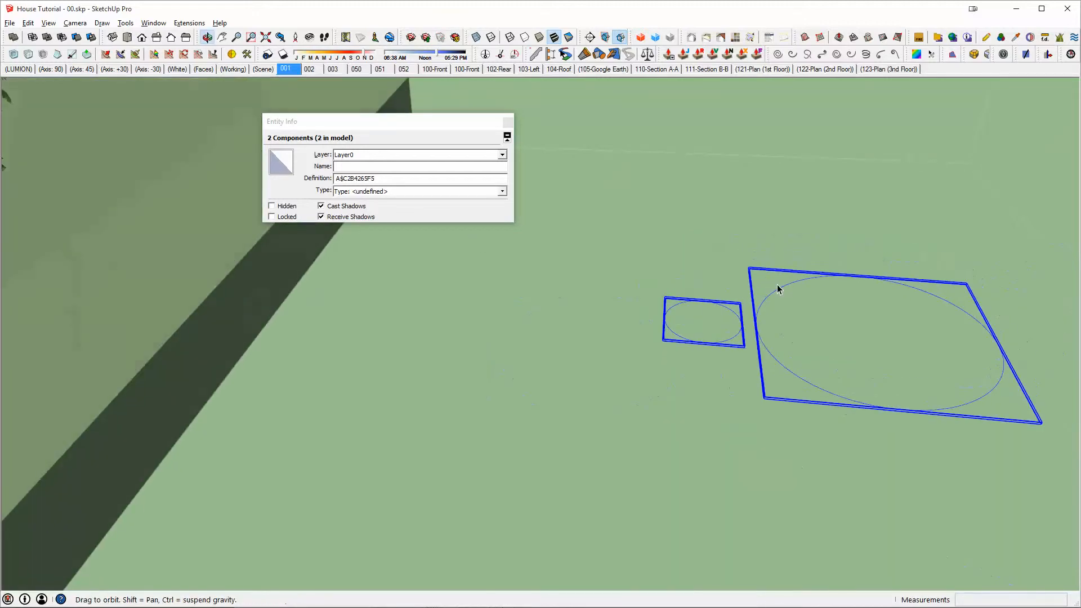
{"action": "left_click", "coordinate": [724, 309]}
{"action": "right_click", "coordinate": [724, 307]}
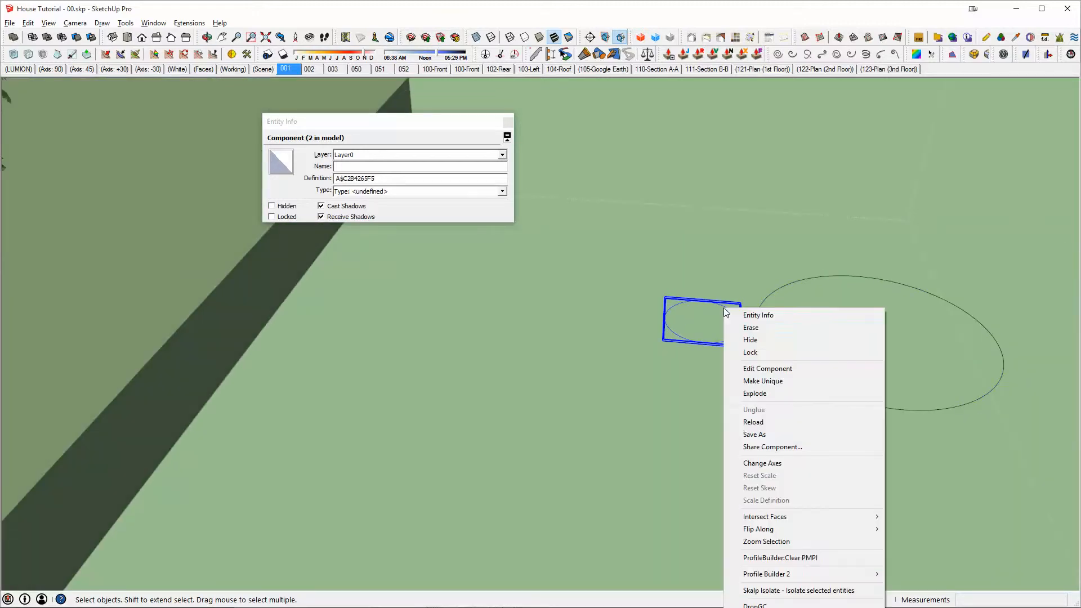
{"action": "left_click", "coordinate": [777, 422]}
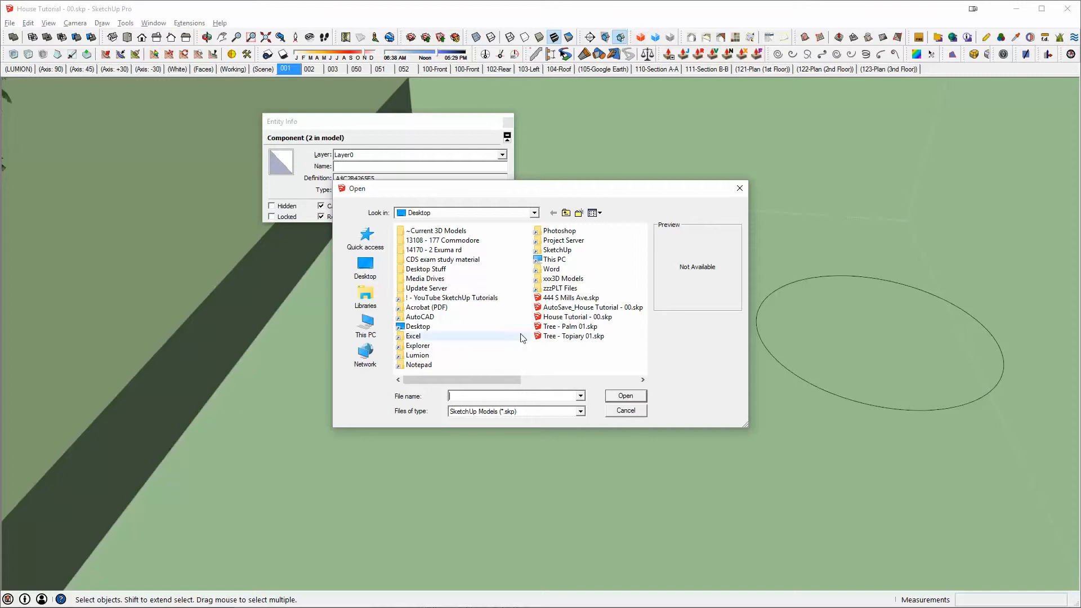
{"action": "double_click", "coordinate": [565, 328]}
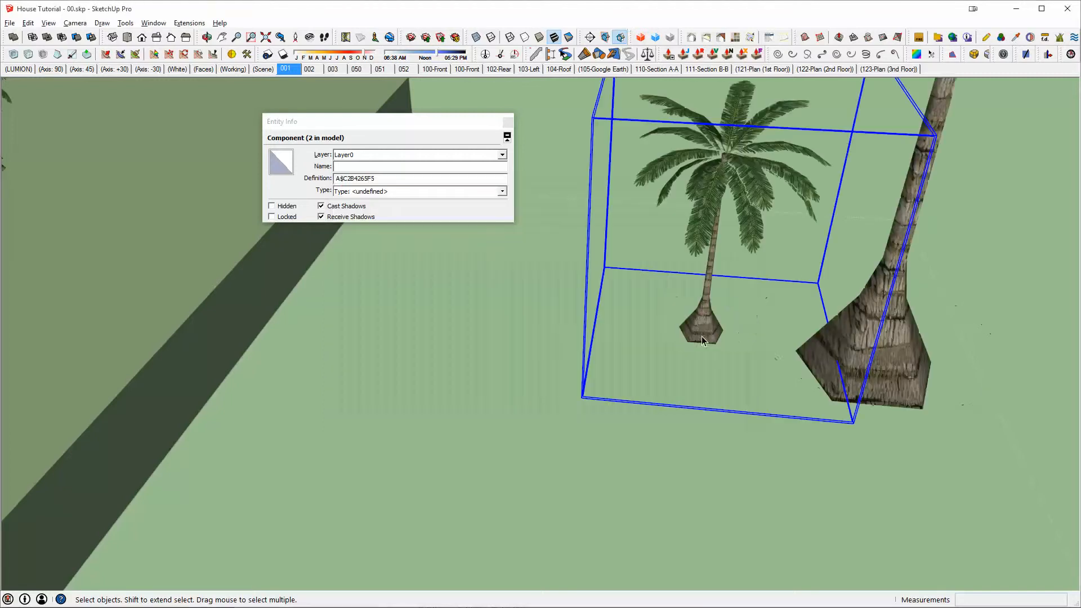
Examine the small and large palm trees and their shared definition in Entity Info, individually and together.
{"action": "scroll", "coordinate": [839, 335], "scroll_direction": "down", "scroll_amount": 2}
{"action": "mouse_move", "coordinate": [839, 335]}
{"action": "middle_mouse_down", "text": "shift"}
{"action": "mouse_move", "coordinate": [724, 410]}
{"action": "mouse_move", "coordinate": [789, 357]}
{"action": "mouse_move", "coordinate": [746, 466]}
{"action": "middle_mouse_up", "text": "shift"}
{"action": "scroll", "coordinate": [789, 357], "scroll_direction": "down", "scroll_amount": 3}
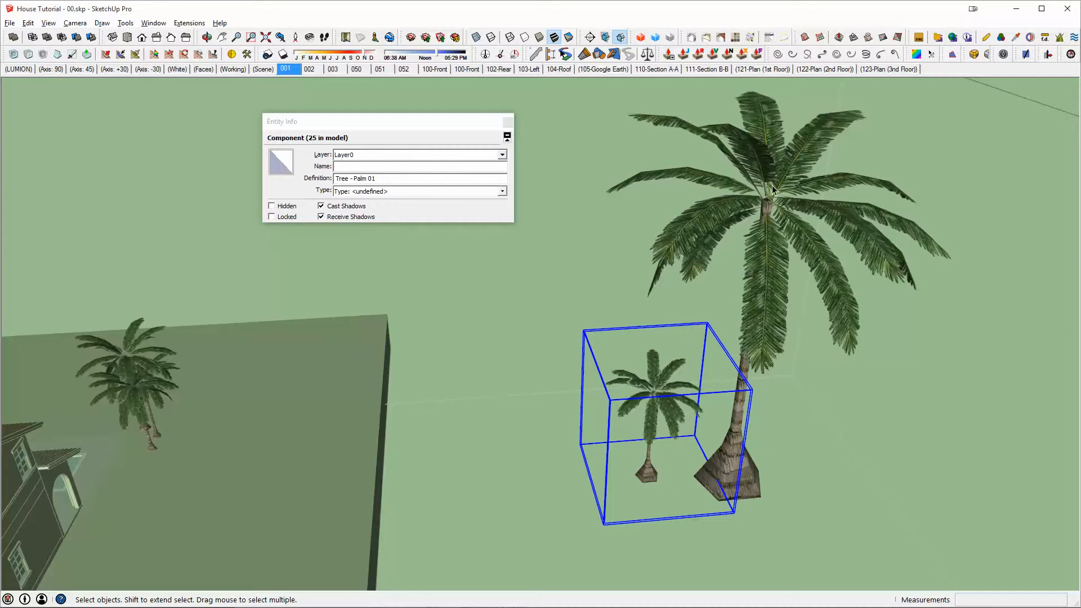
{"action": "left_click", "coordinate": [762, 259]}
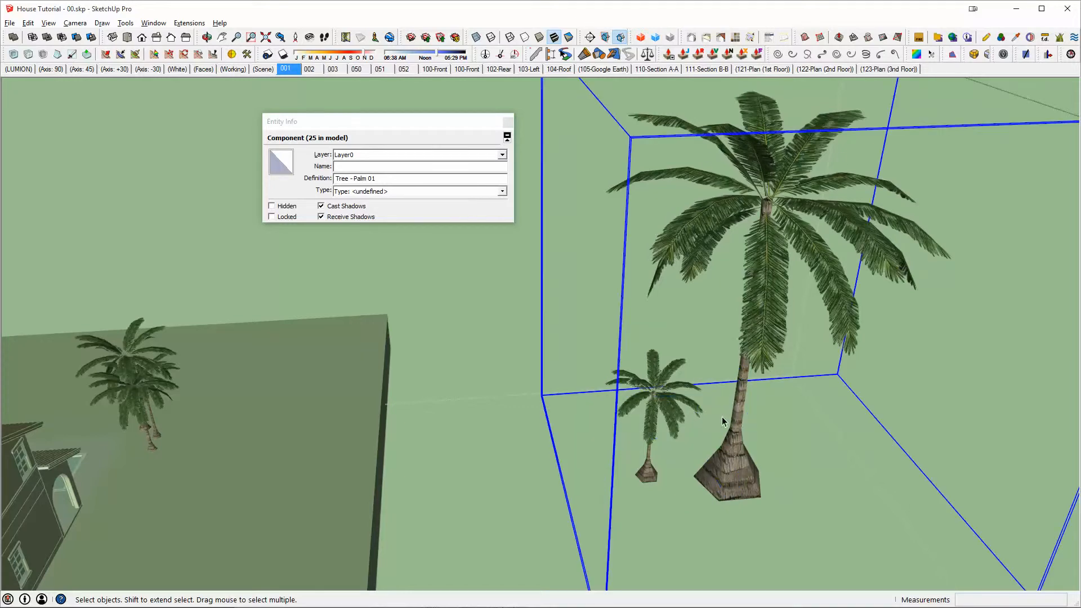
{"action": "scroll", "coordinate": [637, 409], "scroll_direction": "down", "scroll_amount": 1}
{"action": "left_click_drag", "start_coordinate": [796, 353], "coordinate": [622, 465]}
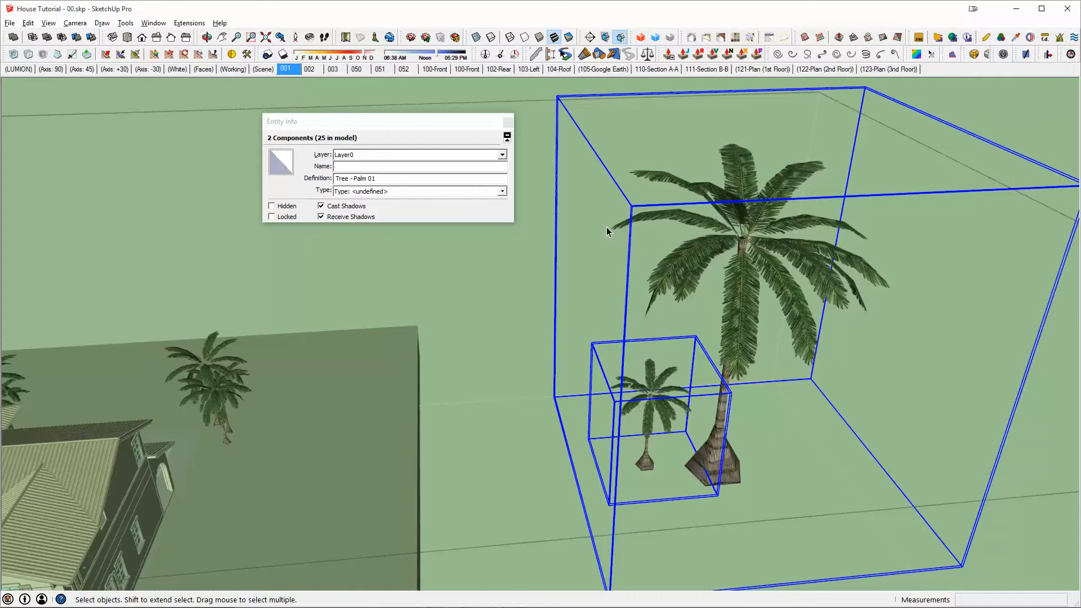
Delete the two test palm trees from the model, and erase the two test circles in the AutoCAD drawing.
{"action": "key", "text": "Delete"}
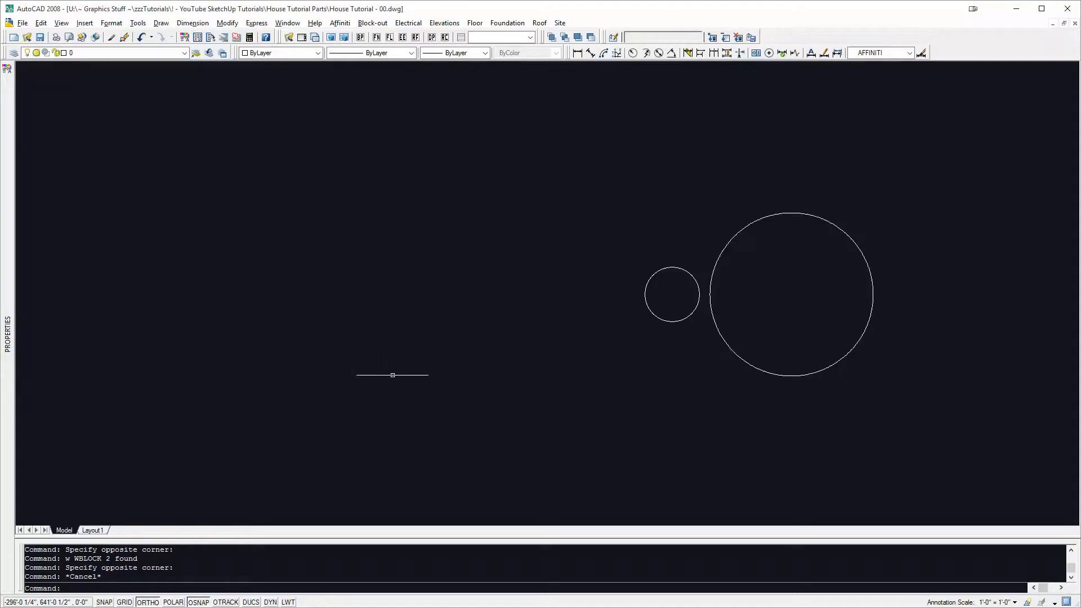
{"action": "scroll", "coordinate": [659, 297], "scroll_direction": "down", "scroll_amount": 3}
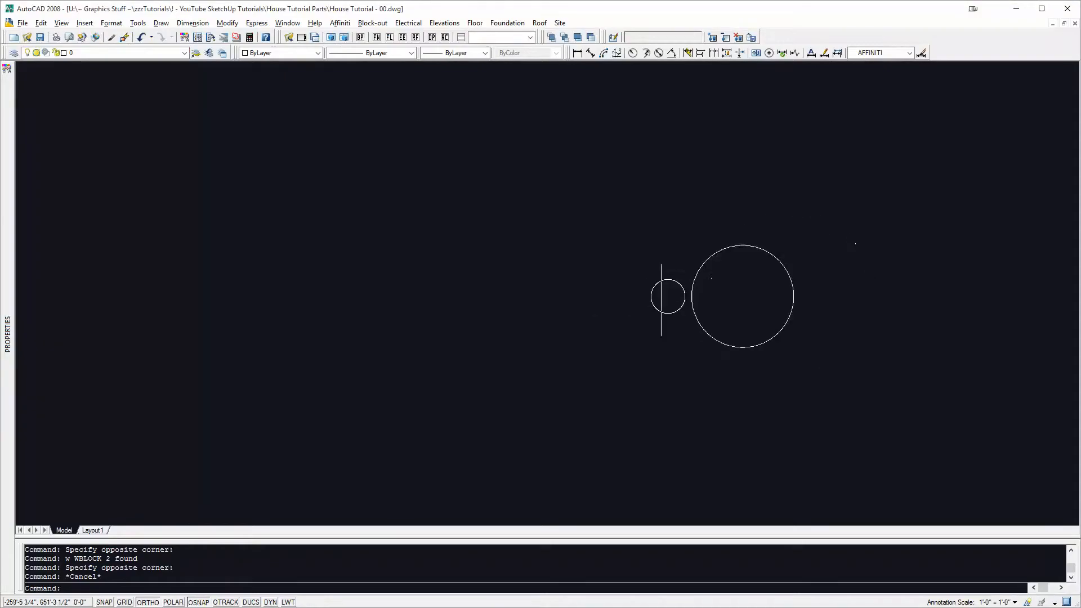
{"action": "left_click", "coordinate": [721, 342]}
{"action": "left_click", "coordinate": [655, 305]}
{"action": "scroll", "coordinate": [803, 309], "scroll_direction": "down", "scroll_amount": 5}
{"action": "key", "text": "Escape"}
Examine the sizes and rotations of the four overlapping shrub blocks in the column beside the house's front corner.
{"action": "scroll", "coordinate": [642, 320], "scroll_direction": "up", "scroll_amount": 8}
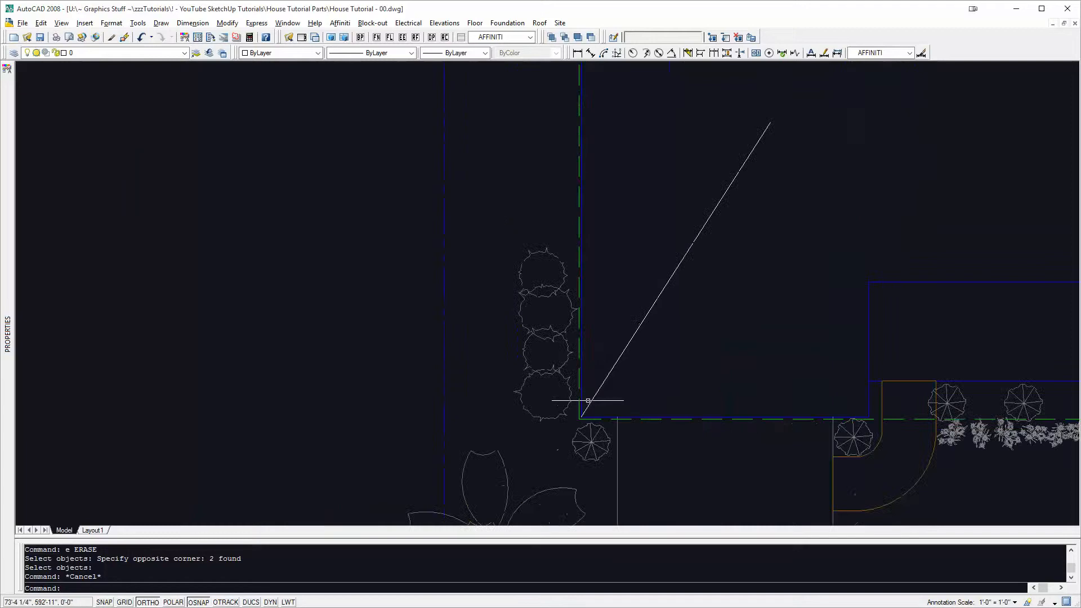
{"action": "scroll", "coordinate": [642, 320], "scroll_direction": "up", "scroll_amount": 4}
{"action": "key", "text": "Escape"}
{"action": "left_click", "coordinate": [690, 264]}
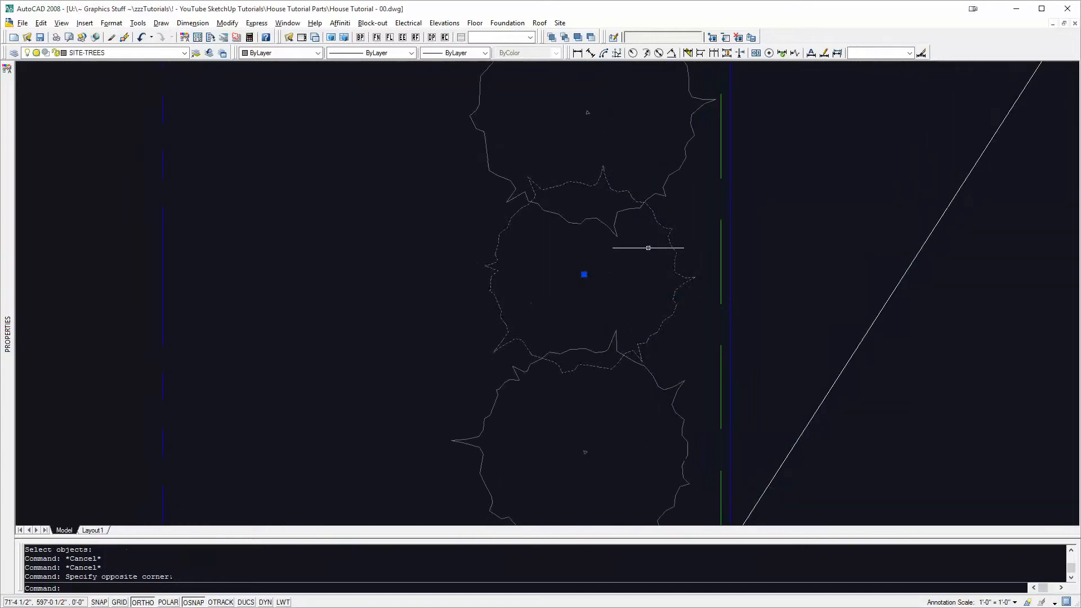
{"action": "key", "text": "Escape"}
{"action": "middle_click_drag", "start_coordinate": [690, 260], "coordinate": [693, 306]}
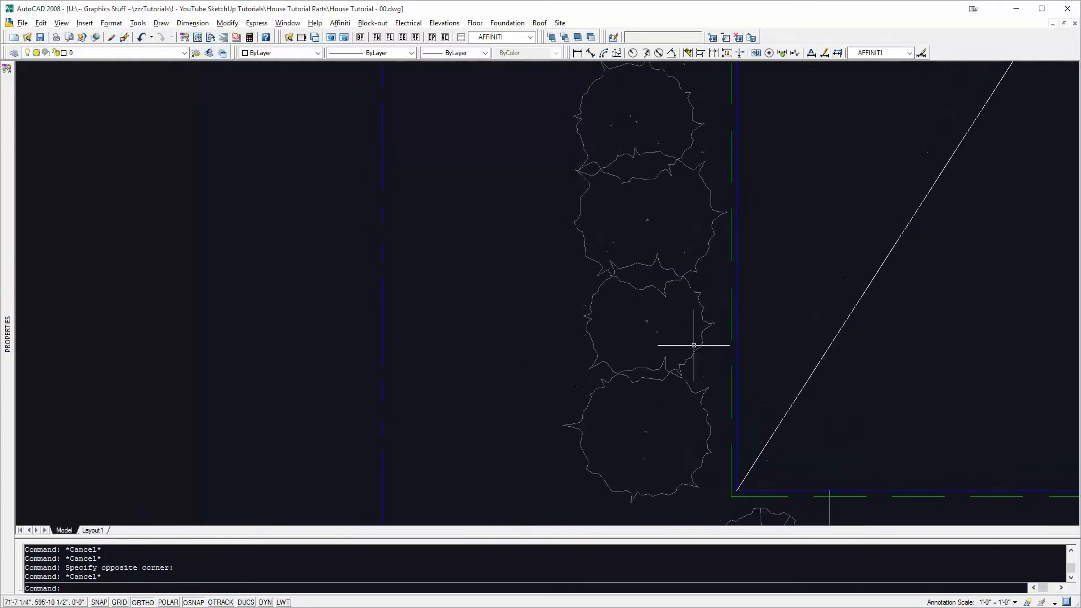
{"action": "left_click", "coordinate": [689, 385]}
{"action": "key", "text": "Escape"}
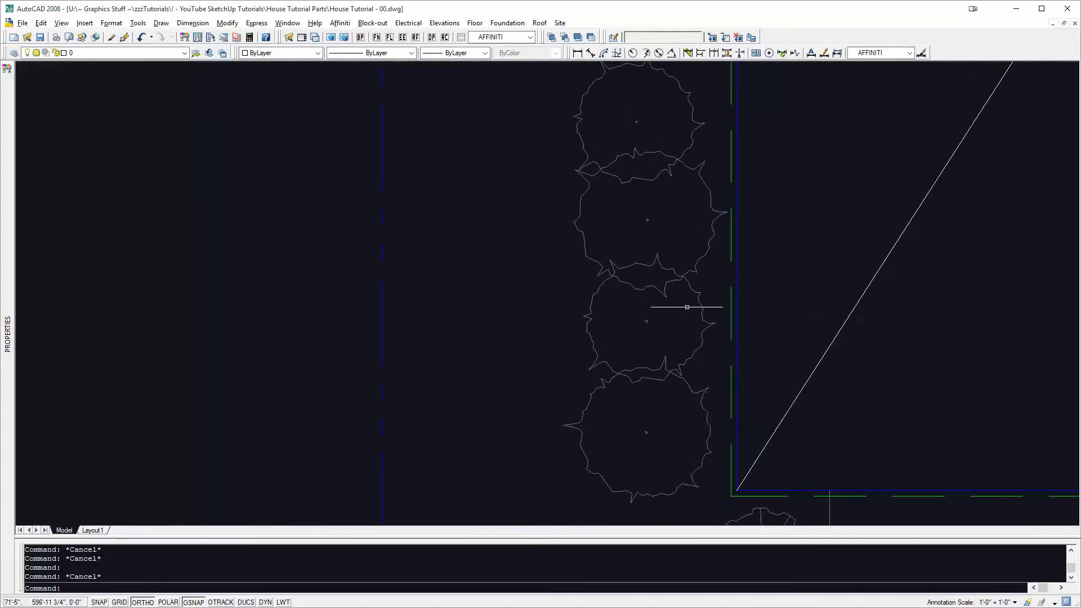
{"action": "key", "text": "Escape"}
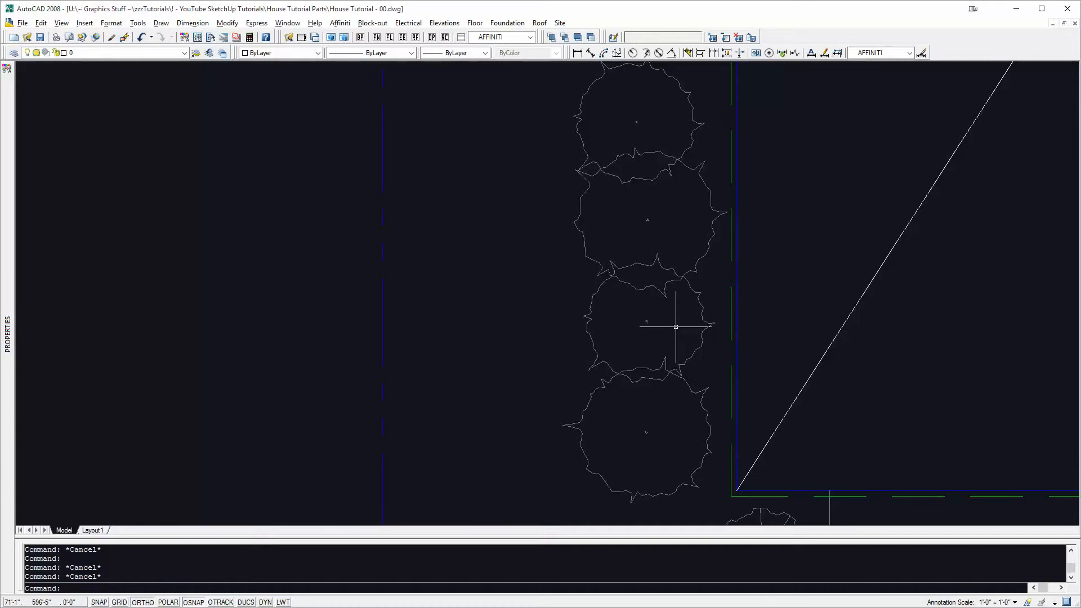
{"action": "middle_click_drag", "start_coordinate": [676, 327], "coordinate": [690, 404]}
{"action": "mouse_move", "coordinate": [699, 300]}
{"action": "middle_mouse_down"}
{"action": "mouse_move", "coordinate": [707, 314]}
{"action": "mouse_move", "coordinate": [685, 267]}
{"action": "middle_mouse_up"}
{"action": "key", "text": "Escape"}
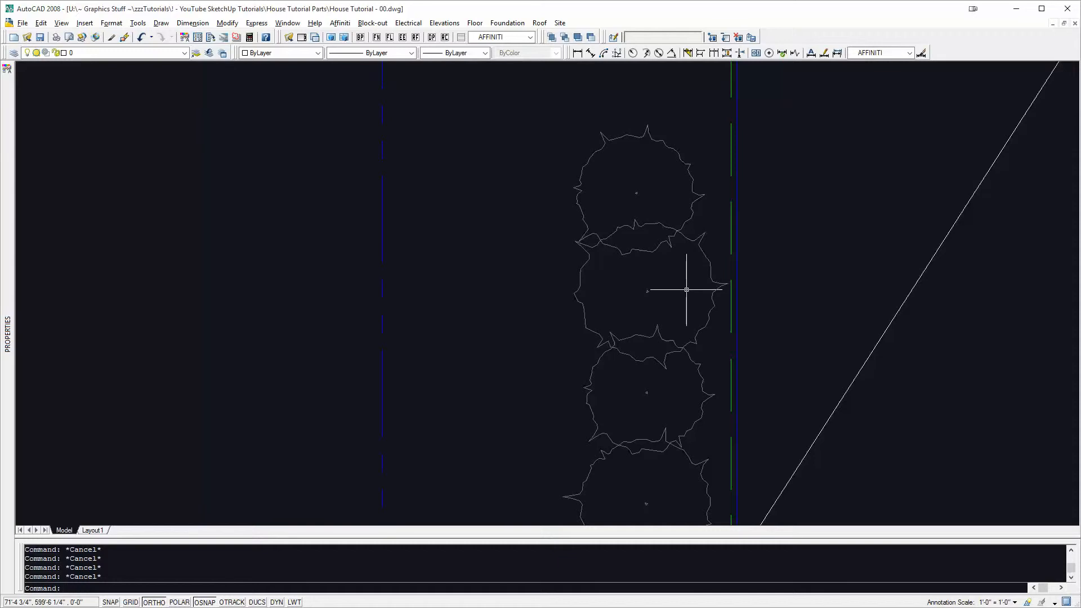
{"action": "middle_click_drag", "start_coordinate": [692, 290], "coordinate": [683, 291]}
{"action": "scroll", "coordinate": [621, 210], "scroll_direction": "up", "scroll_amount": 3}
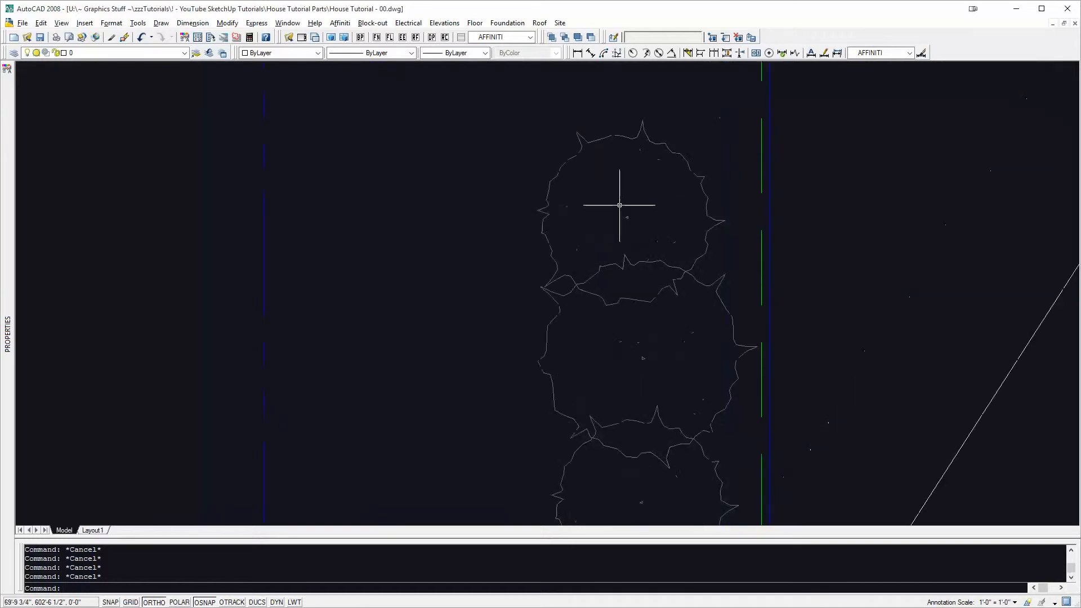
{"action": "scroll", "coordinate": [669, 194], "scroll_direction": "down", "scroll_amount": 3}
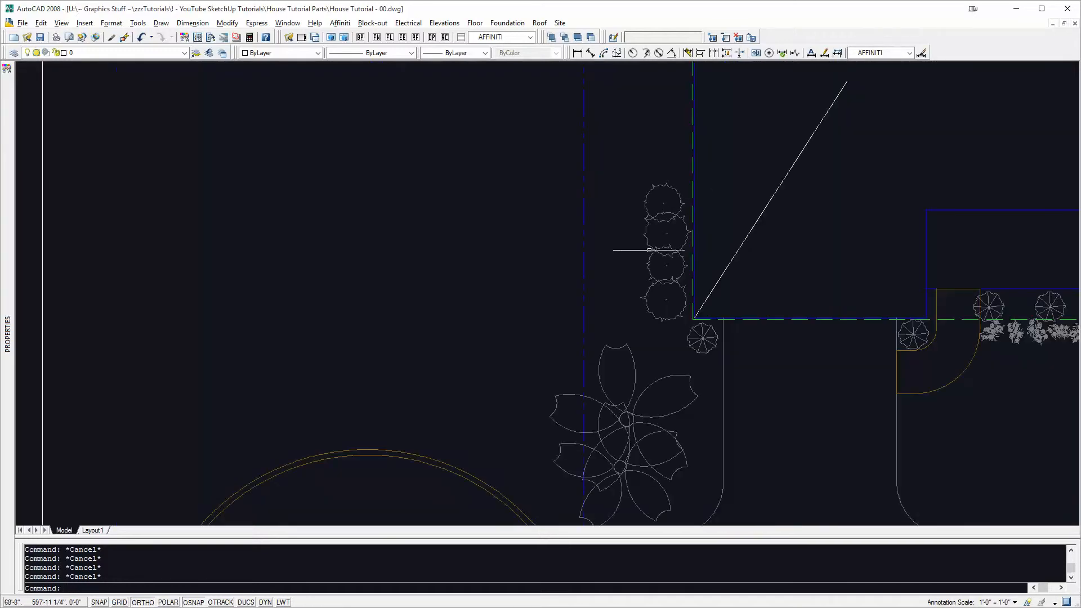
Switch to SketchUp, open the plant block group and inspect the topiary component beside the entry walk.
{"action": "key", "text": "alt+Tab"}
{"action": "scroll", "coordinate": [195, 408], "scroll_direction": "down", "scroll_amount": 4}
{"action": "mouse_move", "coordinate": [495, 362]}
{"action": "middle_mouse_down"}
{"action": "mouse_move", "coordinate": [195, 407]}
{"action": "mouse_move", "coordinate": [457, 307]}
{"action": "mouse_move", "coordinate": [728, 341]}
{"action": "middle_mouse_up"}
{"action": "scroll", "coordinate": [457, 307], "scroll_direction": "up", "scroll_amount": 4}
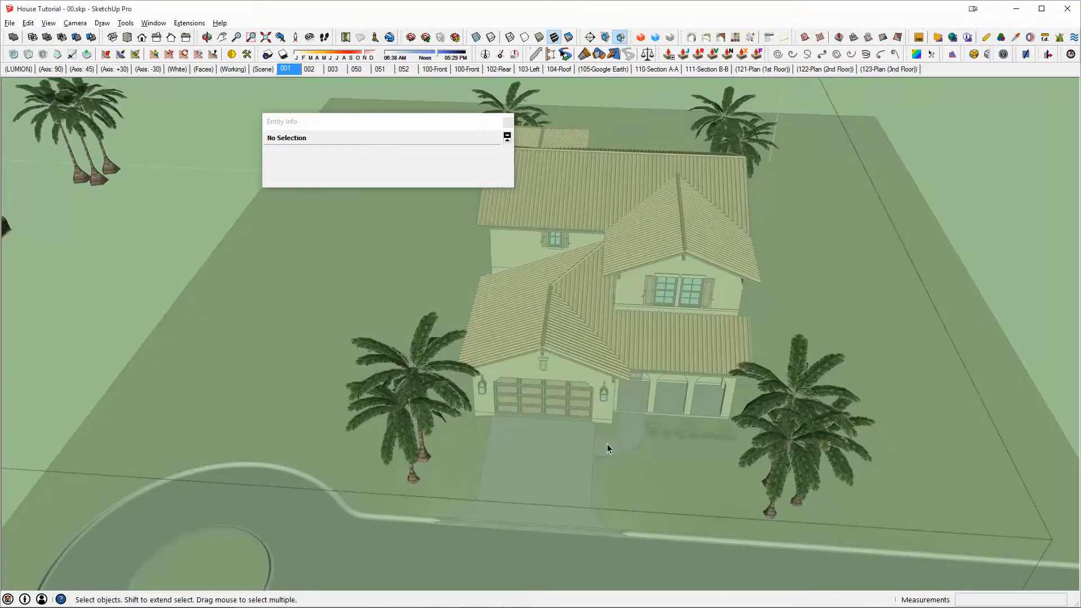
{"action": "scroll", "coordinate": [654, 461], "scroll_direction": "up", "scroll_amount": 5}
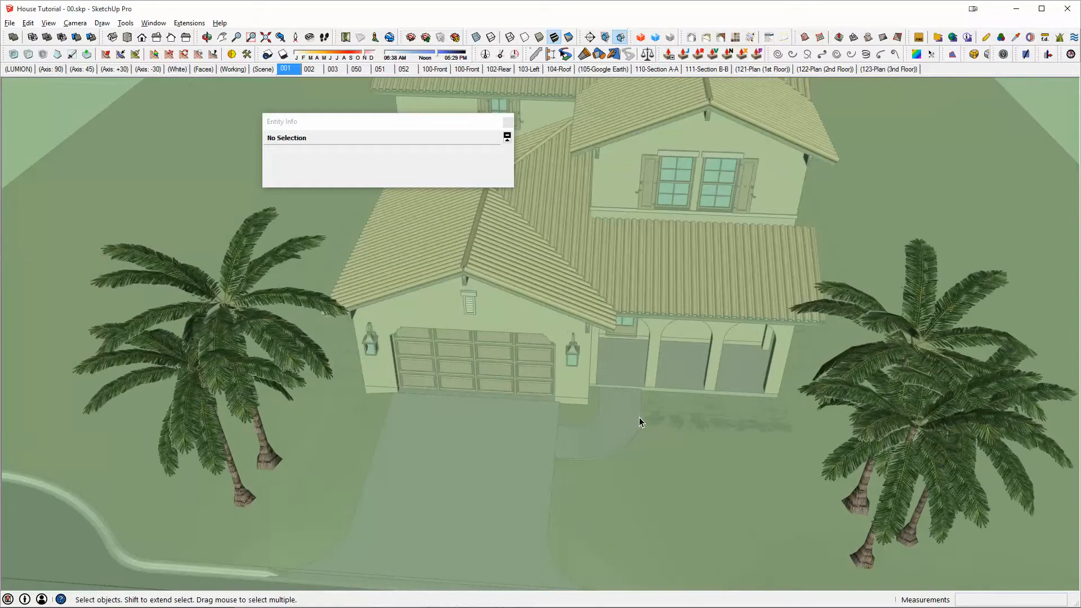
{"action": "scroll", "coordinate": [643, 417], "scroll_direction": "up", "scroll_amount": 2}
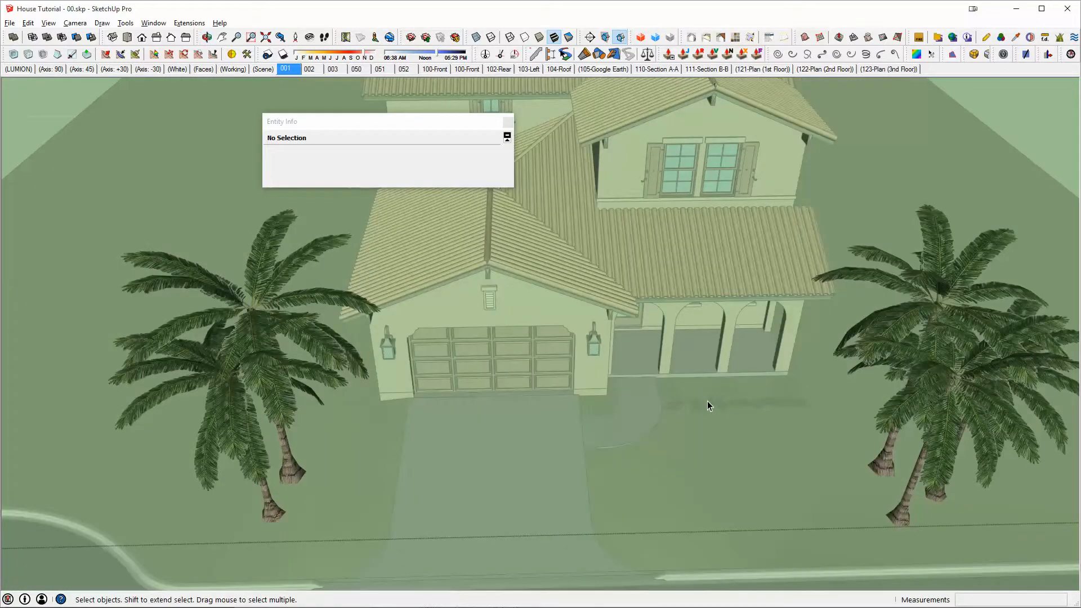
{"action": "scroll", "coordinate": [704, 400], "scroll_direction": "up", "scroll_amount": 4}
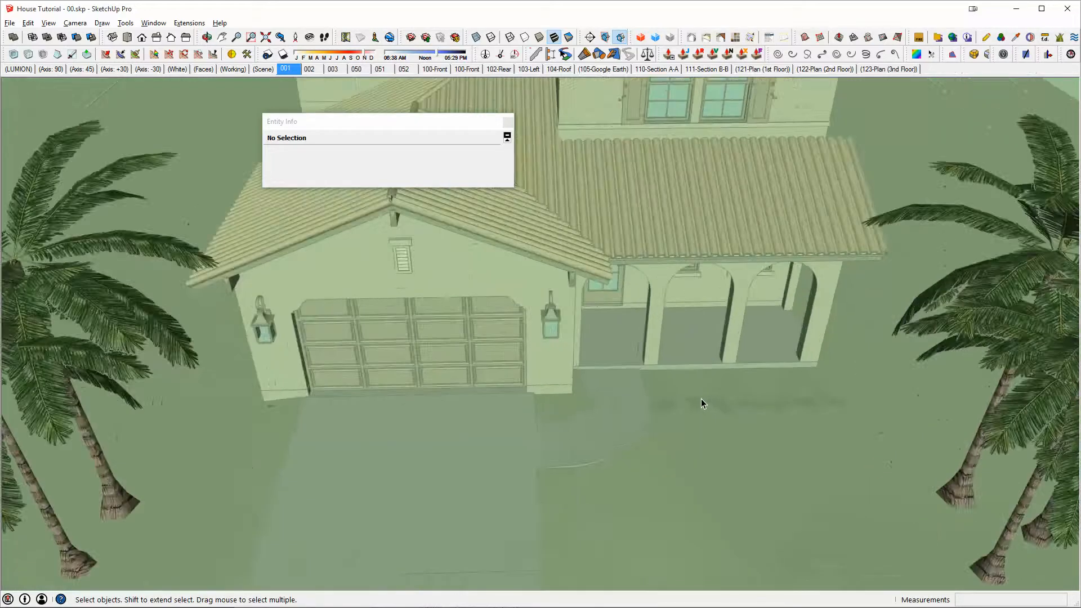
{"action": "left_click", "coordinate": [650, 384]}
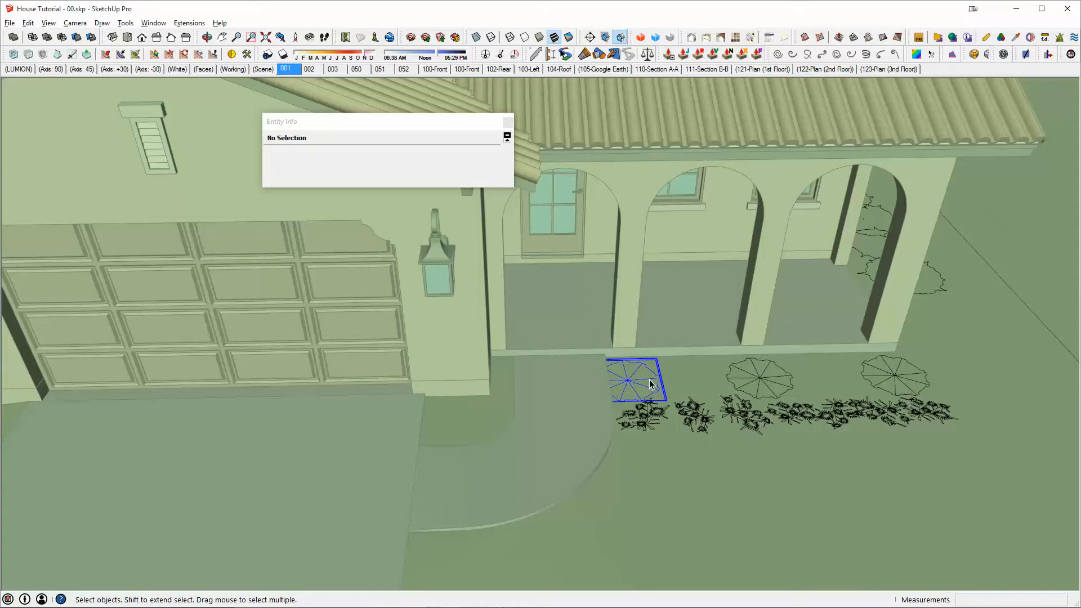
{"action": "scroll", "coordinate": [650, 384], "scroll_direction": "down", "scroll_amount": 6}
{"action": "scroll", "coordinate": [650, 385], "scroll_direction": "down", "scroll_amount": 3}
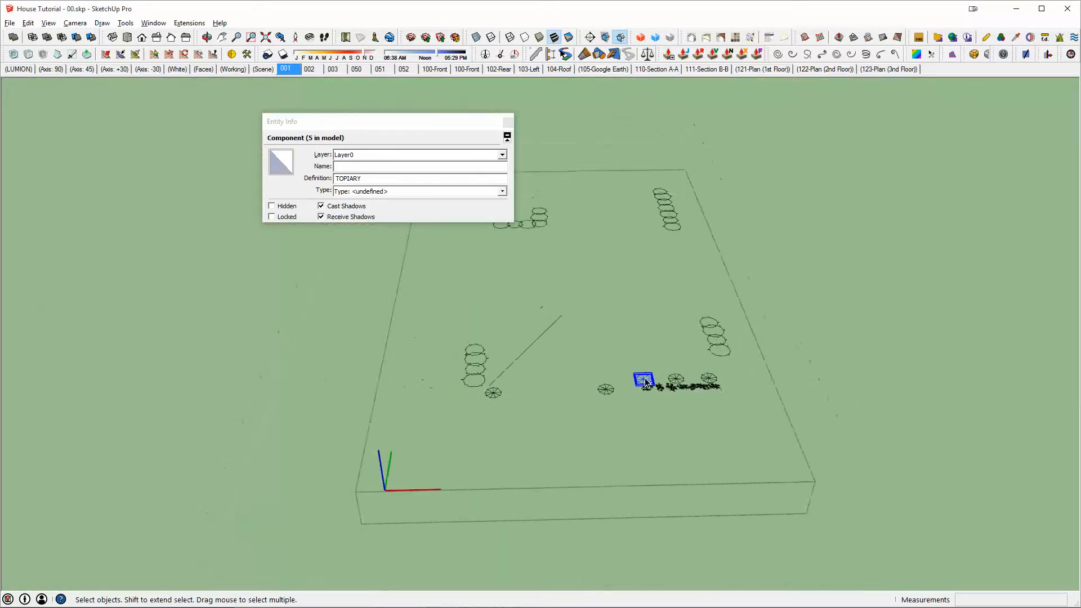
{"action": "scroll", "coordinate": [787, 435], "scroll_direction": "down", "scroll_amount": 2}
Select all the imported plant components inside their group and cut them out of it.
{"action": "left_click_drag", "start_coordinate": [546, 216], "coordinate": [547, 214]}
{"action": "left_click_drag", "start_coordinate": [707, 299], "coordinate": [676, 343], "text": "shift"}
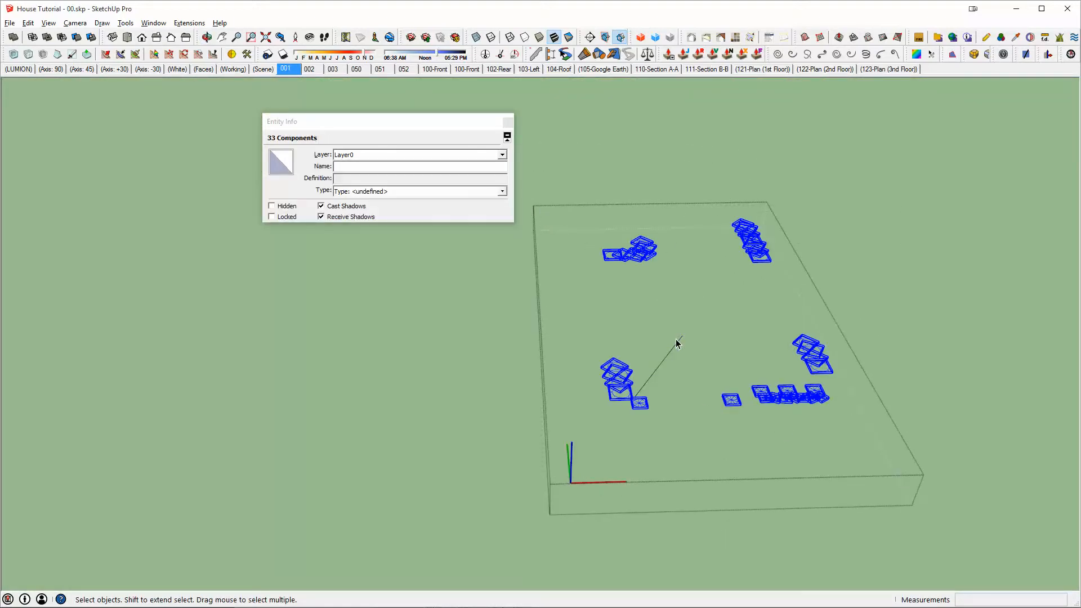
{"action": "scroll", "coordinate": [596, 384], "scroll_direction": "up", "scroll_amount": 2}
{"action": "scroll", "coordinate": [811, 371], "scroll_direction": "up", "scroll_amount": 5}
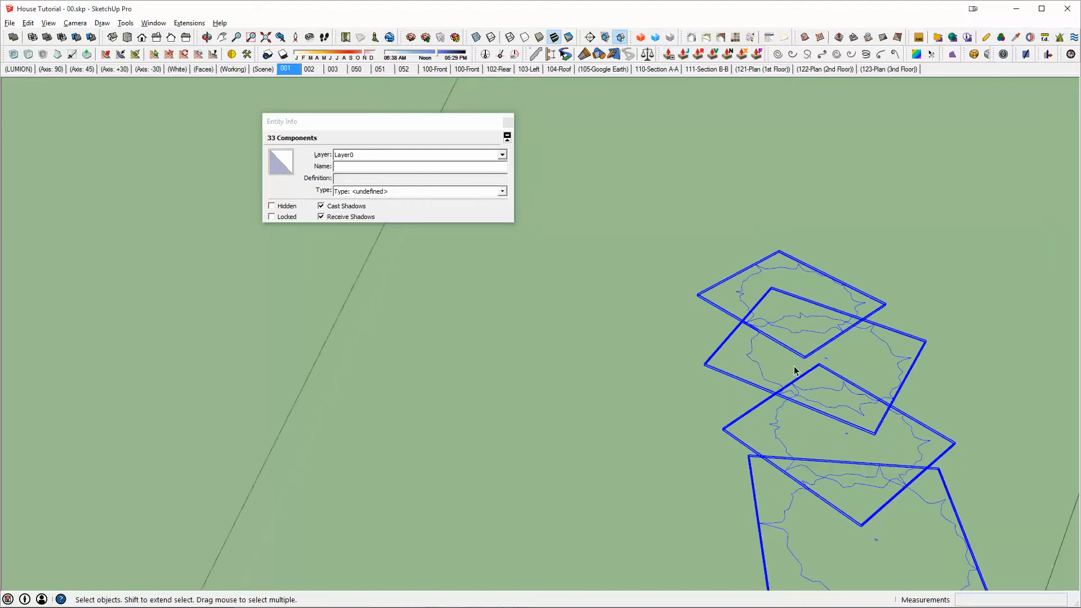
{"action": "middle_click_drag", "start_coordinate": [913, 505], "coordinate": [687, 388]}
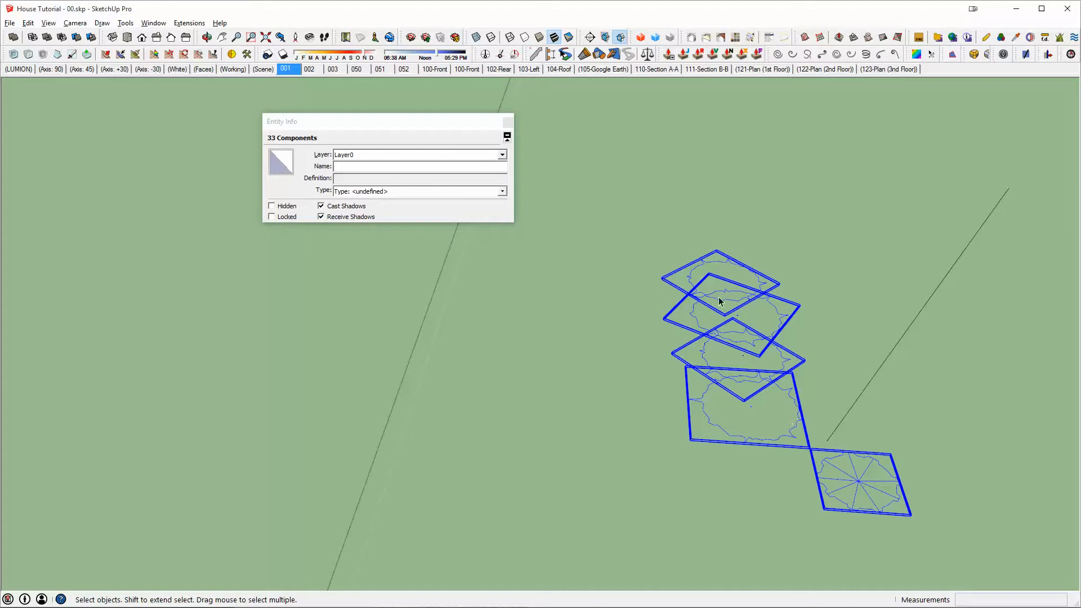
{"action": "scroll", "coordinate": [724, 296], "scroll_direction": "down", "scroll_amount": 8}
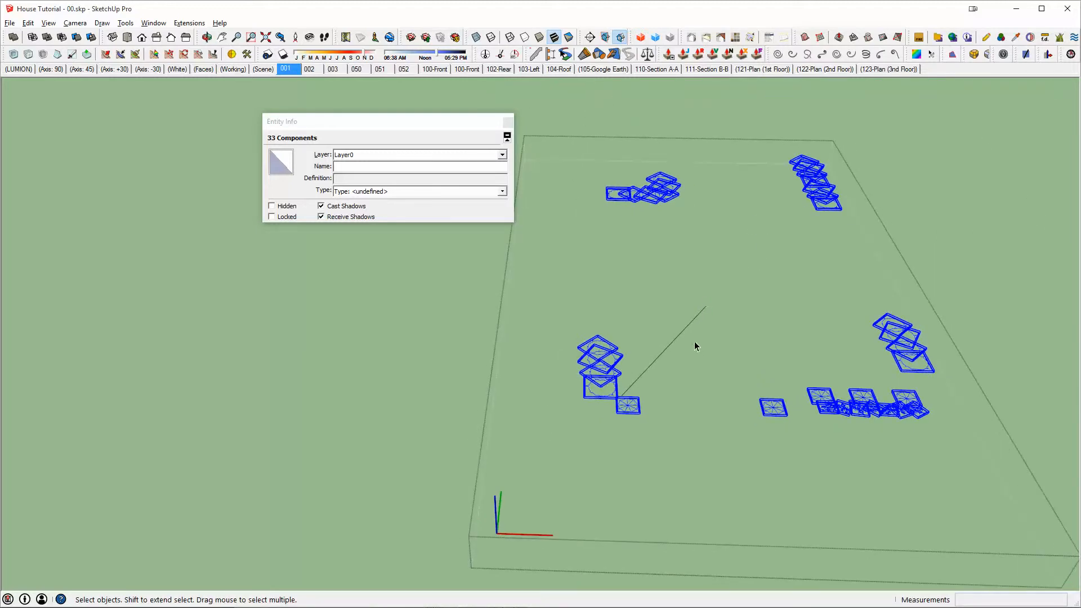
{"action": "key", "text": "Delete"}
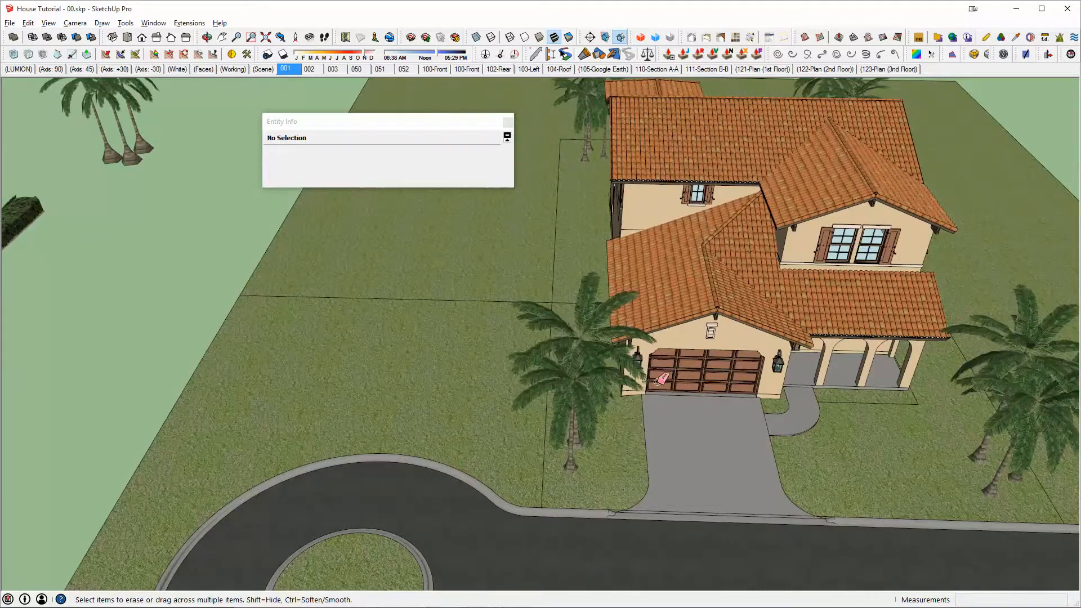
Try to erase the diagonal line behind the garage's front wall.
{"action": "scroll", "coordinate": [660, 379], "scroll_direction": "up", "scroll_amount": 10}
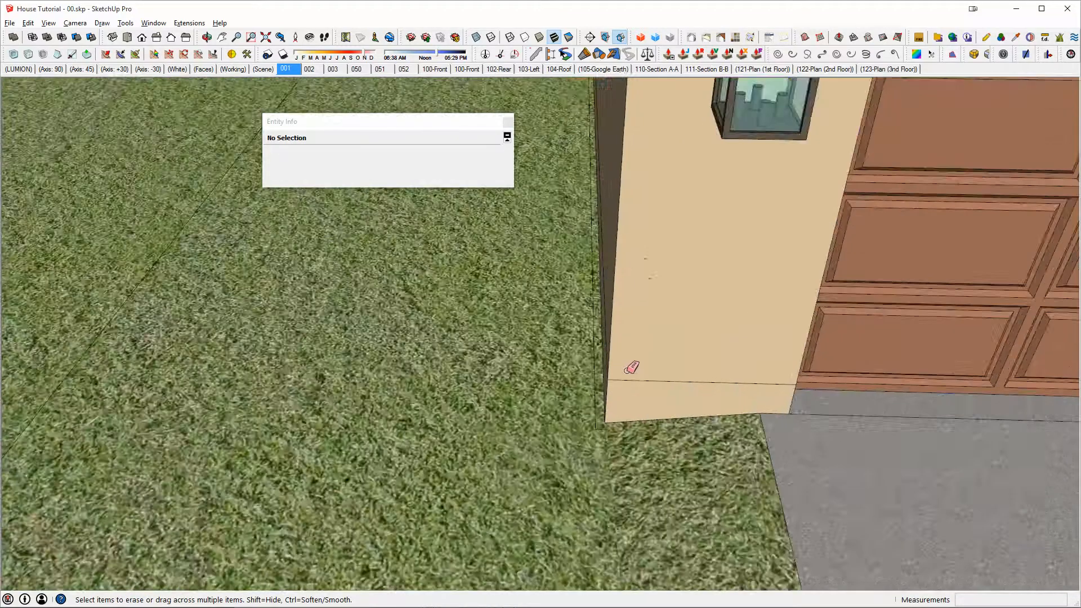
{"action": "key", "text": "space"}
{"action": "right_click", "coordinate": [678, 335]}
{"action": "left_click", "coordinate": [692, 359]}
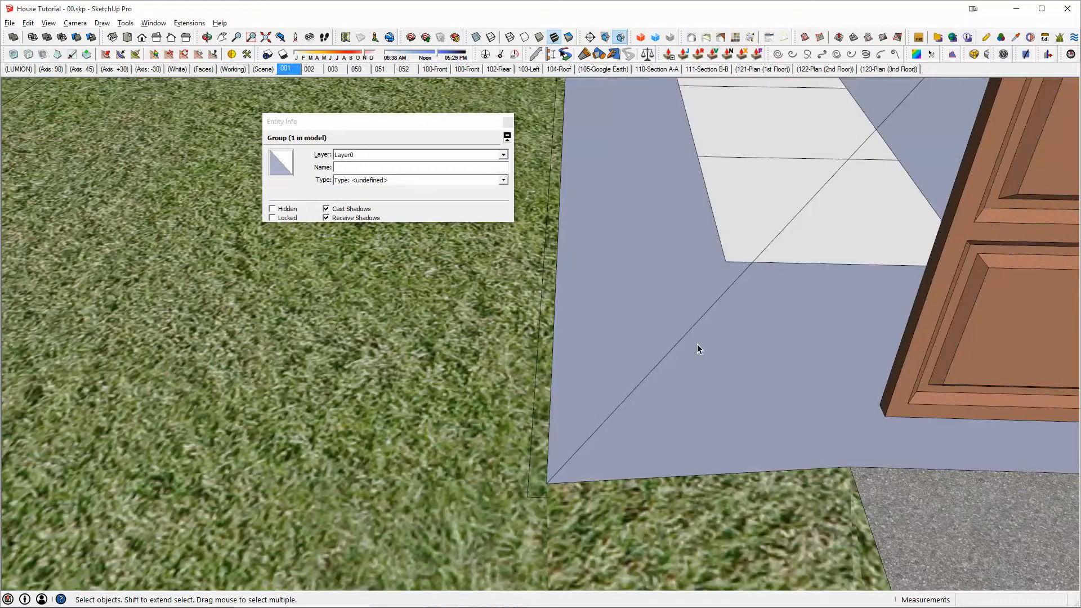
{"action": "key", "text": "e"}
{"action": "key", "text": "ctrl+z"}
{"action": "scroll", "coordinate": [679, 339], "scroll_direction": "down", "scroll_amount": 3}
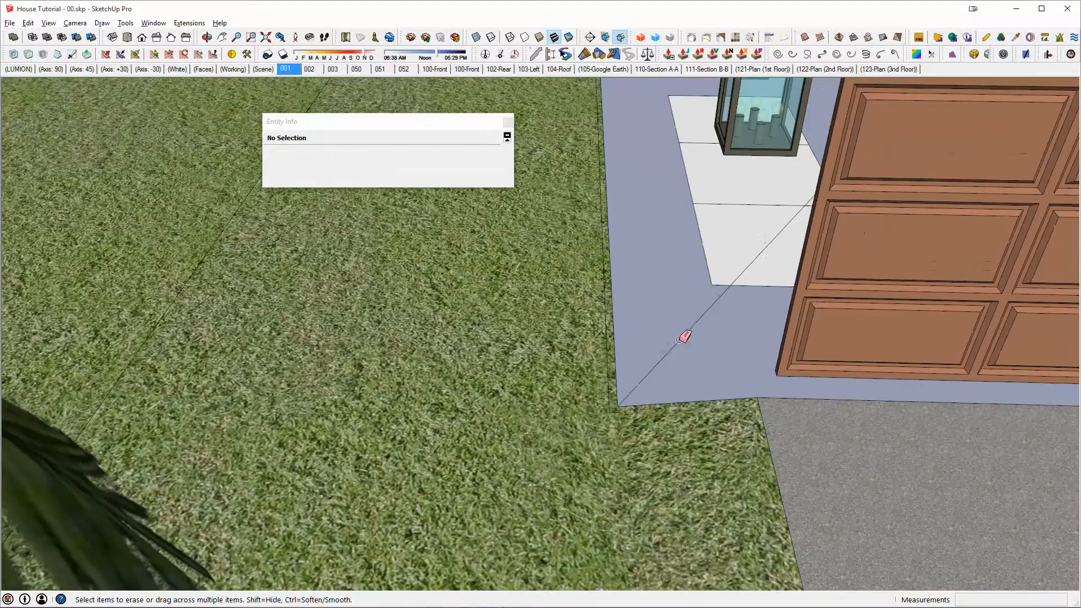
{"action": "left_click", "coordinate": [678, 339]}
{"action": "key", "text": "ctrl+z"}
{"action": "key", "text": "ctrl+z"}
{"action": "scroll", "coordinate": [680, 340], "scroll_direction": "down", "scroll_amount": 3}
{"action": "key", "text": "space"}
{"action": "scroll", "coordinate": [678, 336], "scroll_direction": "down", "scroll_amount": 5}
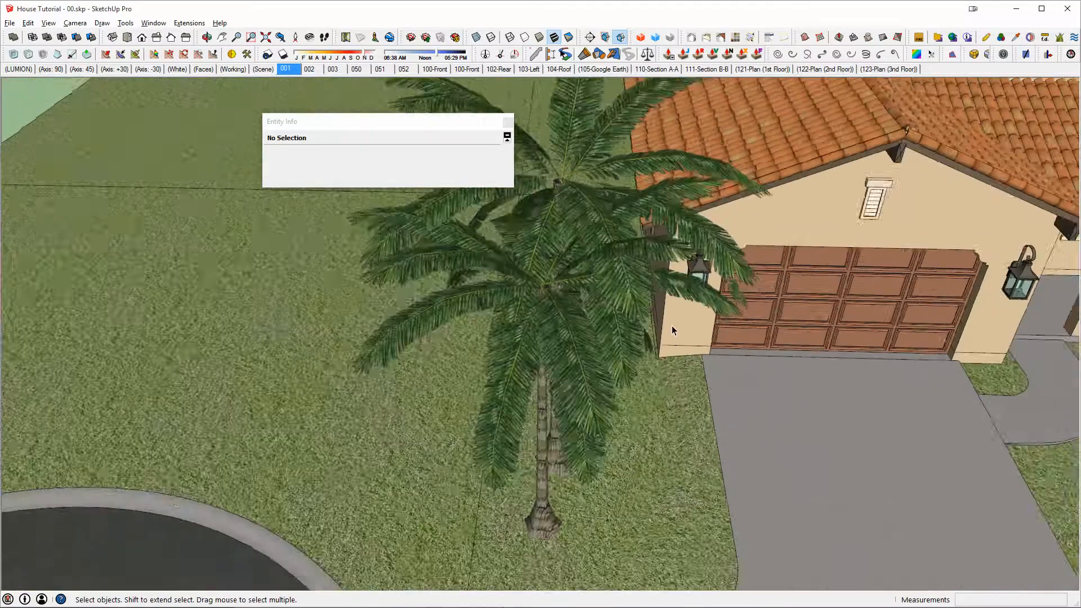
Open the landscape group containing the hedges and paste the cut plant components in place.
{"action": "mouse_move", "coordinate": [353, 257]}
{"action": "middle_mouse_down"}
{"action": "mouse_move", "coordinate": [756, 301]}
{"action": "mouse_move", "coordinate": [700, 266]}
{"action": "mouse_move", "coordinate": [595, 273]}
{"action": "mouse_move", "coordinate": [469, 211]}
{"action": "middle_mouse_up"}
{"action": "scroll", "coordinate": [700, 266], "scroll_direction": "down", "scroll_amount": 3}
{"action": "left_click", "coordinate": [469, 207]}
{"action": "double_click", "coordinate": [468, 205]}
{"action": "double_click", "coordinate": [468, 205]}
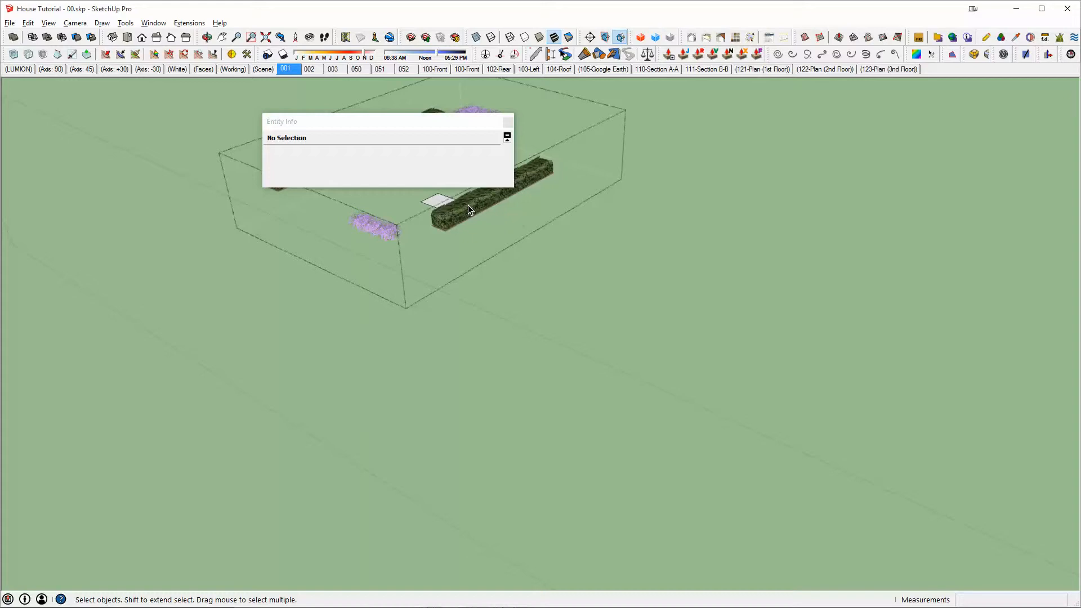
{"action": "key", "text": "ctrl+shift+v"}
Reload the TOPIARY component's definition from Tree - Topiary 01.skp on the Desktop.
{"action": "middle_click_drag", "start_coordinate": [992, 396], "coordinate": [815, 369]}
{"action": "scroll", "coordinate": [887, 384], "scroll_direction": "up", "scroll_amount": 6}
{"action": "scroll", "coordinate": [887, 384], "scroll_direction": "down", "scroll_amount": 3}
{"action": "scroll", "coordinate": [909, 336], "scroll_direction": "down", "scroll_amount": 2}
{"action": "left_click", "coordinate": [815, 369]}
{"action": "right_click", "coordinate": [814, 369]}
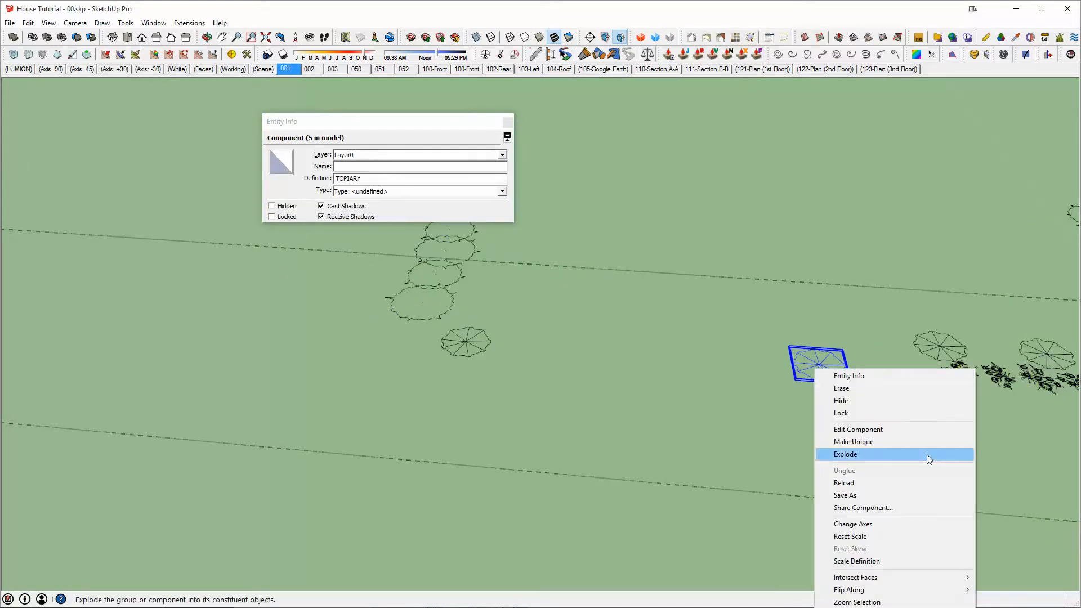
{"action": "left_click", "coordinate": [882, 324]}
{"action": "middle_click_drag", "start_coordinate": [884, 329], "coordinate": [713, 366]}
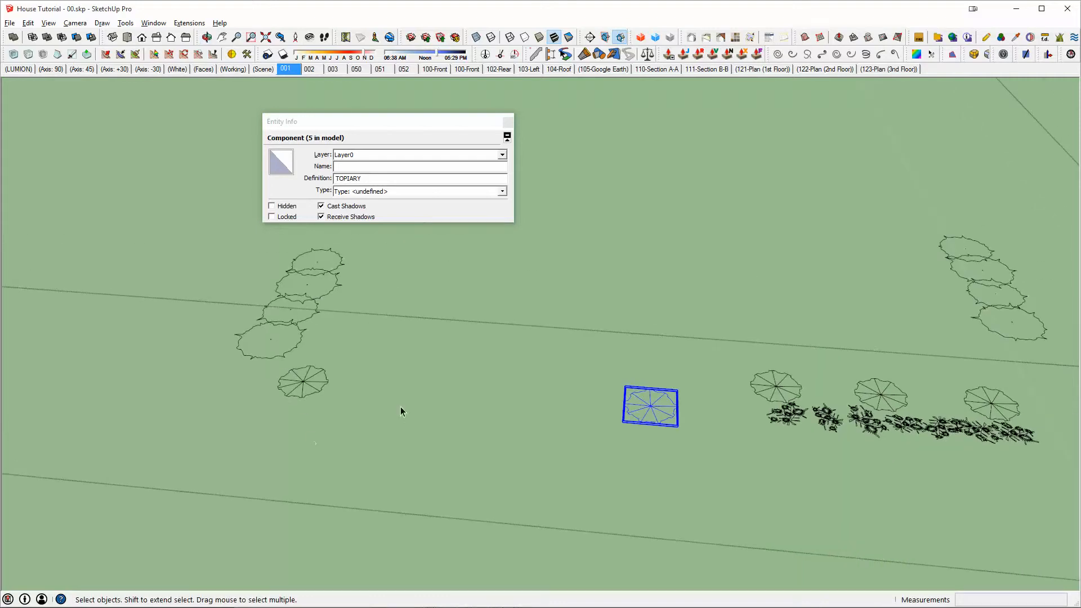
{"action": "right_click", "coordinate": [655, 410]}
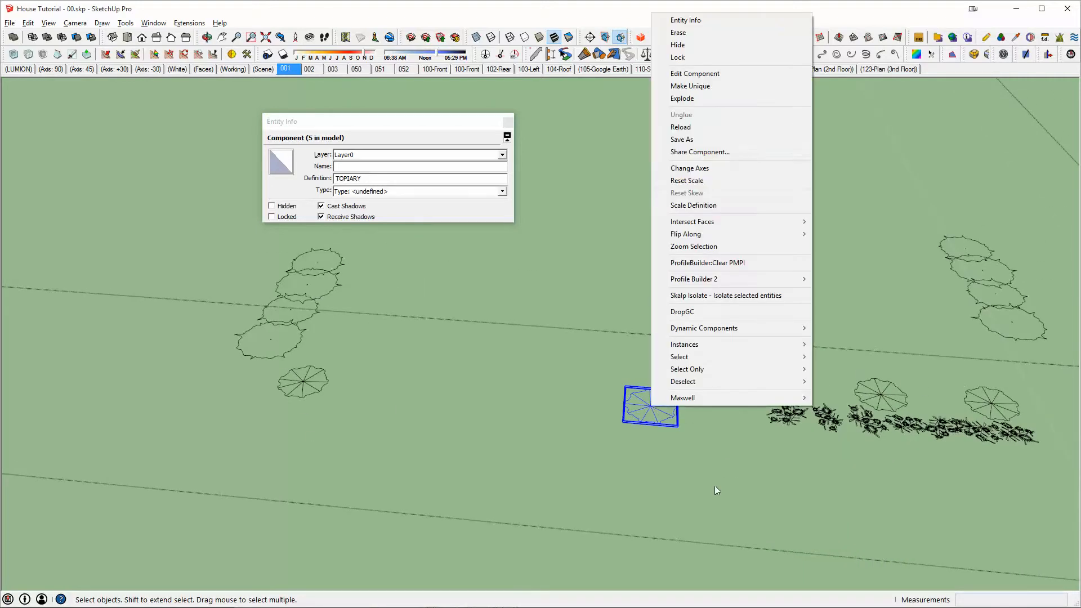
{"action": "left_click", "coordinate": [706, 135]}
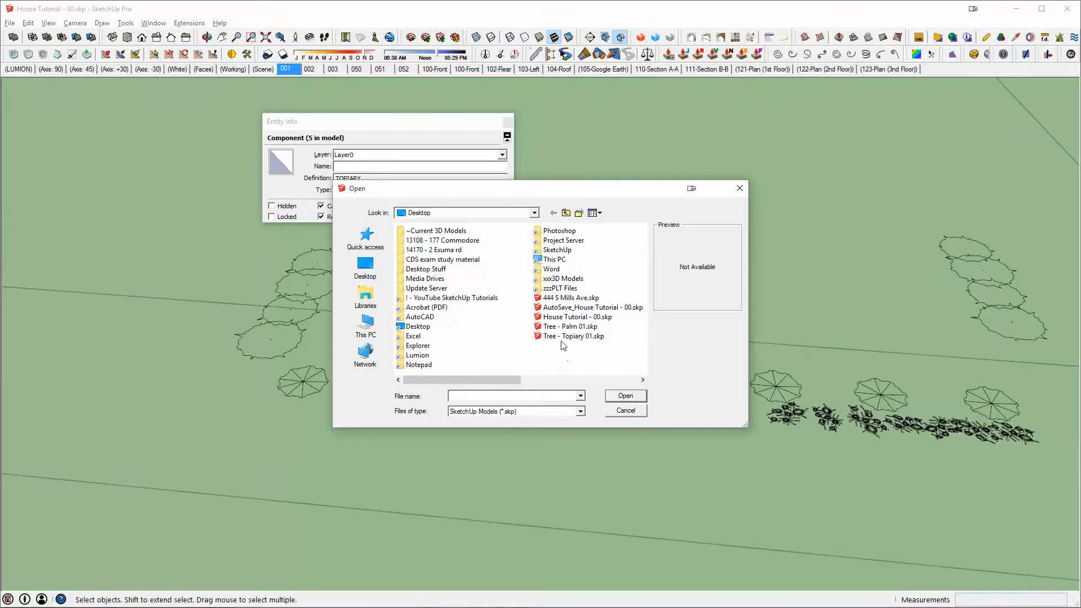
{"action": "left_click", "coordinate": [580, 337]}
{"action": "left_click", "coordinate": [625, 396]}
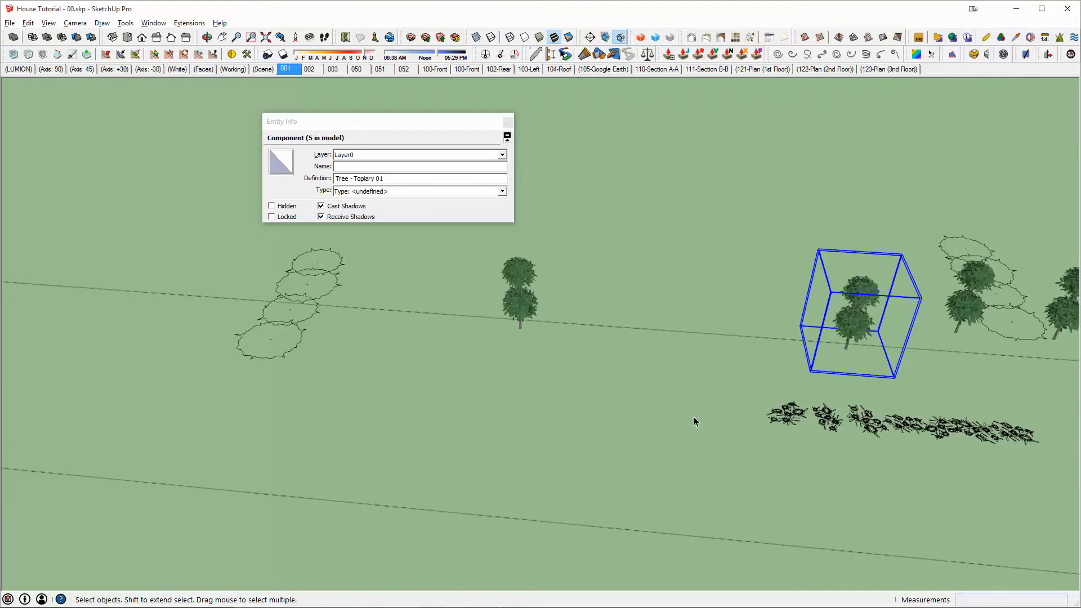
Open a reloaded topiary tree to check its axes against the tree's position, and undo the reload.
{"action": "middle_click_drag", "start_coordinate": [694, 417], "coordinate": [785, 387]}
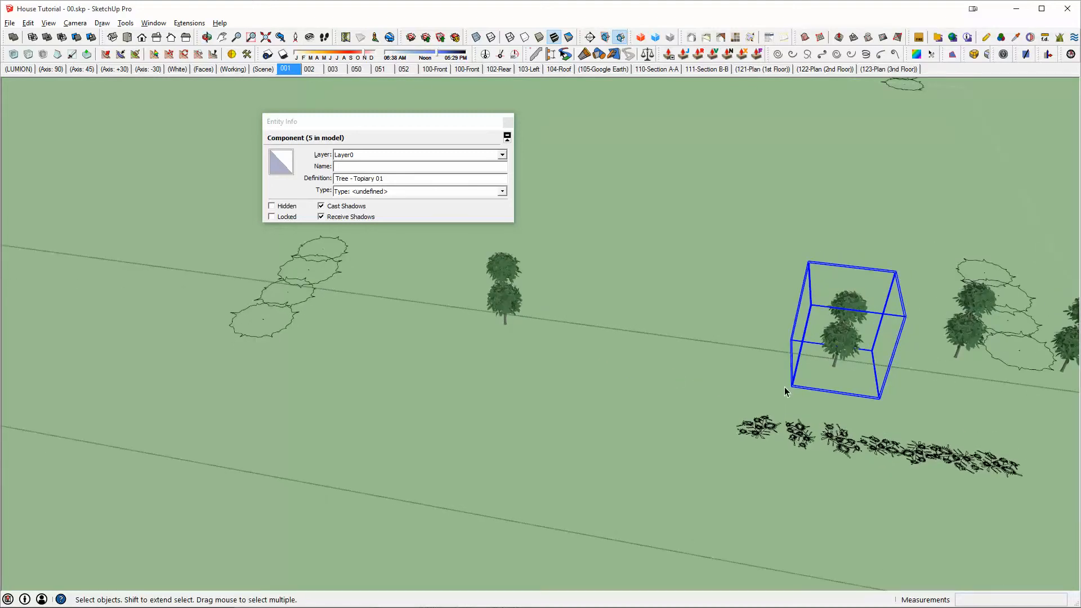
{"action": "double_click", "coordinate": [836, 341]}
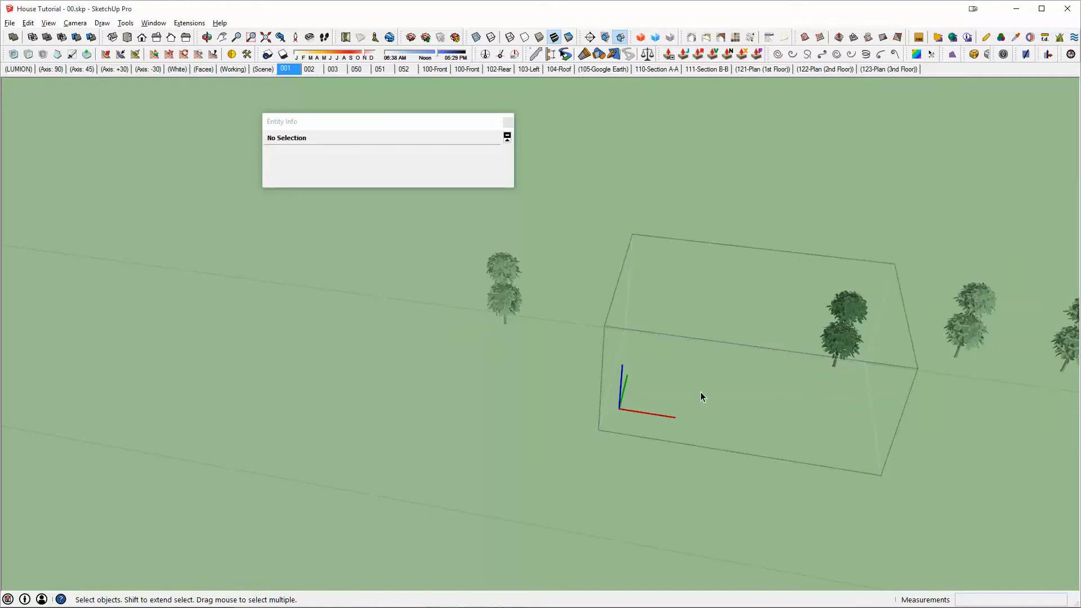
{"action": "key", "text": "ctrl+z"}
{"action": "key", "text": "ctrl+z"}
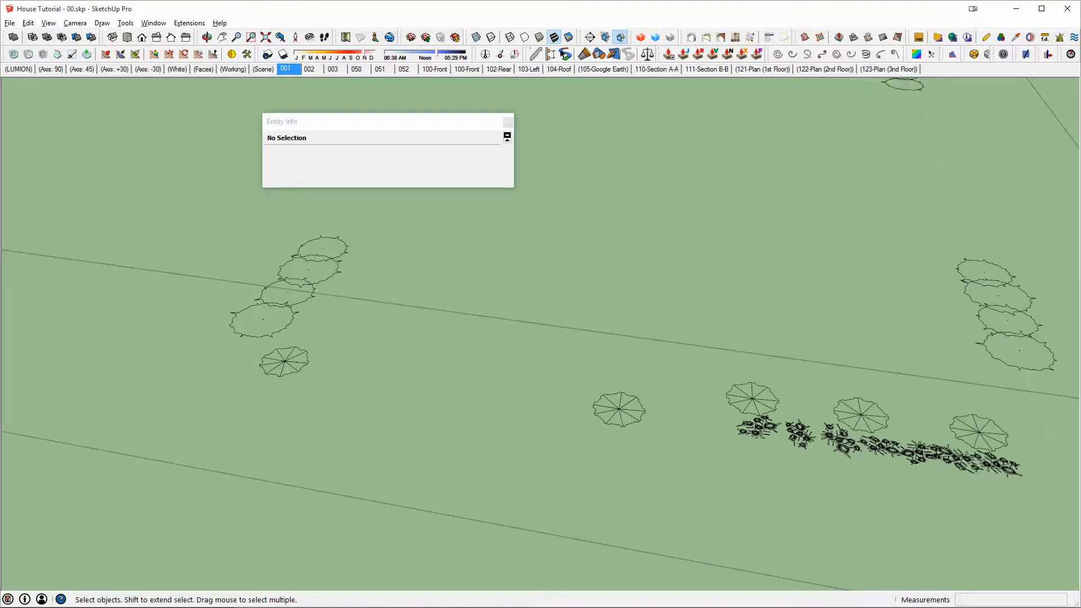
Open Tree - Topiary 01.skp from the Desktop, close Entity Info and bring the tree and the axes origin into view.
{"action": "key", "text": "super+e"}
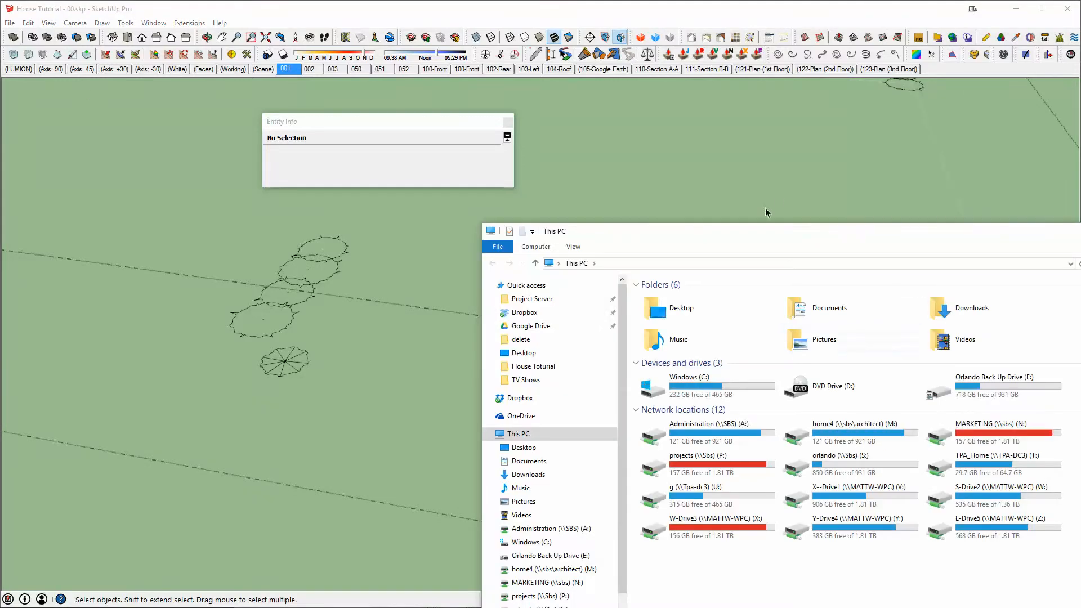
{"action": "double_click", "coordinate": [668, 309]}
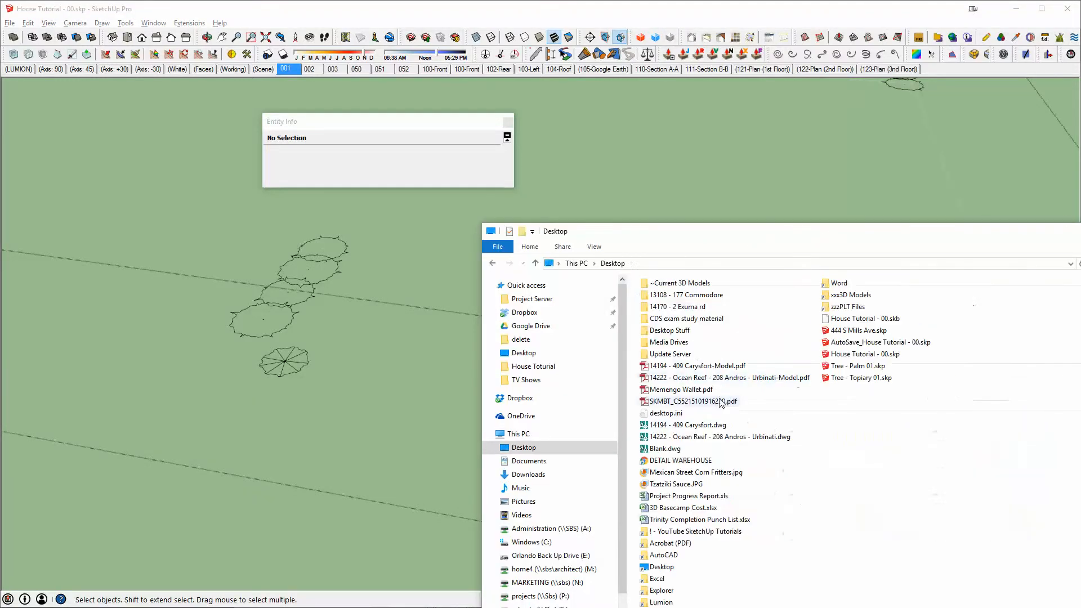
{"action": "left_click", "coordinate": [852, 381]}
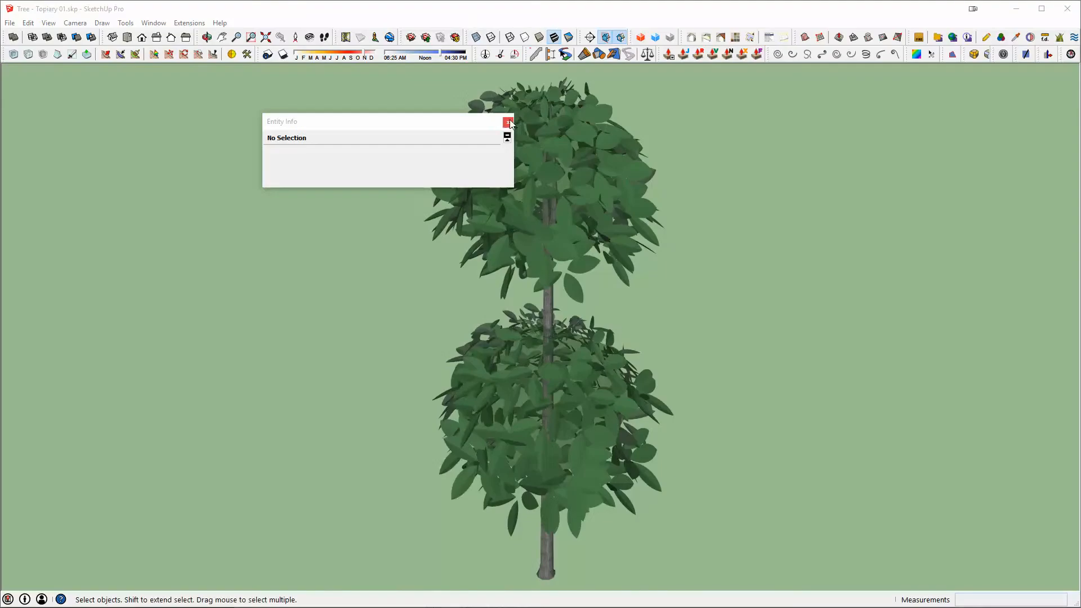
{"action": "left_click", "coordinate": [508, 123]}
{"action": "scroll", "coordinate": [641, 376], "scroll_direction": "down", "scroll_amount": 5}
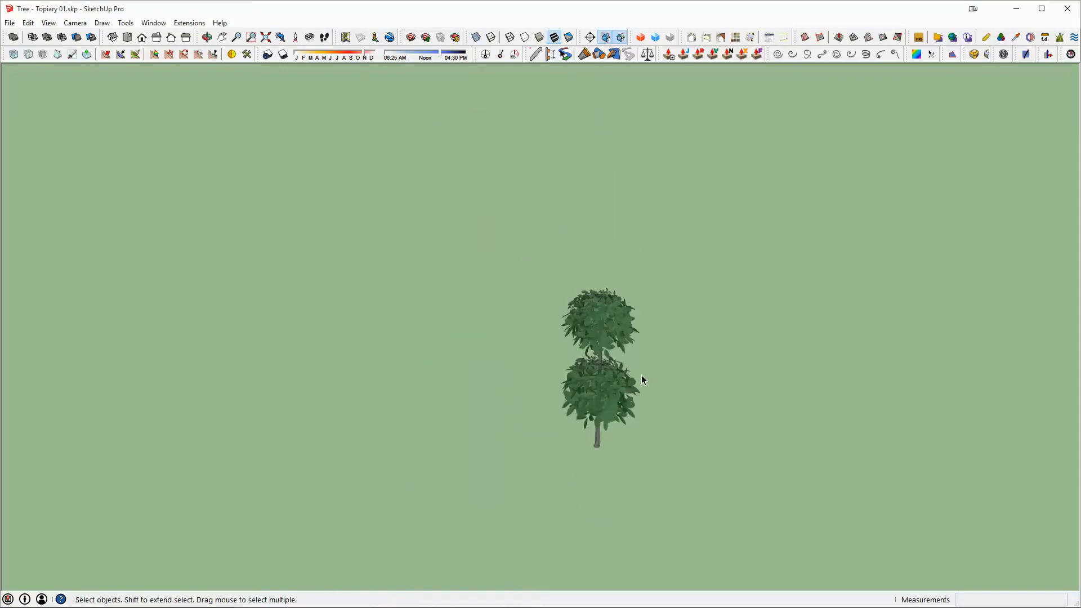
{"action": "middle_click_drag", "start_coordinate": [600, 392], "coordinate": [715, 265], "text": "shift"}
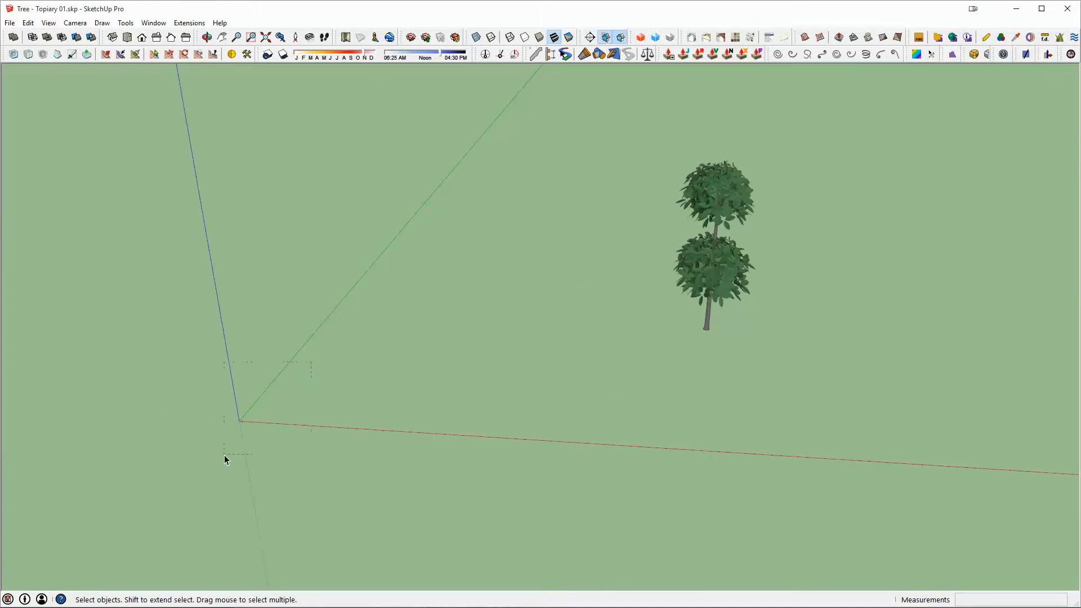
Explode the topiary tree into its trunk and foliage groups.
{"action": "left_click", "coordinate": [800, 308]}
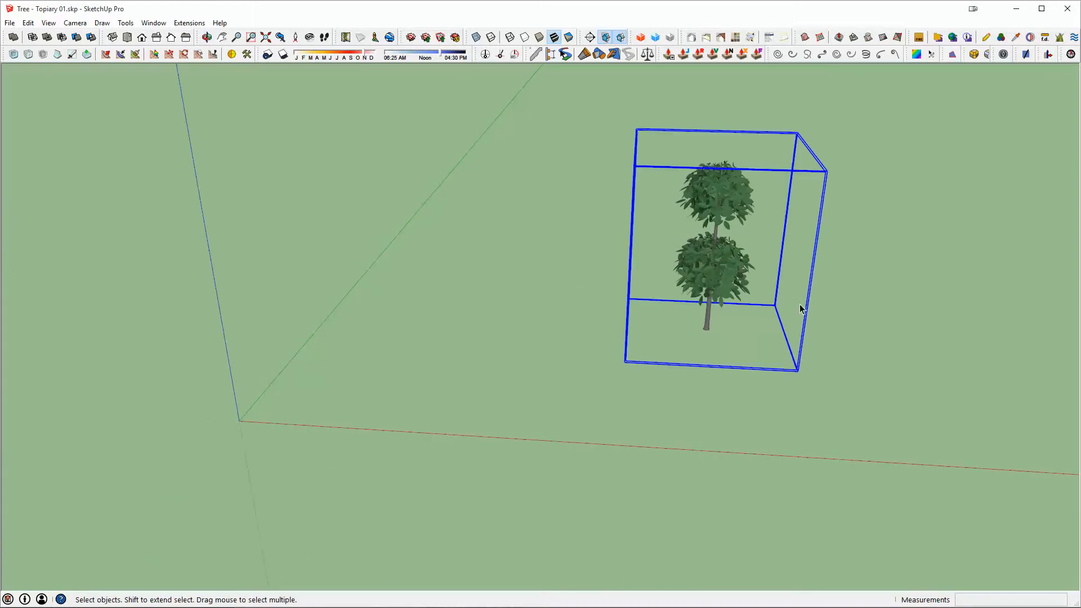
{"action": "scroll", "coordinate": [716, 297], "scroll_direction": "up", "scroll_amount": 2}
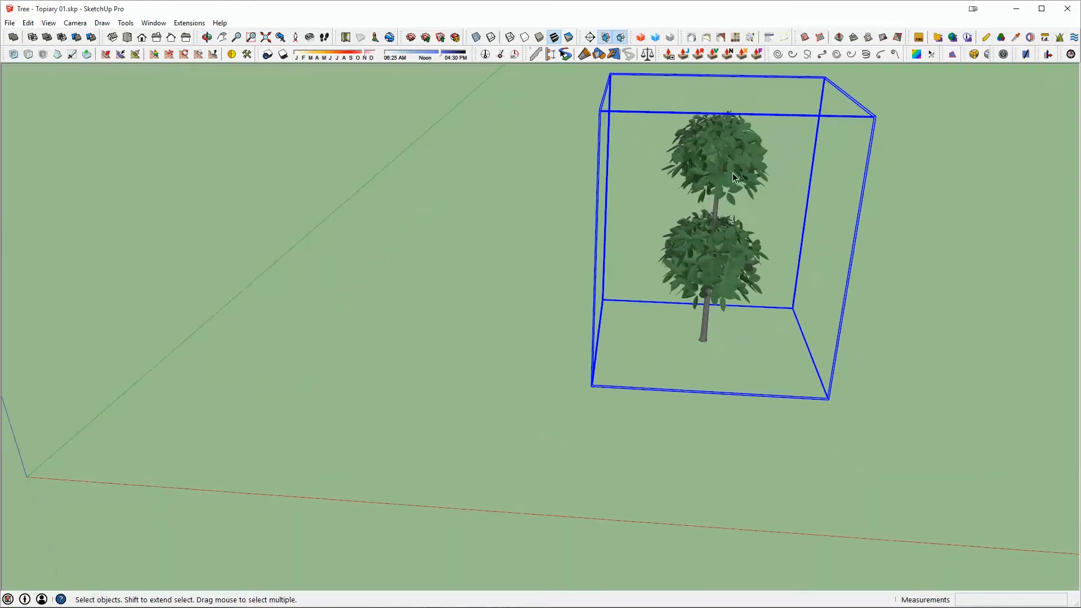
{"action": "key", "text": "x"}
{"action": "scroll", "coordinate": [765, 265], "scroll_direction": "down", "scroll_amount": 2}
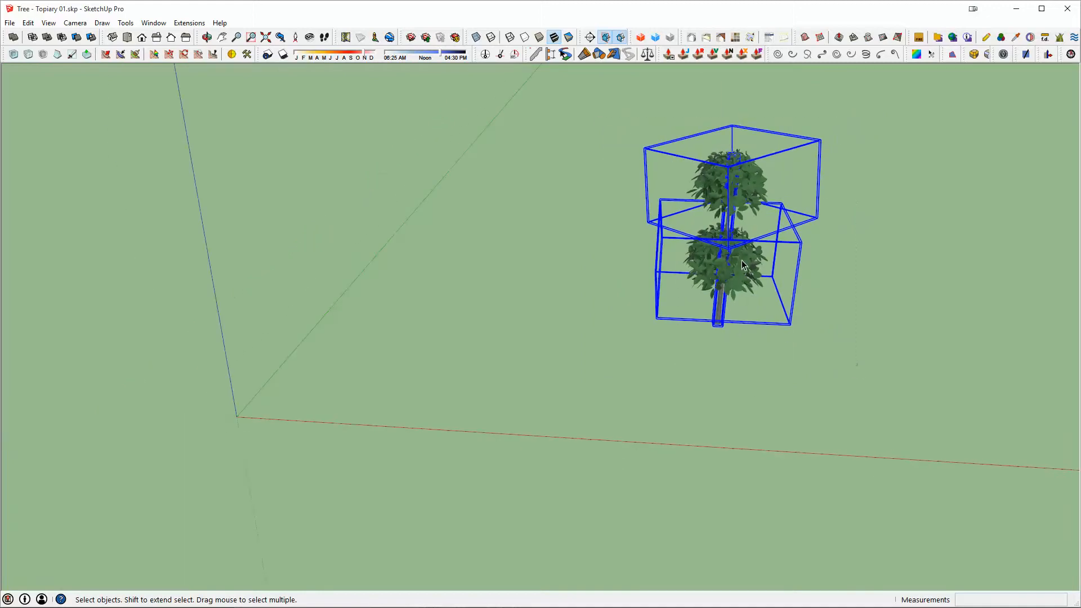
Move the tree's parts so the trunk base sits on the axes origin, and close the tree file.
{"action": "key", "text": "m"}
{"action": "left_click", "coordinate": [831, 329]}
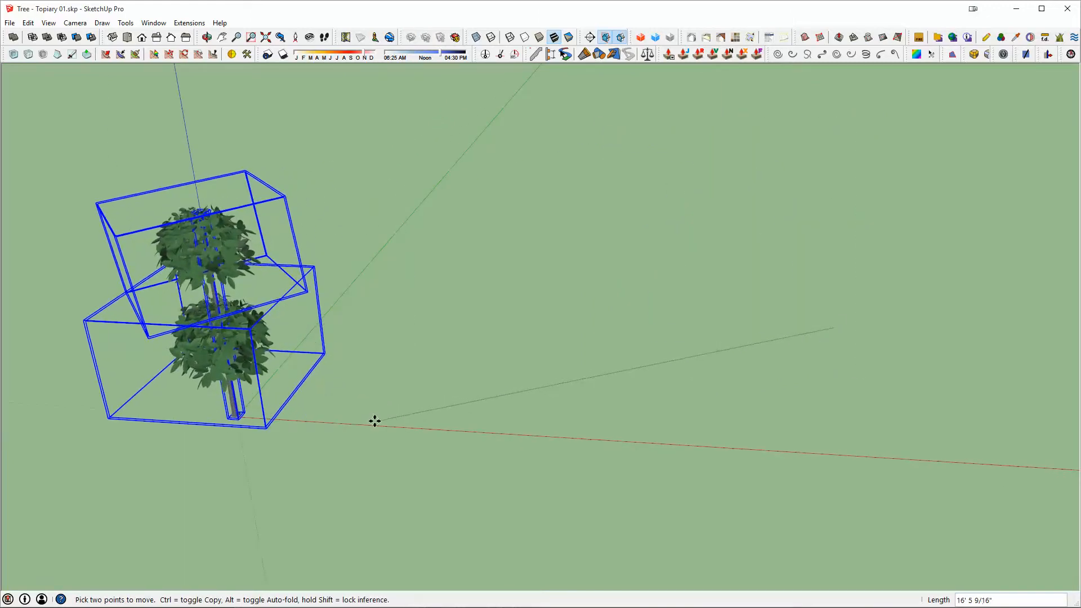
{"action": "left_click", "coordinate": [374, 423]}
{"action": "scroll", "coordinate": [292, 451], "scroll_direction": "up", "scroll_amount": 8}
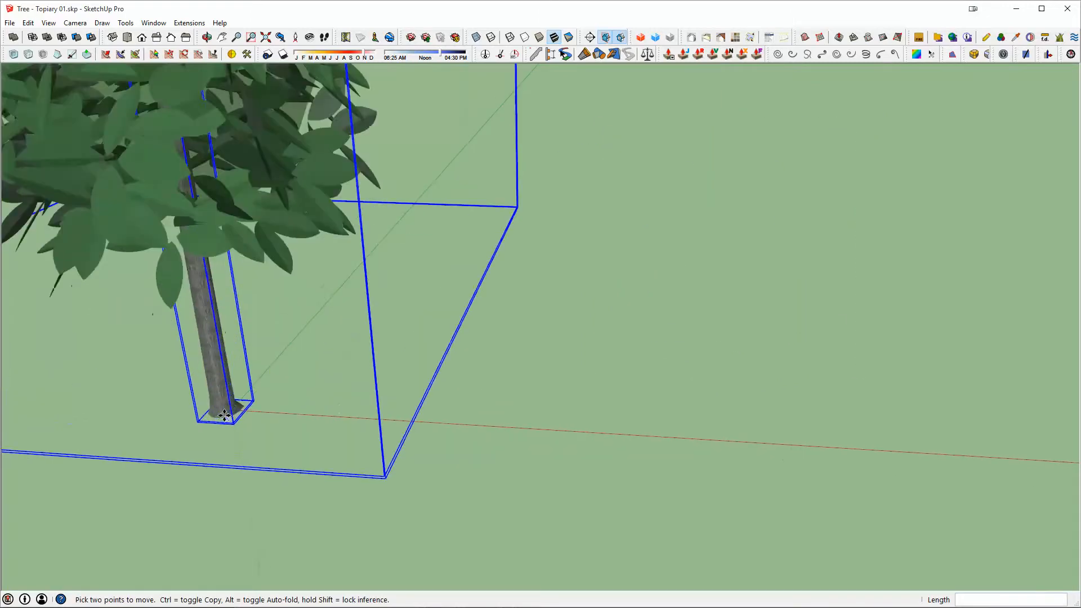
{"action": "left_click", "coordinate": [302, 454]}
{"action": "scroll", "coordinate": [311, 299], "scroll_direction": "down", "scroll_amount": 6}
{"action": "middle_click_drag", "start_coordinate": [399, 305], "coordinate": [558, 367], "text": "shift"}
{"action": "key", "text": "space"}
{"action": "scroll", "coordinate": [541, 312], "scroll_direction": "down", "scroll_amount": 4}
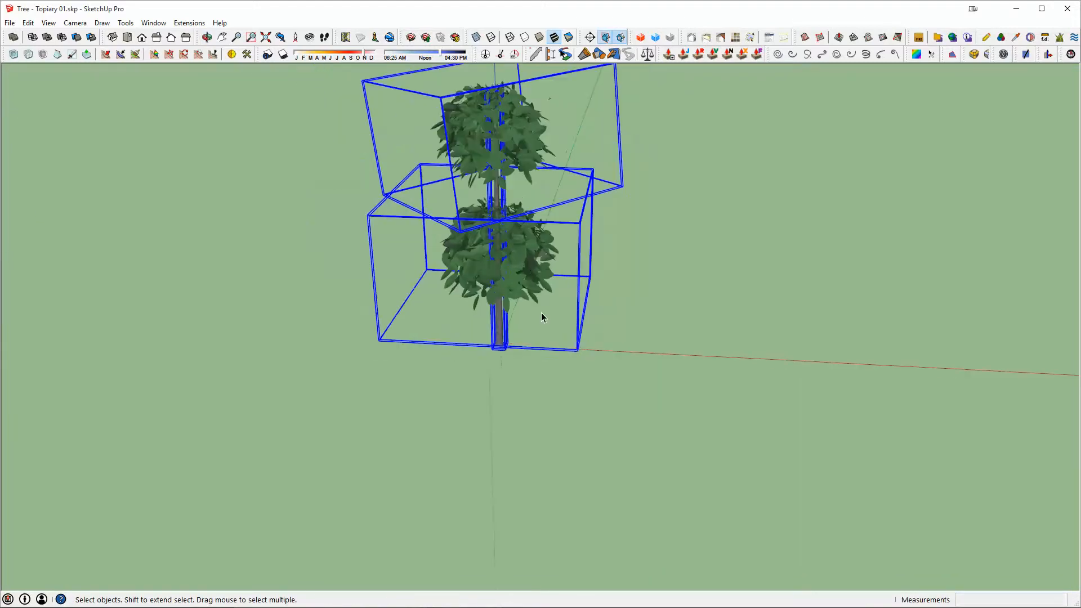
{"action": "scroll", "coordinate": [542, 313], "scroll_direction": "down", "scroll_amount": 1}
{"action": "left_click", "coordinate": [1069, 7]}
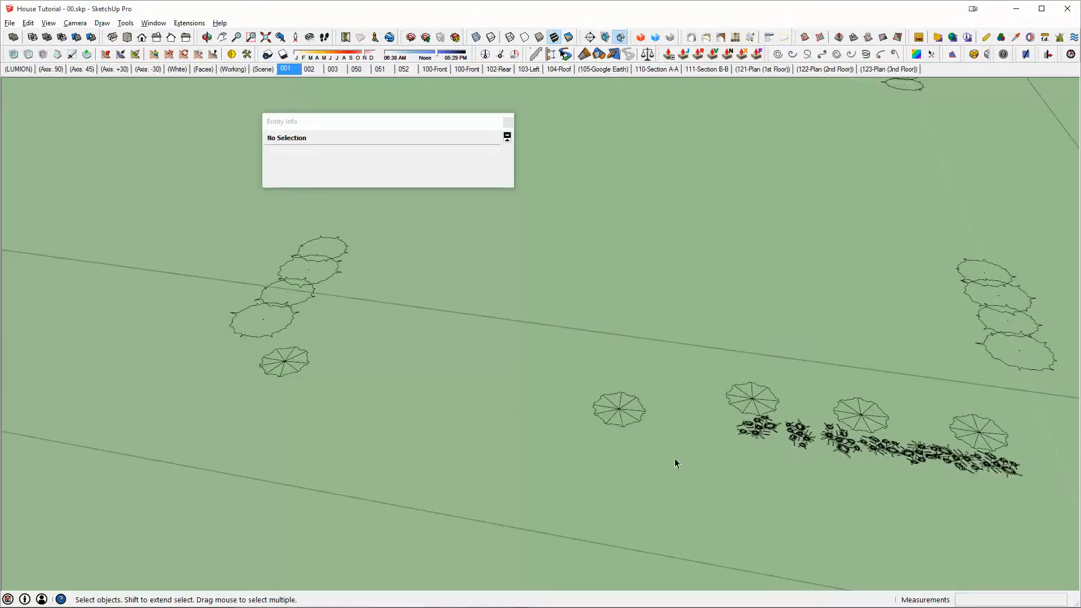
Reload the TOPIARY component's definition from Tree - Topiary 01.skp on the Desktop and show the rest of the house model around the trees.
{"action": "right_click", "coordinate": [626, 414]}
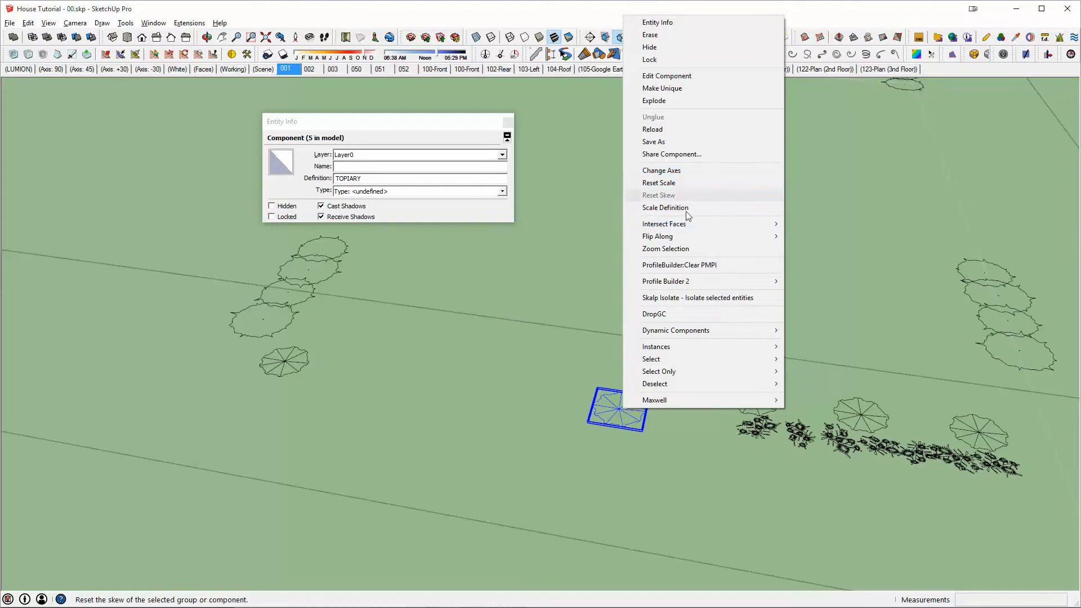
{"action": "left_click", "coordinate": [670, 129]}
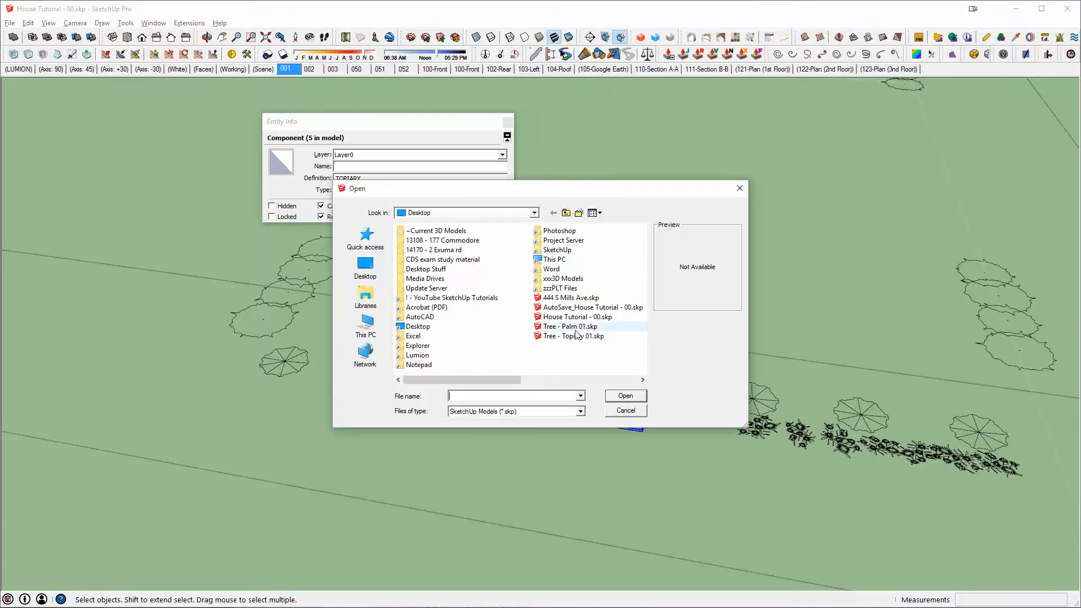
{"action": "double_click", "coordinate": [560, 339]}
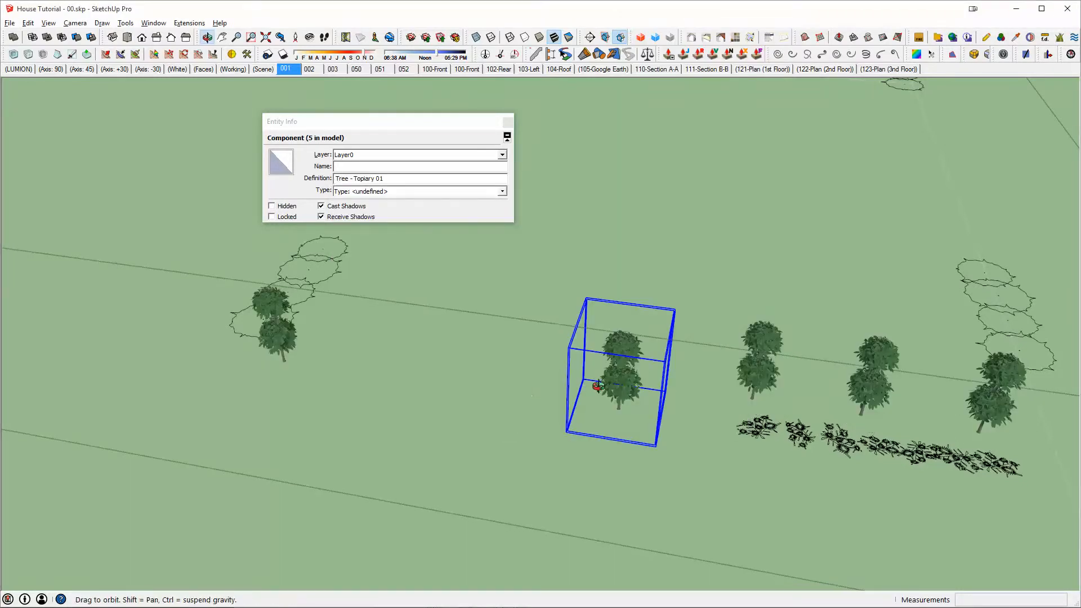
{"action": "middle_click_drag", "start_coordinate": [599, 386], "coordinate": [822, 397]}
{"action": "key", "text": "shift+h"}
{"action": "middle_click_drag", "start_coordinate": [857, 256], "coordinate": [818, 252]}
{"action": "key", "text": "shift+h"}
{"action": "middle_click_drag", "start_coordinate": [591, 272], "coordinate": [572, 253]}
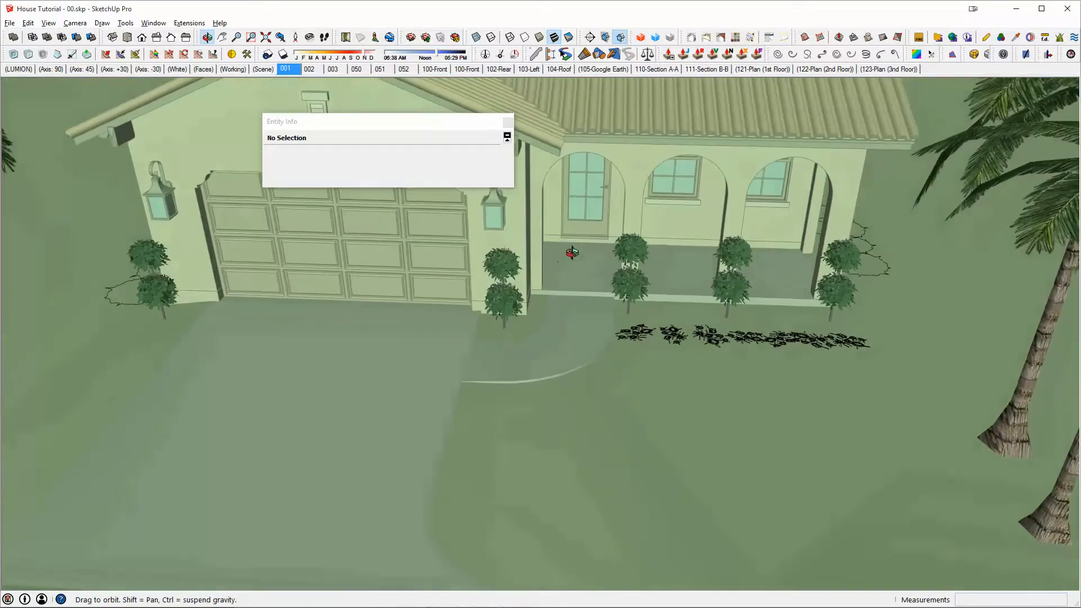
{"action": "middle_click_drag", "start_coordinate": [683, 319], "coordinate": [666, 353]}
{"action": "middle_click_drag", "start_coordinate": [603, 339], "coordinate": [762, 378]}
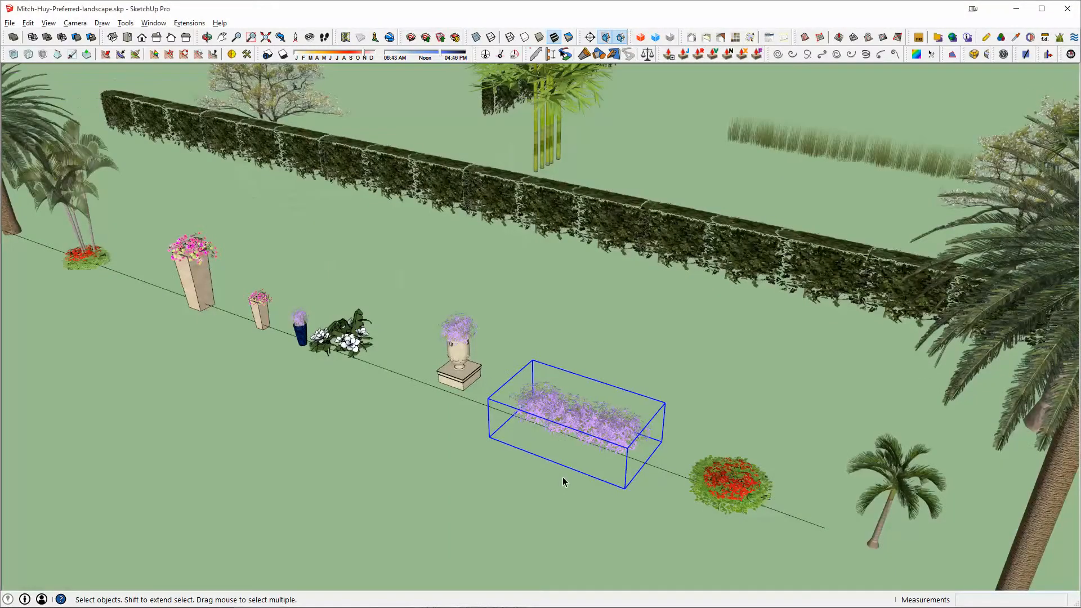
In the landscape plant library file, open the purple flower bed and its end clump for editing, with the rest of the model hidden.
{"action": "middle_click_drag", "start_coordinate": [563, 478], "coordinate": [792, 443]}
{"action": "scroll", "coordinate": [791, 443], "scroll_direction": "up", "scroll_amount": 5}
{"action": "double_click", "coordinate": [792, 443]}
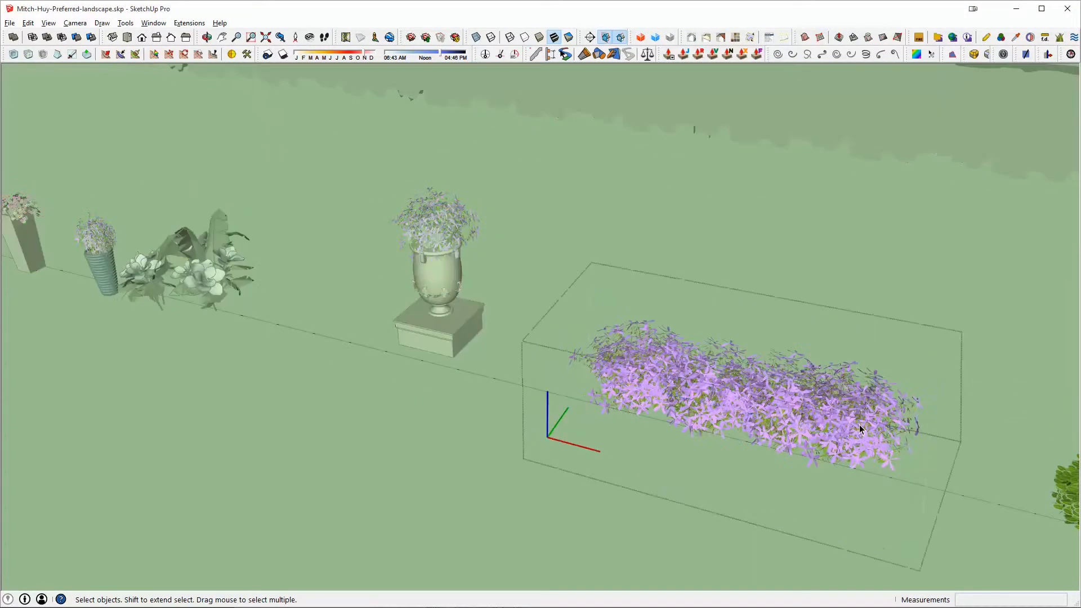
{"action": "left_click", "coordinate": [860, 423]}
{"action": "right_click", "coordinate": [860, 424]}
{"action": "left_click", "coordinate": [853, 405]}
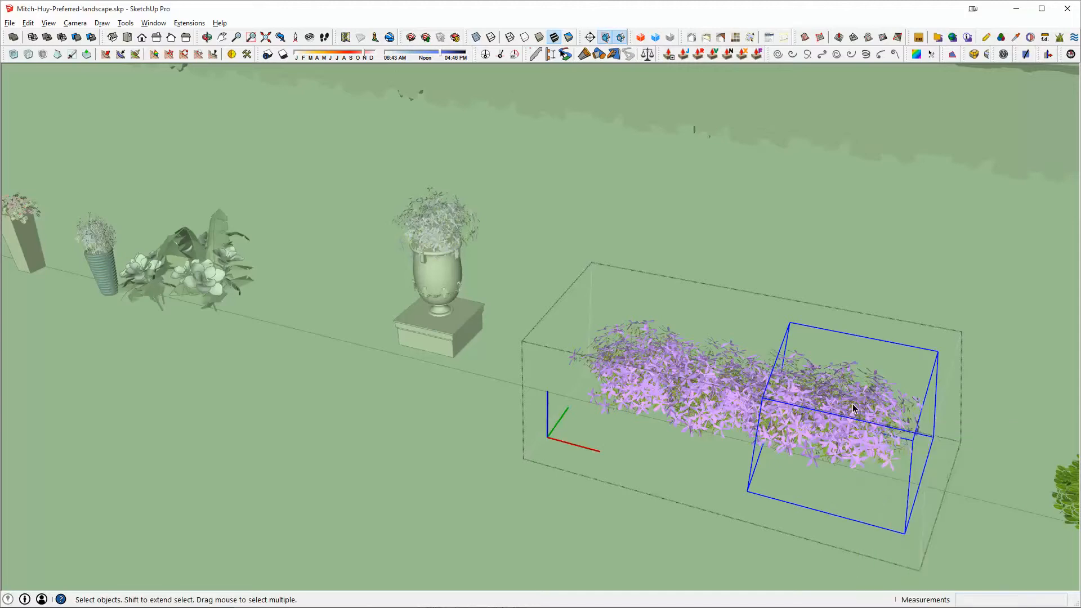
{"action": "double_click", "coordinate": [853, 404]}
{"action": "key", "text": "h"}
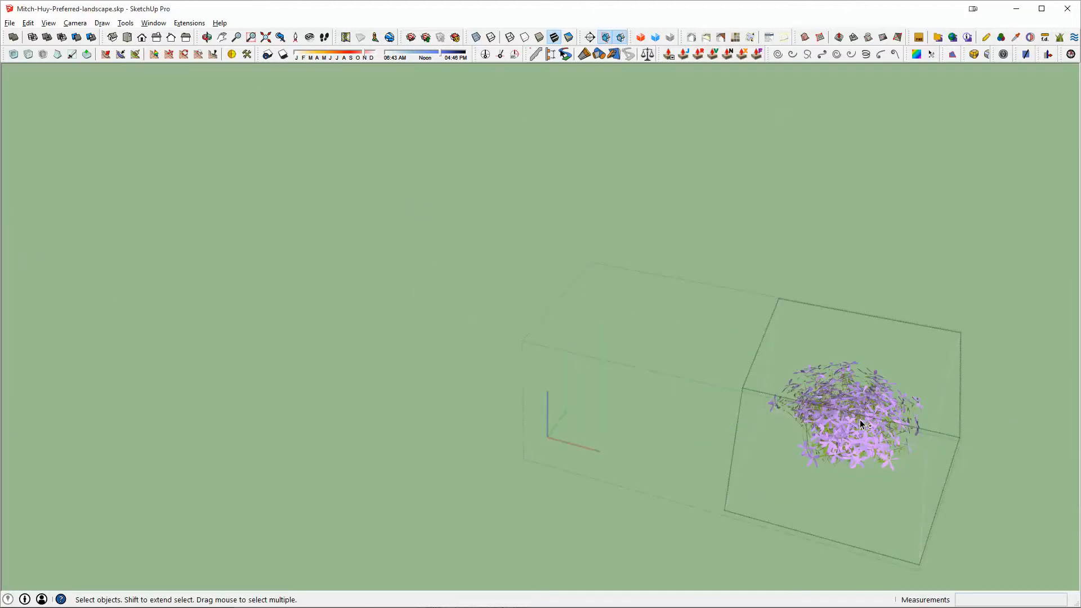
Move the flowers inside the end clump to the clump's axes origin and leave the clump.
{"action": "left_click", "coordinate": [767, 438]}
{"action": "key", "text": "m"}
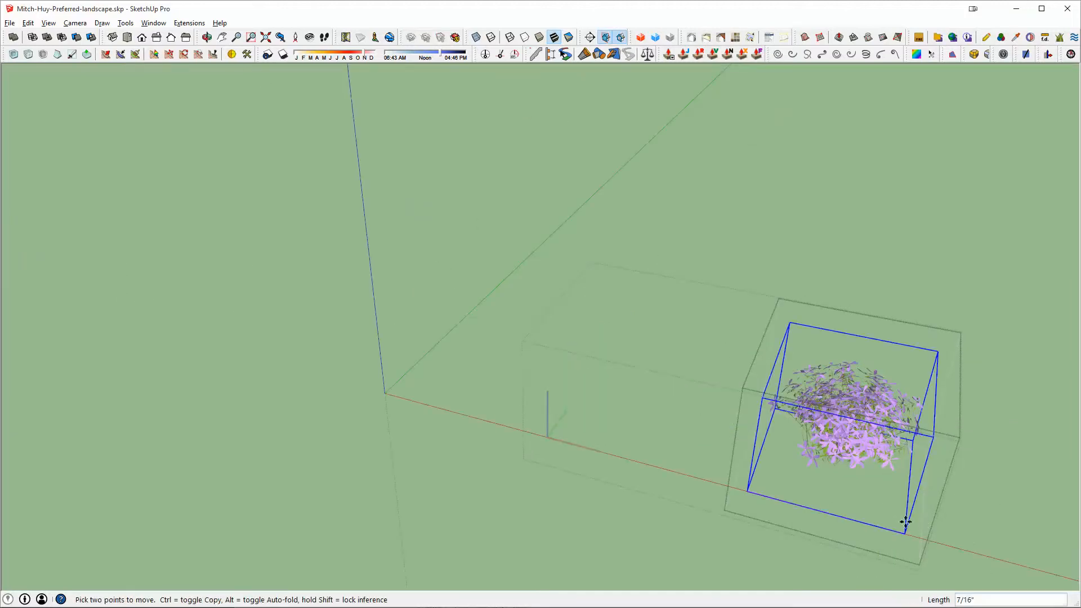
{"action": "left_click", "coordinate": [905, 519]}
{"action": "left_click", "coordinate": [431, 457]}
{"action": "key", "text": "space"}
{"action": "key", "text": "Escape"}
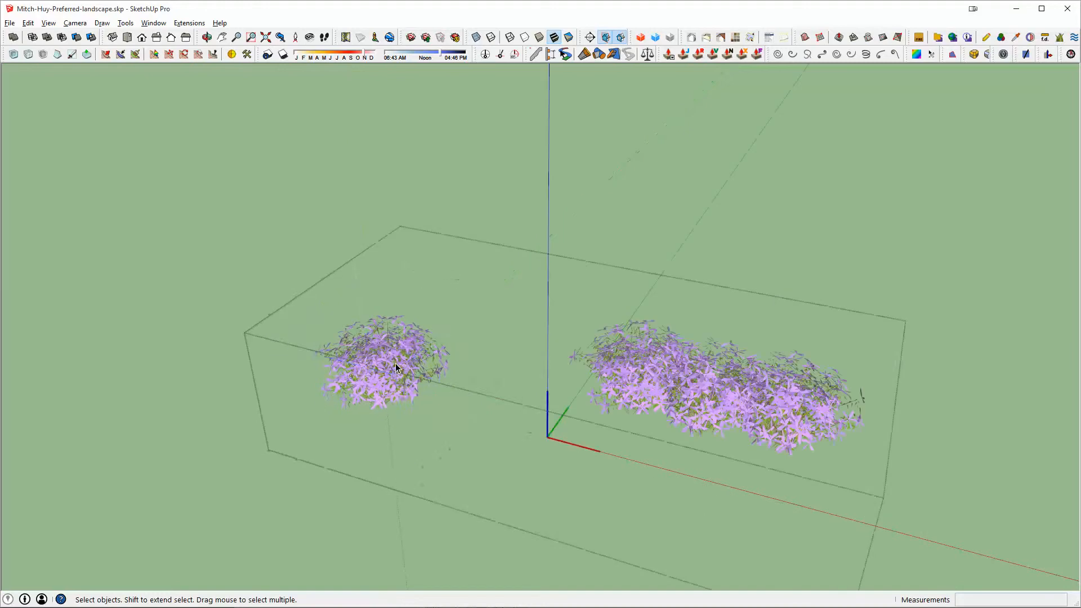
Convert the moved flower clump into a component and save it to the Desktop as Flower 01, using its current scale.
{"action": "right_click", "coordinate": [395, 363]}
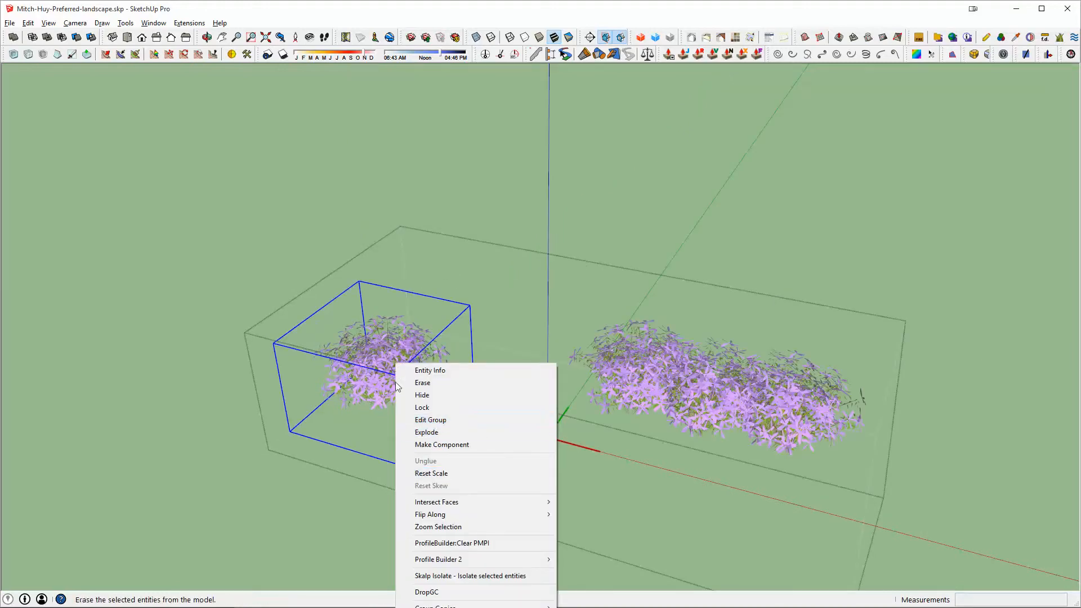
{"action": "right_click", "coordinate": [373, 365]}
{"action": "left_click", "coordinate": [432, 435]}
{"action": "right_click", "coordinate": [397, 370]}
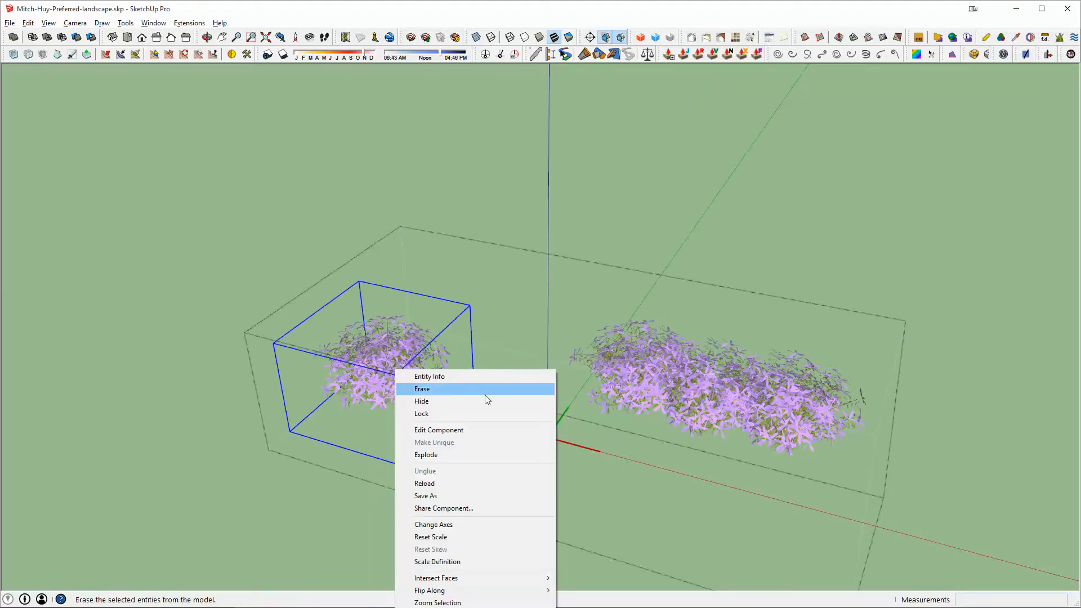
{"action": "left_click", "coordinate": [433, 496]}
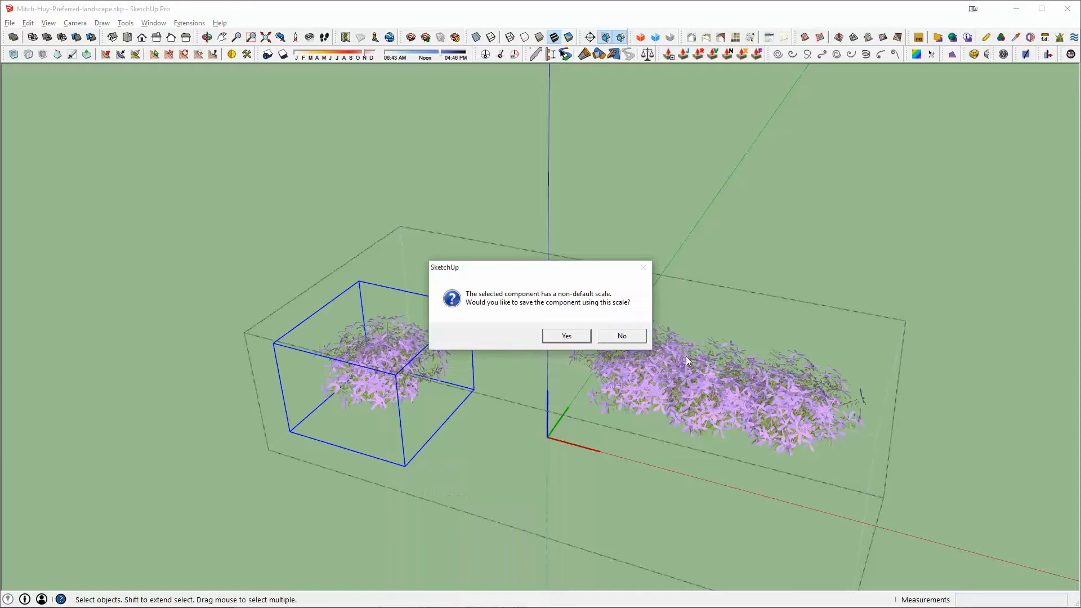
{"action": "left_click", "coordinate": [552, 339]}
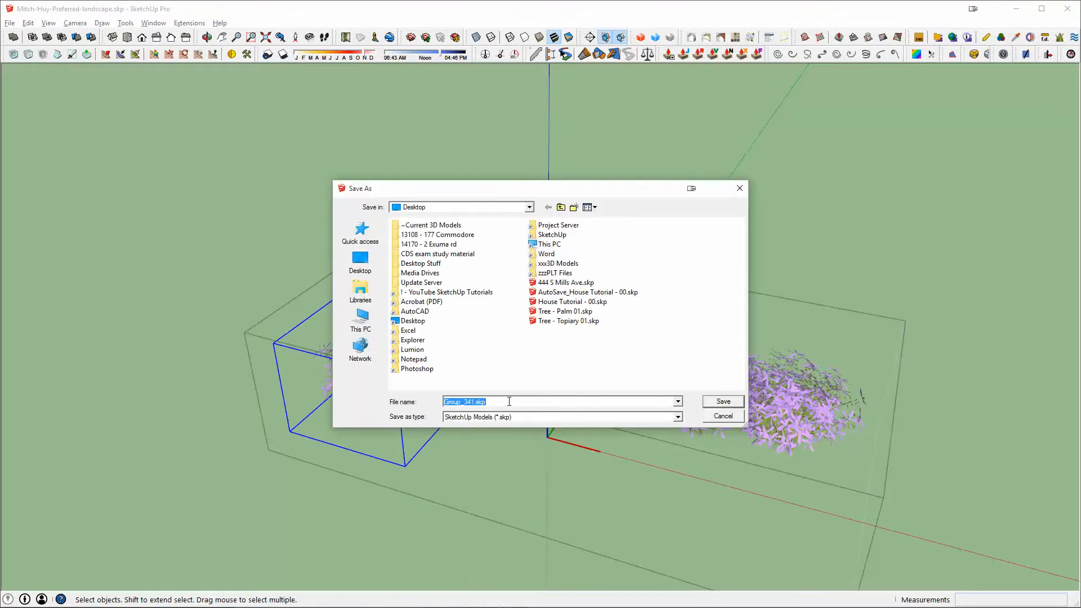
{"action": "type", "text": "Flower 01"}
{"action": "key", "text": "Return"}
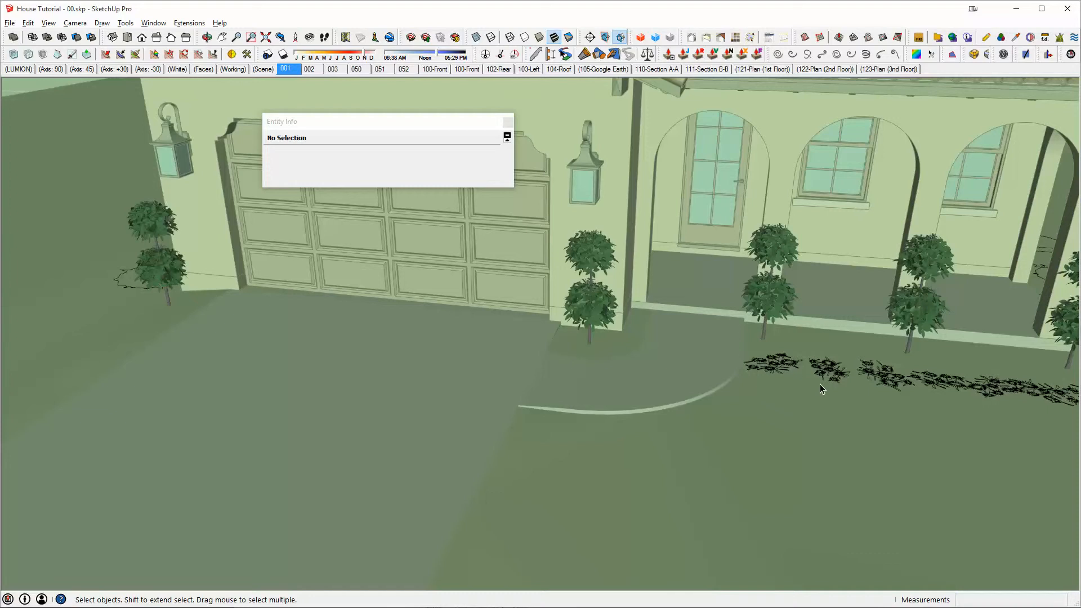
In the house model, open the bushes group and reload the FLOWER 01 component's definition from the Flower 01 file.
{"action": "left_click_drag", "start_coordinate": [791, 372], "coordinate": [588, 367], "text": "shift"}
{"action": "key", "text": "space"}
{"action": "scroll", "coordinate": [589, 367], "scroll_direction": "up", "scroll_amount": 5}
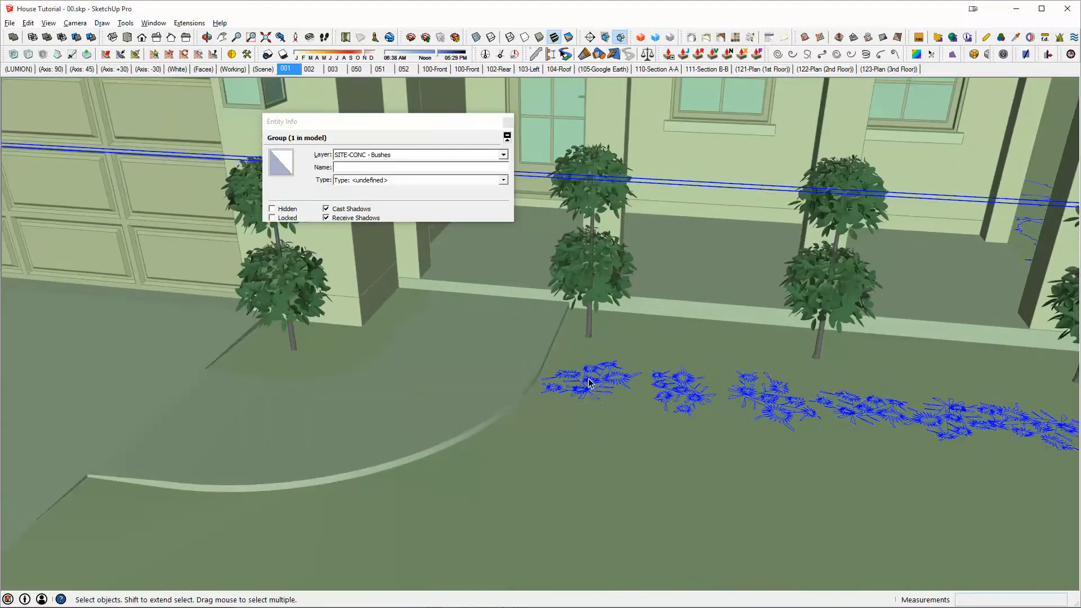
{"action": "right_click", "coordinate": [588, 376]}
{"action": "left_click", "coordinate": [642, 492]}
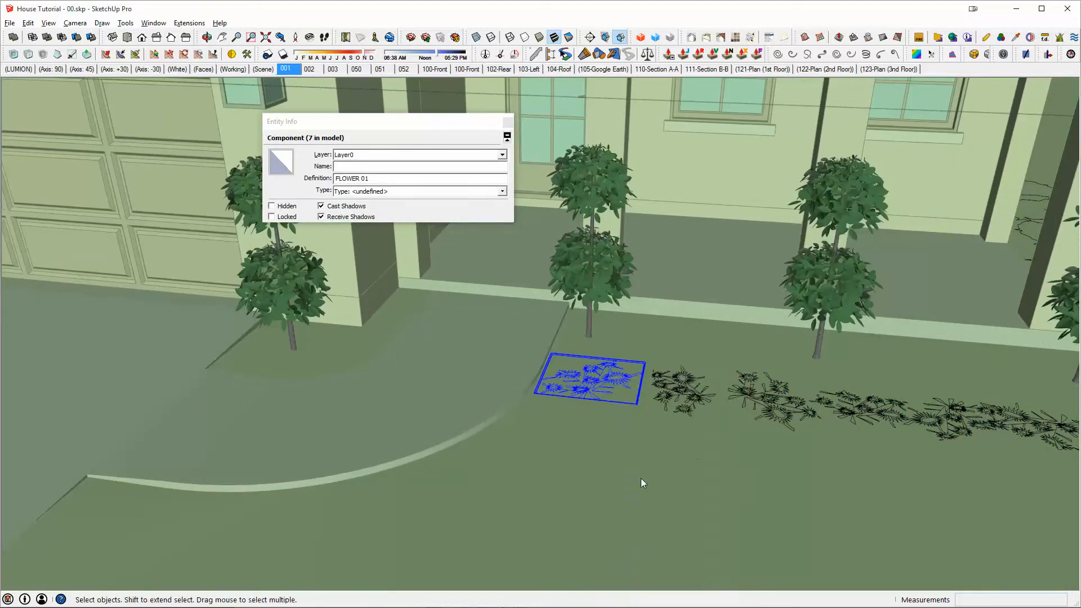
{"action": "double_click", "coordinate": [560, 317]}
{"action": "middle_click_drag", "start_coordinate": [799, 406], "coordinate": [890, 490]}
{"action": "scroll", "coordinate": [505, 262], "scroll_direction": "down", "scroll_amount": 3}
Select all seven Flower 01 components and move them down about 1' 4 3/4" toward the ground.
{"action": "key", "text": "space"}
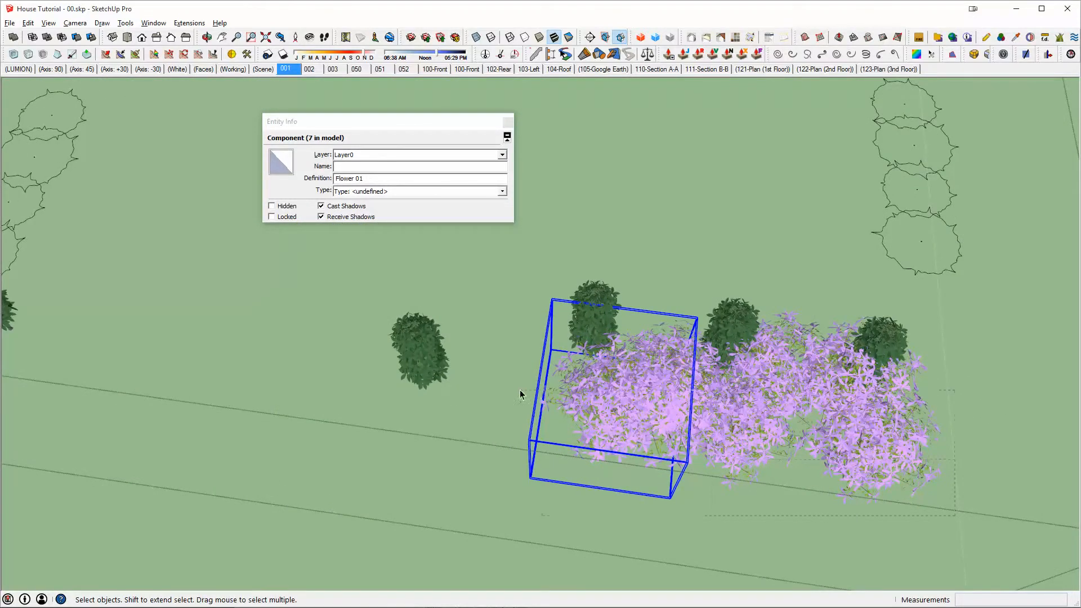
{"action": "left_click_drag", "start_coordinate": [520, 390], "coordinate": [520, 390]}
{"action": "left_click", "coordinate": [898, 339], "text": "ctrl+shift"}
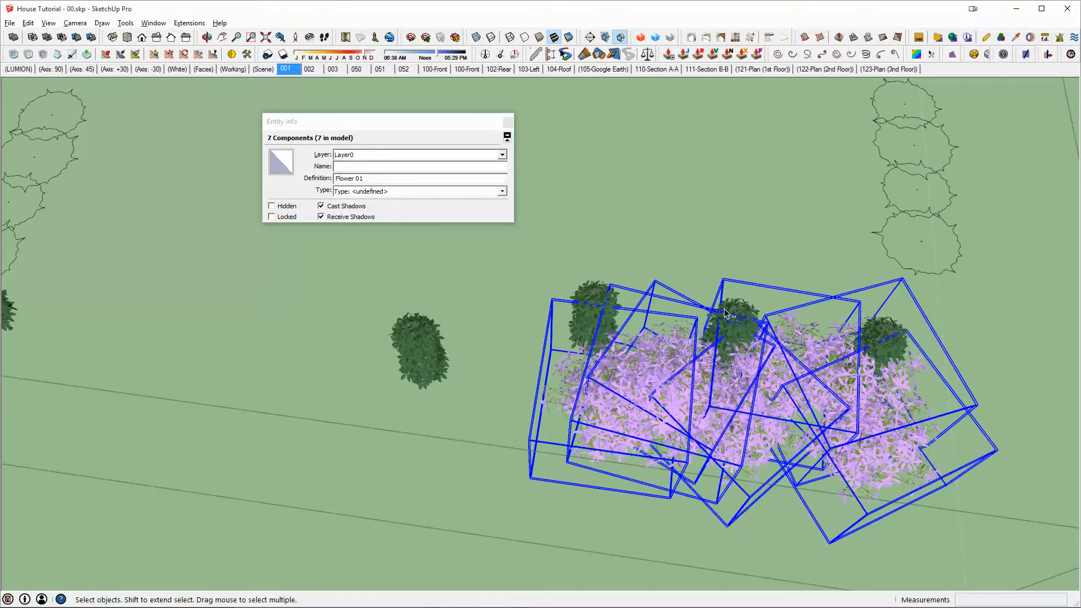
{"action": "middle_click_drag", "start_coordinate": [631, 387], "coordinate": [689, 217]}
{"action": "scroll", "coordinate": [690, 340], "scroll_direction": "up", "scroll_amount": 3}
{"action": "scroll", "coordinate": [690, 217], "scroll_direction": "up", "scroll_amount": 4}
{"action": "key", "text": "m"}
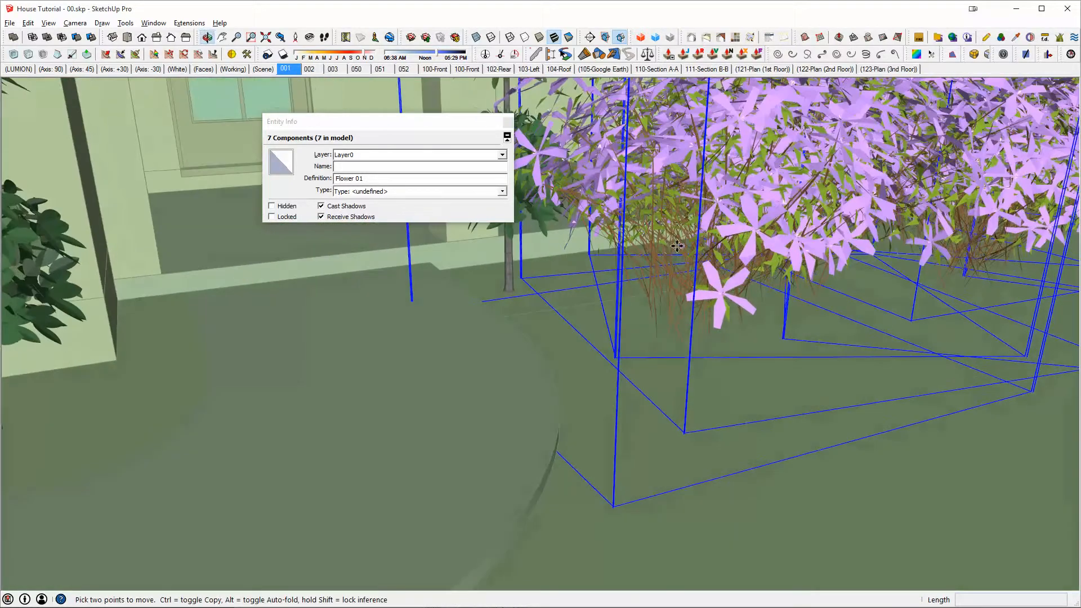
{"action": "left_click", "coordinate": [670, 252]}
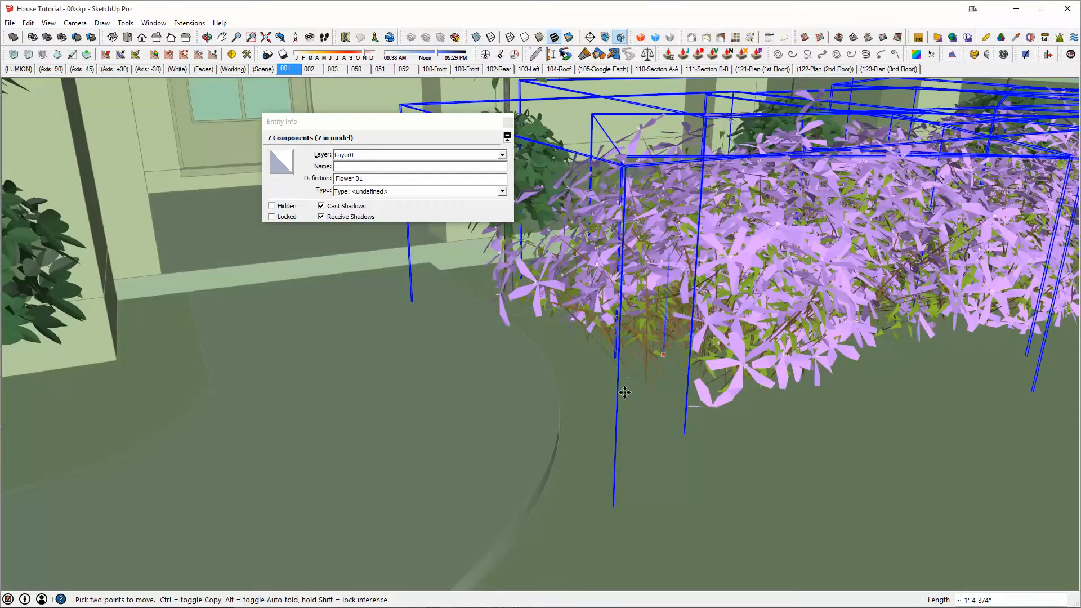
{"action": "left_click", "coordinate": [625, 393]}
{"action": "key", "text": "space"}
Inside the Flower 01 component, scale the flowers down uniformly by about 0.59 and leave the component.
{"action": "middle_click_drag", "start_coordinate": [626, 392], "coordinate": [666, 360]}
{"action": "double_click", "coordinate": [710, 428]}
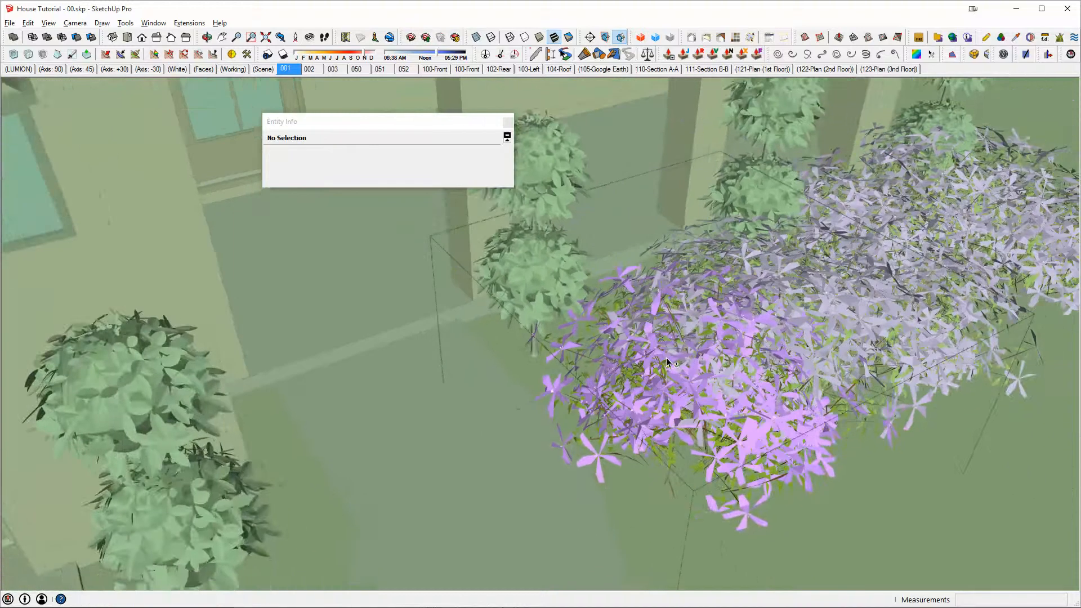
{"action": "key", "text": "shift+h"}
{"action": "key", "text": "ctrl+shift+h"}
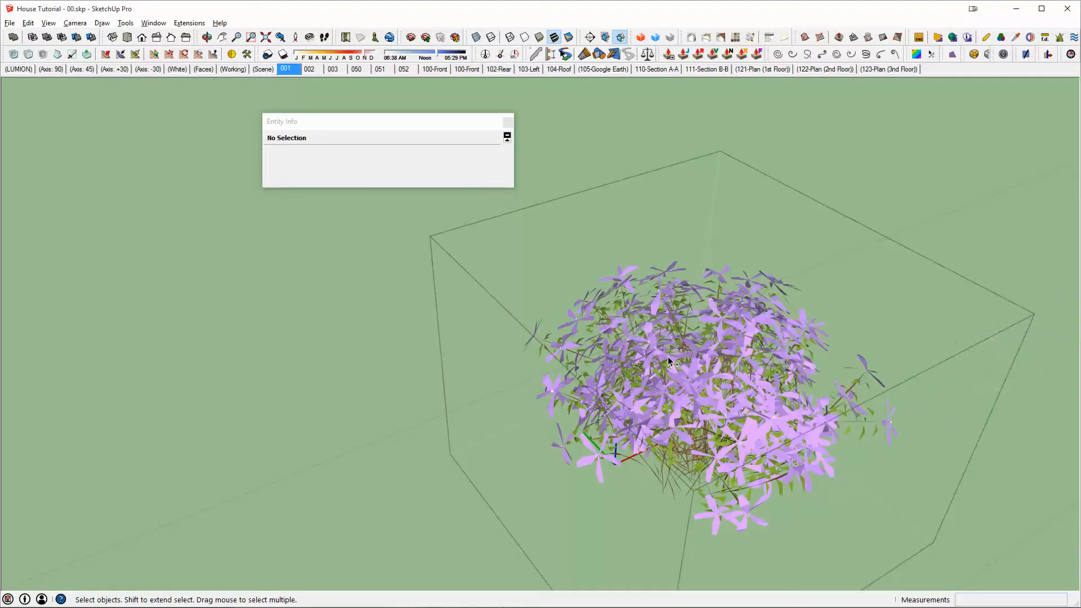
{"action": "left_click", "coordinate": [670, 362]}
{"action": "key", "text": "s"}
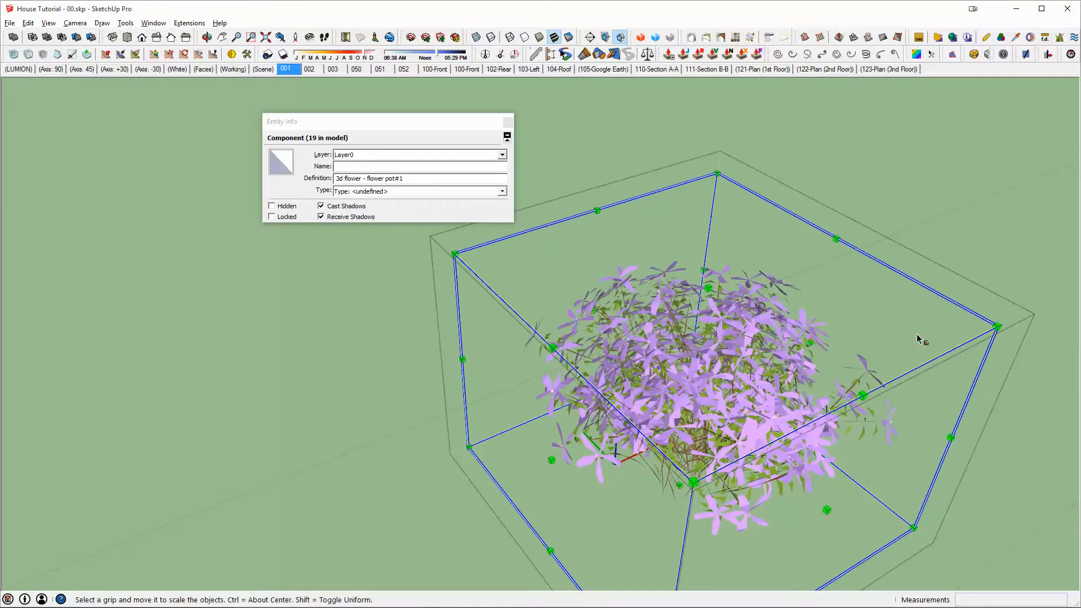
{"action": "left_click_drag", "start_coordinate": [975, 331], "coordinate": [859, 353]}
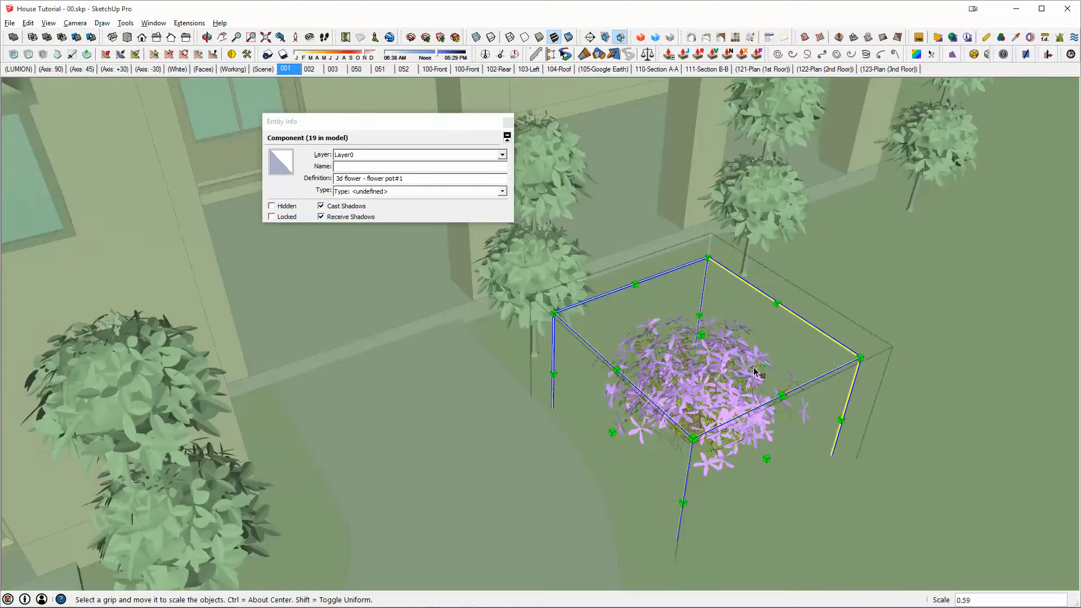
{"action": "middle_click_drag", "start_coordinate": [756, 368], "coordinate": [549, 502]}
{"action": "key", "text": "space"}
{"action": "key", "text": "Escape"}
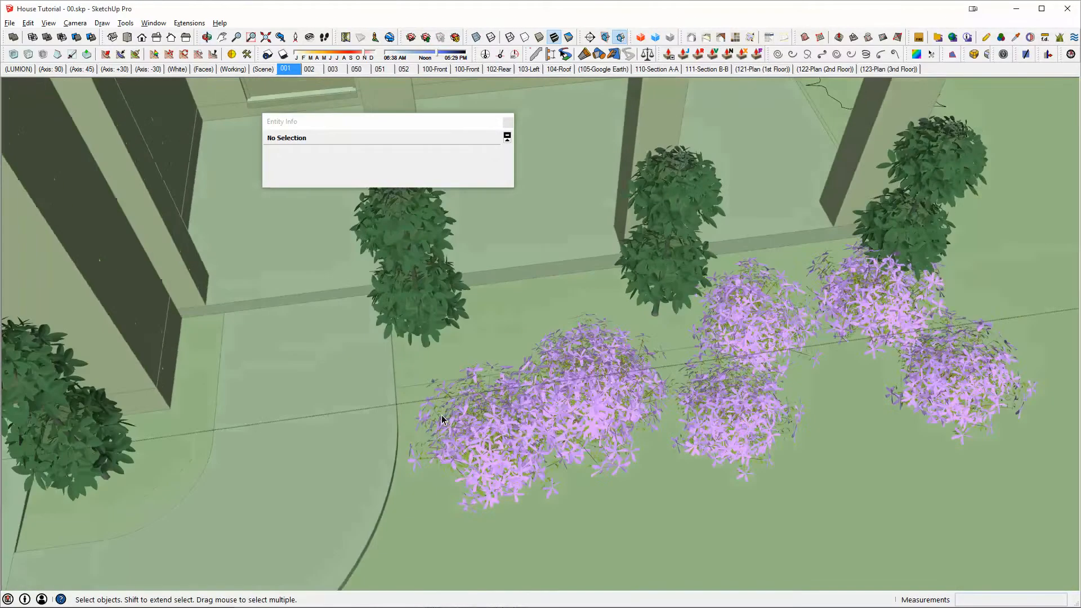
Reposition the three clumps nearest the walkway, moving the end clump about 1' 9/16" toward the walkway and the third about 8 15/16".
{"action": "left_click", "coordinate": [552, 514]}
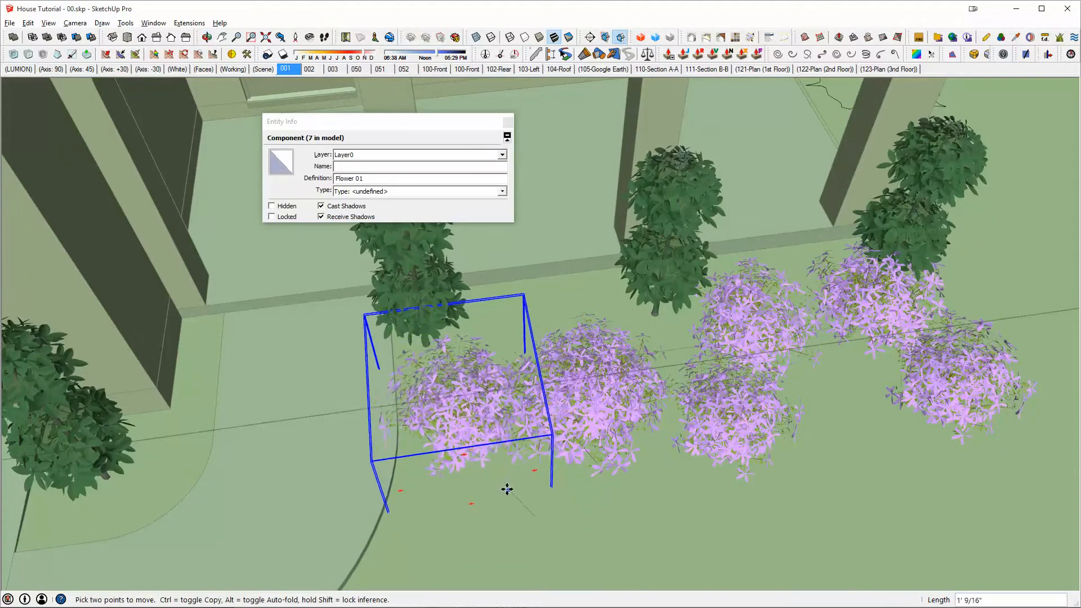
{"action": "left_click", "coordinate": [613, 446]}
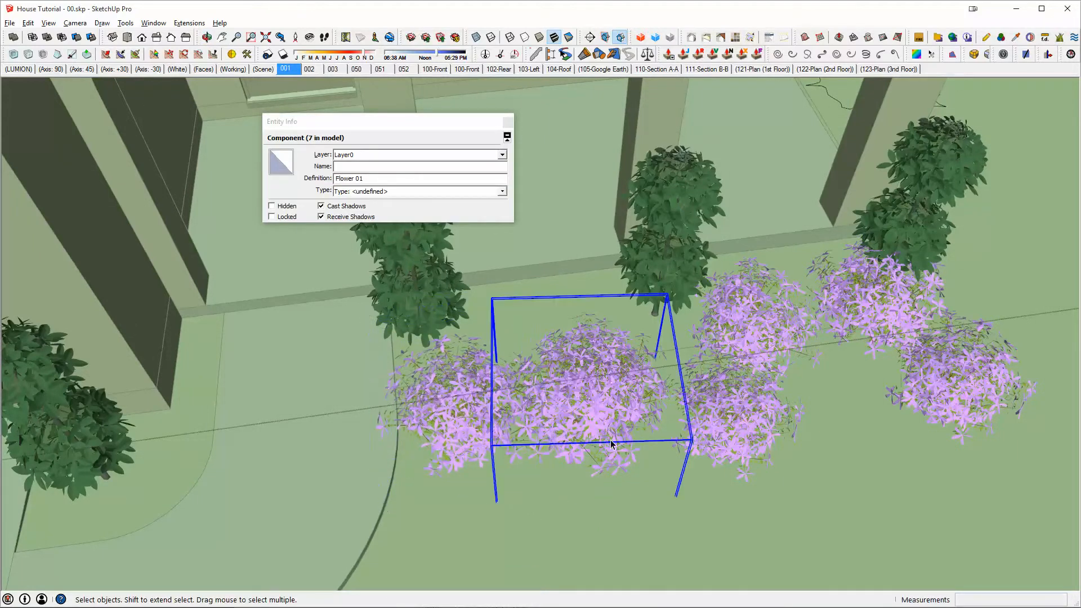
{"action": "left_click", "coordinate": [642, 515]}
{"action": "key", "text": "space"}
{"action": "left_click", "coordinate": [664, 374]}
{"action": "left_click", "coordinate": [649, 383]}
{"action": "key", "text": "m"}
{"action": "left_click", "coordinate": [625, 488]}
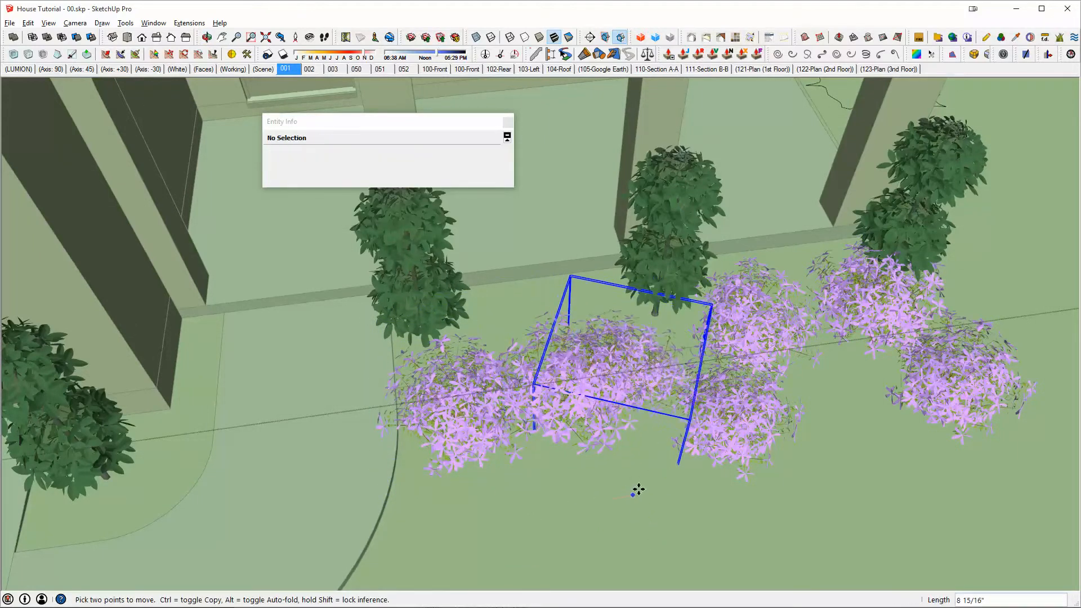
Move the fourth clump about 10 9/16" toward the house and shift the second clump back against the porch edge.
{"action": "key", "text": "m"}
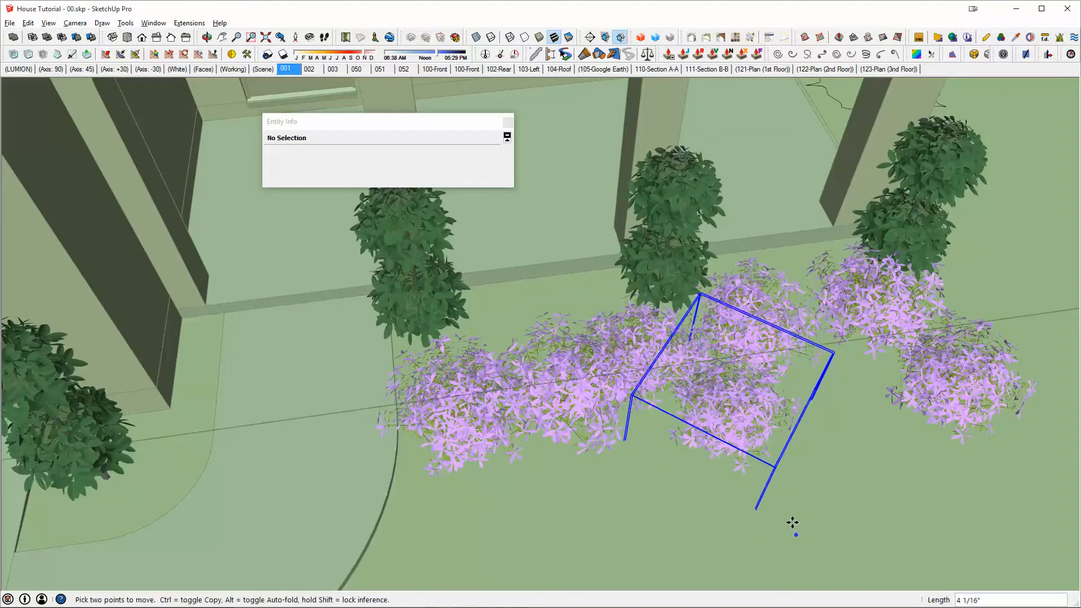
{"action": "left_click", "coordinate": [788, 521]}
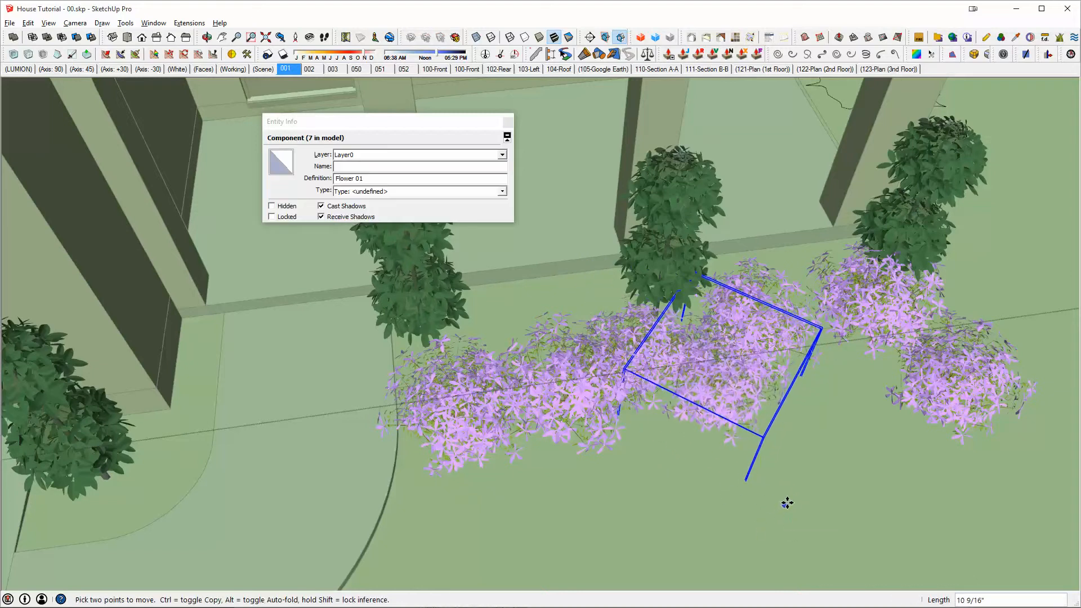
{"action": "left_click", "coordinate": [787, 501]}
{"action": "key", "text": "space"}
{"action": "key", "text": "m"}
{"action": "left_click", "coordinate": [637, 376]}
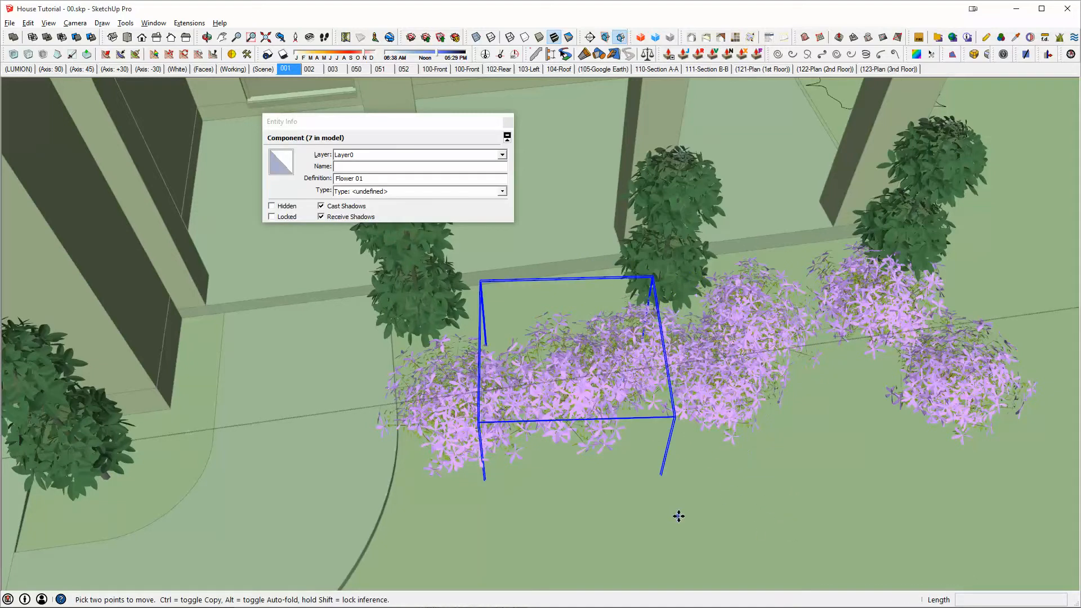
Move the clump right of the middle topiary back toward the porch, and a front clump about 2' 5/16" toward the walkway.
{"action": "left_click", "coordinate": [771, 317]}
{"action": "key", "text": "space"}
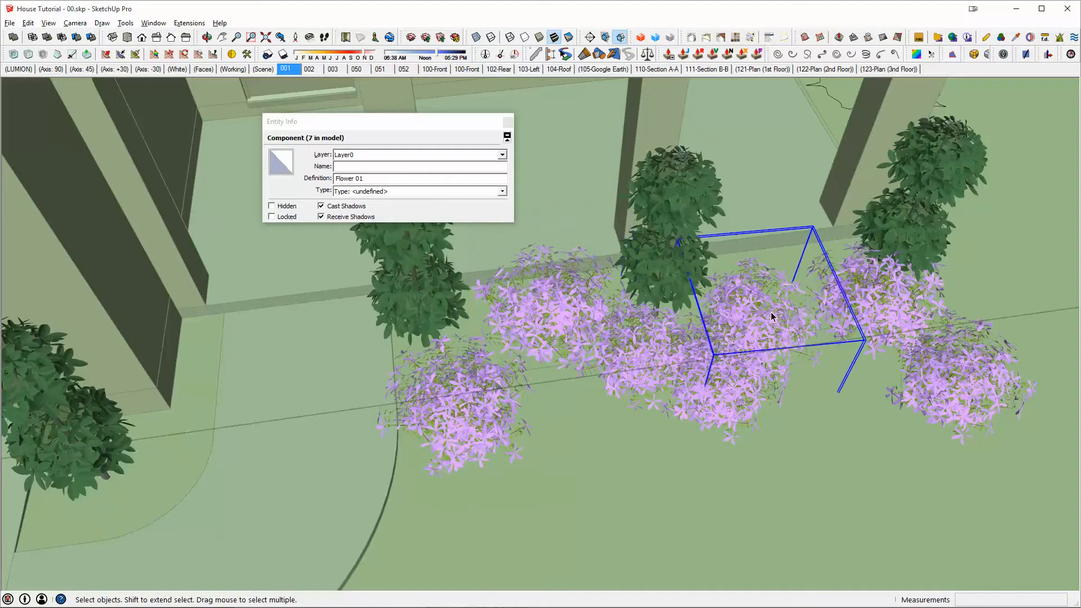
{"action": "left_click", "coordinate": [813, 457]}
{"action": "key", "text": "space"}
{"action": "left_click", "coordinate": [642, 355]}
{"action": "key", "text": "m"}
{"action": "left_click", "coordinate": [656, 432]}
{"action": "left_click", "coordinate": [586, 469]}
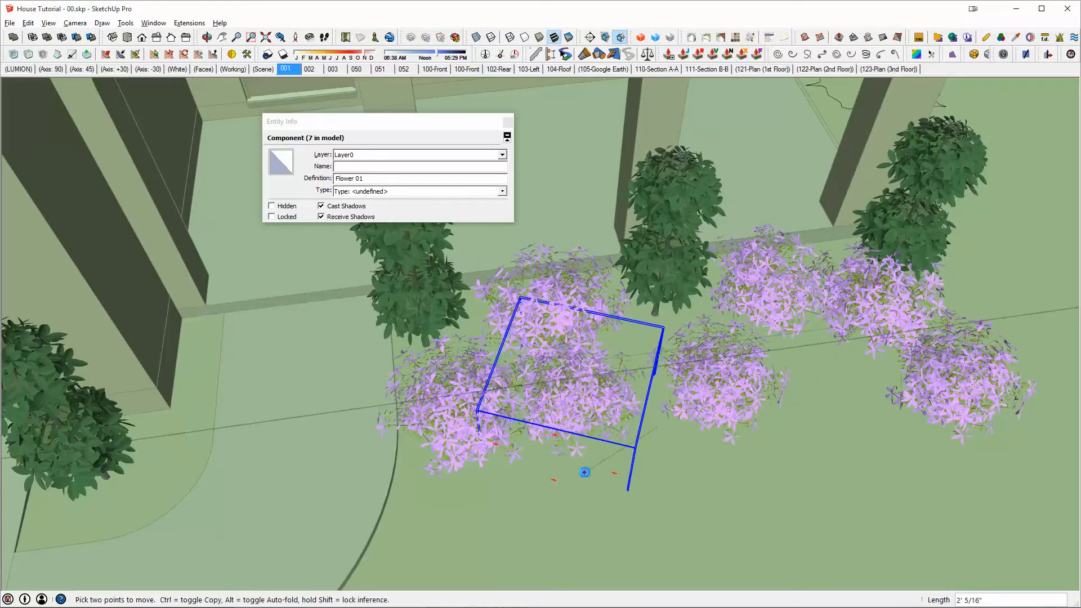
Close the gaps in the front row by moving one clump about 11 1/8" and the far front clump about 3' 8 1/16" toward the walkway.
{"action": "key", "text": "space"}
{"action": "key", "text": "m"}
{"action": "left_click", "coordinate": [685, 466]}
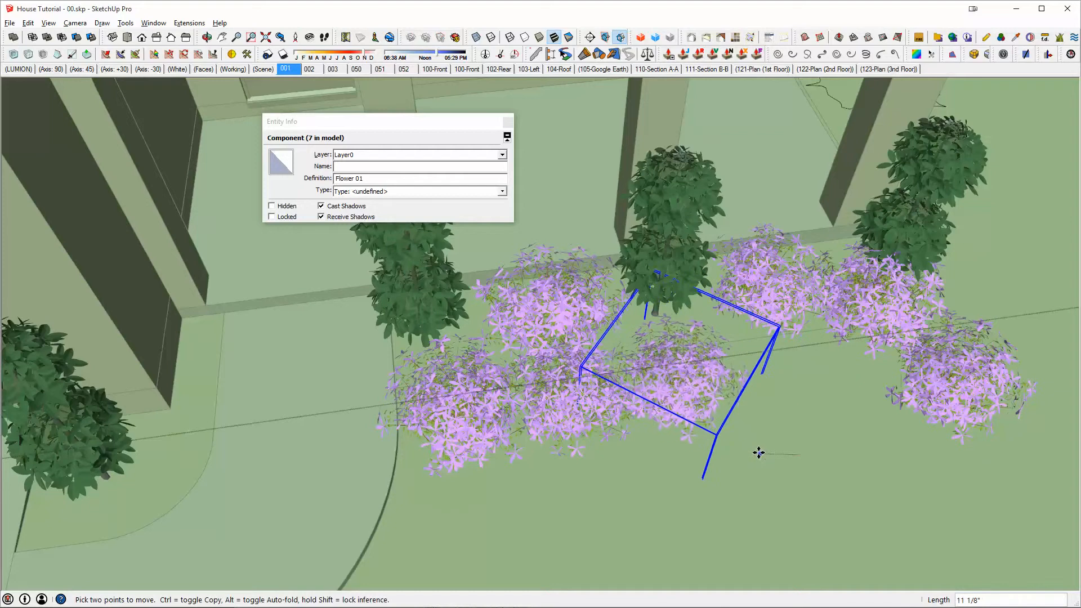
{"action": "left_click", "coordinate": [759, 452]}
{"action": "key", "text": "space"}
{"action": "left_click", "coordinate": [930, 408]}
{"action": "key", "text": "m"}
{"action": "left_click", "coordinate": [968, 483]}
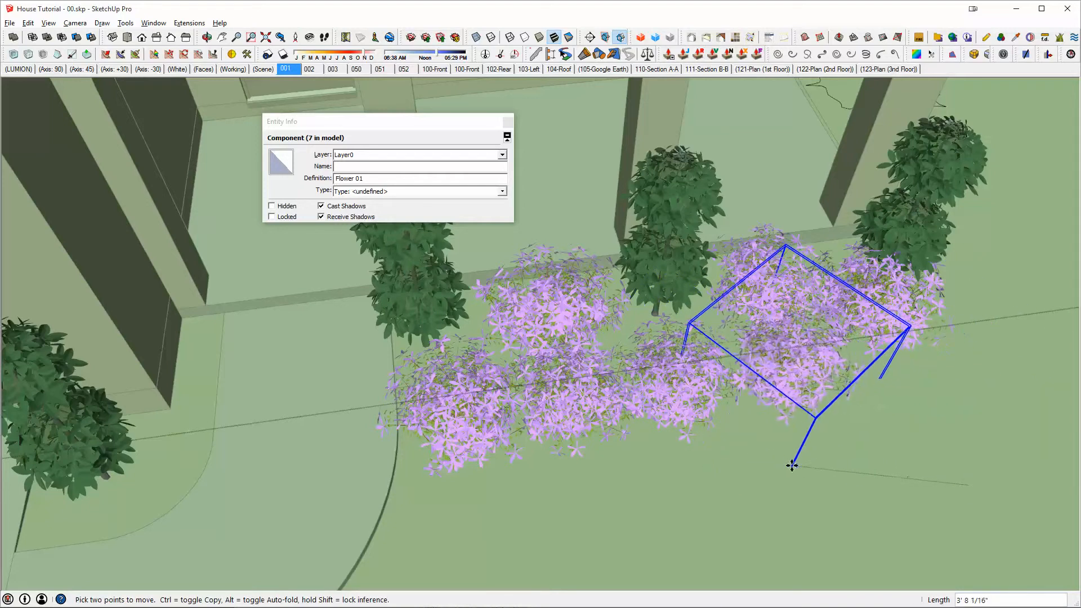
{"action": "key", "text": "space"}
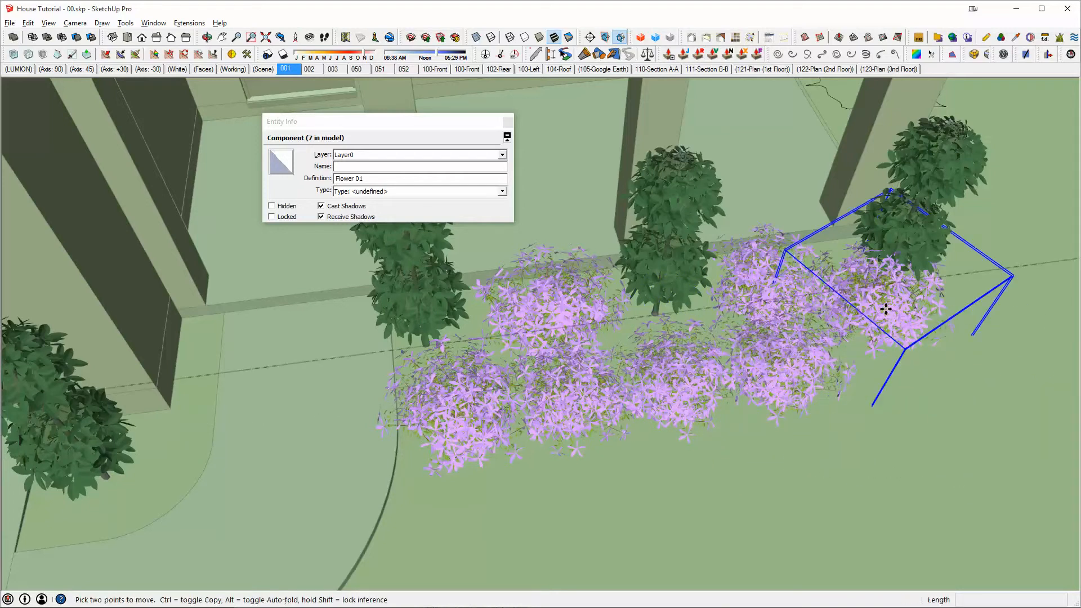
Move the last clump by the far topiary about 1' 3 11/16" away from the porch and clear the selection.
{"action": "left_click", "coordinate": [951, 355]}
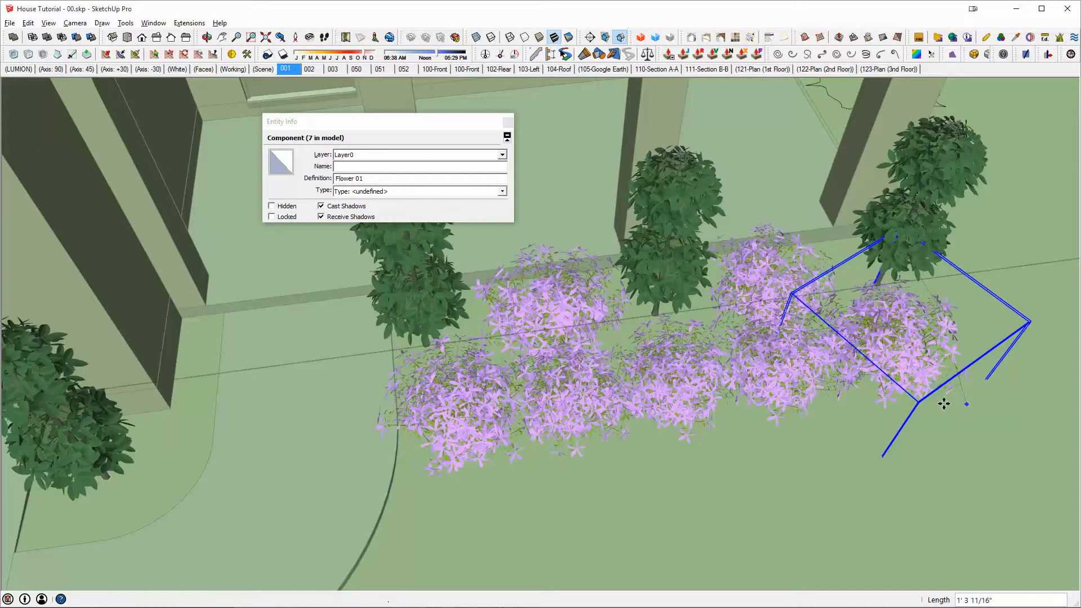
{"action": "left_click", "coordinate": [944, 403]}
{"action": "middle_click_drag", "start_coordinate": [944, 403], "coordinate": [736, 333]}
{"action": "key", "text": "space"}
{"action": "scroll", "coordinate": [737, 332], "scroll_direction": "down", "scroll_amount": 1}
{"action": "middle_click_drag", "start_coordinate": [594, 372], "coordinate": [823, 330]}
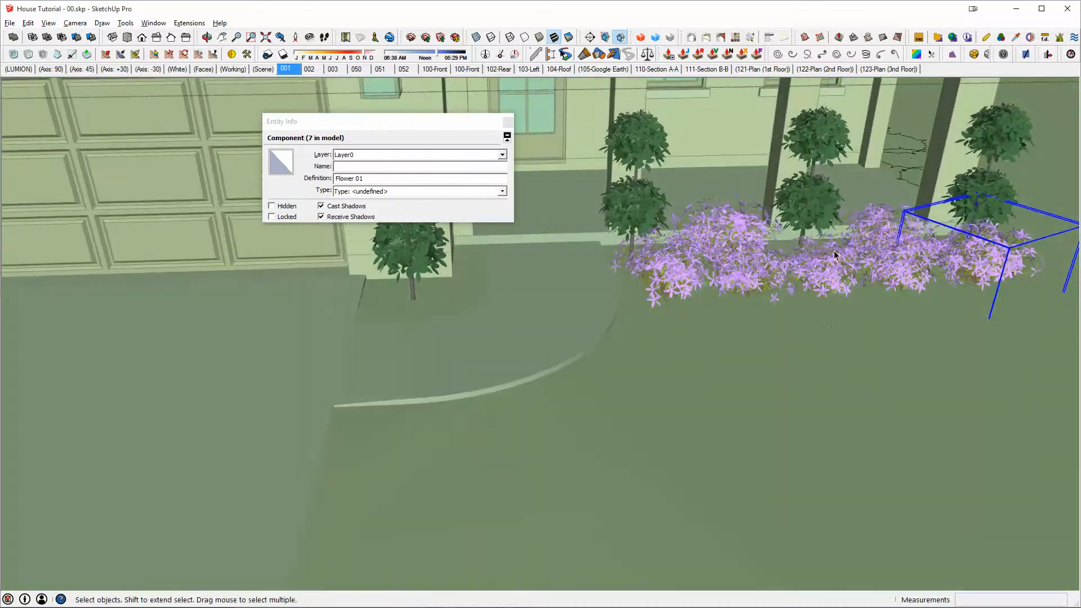
{"action": "middle_click_drag", "start_coordinate": [835, 255], "coordinate": [696, 329]}
{"action": "key", "text": "Escape"}
Open the ground group for editing, isolate it from the rest of the model, and select the lawn surface.
{"action": "scroll", "coordinate": [744, 250], "scroll_direction": "down", "scroll_amount": 4}
{"action": "scroll", "coordinate": [811, 329], "scroll_direction": "up", "scroll_amount": 2}
{"action": "scroll", "coordinate": [811, 328], "scroll_direction": "up", "scroll_amount": 2}
{"action": "scroll", "coordinate": [696, 330], "scroll_direction": "up", "scroll_amount": 1}
{"action": "triple_click", "coordinate": [550, 399]}
{"action": "key", "text": "i"}
{"action": "middle_click_drag", "start_coordinate": [539, 391], "coordinate": [529, 424]}
{"action": "left_click", "coordinate": [488, 260]}
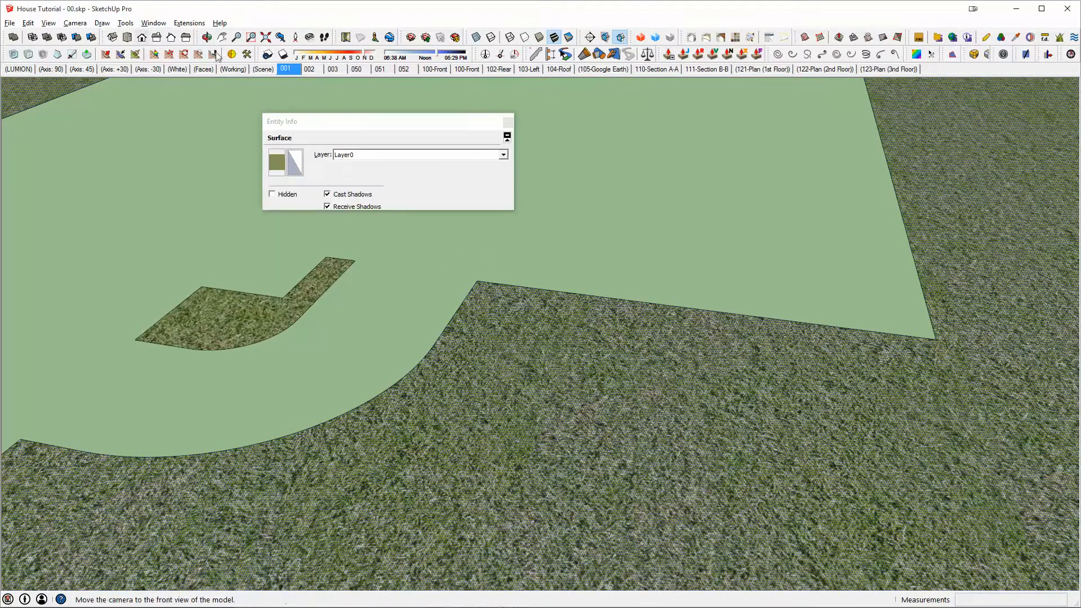
Draw a freehand planting bed outline of about 54.5 ft² on the lawn from the walkway's curved edge to the porch's outer corner.
{"action": "left_click", "coordinate": [178, 25]}
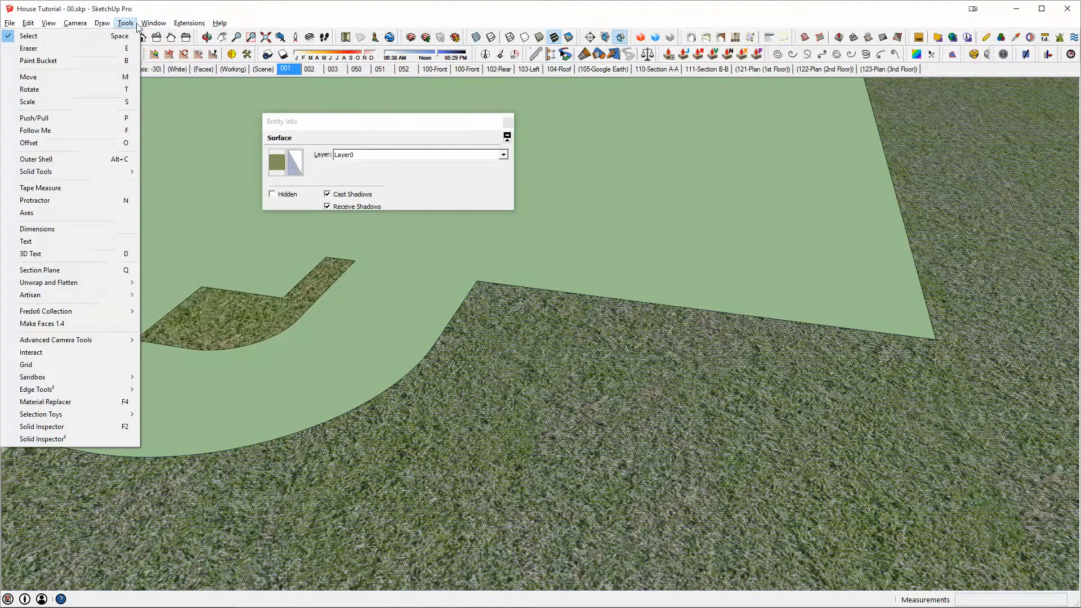
{"action": "mouse_move", "coordinate": [151, 25]}
{"action": "mouse_move", "coordinate": [99, 29]}
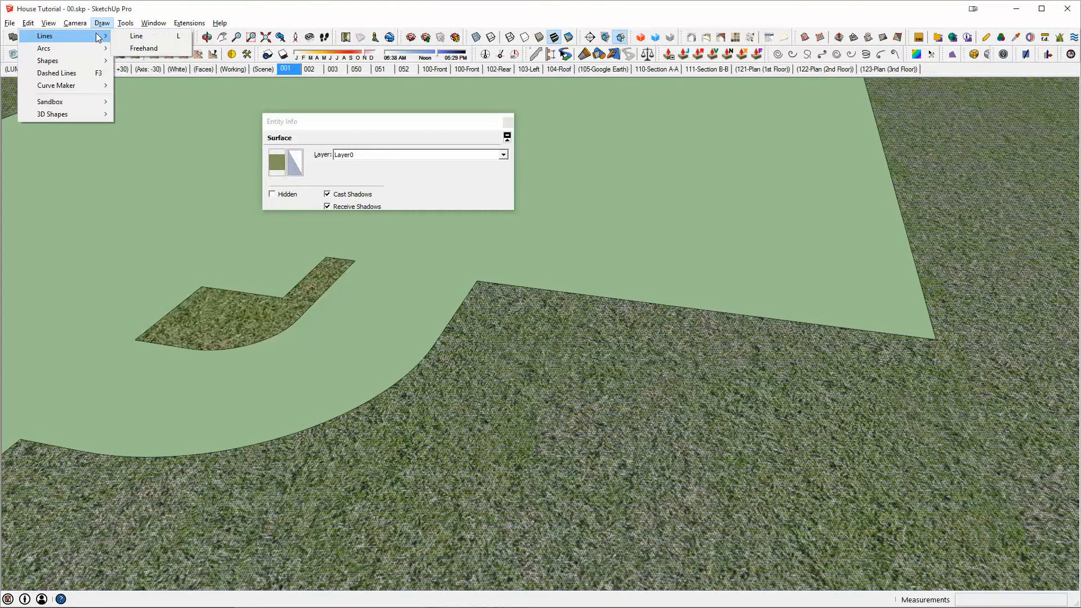
{"action": "left_click", "coordinate": [134, 48]}
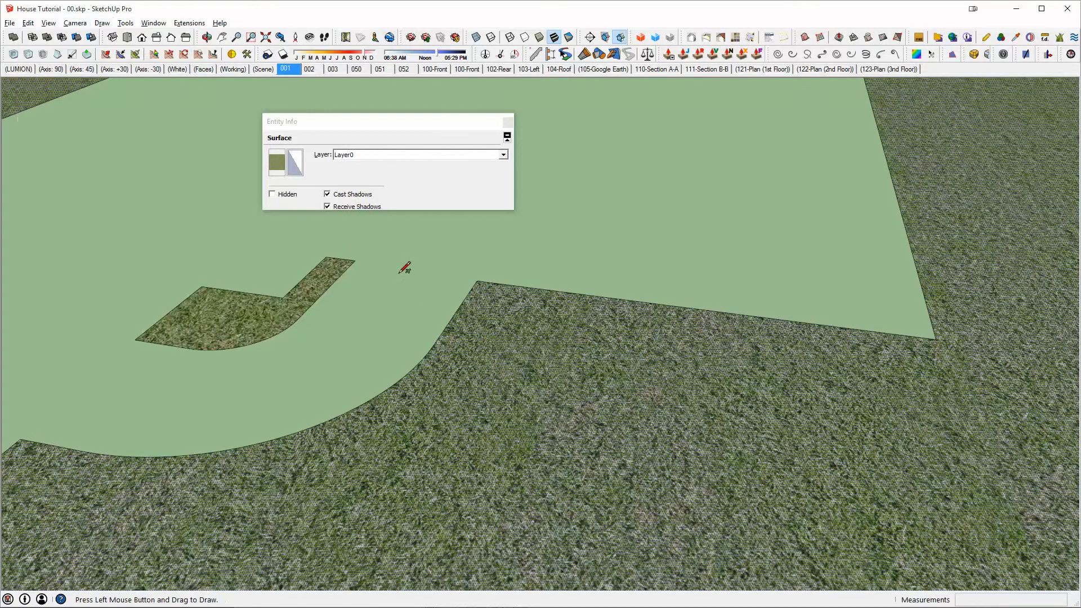
{"action": "key", "text": "i"}
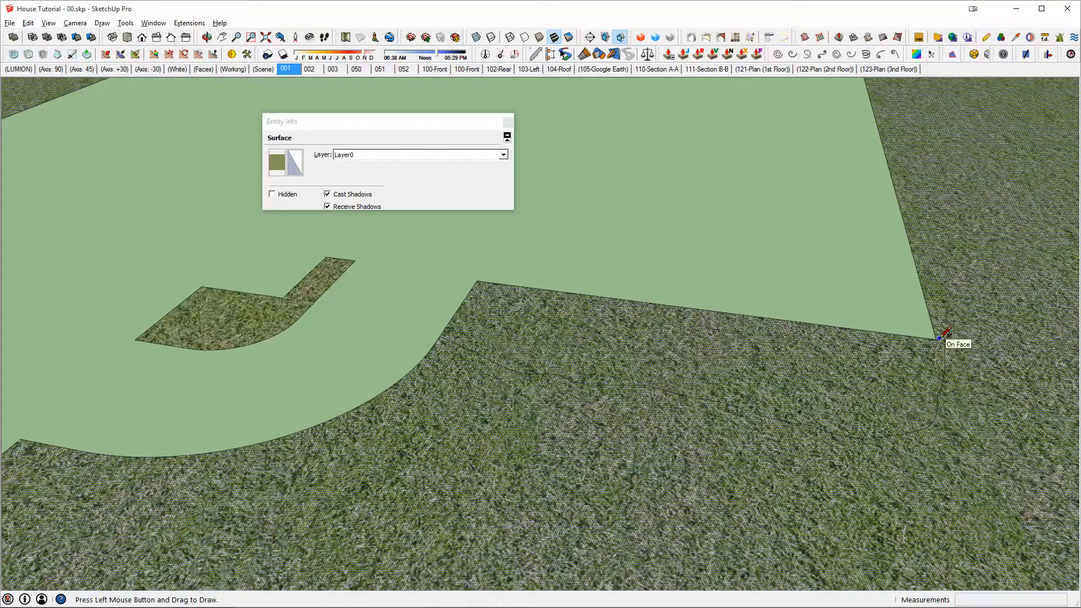
{"action": "left_click_drag", "start_coordinate": [937, 338], "coordinate": [936, 339]}
{"action": "key", "text": "space"}
Paint the new planting bed face with Groundcover_Dirt_Red from the ~Basic Material Set.
{"action": "left_click", "coordinate": [857, 354]}
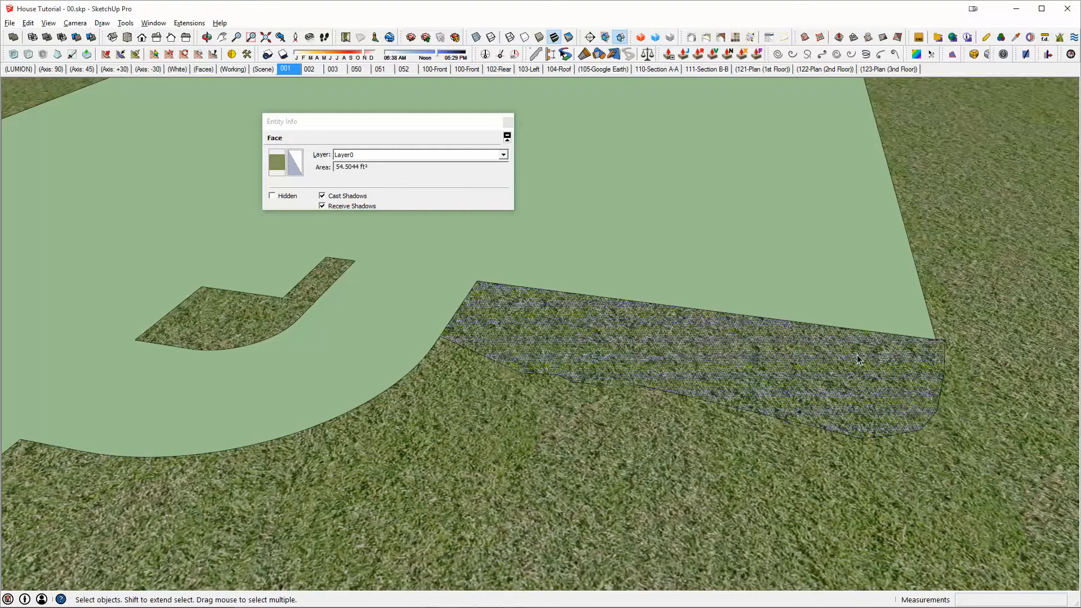
{"action": "key", "text": "i"}
{"action": "key", "text": "i"}
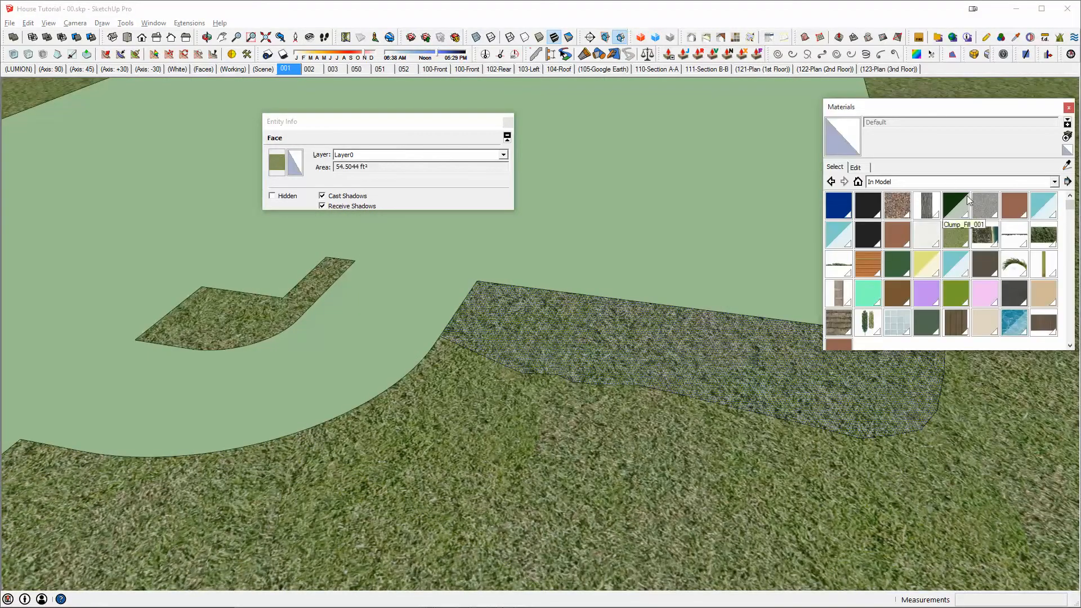
{"action": "left_click", "coordinate": [941, 183]}
{"action": "scroll", "coordinate": [957, 301], "scroll_direction": "down", "scroll_amount": 5}
{"action": "left_click", "coordinate": [908, 330]}
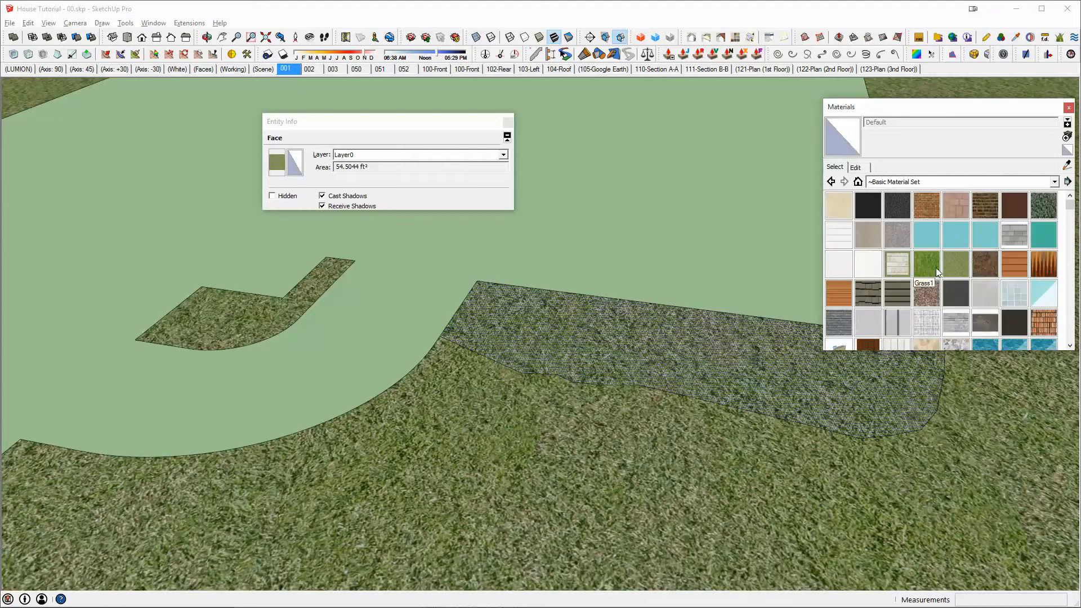
{"action": "left_click", "coordinate": [986, 266]}
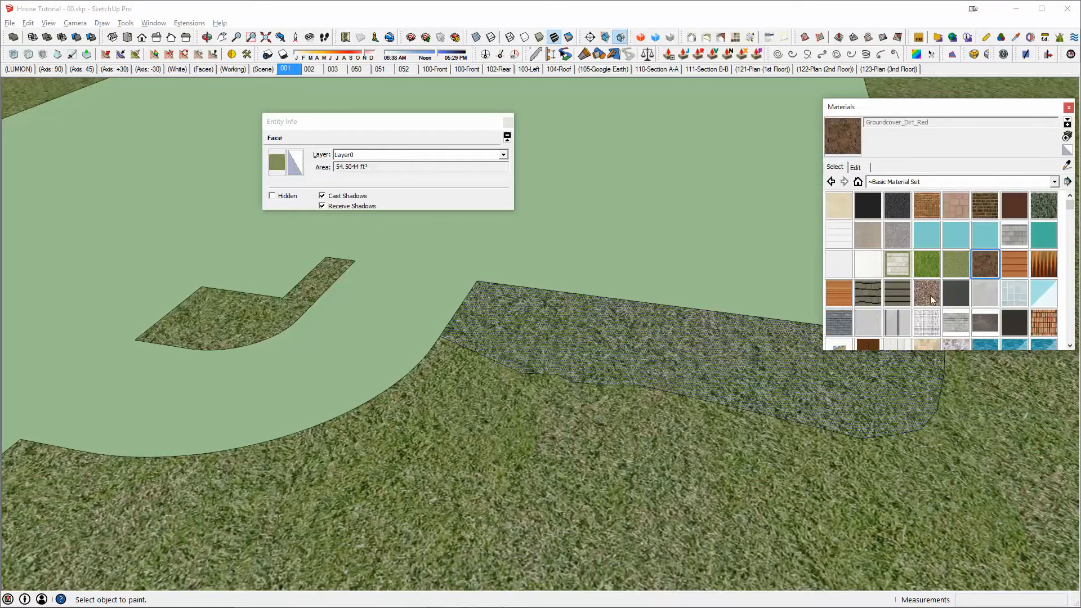
{"action": "left_click", "coordinate": [664, 335]}
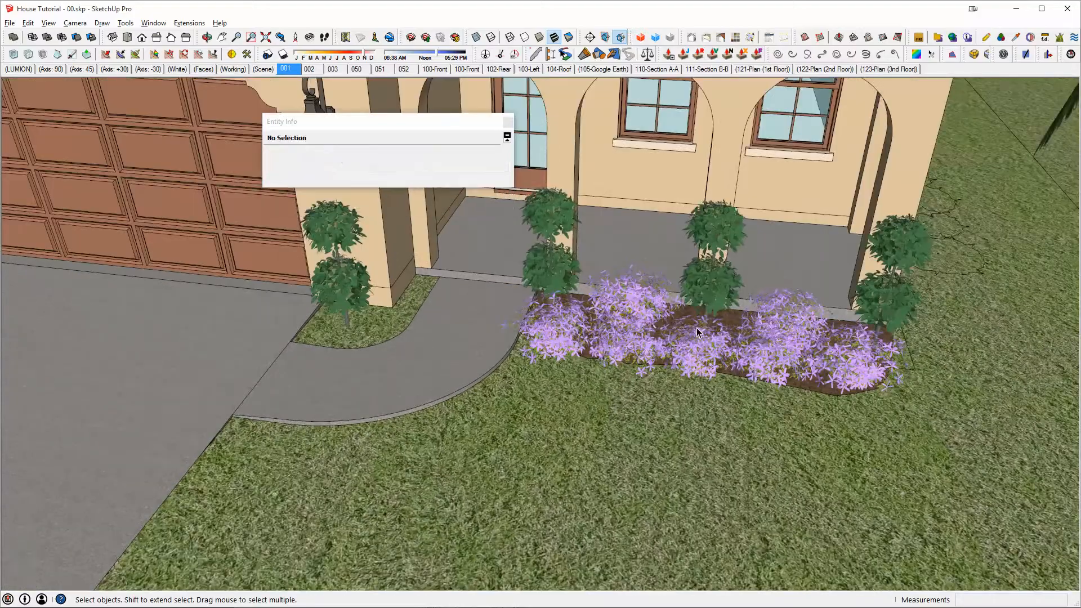
Look over the planted flower bed and the front yard from closer and farther away.
{"action": "middle_click_drag", "start_coordinate": [696, 328], "coordinate": [784, 358]}
{"action": "scroll", "coordinate": [742, 302], "scroll_direction": "up", "scroll_amount": 3}
{"action": "scroll", "coordinate": [783, 289], "scroll_direction": "down", "scroll_amount": 3}
{"action": "scroll", "coordinate": [809, 335], "scroll_direction": "down", "scroll_amount": 3}
{"action": "scroll", "coordinate": [817, 315], "scroll_direction": "down", "scroll_amount": 2}
{"action": "scroll", "coordinate": [817, 316], "scroll_direction": "down", "scroll_amount": 3}
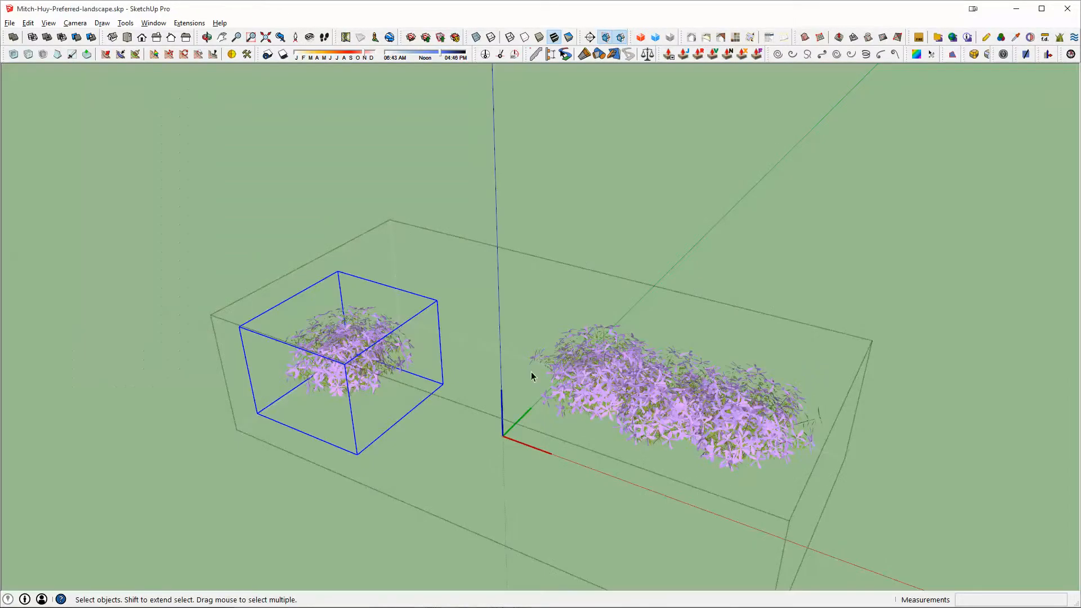
Look through the plants in the current landscape file, switch to the Good Landscaping file, and find its hedges.
{"action": "scroll", "coordinate": [531, 338], "scroll_direction": "down", "scroll_amount": 6}
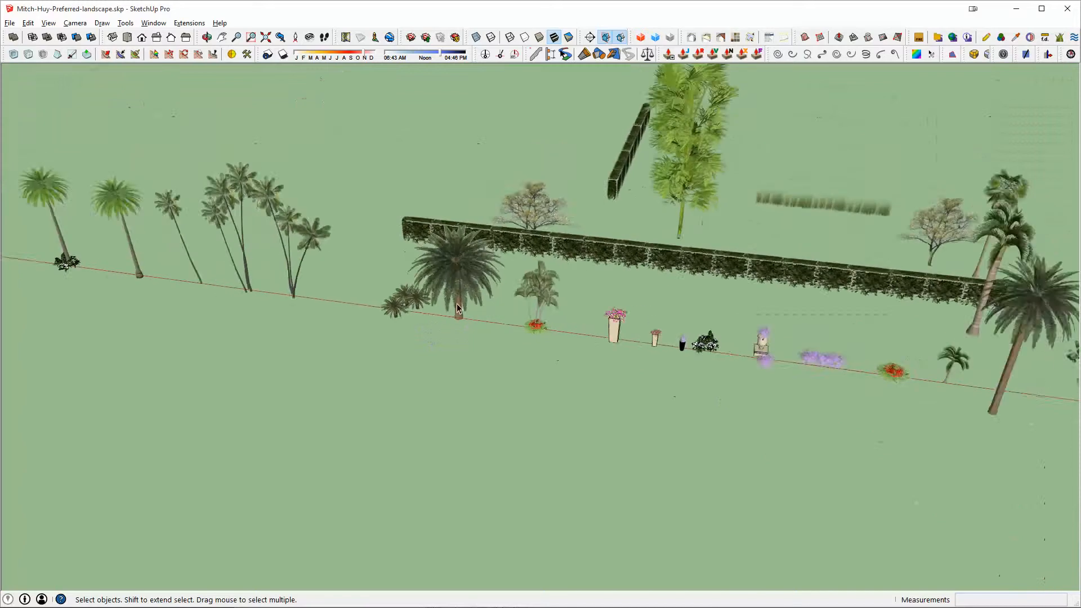
{"action": "middle_click_drag", "start_coordinate": [458, 308], "coordinate": [639, 530]}
{"action": "key", "text": "alt+Tab"}
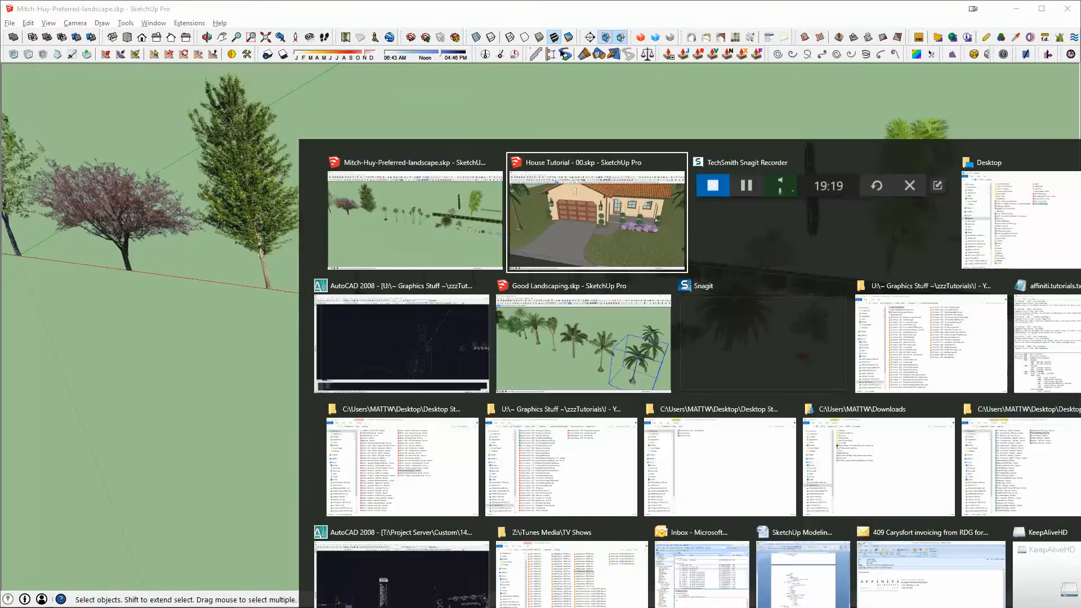
{"action": "left_click", "coordinate": [533, 366]}
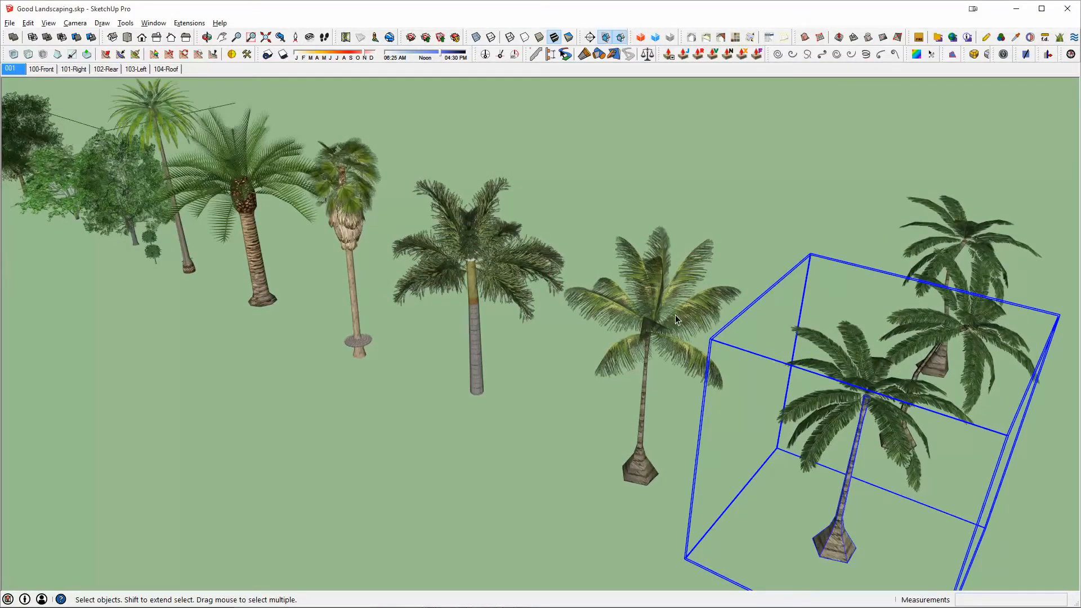
{"action": "scroll", "coordinate": [674, 315], "scroll_direction": "down", "scroll_amount": 5}
{"action": "scroll", "coordinate": [434, 258], "scroll_direction": "up", "scroll_amount": 5}
{"action": "middle_click_drag", "start_coordinate": [411, 265], "coordinate": [462, 270]}
{"action": "scroll", "coordinate": [282, 211], "scroll_direction": "up", "scroll_amount": 5}
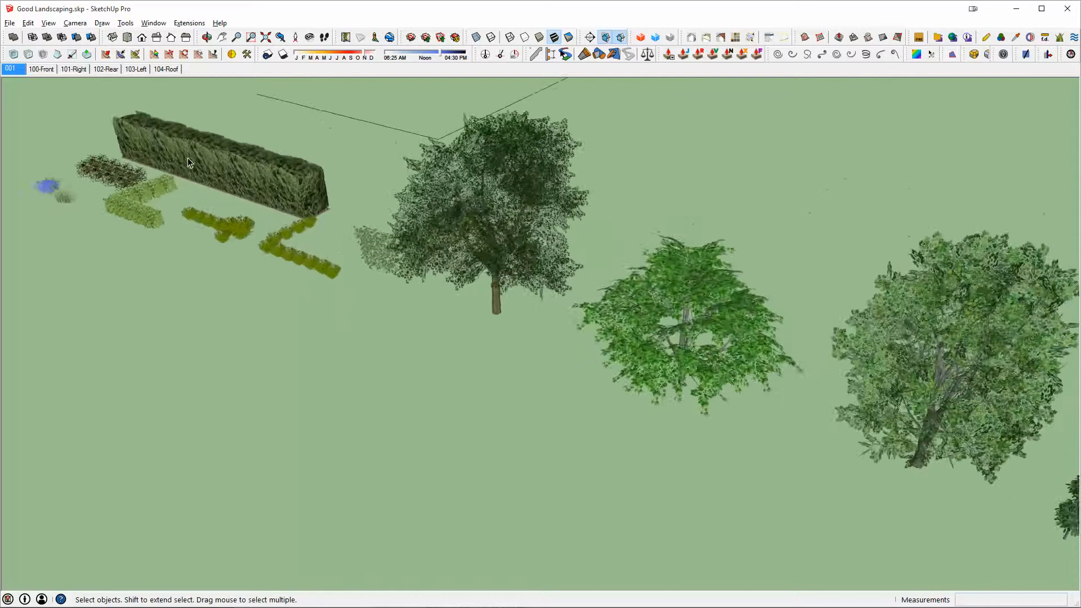
{"action": "middle_click_drag", "start_coordinate": [188, 158], "coordinate": [541, 372]}
{"action": "scroll", "coordinate": [711, 370], "scroll_direction": "up", "scroll_amount": 8}
{"action": "scroll", "coordinate": [646, 391], "scroll_direction": "up", "scroll_amount": 3}
Open the bright green L-shaped hedge and move its end boxwood bush about 4' 9" away from the row.
{"action": "left_click", "coordinate": [704, 376]}
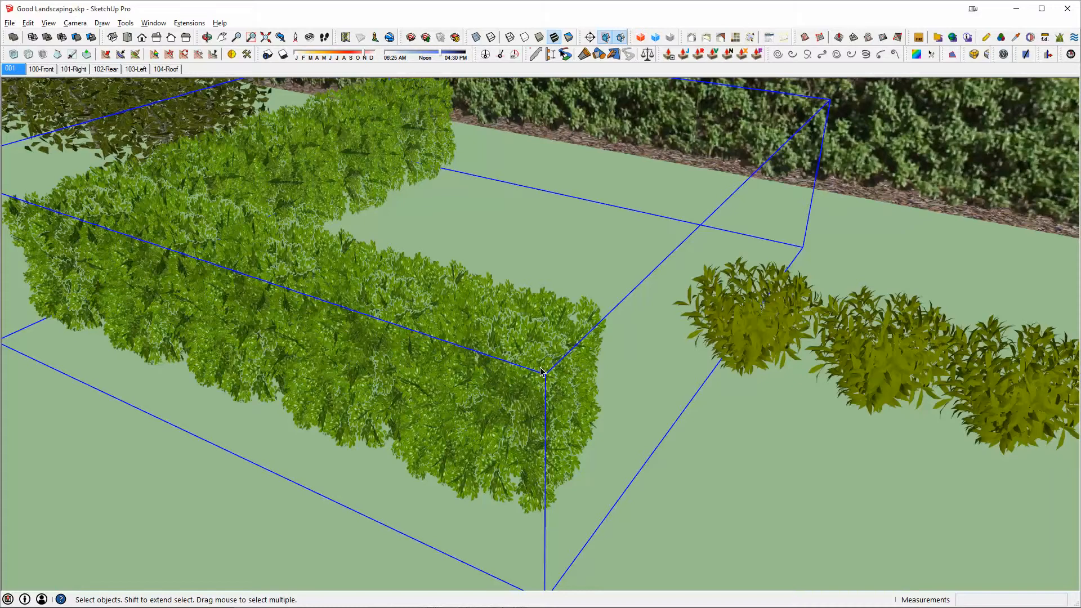
{"action": "double_click", "coordinate": [541, 369]}
{"action": "double_click", "coordinate": [541, 369]}
{"action": "left_click", "coordinate": [541, 369]}
{"action": "middle_click_drag", "start_coordinate": [709, 386], "coordinate": [664, 364]}
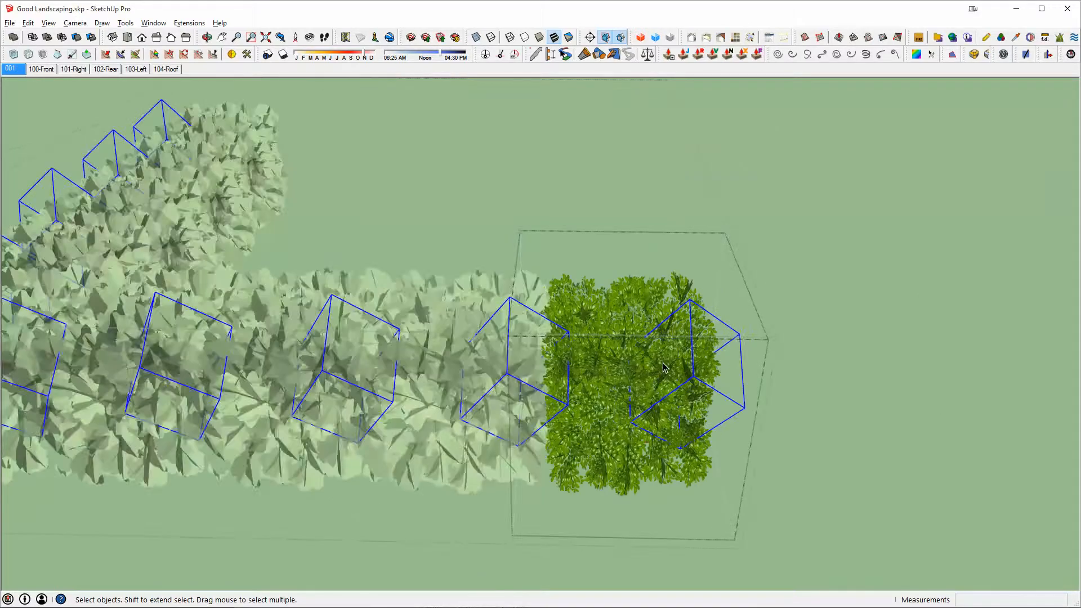
{"action": "key", "text": "Escape"}
{"action": "key", "text": "m"}
{"action": "left_click", "coordinate": [777, 468]}
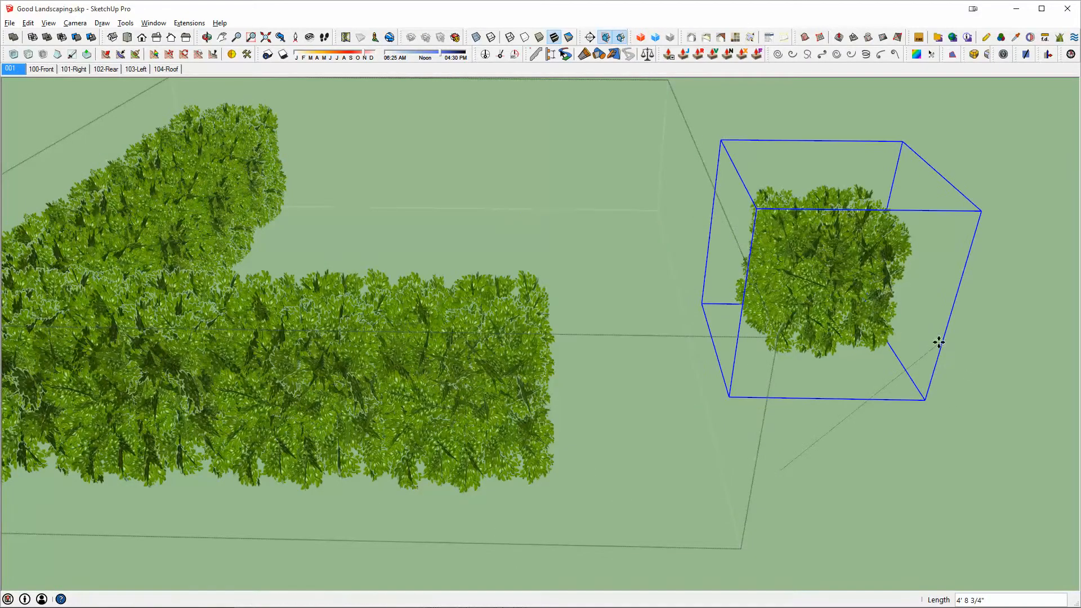
{"action": "key", "text": "space"}
Check the separated boxwood component and save it to the Desktop as Boxwood 01.
{"action": "middle_click_drag", "start_coordinate": [840, 268], "coordinate": [748, 333]}
{"action": "right_click", "coordinate": [747, 333]}
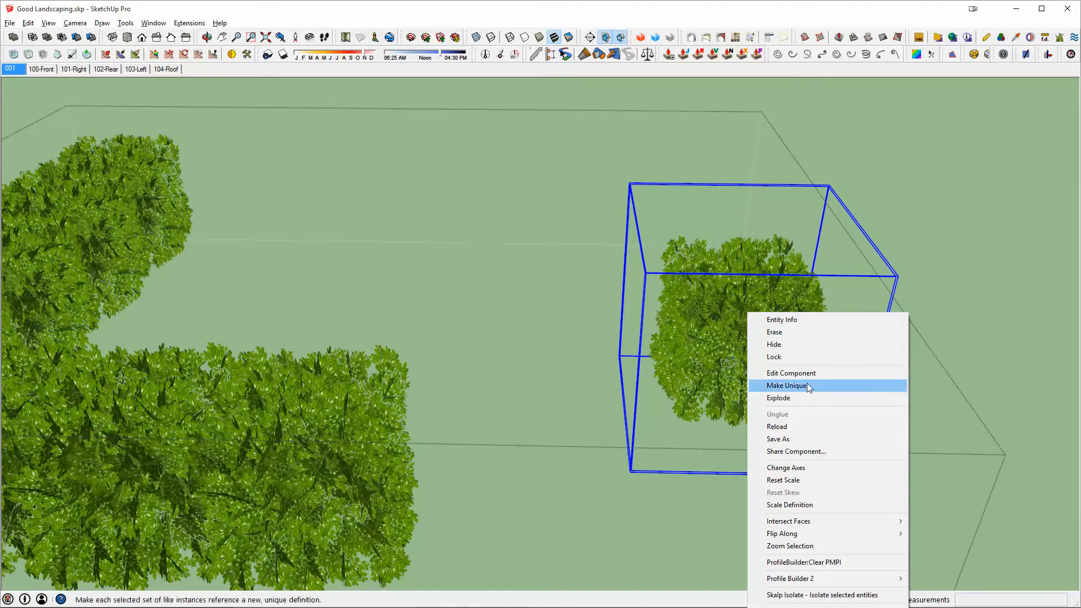
{"action": "left_click", "coordinate": [716, 336]}
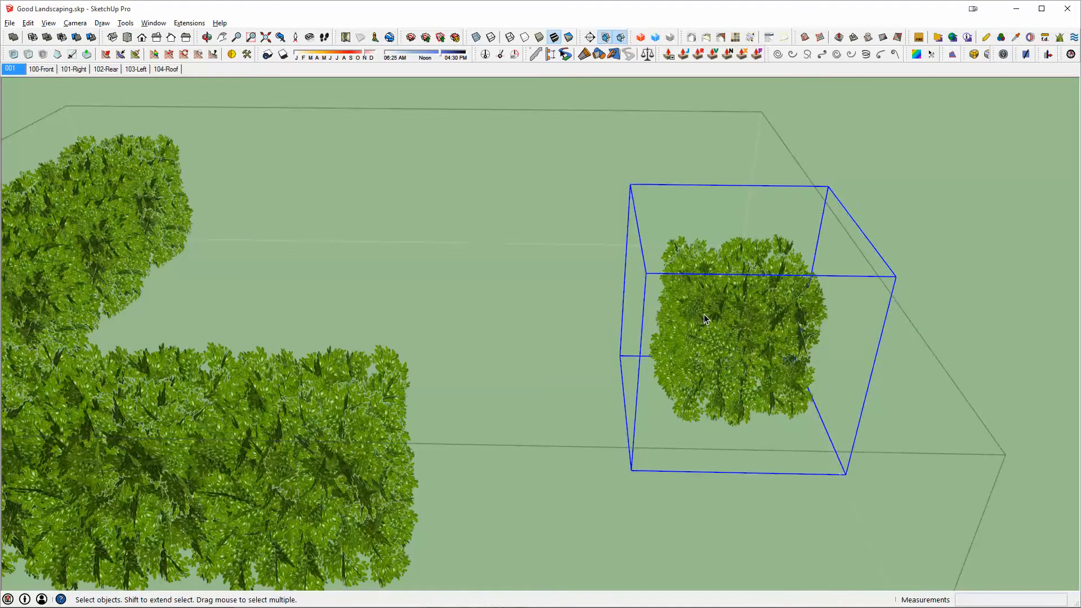
{"action": "double_click", "coordinate": [703, 314]}
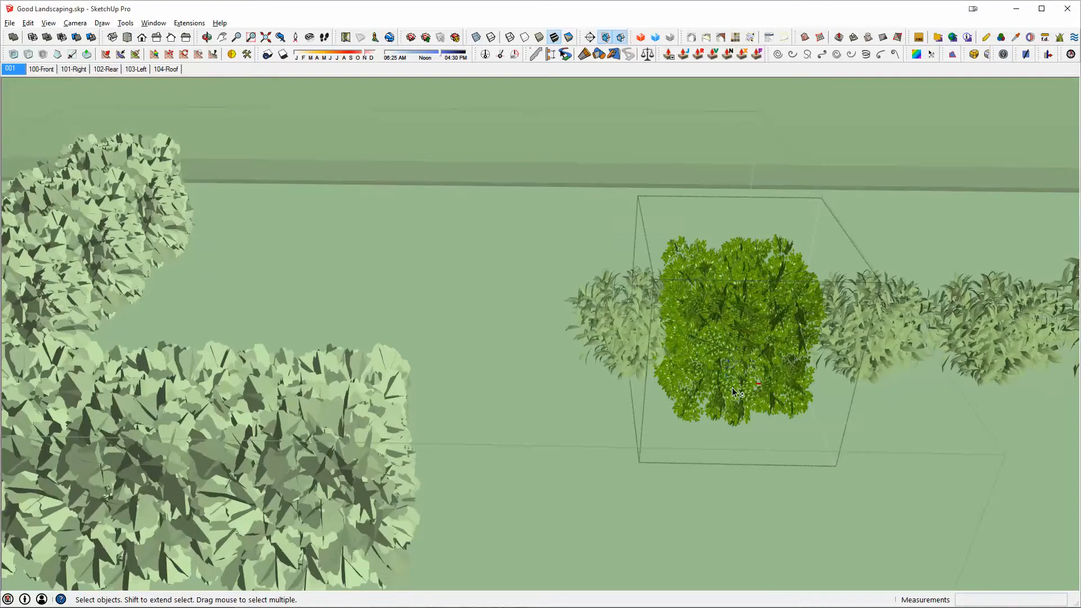
{"action": "key", "text": "Escape"}
{"action": "right_click", "coordinate": [740, 331]}
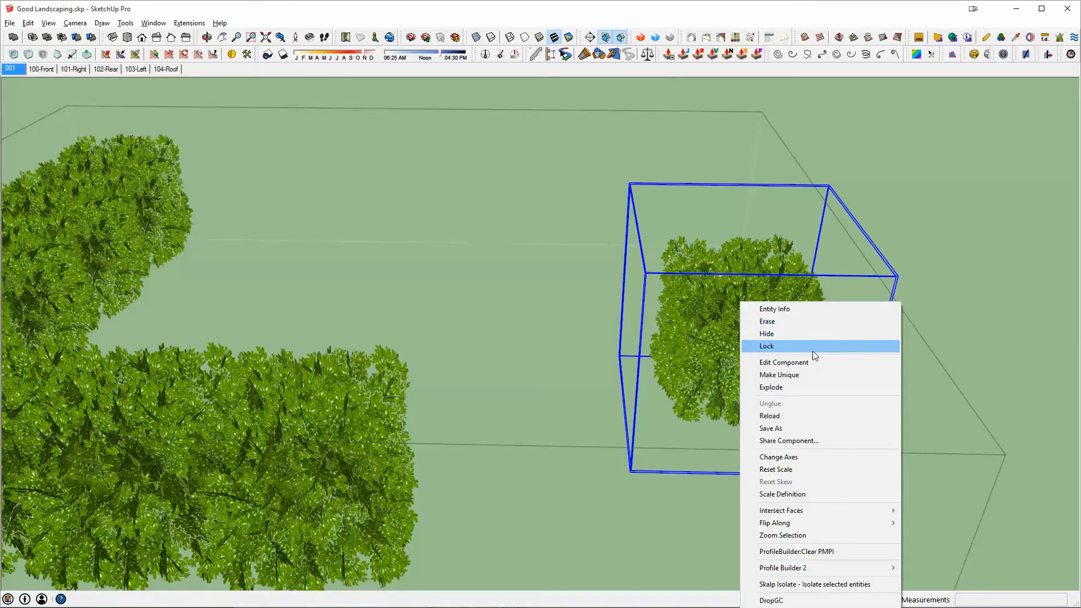
{"action": "left_click", "coordinate": [789, 429]}
{"action": "left_click", "coordinate": [586, 335]}
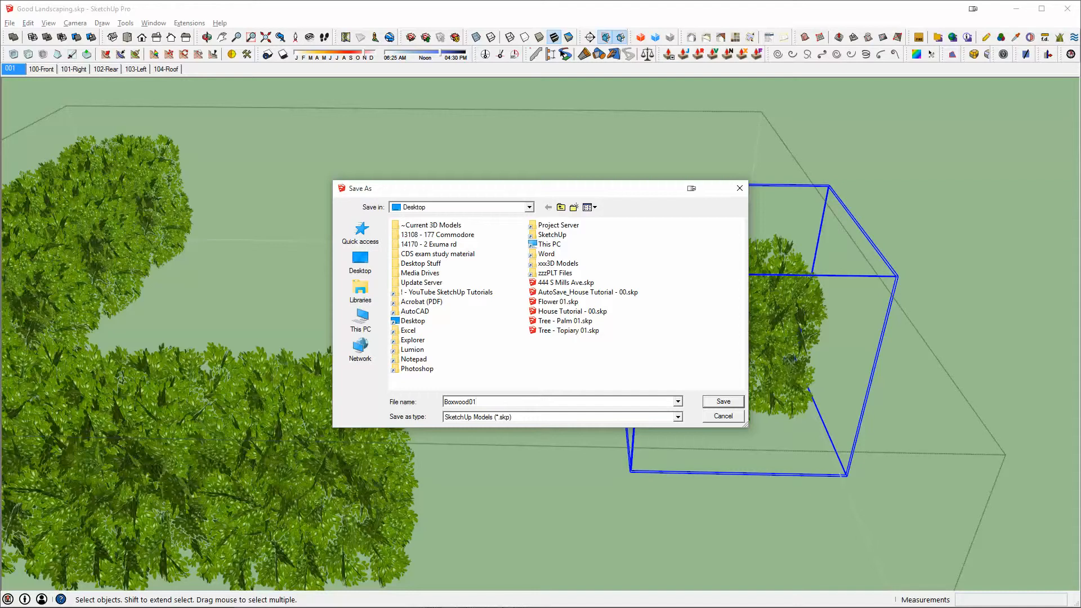
{"action": "key", "text": "Return"}
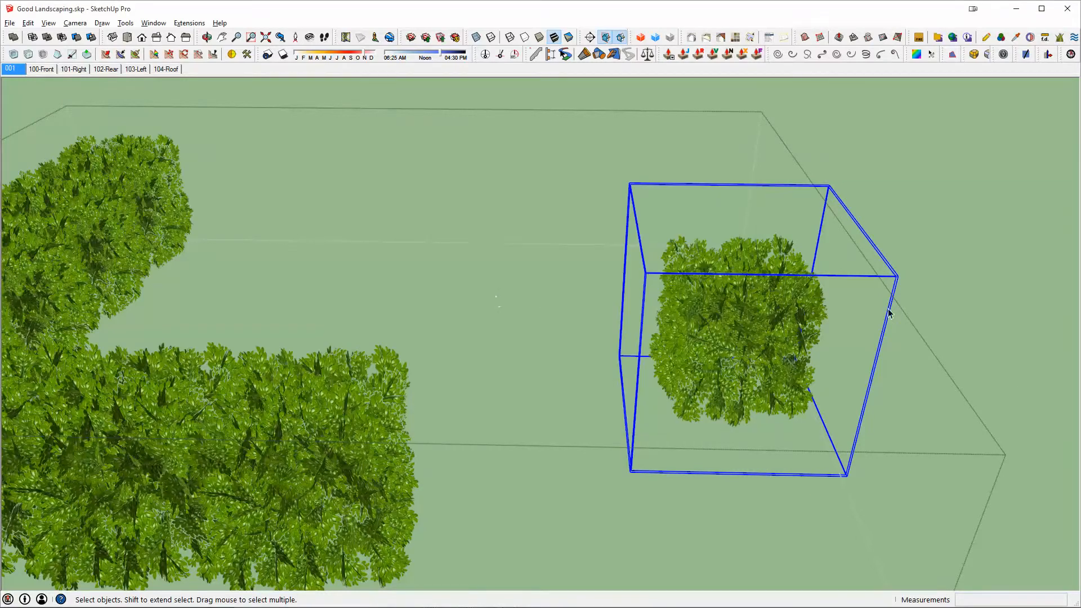
Switch to the House Tutorial model and reload the generic bush outlines along the side wall with Boxwood 01.skp.
{"action": "scroll", "coordinate": [766, 285], "scroll_direction": "down", "scroll_amount": 1}
{"action": "key", "text": "space"}
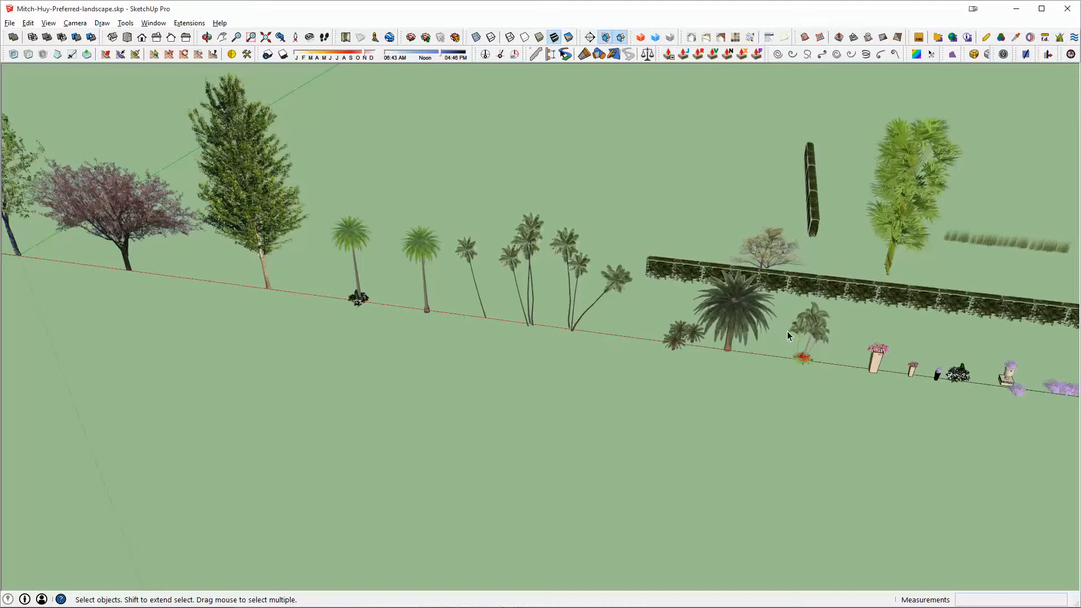
{"action": "key", "text": "alt+Tab"}
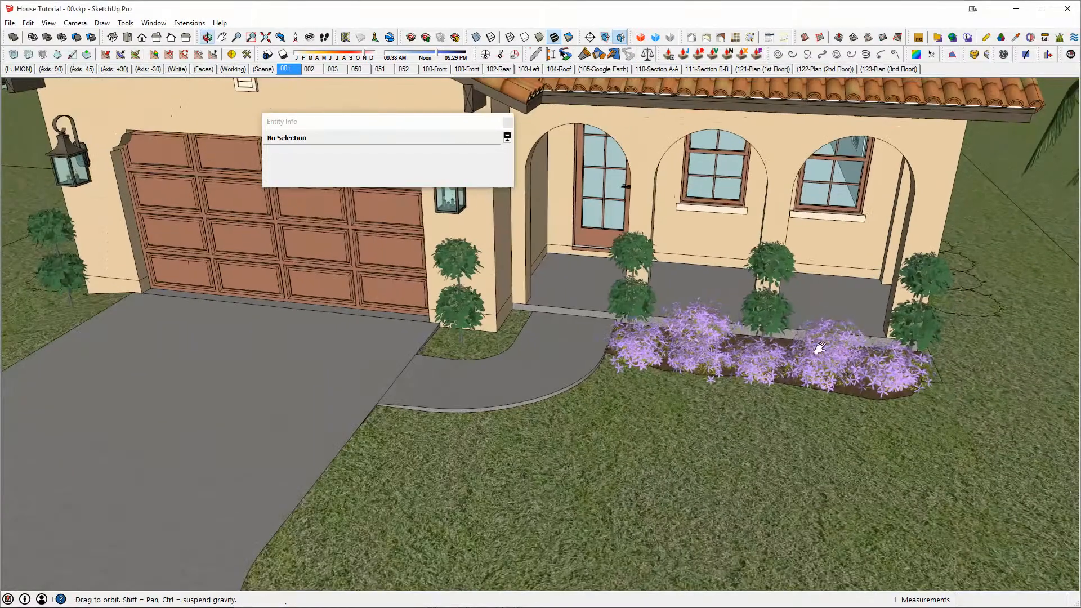
{"action": "middle_click_drag", "start_coordinate": [820, 348], "coordinate": [576, 405]}
{"action": "scroll", "coordinate": [575, 404], "scroll_direction": "up", "scroll_amount": 2}
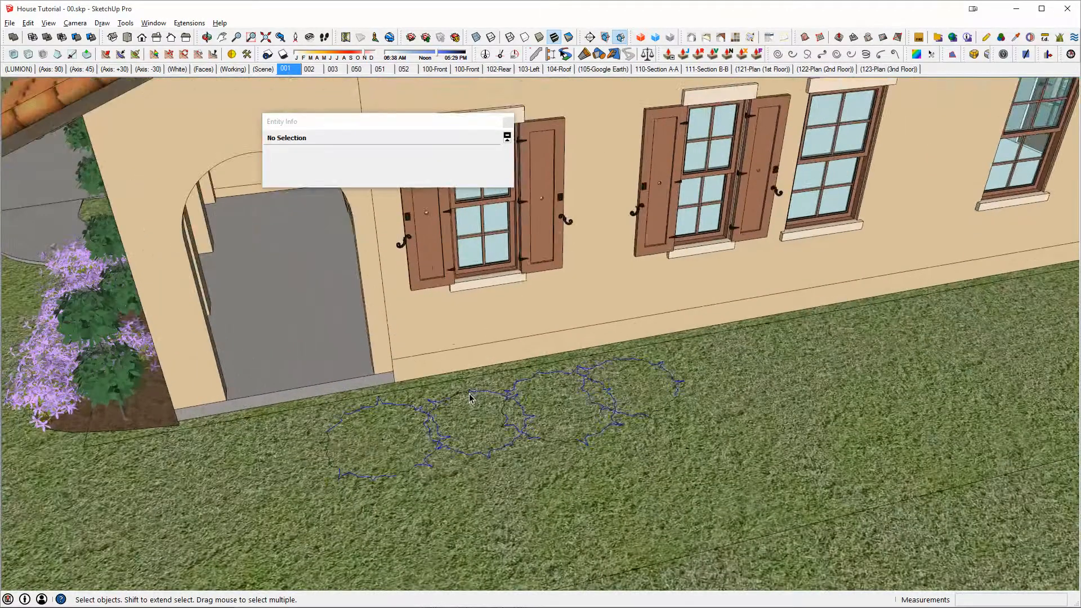
{"action": "double_click", "coordinate": [469, 394]}
{"action": "double_click", "coordinate": [470, 393]}
{"action": "double_click", "coordinate": [470, 393]}
{"action": "key", "text": "Escape"}
{"action": "right_click", "coordinate": [470, 394]}
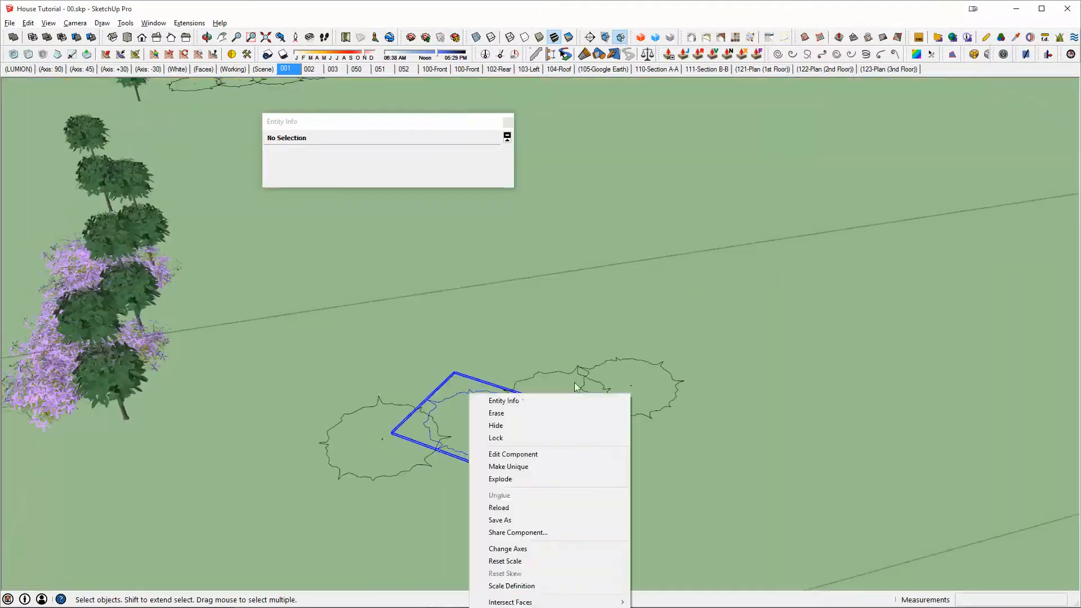
{"action": "left_click", "coordinate": [513, 507]}
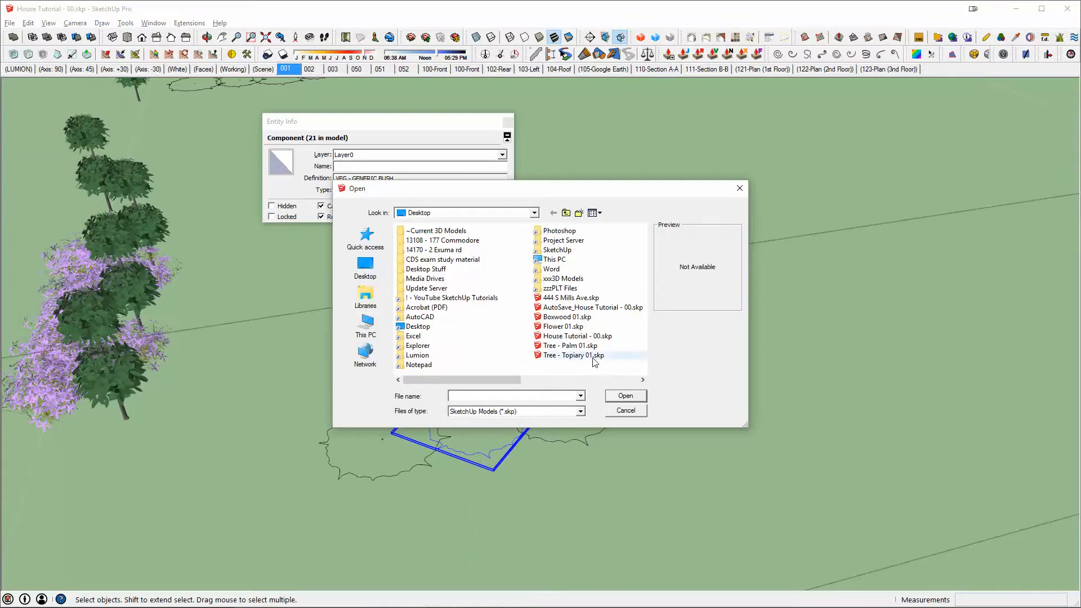
{"action": "double_click", "coordinate": [569, 316]}
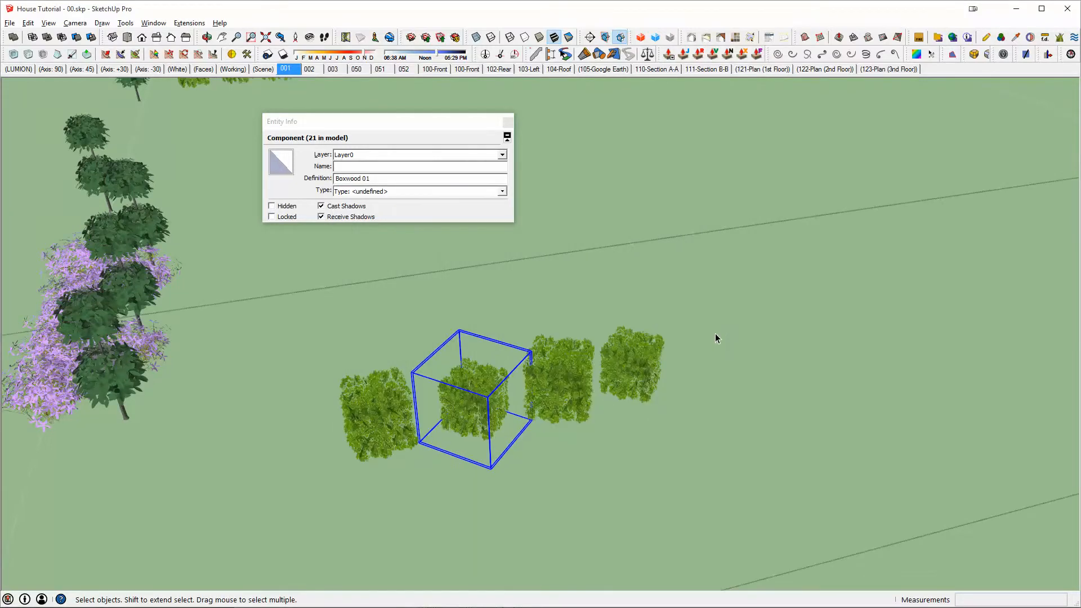
Look over the boxwoods from several angles, then return to the Good Landscaping file's row of olive-coloured bushes.
{"action": "middle_click_drag", "start_coordinate": [632, 370], "coordinate": [871, 286]}
{"action": "middle_click_drag", "start_coordinate": [706, 378], "coordinate": [639, 387]}
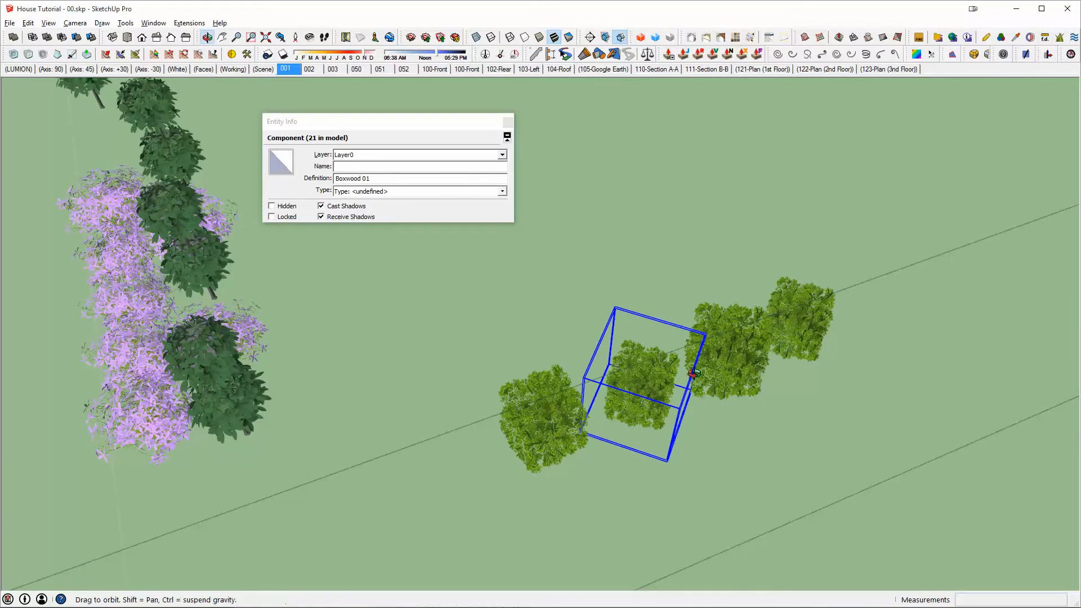
{"action": "middle_click_drag", "start_coordinate": [694, 373], "coordinate": [659, 386]}
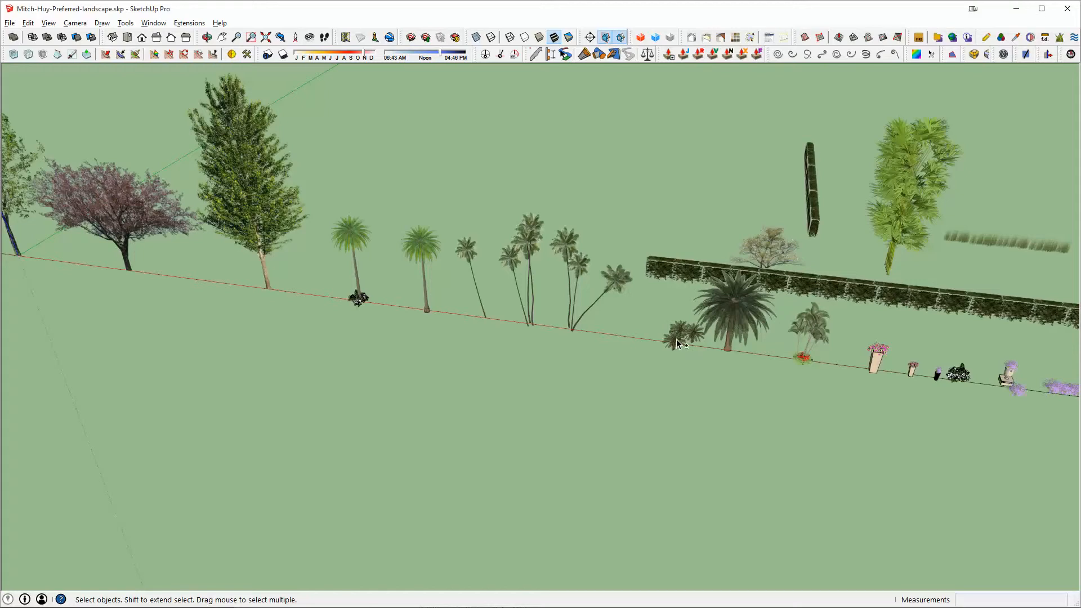
{"action": "middle_click_drag", "start_coordinate": [677, 343], "coordinate": [426, 270]}
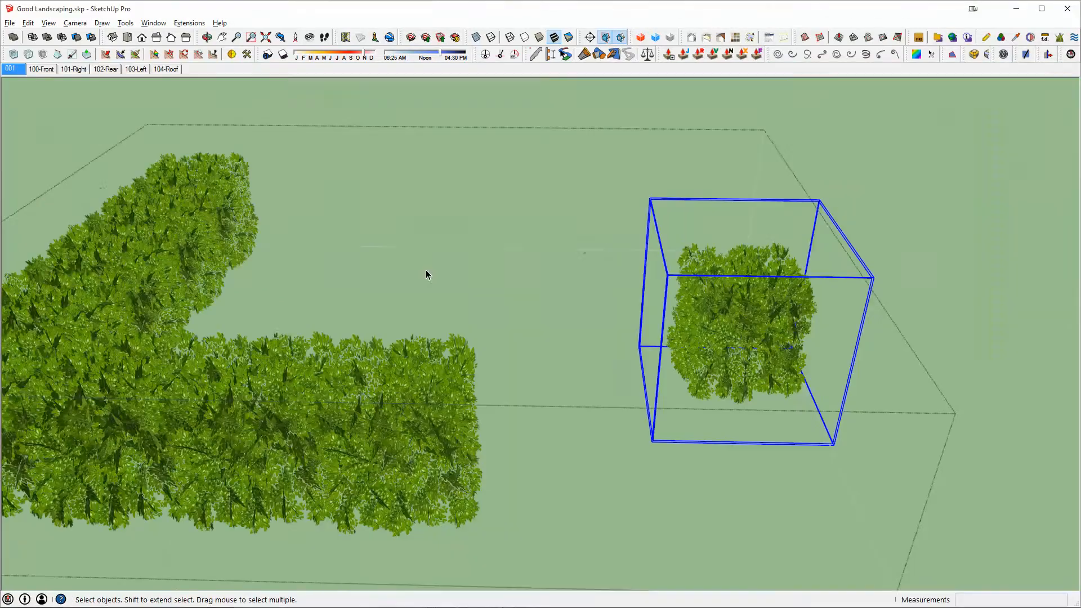
{"action": "key", "text": "o"}
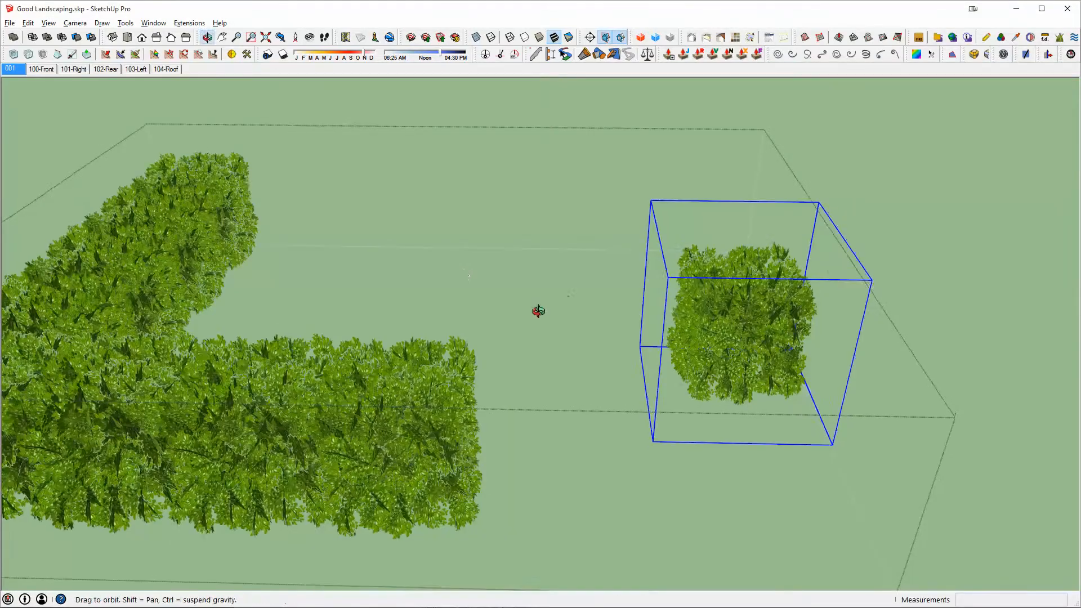
{"action": "key", "text": "space"}
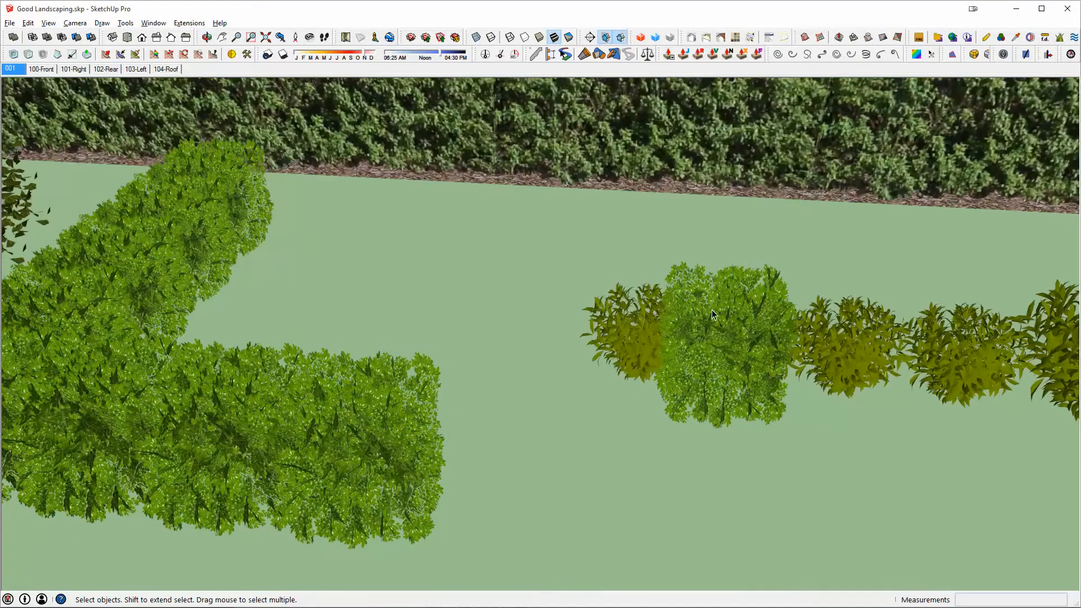
{"action": "middle_click_drag", "start_coordinate": [712, 310], "coordinate": [861, 379]}
{"action": "scroll", "coordinate": [851, 338], "scroll_direction": "down", "scroll_amount": 1}
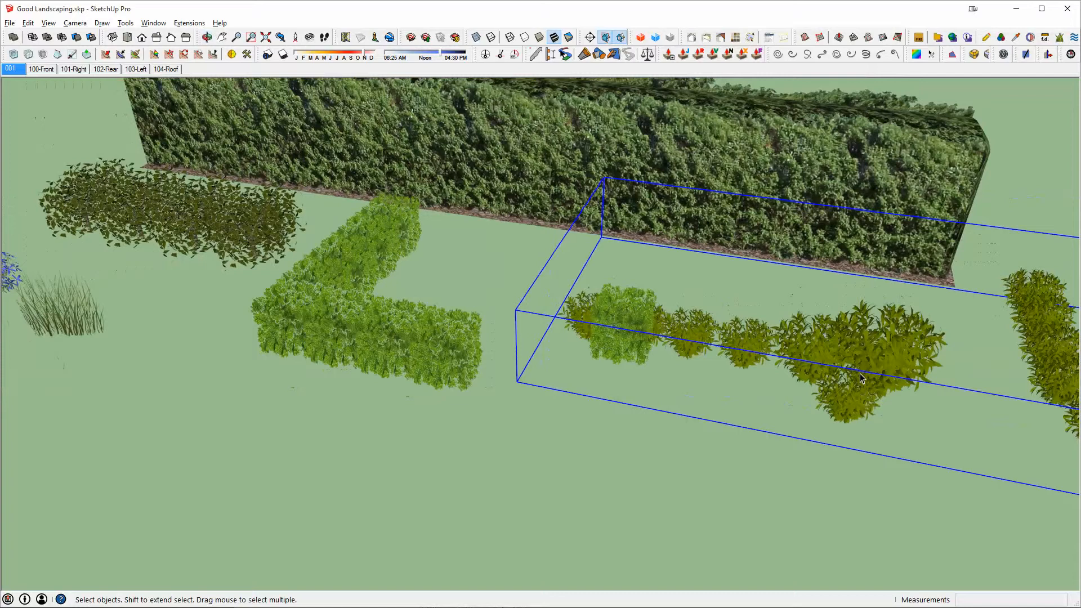
Open the olive bush row down to its nested bushes and isolate the large one by hiding similar components.
{"action": "double_click", "coordinate": [893, 365]}
{"action": "left_click", "coordinate": [893, 365]}
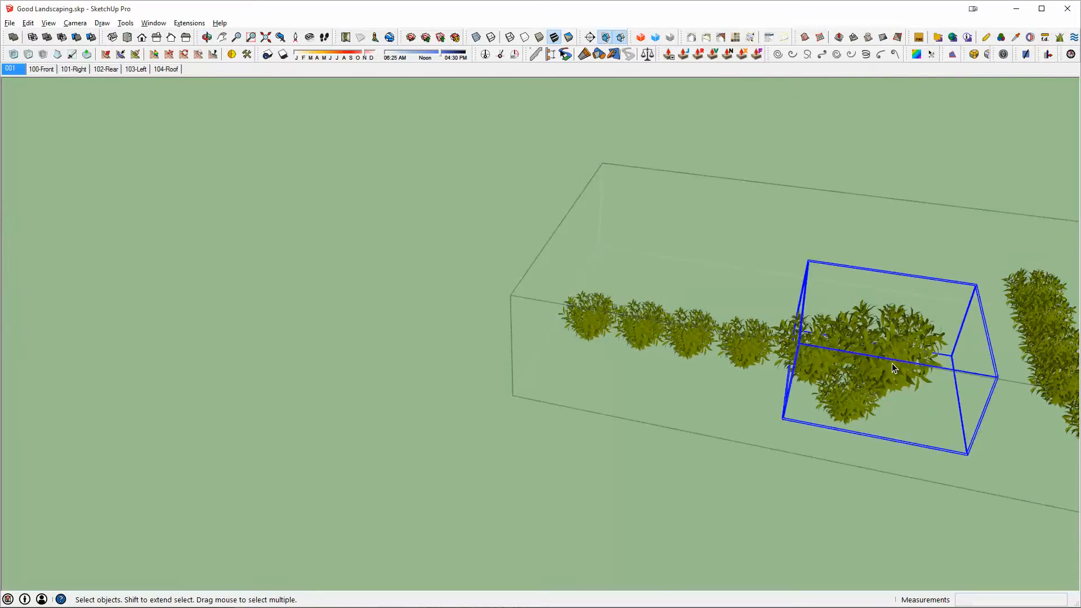
{"action": "double_click", "coordinate": [892, 363]}
{"action": "left_click", "coordinate": [891, 364]}
{"action": "scroll", "coordinate": [896, 367], "scroll_direction": "up", "scroll_amount": 3}
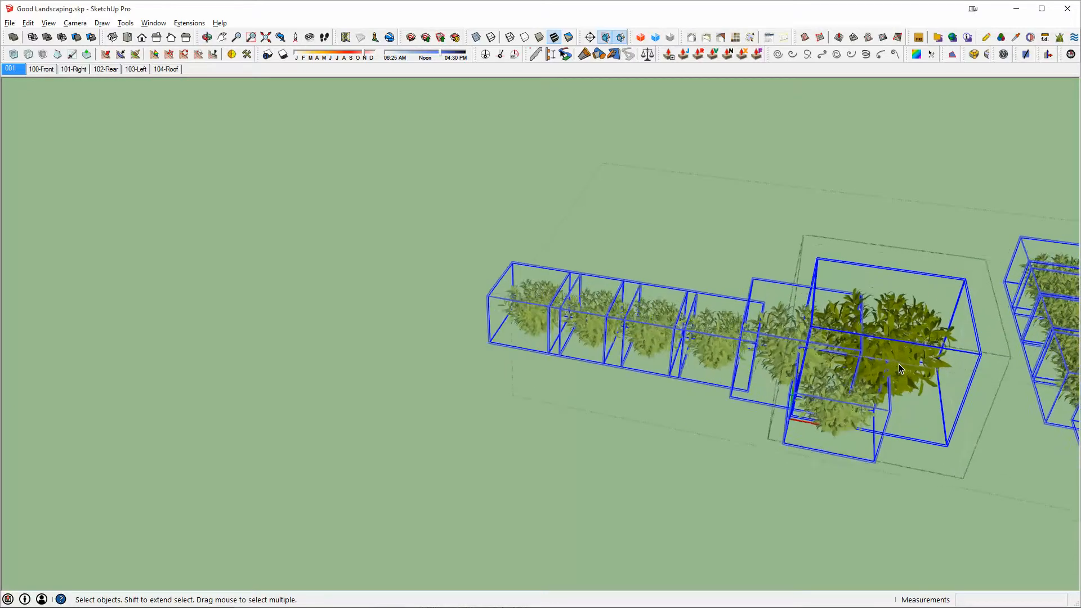
{"action": "key", "text": "i"}
{"action": "key", "text": "i"}
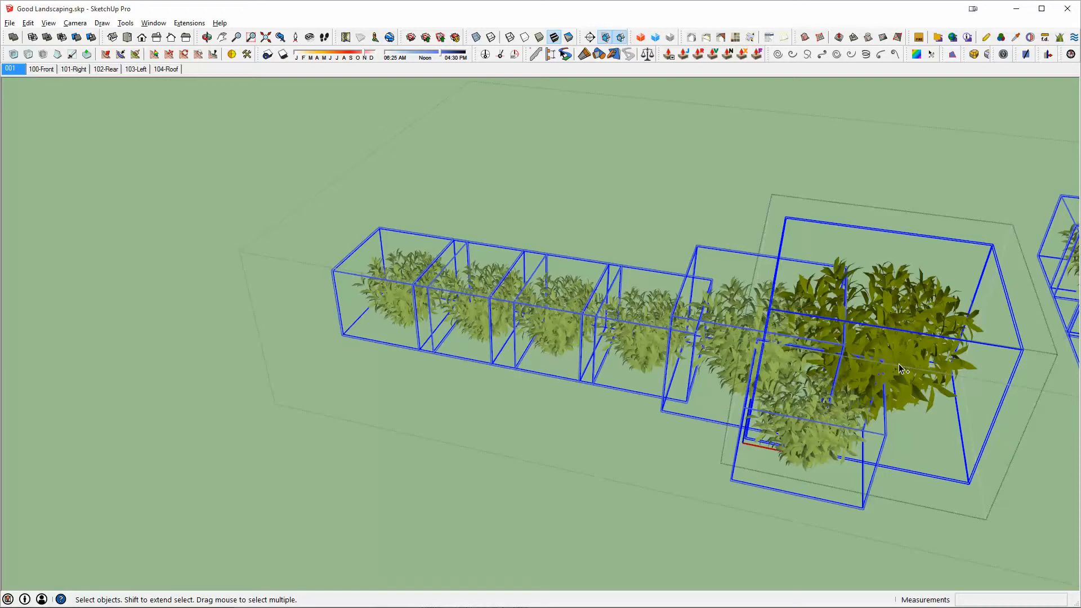
{"action": "key", "text": "j"}
Open the large olive bush component and move all its contents about 3' to centre them on its origin.
{"action": "middle_click_drag", "start_coordinate": [899, 364], "coordinate": [743, 362]}
{"action": "right_click", "coordinate": [736, 365]}
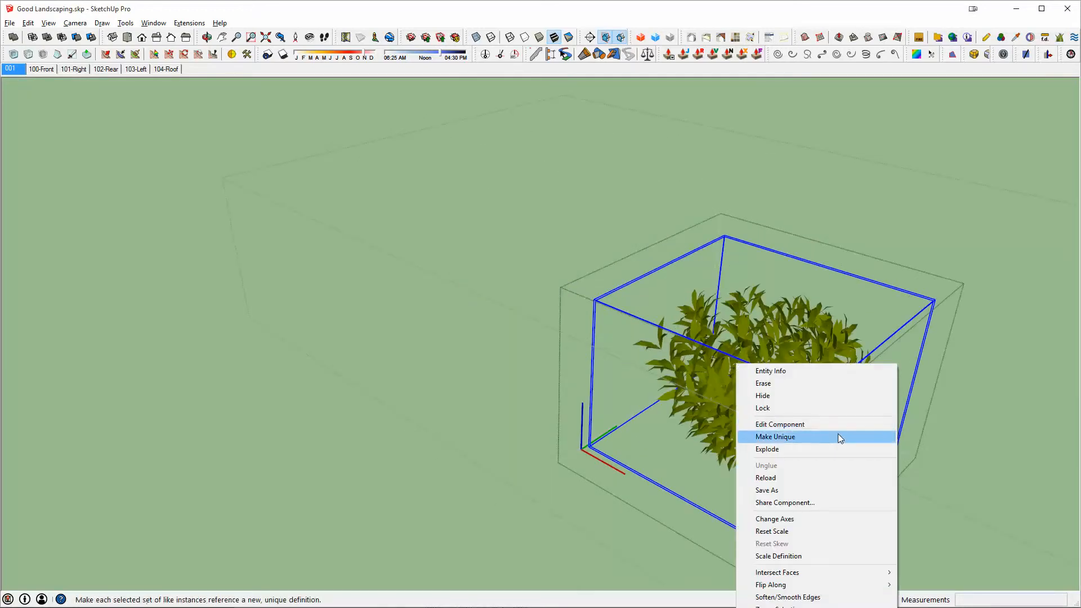
{"action": "left_click", "coordinate": [715, 351]}
{"action": "double_click", "coordinate": [714, 362]}
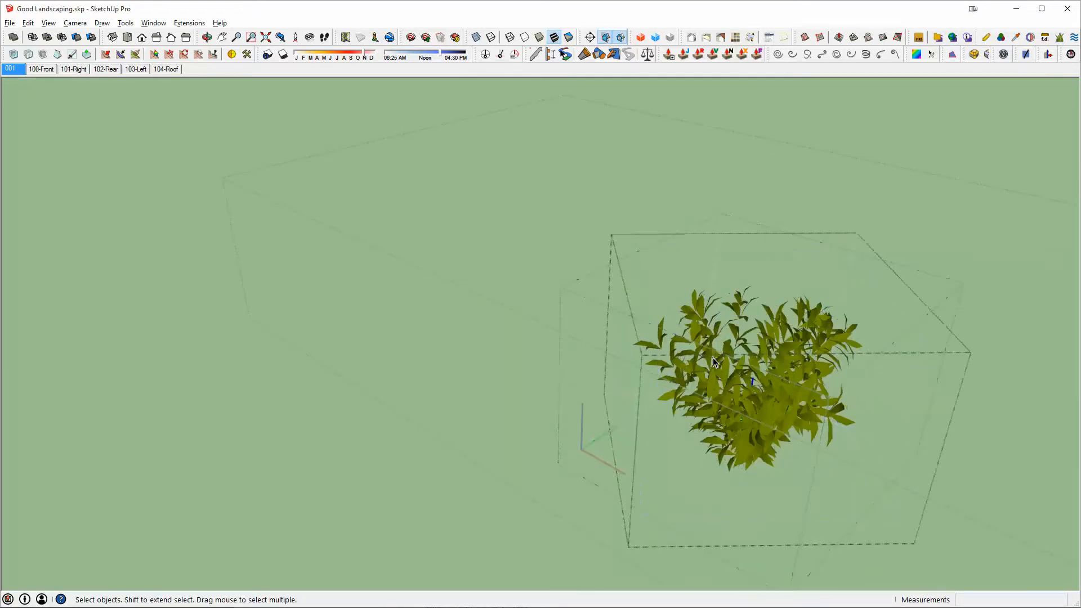
{"action": "key", "text": "Escape"}
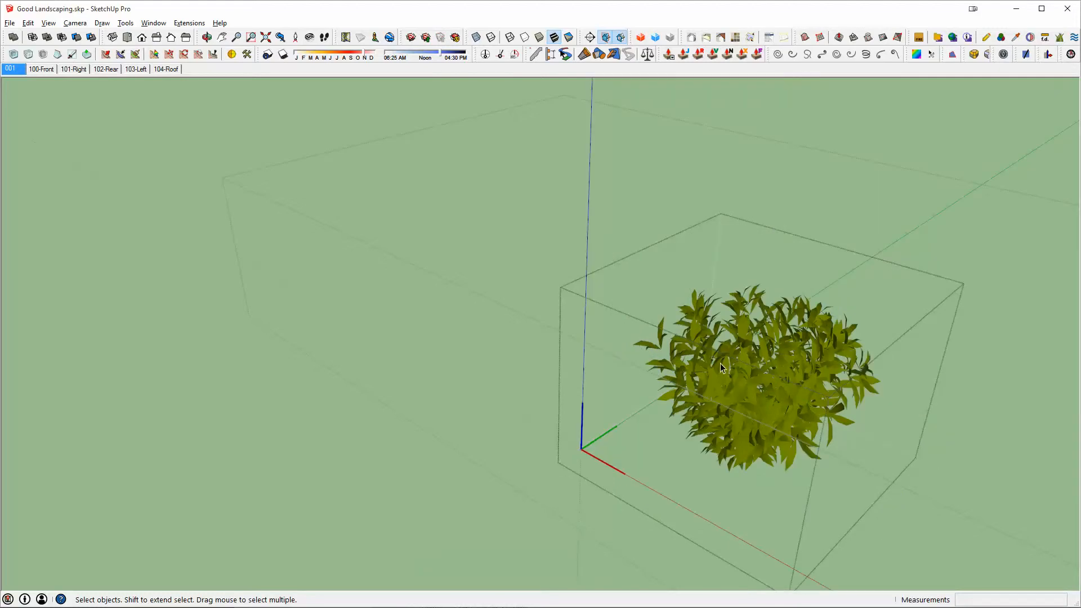
{"action": "left_click_drag", "start_coordinate": [572, 225], "coordinate": [982, 569]}
{"action": "key", "text": "m"}
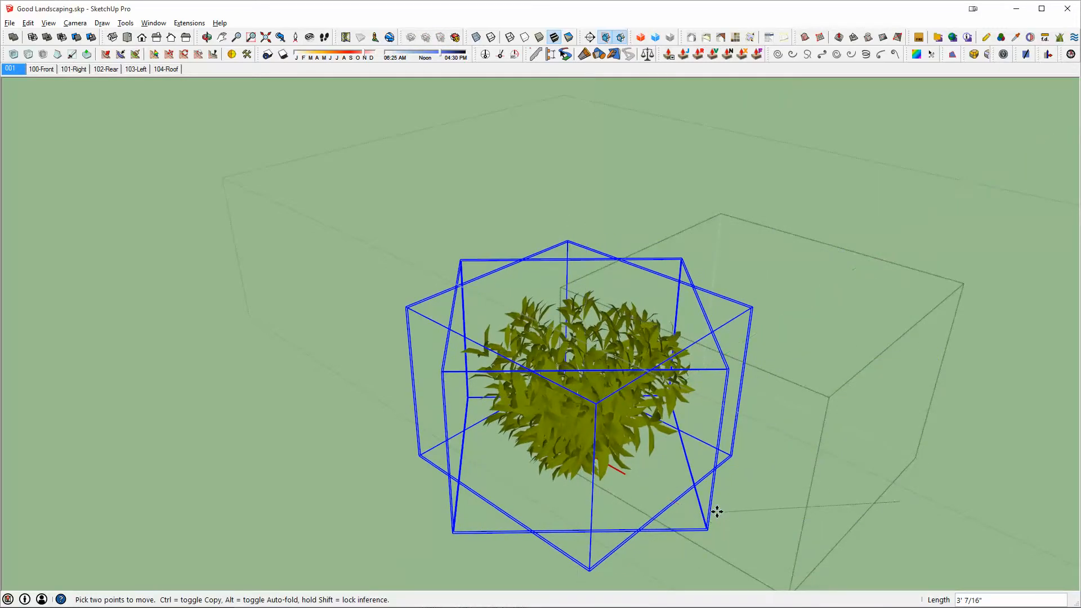
{"action": "left_click", "coordinate": [717, 511]}
Close the bush component and save it at its current scale as a Bush component file on the Desktop.
{"action": "middle_click_drag", "start_coordinate": [645, 512], "coordinate": [752, 524]}
{"action": "key", "text": "space"}
{"action": "key", "text": "Escape"}
{"action": "right_click", "coordinate": [762, 382]}
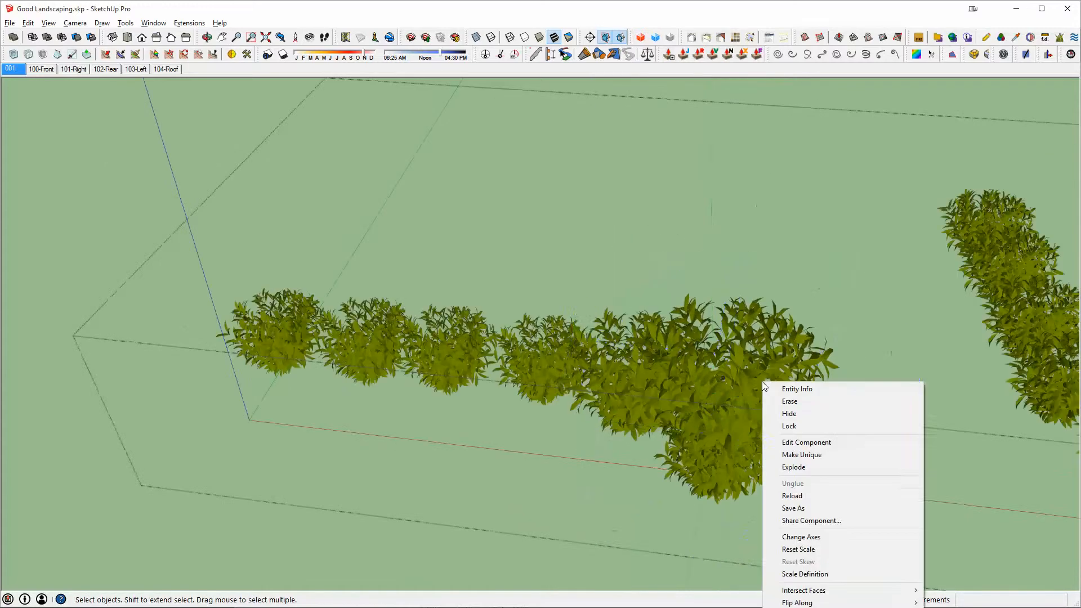
{"action": "left_click", "coordinate": [772, 507]}
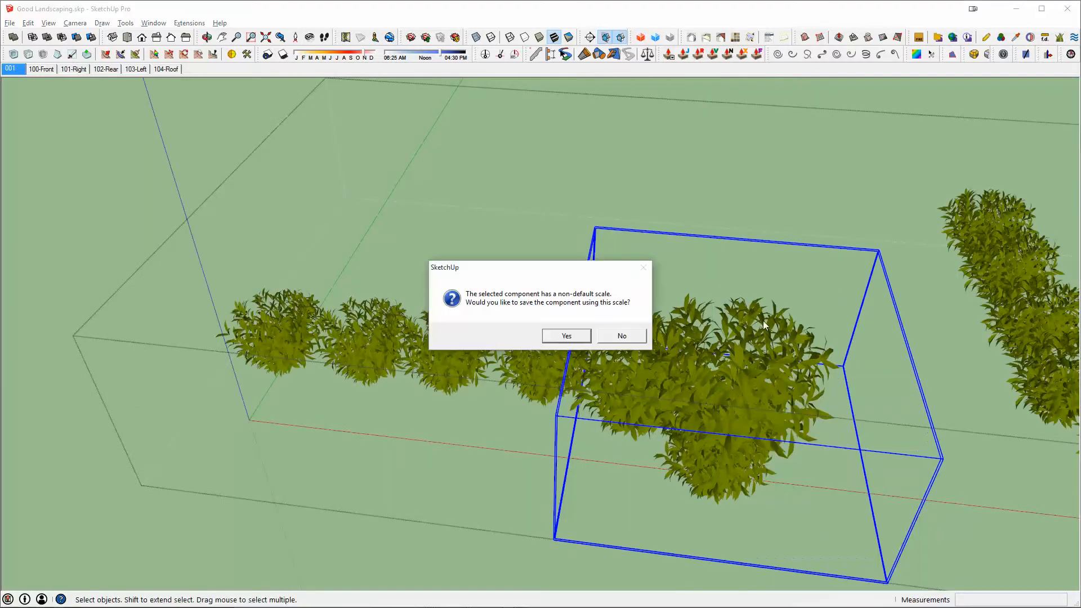
{"action": "left_click", "coordinate": [567, 336]}
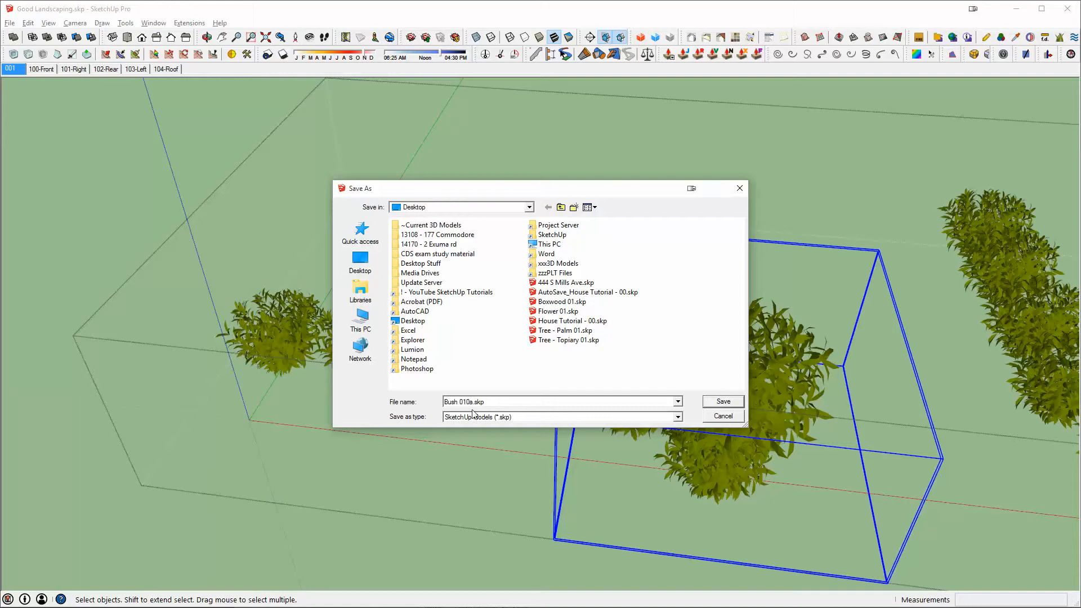
{"action": "key", "text": "Return"}
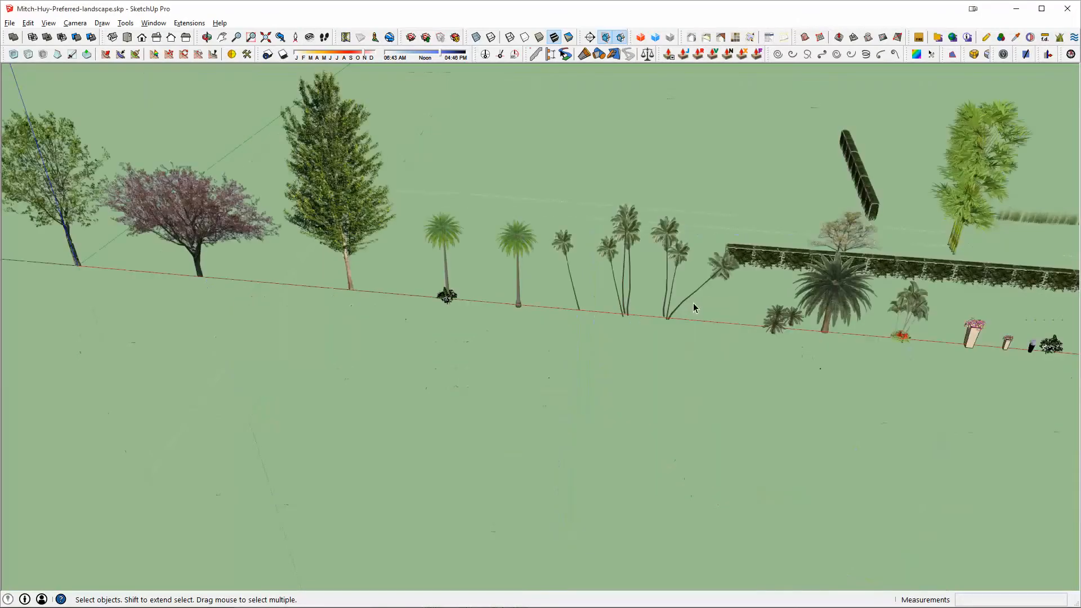
Switch to the House Tutorial - 00 model and reload its boxwood component from Bush 01a.skp on the Desktop.
{"action": "key", "text": "alt+Tab"}
{"action": "key", "text": "alt+Tab"}
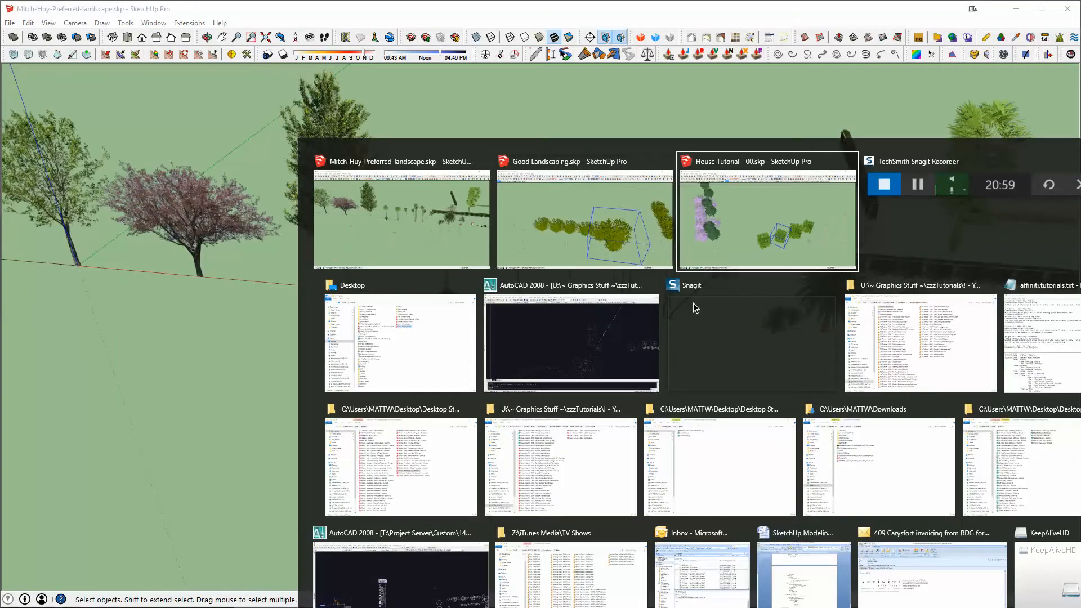
{"action": "right_click", "coordinate": [619, 394]}
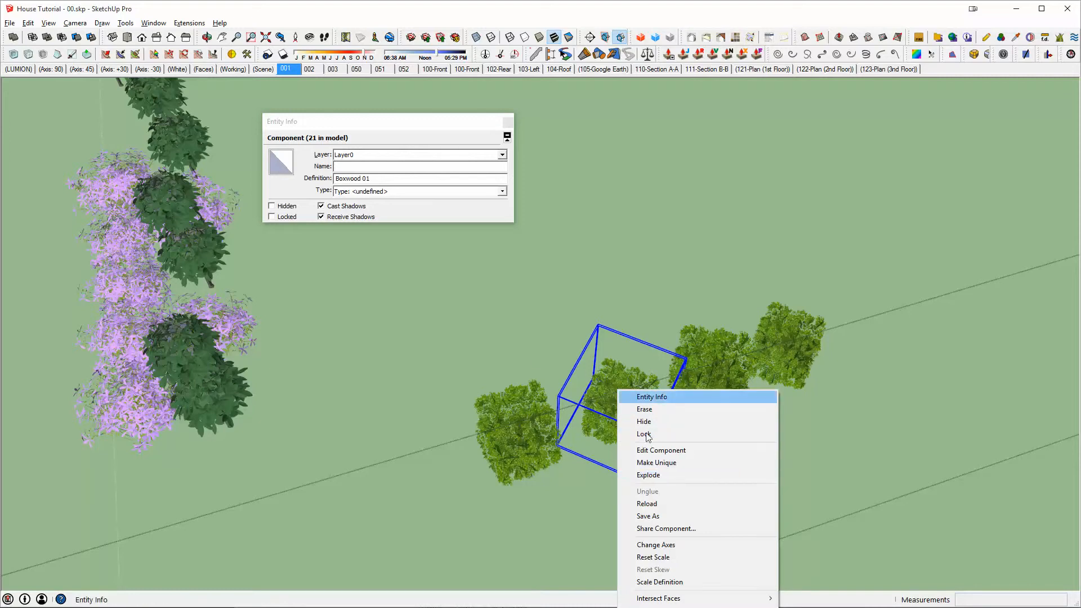
{"action": "left_click", "coordinate": [648, 504]}
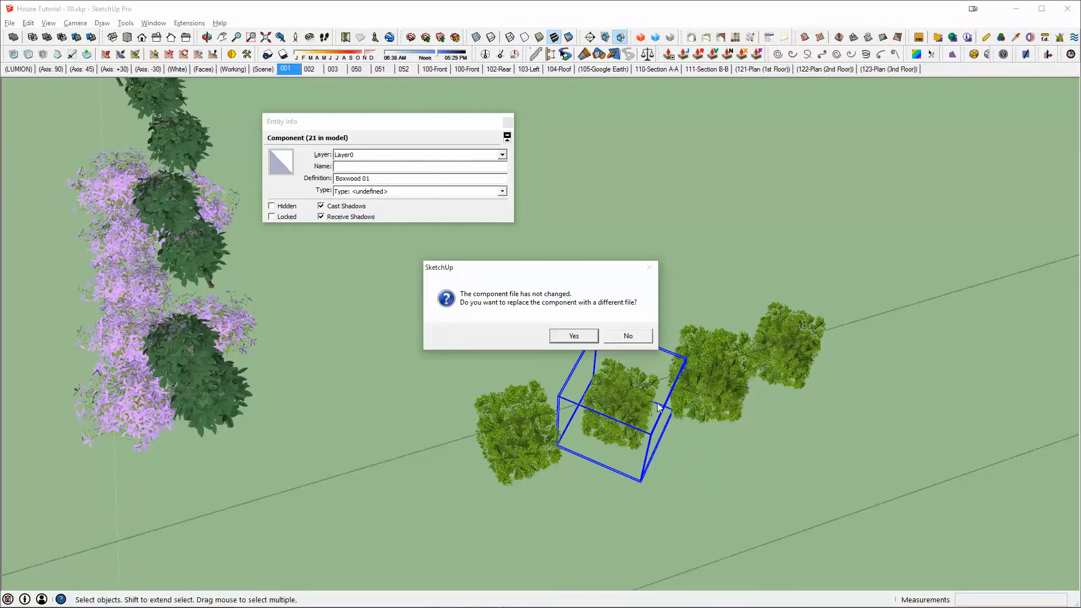
{"action": "left_click", "coordinate": [595, 337]}
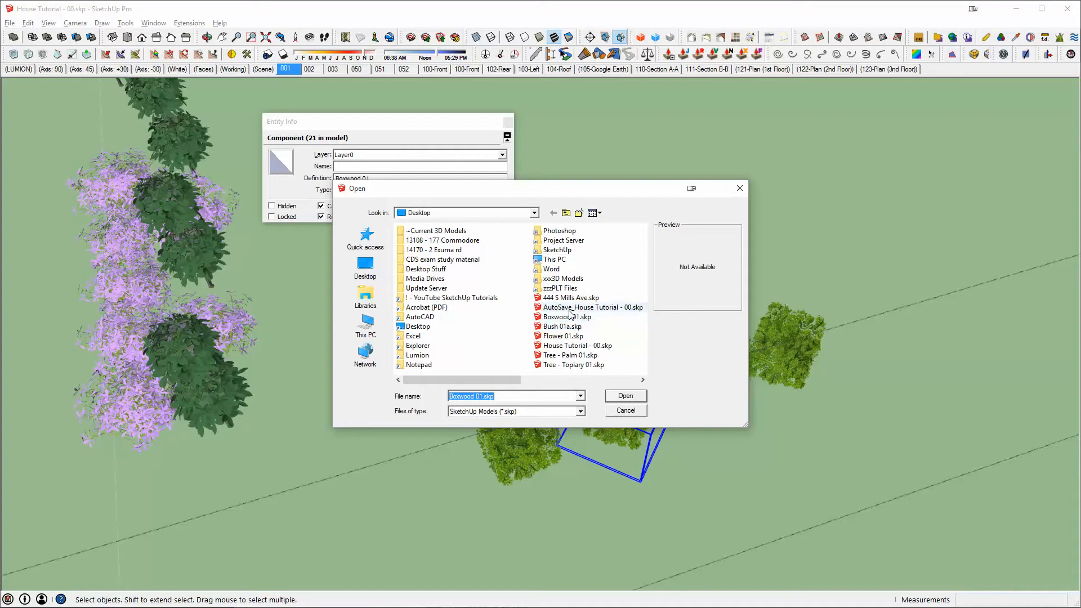
{"action": "double_click", "coordinate": [572, 328]}
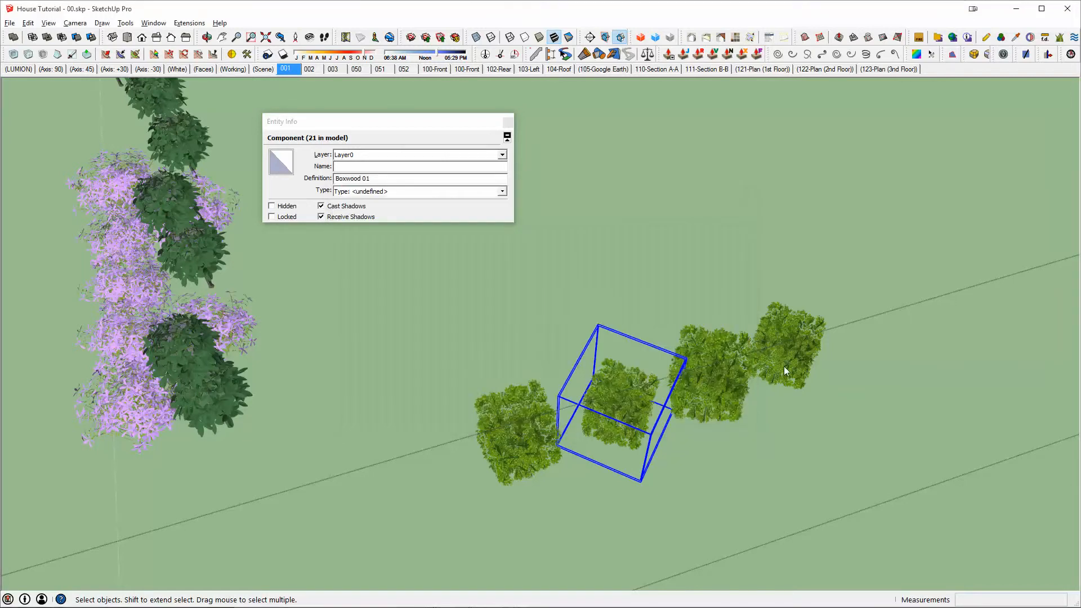
Copy one of the reloaded bushes along its short row to fill the row out, then close the group.
{"action": "middle_click_drag", "start_coordinate": [774, 401], "coordinate": [642, 352]}
{"action": "scroll", "coordinate": [642, 353], "scroll_direction": "up", "scroll_amount": 3}
{"action": "key", "text": "m"}
{"action": "left_click", "coordinate": [652, 383]}
{"action": "key", "text": "ctrl"}
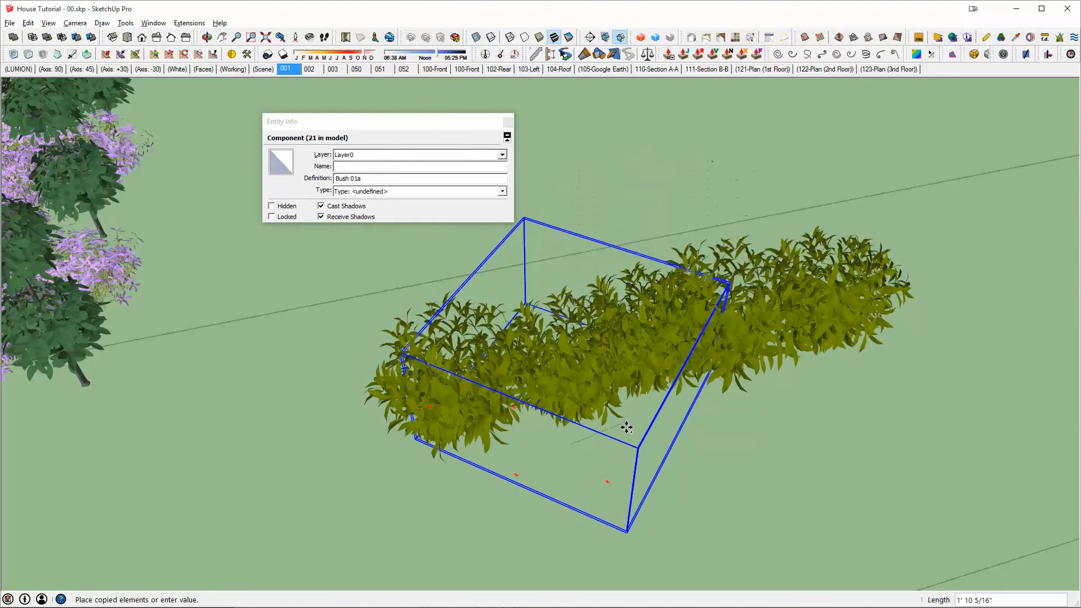
{"action": "key", "text": "Escape"}
{"action": "scroll", "coordinate": [701, 333], "scroll_direction": "down", "scroll_amount": 4}
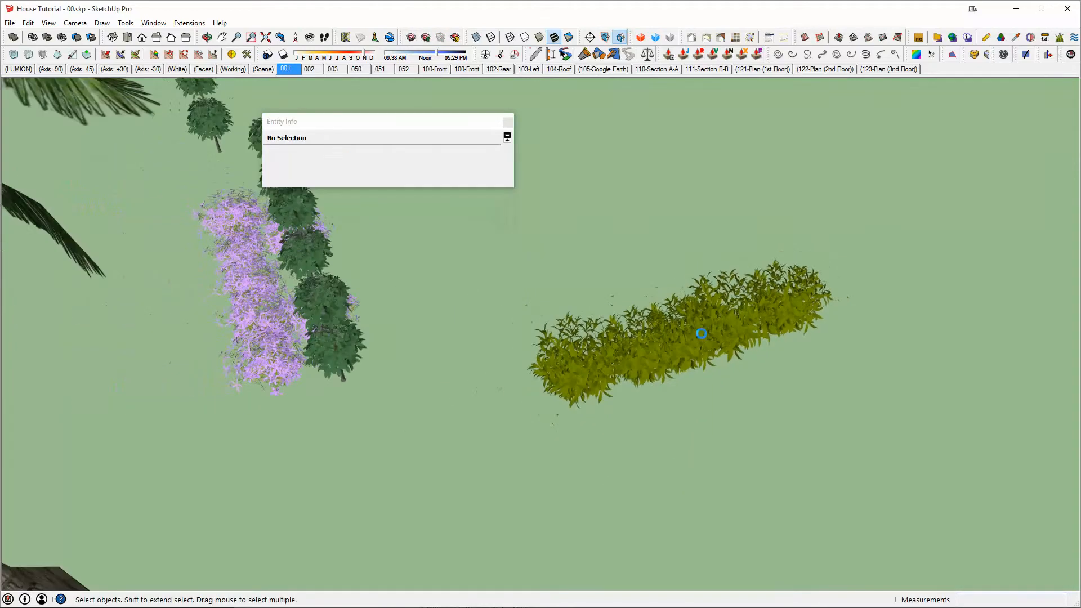
{"action": "key", "text": "Escape"}
Open the bush row beside the pool patio and shift its middle bushes along the row to tighten their spacing.
{"action": "scroll", "coordinate": [701, 333], "scroll_direction": "down", "scroll_amount": 2}
{"action": "middle_click_drag", "start_coordinate": [702, 333], "coordinate": [519, 352]}
{"action": "scroll", "coordinate": [729, 357], "scroll_direction": "up", "scroll_amount": 8}
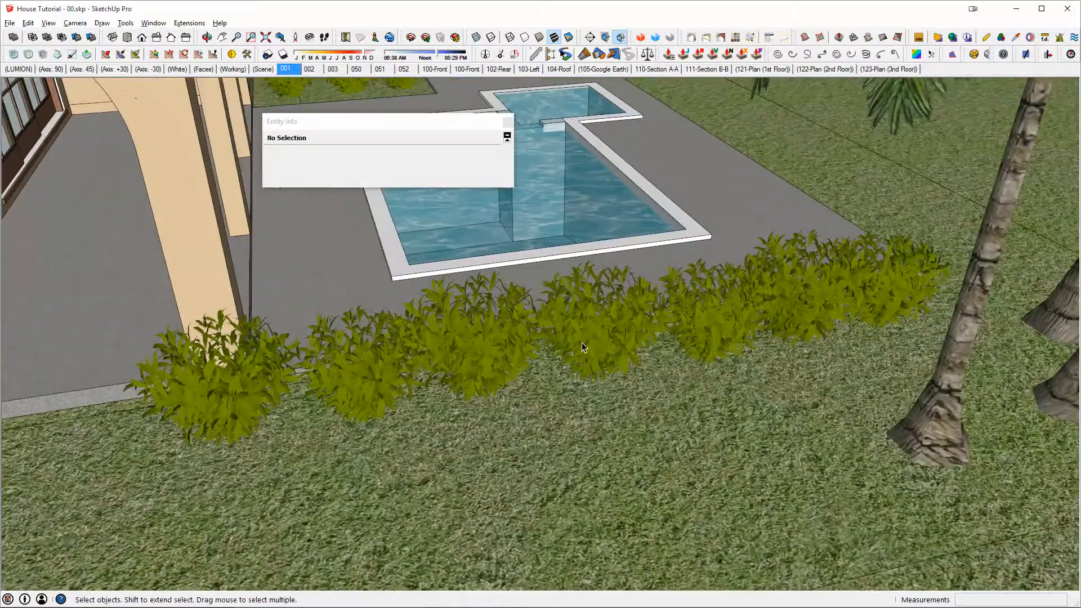
{"action": "double_click", "coordinate": [582, 342]}
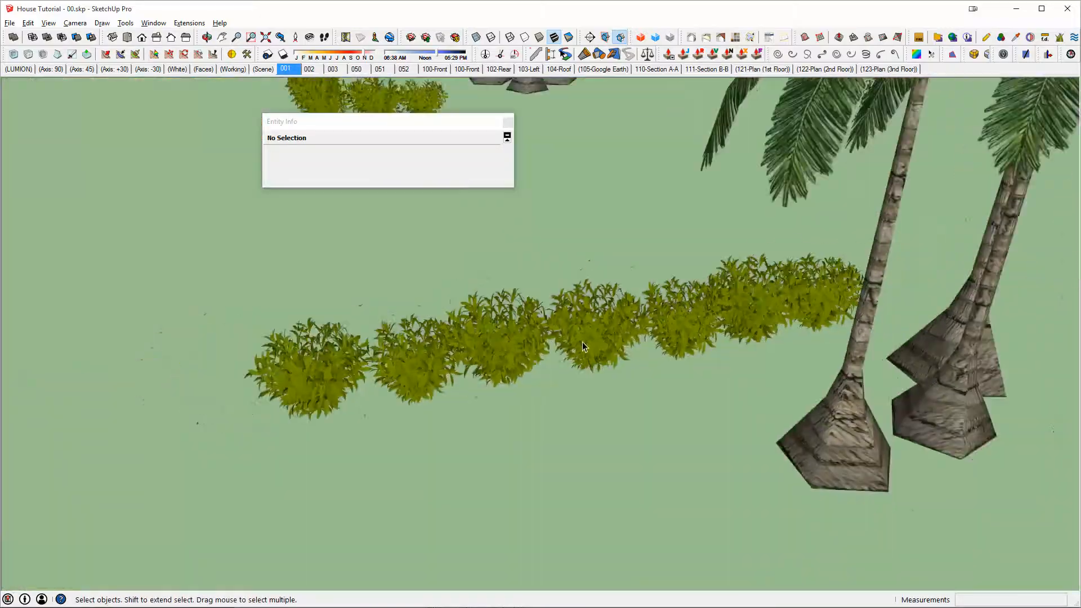
{"action": "left_click", "coordinate": [583, 345]}
{"action": "middle_click_drag", "start_coordinate": [611, 372], "coordinate": [648, 383]}
{"action": "double_click", "coordinate": [610, 381]}
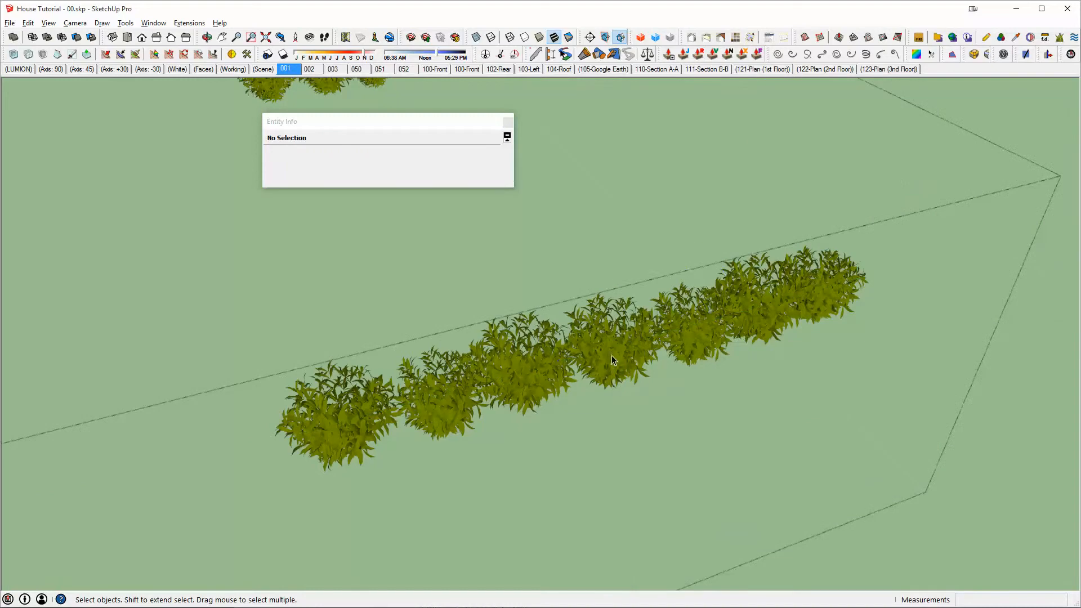
{"action": "key", "text": "m"}
{"action": "key", "text": "space"}
{"action": "left_click_drag", "start_coordinate": [592, 400], "coordinate": [513, 447]}
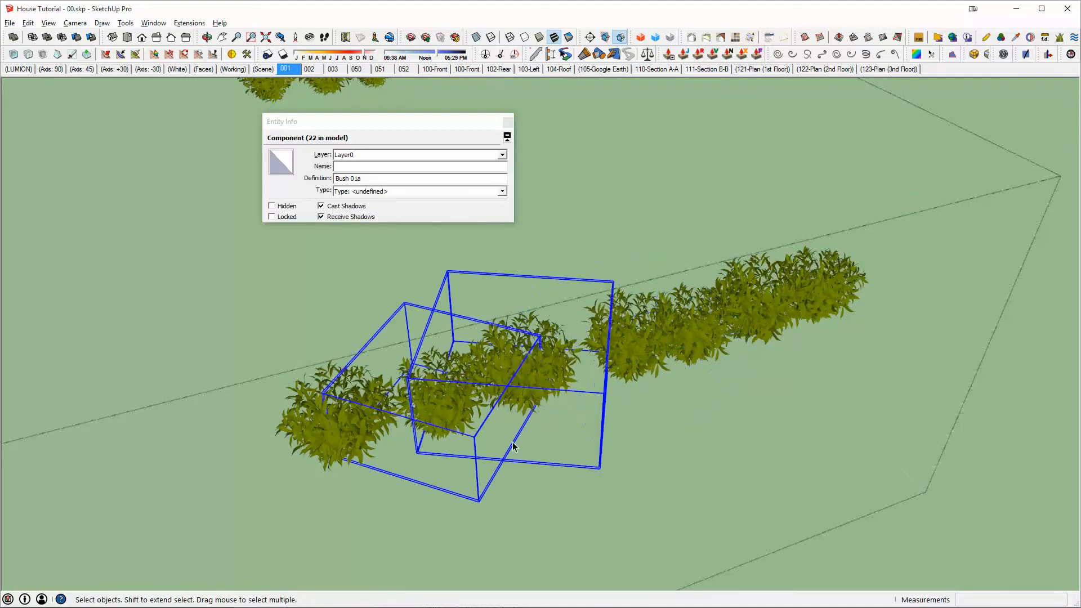
{"action": "key", "text": "m"}
{"action": "left_click", "coordinate": [529, 442]}
{"action": "left_click", "coordinate": [515, 441]}
{"action": "key", "text": "space"}
Copy a bush into the gap in the middle of the poolside row.
{"action": "left_click", "coordinate": [483, 390]}
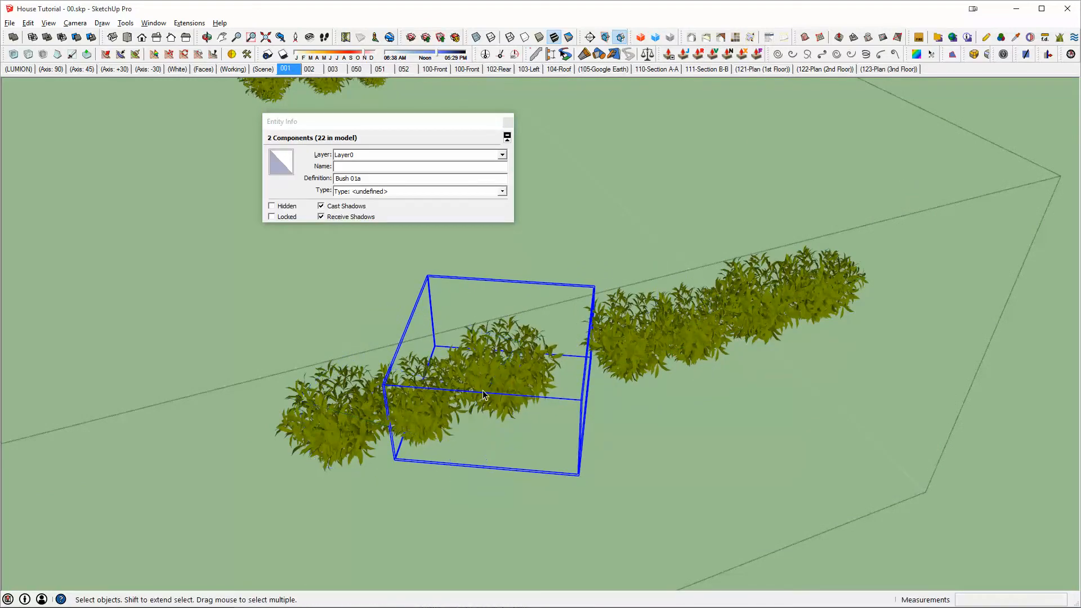
{"action": "left_click", "coordinate": [444, 407]}
{"action": "left_click", "coordinate": [447, 451]}
{"action": "key", "text": "ctrl"}
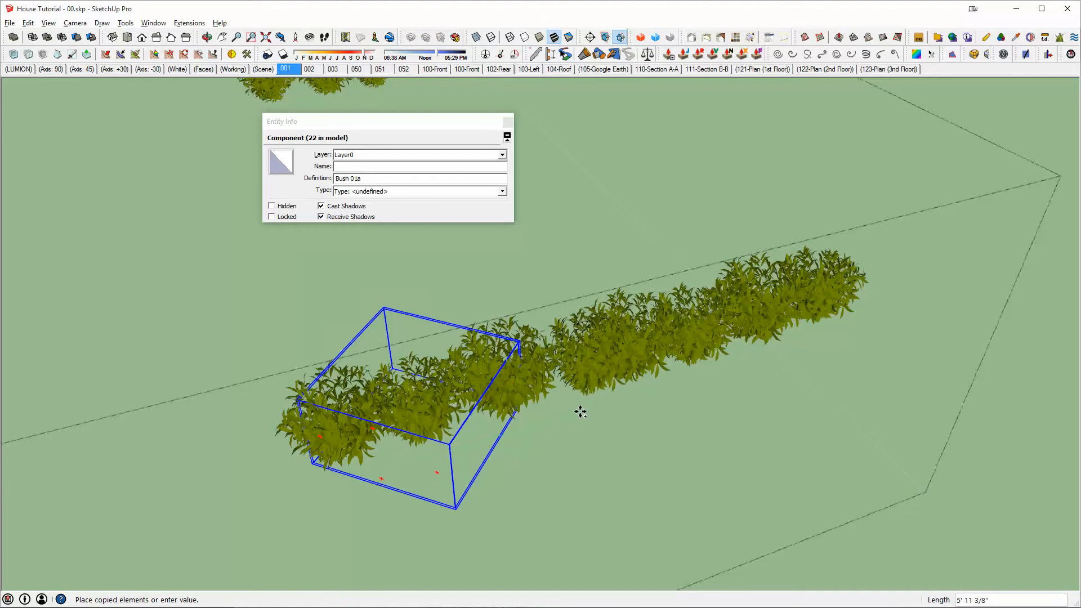
{"action": "key", "text": "space"}
{"action": "key", "text": "Escape"}
Examine the poolside bush row and the corner planting under the window from several angles.
{"action": "middle_click_drag", "start_coordinate": [465, 407], "coordinate": [489, 367]}
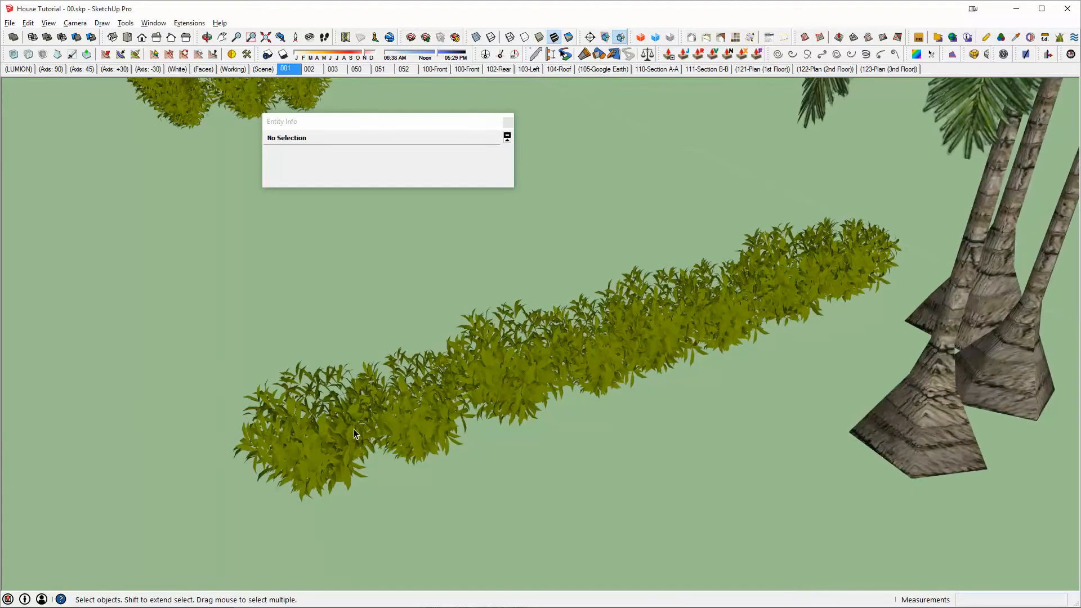
{"action": "middle_click_drag", "start_coordinate": [390, 399], "coordinate": [503, 324]}
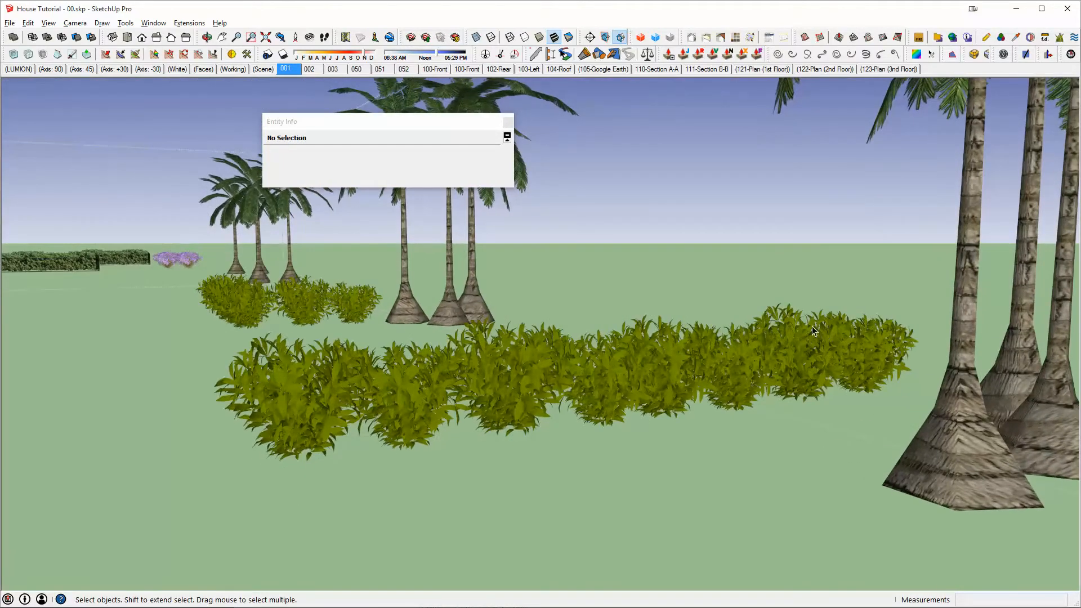
{"action": "middle_click_drag", "start_coordinate": [813, 330], "coordinate": [703, 604]}
{"action": "middle_click_drag", "start_coordinate": [653, 458], "coordinate": [484, 313]}
{"action": "middle_click_drag", "start_coordinate": [734, 248], "coordinate": [662, 261]}
{"action": "scroll", "coordinate": [669, 282], "scroll_direction": "up", "scroll_amount": 4}
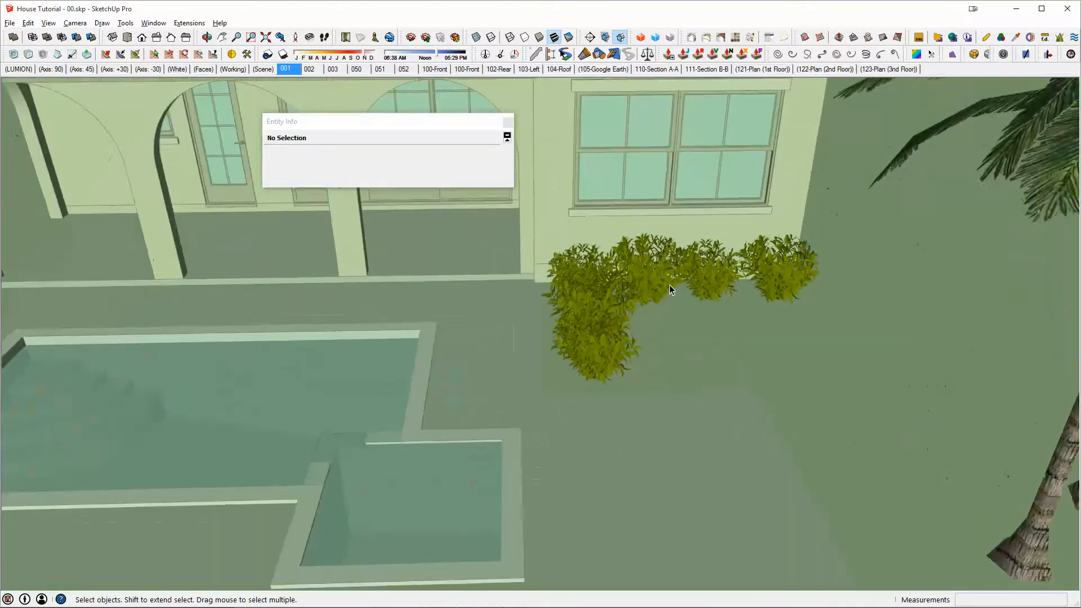
{"action": "scroll", "coordinate": [677, 309], "scroll_direction": "down", "scroll_amount": 6}
{"action": "middle_click_drag", "start_coordinate": [726, 325], "coordinate": [684, 360]}
{"action": "scroll", "coordinate": [291, 453], "scroll_direction": "up", "scroll_amount": 4}
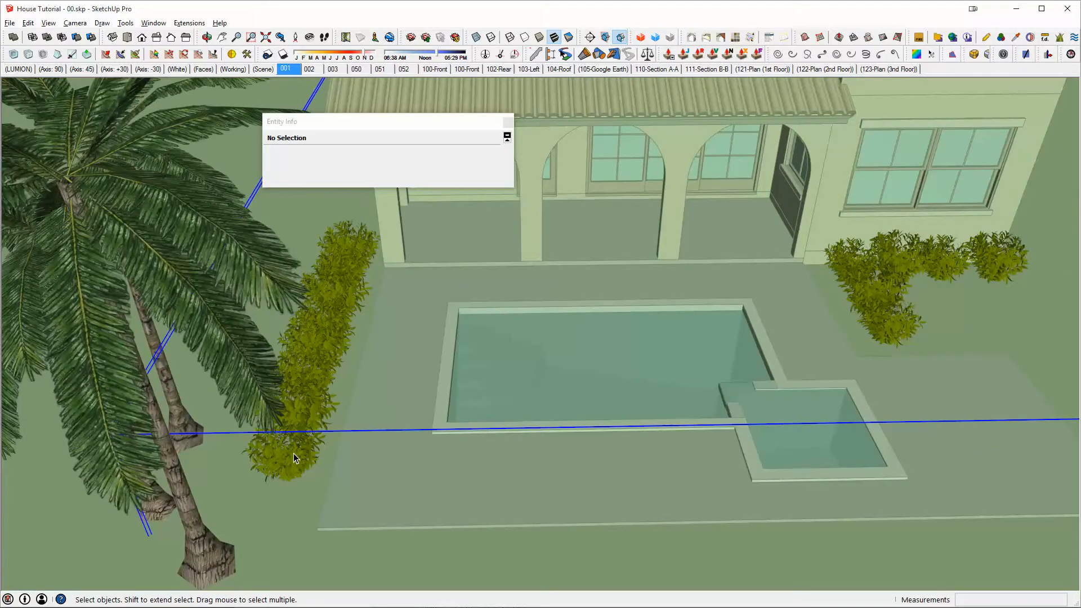
Copy the end bush of the poolside row outward to extend the row along the patio.
{"action": "left_click", "coordinate": [293, 454]}
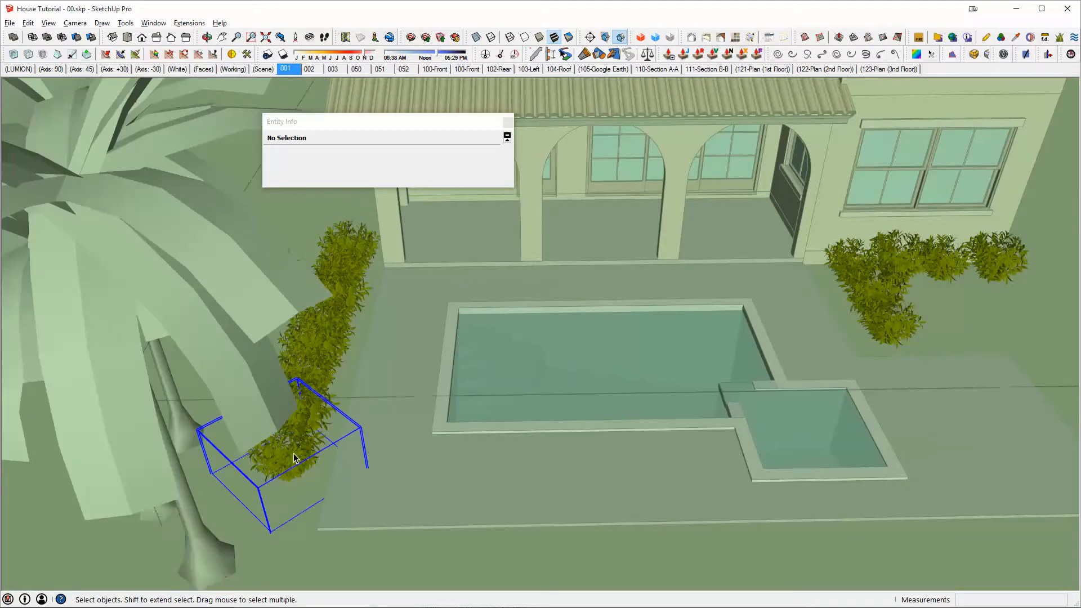
{"action": "left_click", "coordinate": [362, 381]}
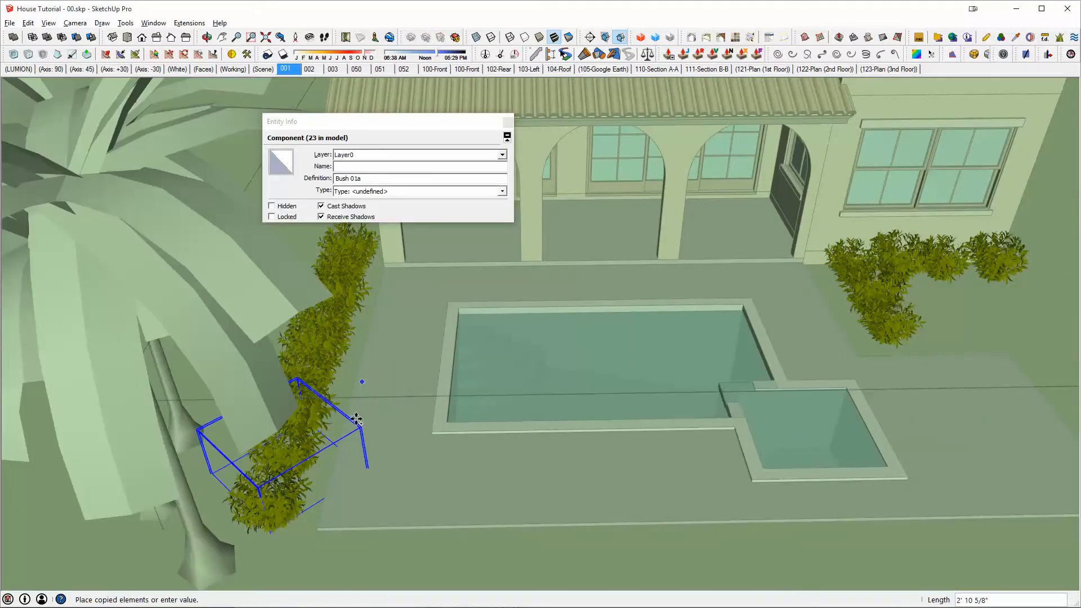
{"action": "left_click", "coordinate": [345, 461]}
{"action": "scroll", "coordinate": [522, 350], "scroll_direction": "down", "scroll_amount": 3}
{"action": "middle_click_drag", "start_coordinate": [763, 363], "coordinate": [664, 524]}
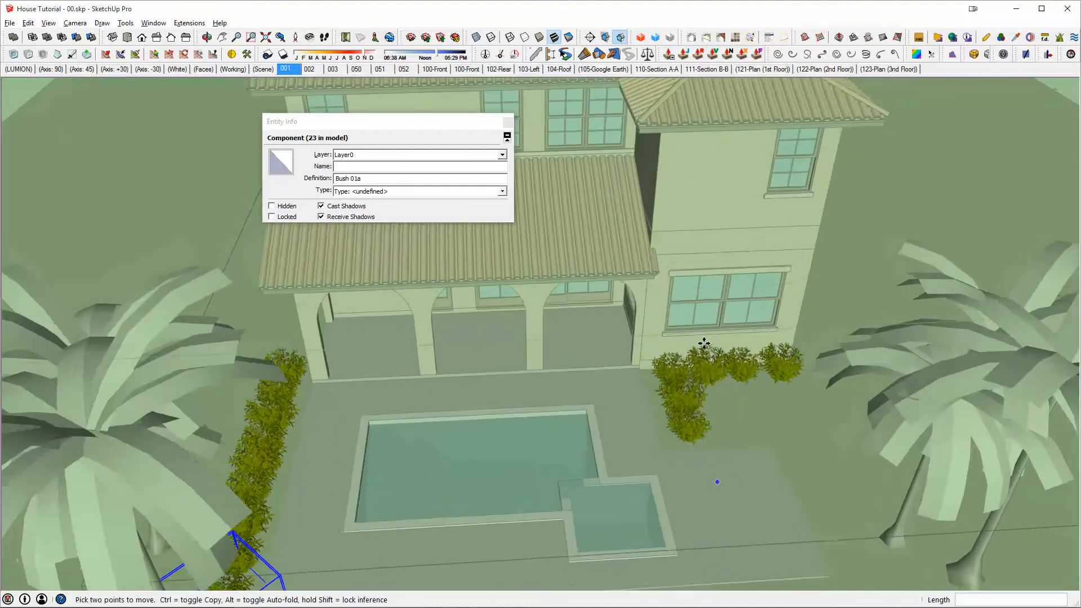
{"action": "middle_click_drag", "start_coordinate": [704, 343], "coordinate": [663, 425]}
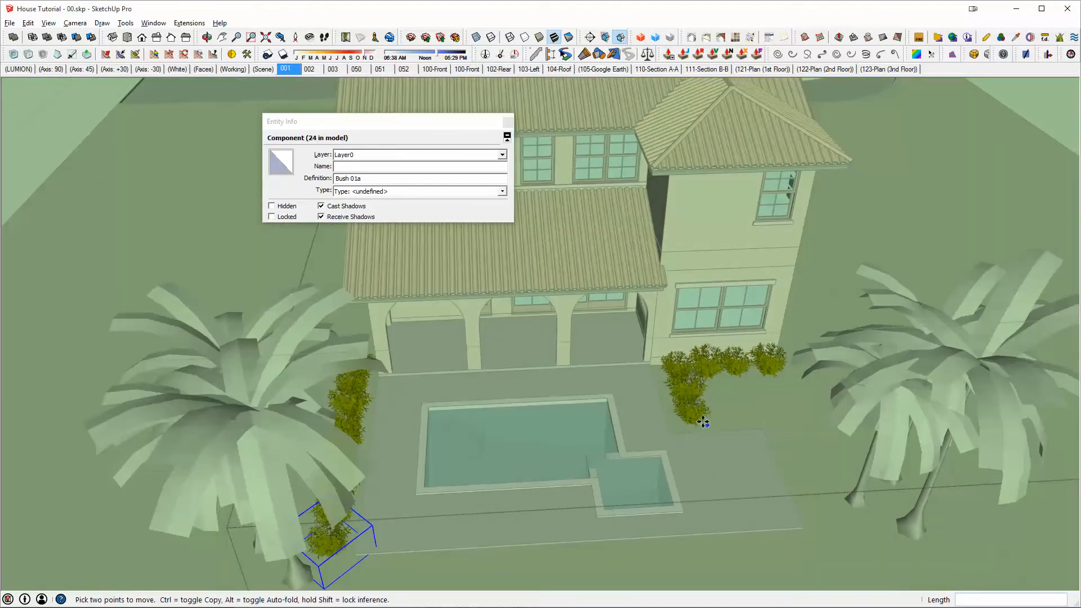
With the rest of the model hidden, copy a Flower 01 from between the topiaries about 69' 6" to the corner bushes.
{"action": "key", "text": "i"}
{"action": "middle_click_drag", "start_coordinate": [565, 182], "coordinate": [646, 201]}
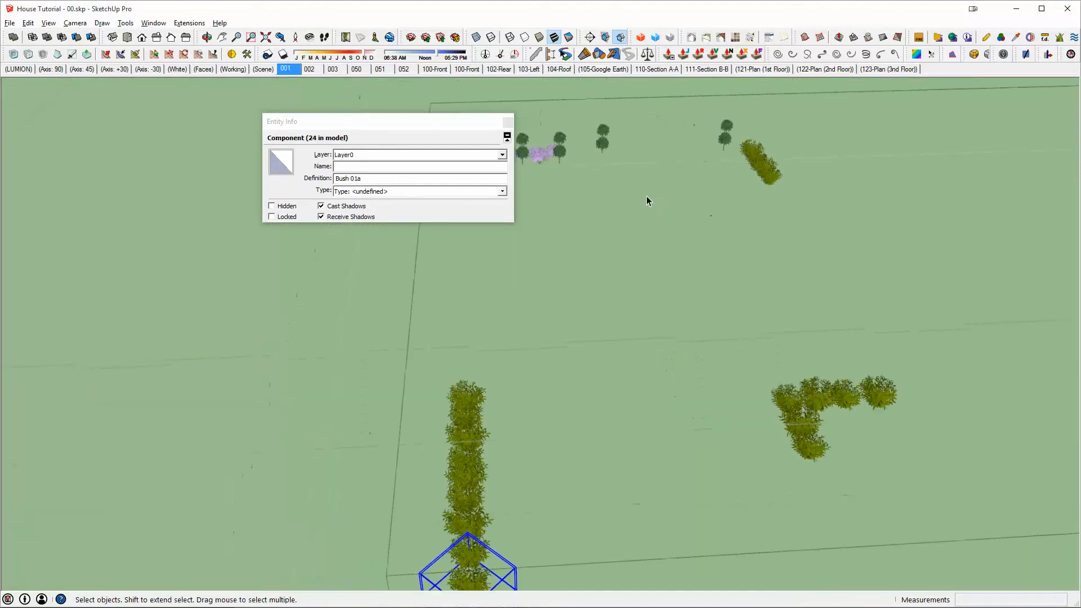
{"action": "key", "text": "m"}
{"action": "left_click", "coordinate": [549, 190]}
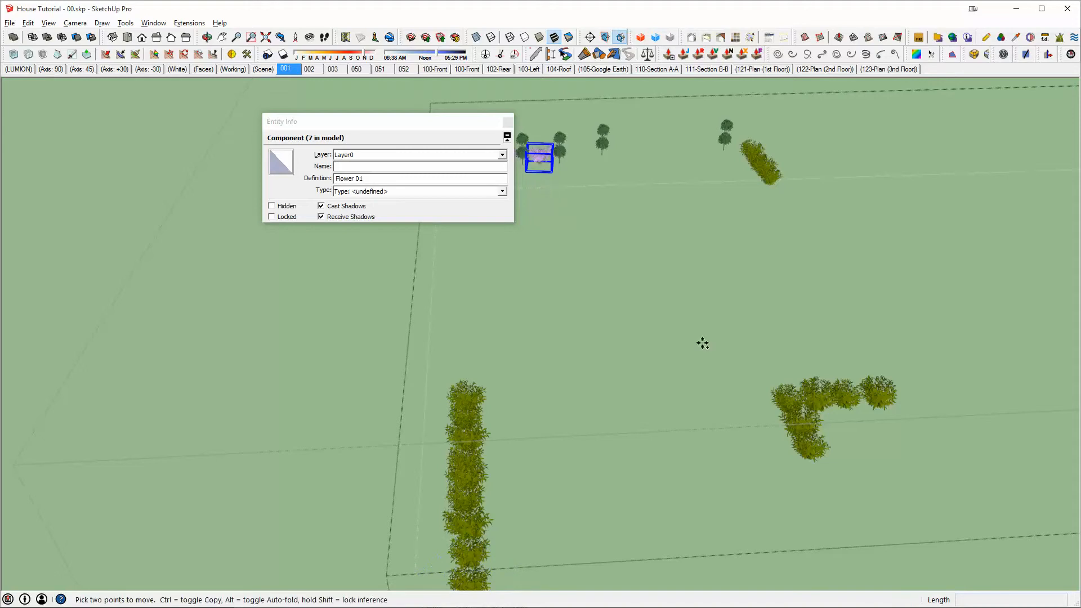
{"action": "key", "text": "ctrl"}
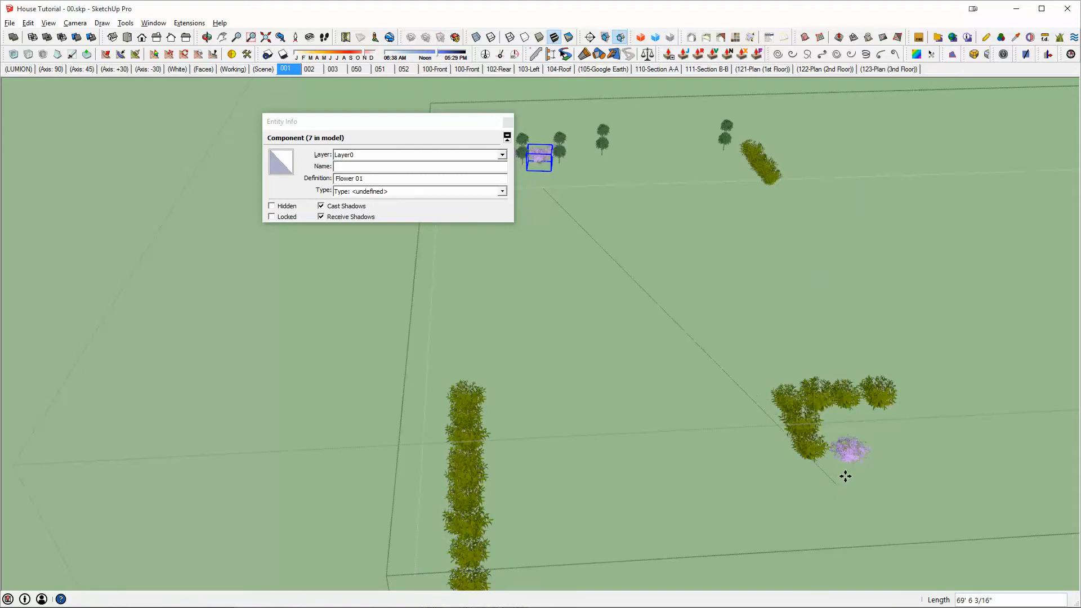
{"action": "left_click", "coordinate": [845, 476]}
{"action": "key", "text": "i"}
Move the flower in front of the window bushes and copy it into two rows of three.
{"action": "scroll", "coordinate": [848, 473], "scroll_direction": "up", "scroll_amount": 8}
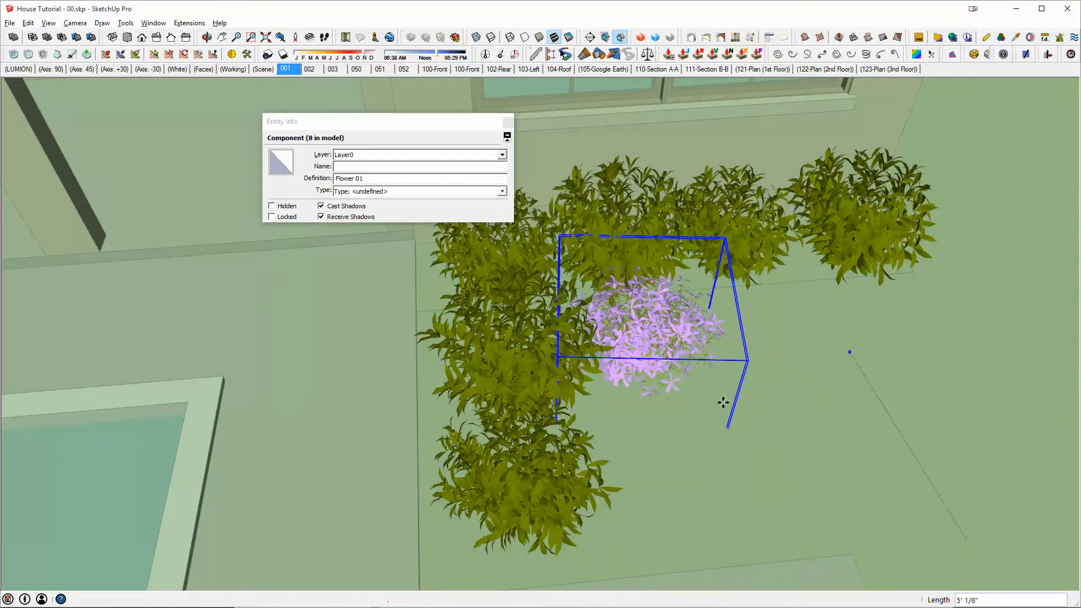
{"action": "key", "text": "ctrl"}
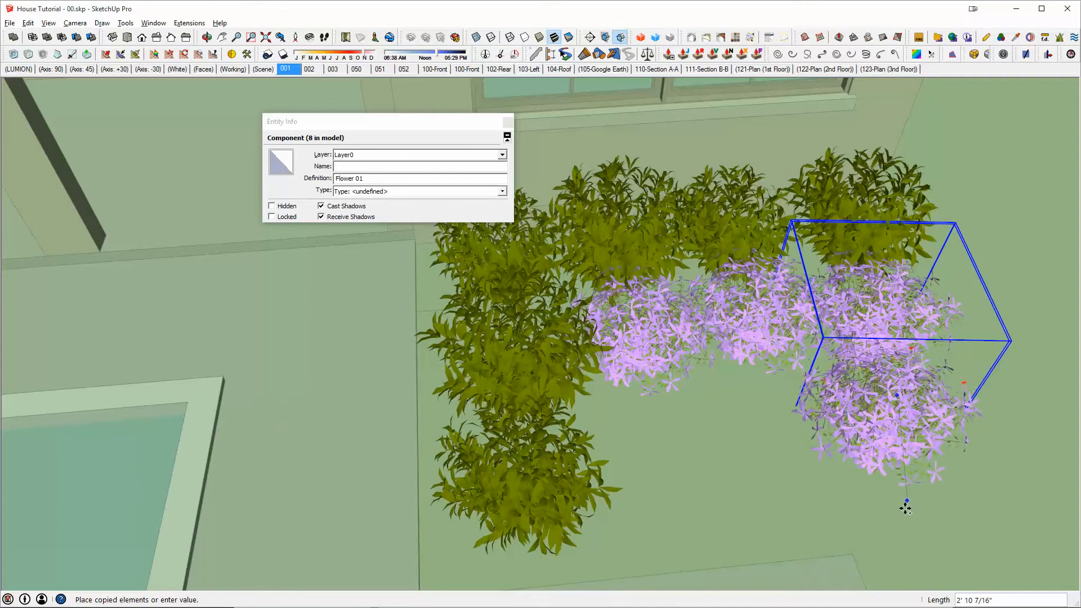
{"action": "left_click", "coordinate": [924, 505]}
{"action": "left_click", "coordinate": [869, 508]}
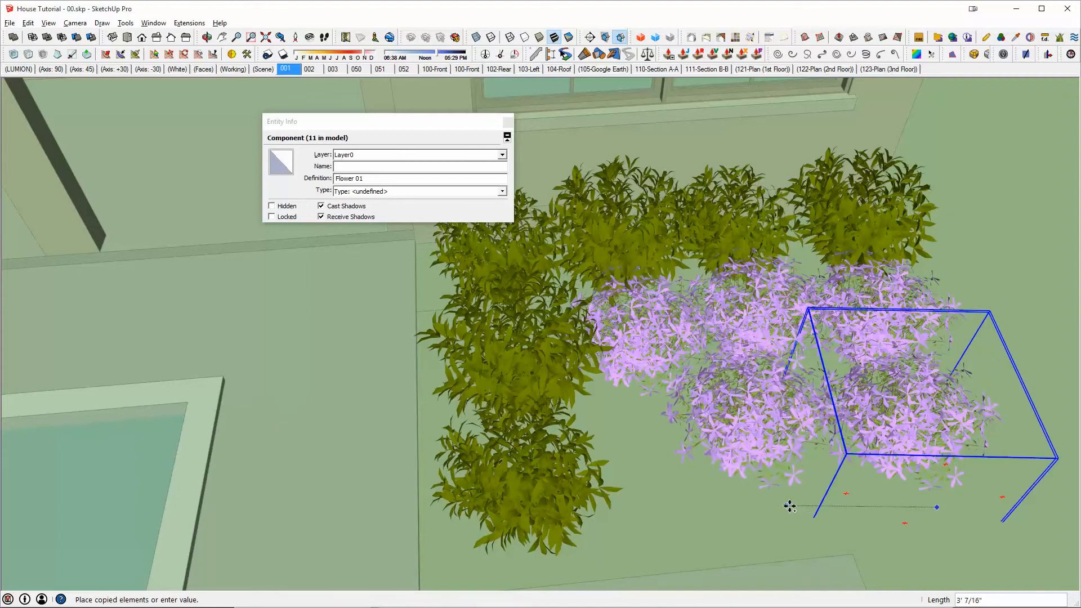
{"action": "left_click", "coordinate": [722, 473]}
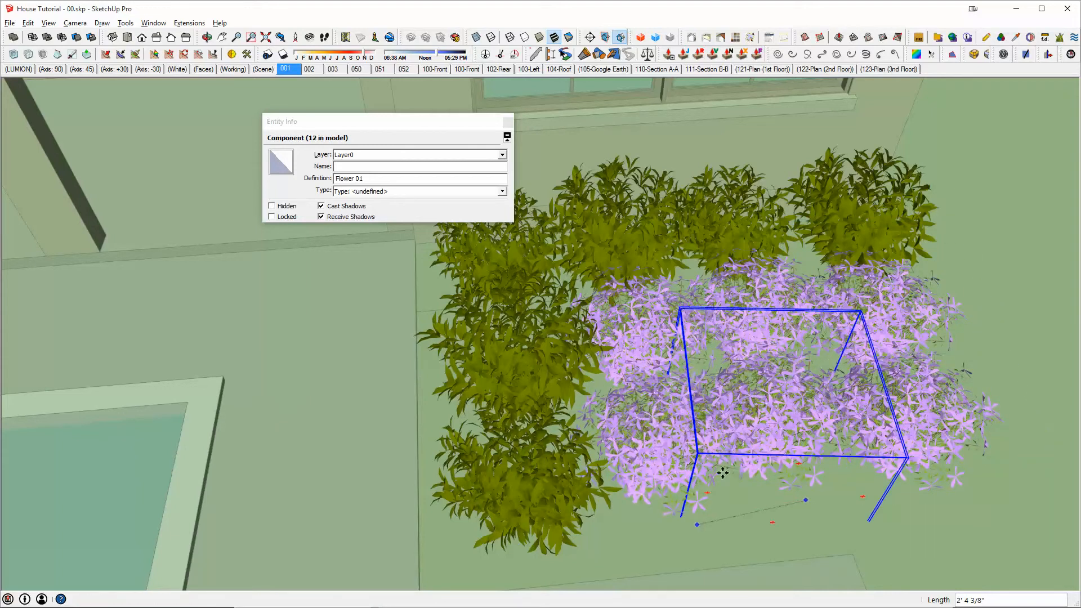
{"action": "scroll", "coordinate": [732, 445], "scroll_direction": "down", "scroll_amount": 3}
{"action": "scroll", "coordinate": [722, 338], "scroll_direction": "down", "scroll_amount": 2}
{"action": "key", "text": "space"}
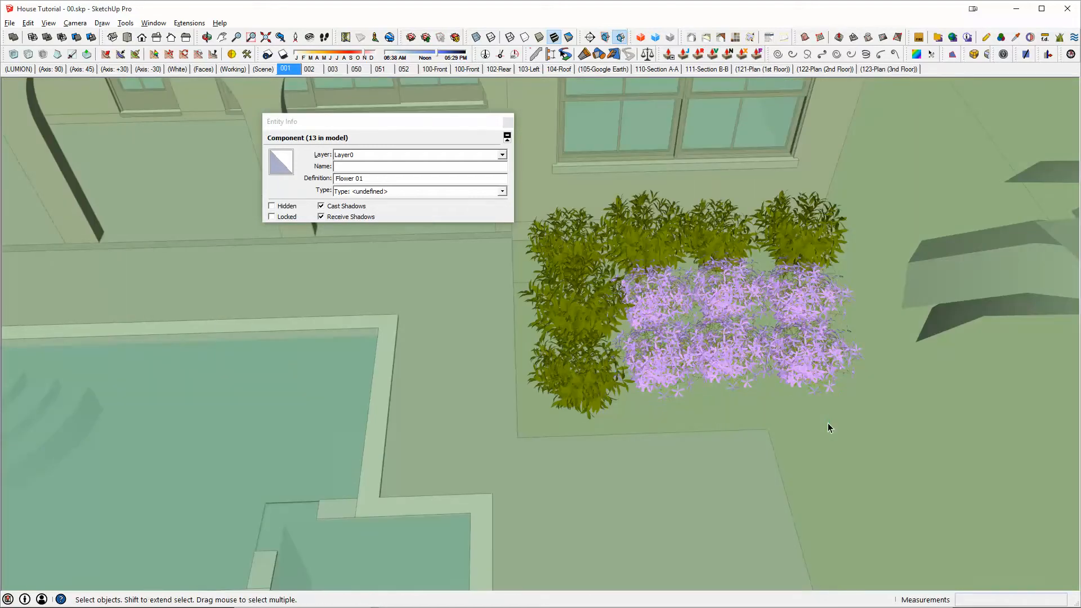
Open the lawn geometry and draw a freehand curve between the two patio corners to enclose the planting bed.
{"action": "triple_click", "coordinate": [828, 423]}
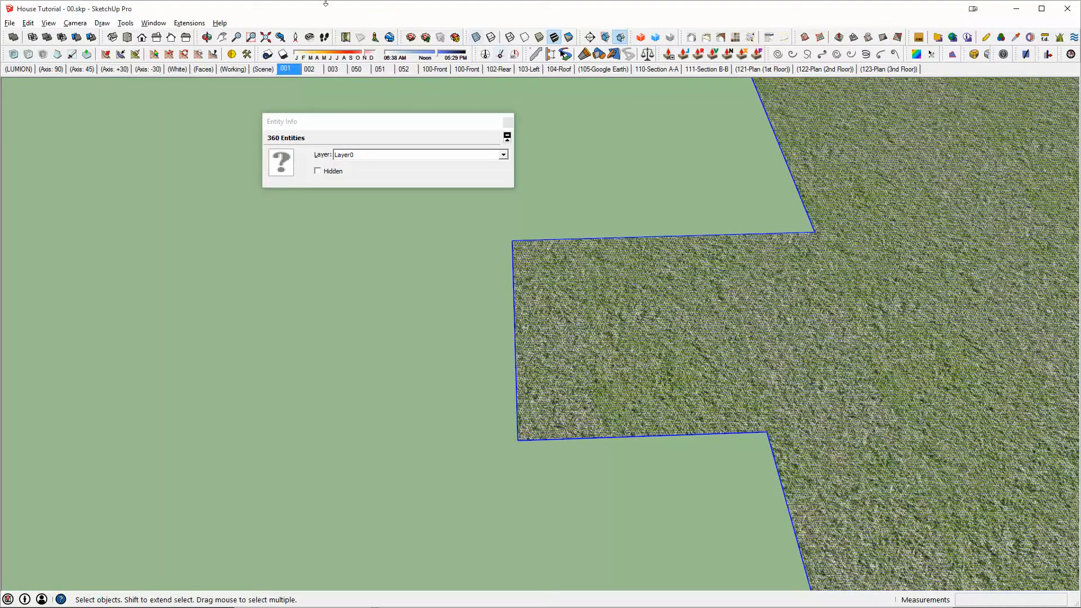
{"action": "left_click", "coordinate": [105, 26]}
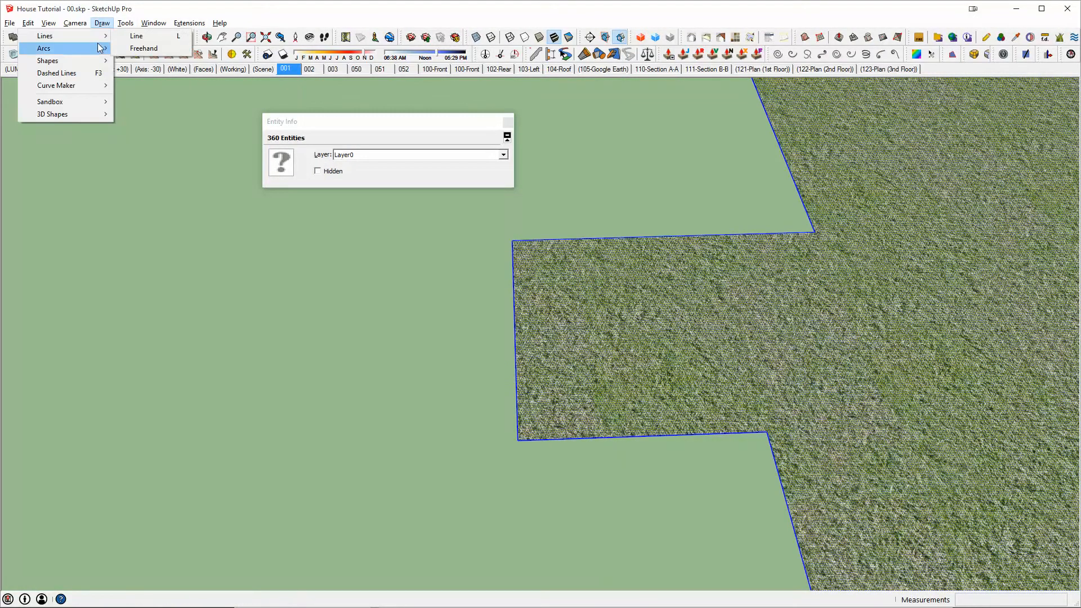
{"action": "left_click", "coordinate": [145, 50]}
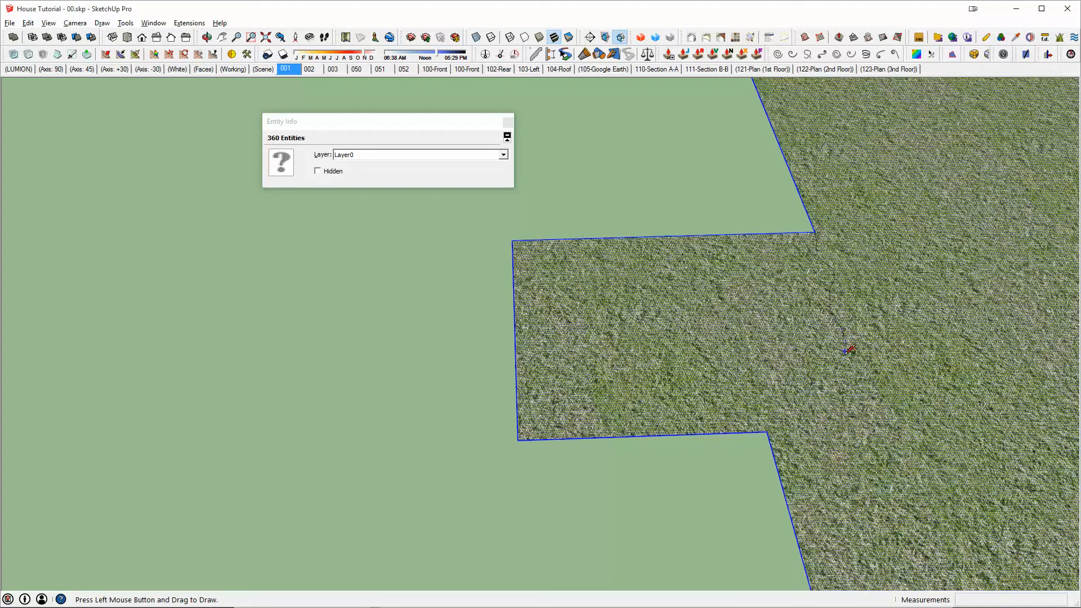
{"action": "left_click_drag", "start_coordinate": [770, 434], "coordinate": [767, 433]}
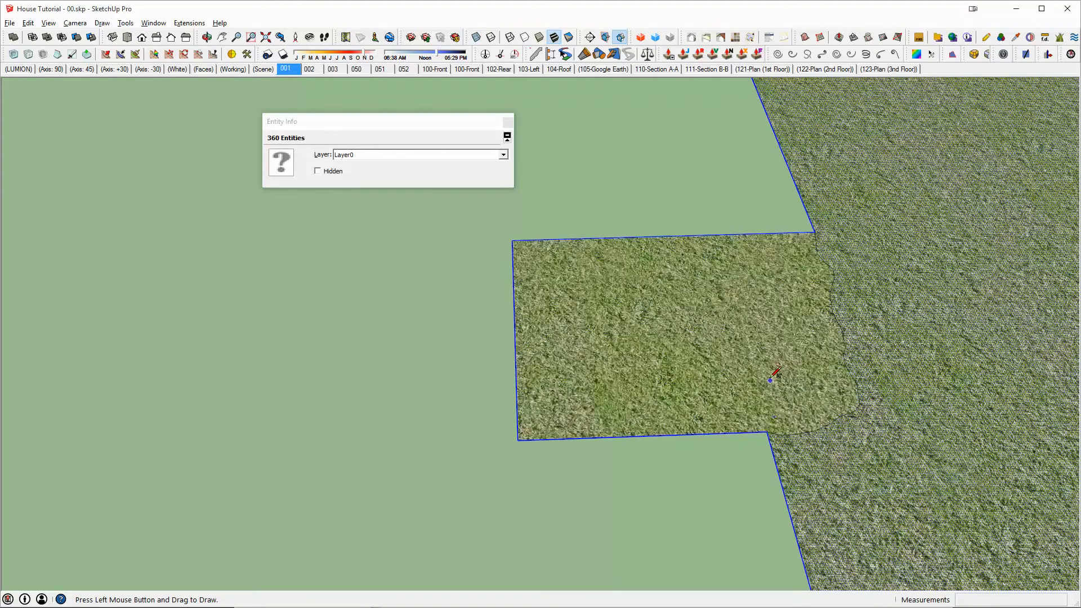
Paint the enclosed planting bed with the Groundcover_Dirt_Red material and leave the lawn group.
{"action": "key", "text": "space"}
{"action": "left_click", "coordinate": [717, 330]}
{"action": "key", "text": "b"}
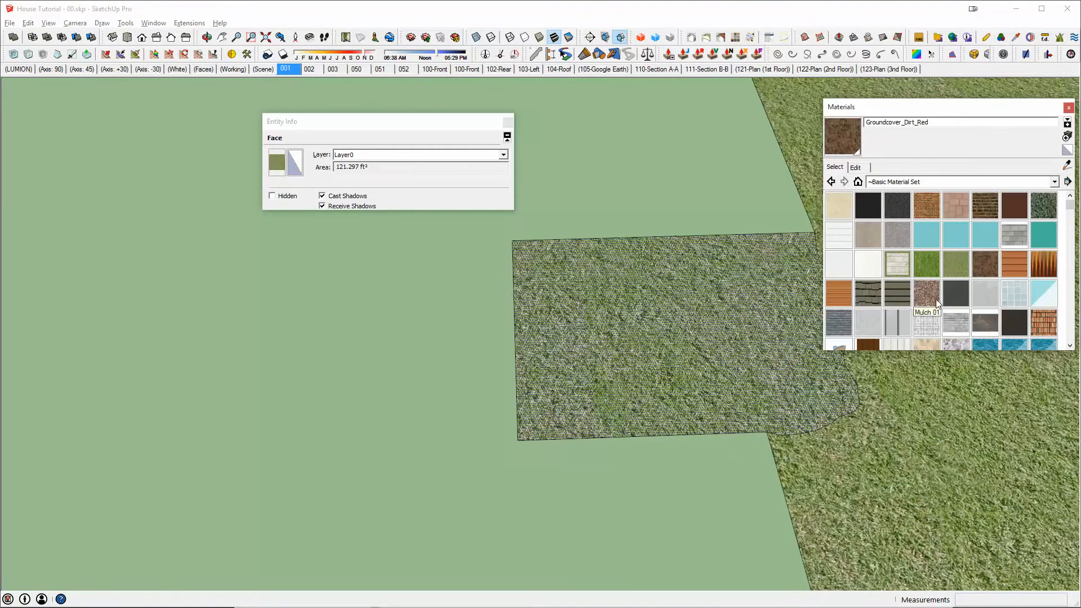
{"action": "left_click", "coordinate": [986, 267]}
{"action": "left_click", "coordinate": [1066, 108]}
{"action": "middle_click_drag", "start_coordinate": [799, 262], "coordinate": [833, 232]}
{"action": "key", "text": "space"}
{"action": "key", "text": "Escape"}
{"action": "key", "text": "Escape"}
{"action": "scroll", "coordinate": [832, 233], "scroll_direction": "down", "scroll_amount": 7}
{"action": "middle_click_drag", "start_coordinate": [815, 268], "coordinate": [809, 304], "text": "shift"}
{"action": "scroll", "coordinate": [780, 294], "scroll_direction": "up", "scroll_amount": 9}
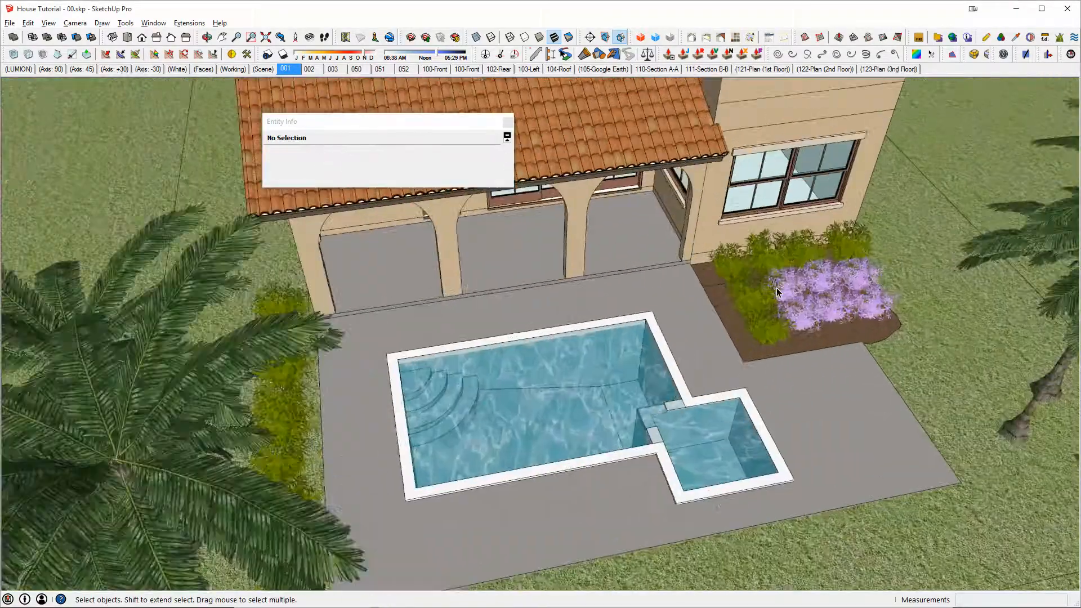
Open the planting group and move the three bushes beside the patio about 1' toward the pool.
{"action": "middle_click_drag", "start_coordinate": [736, 293], "coordinate": [657, 184]}
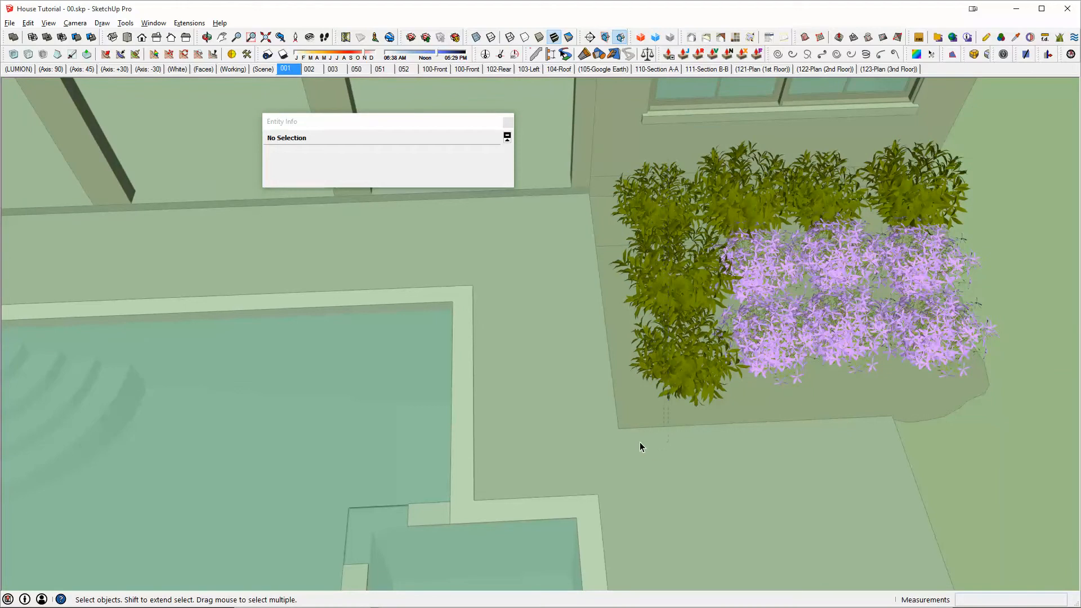
{"action": "left_click", "coordinate": [624, 454]}
{"action": "double_click", "coordinate": [681, 374]}
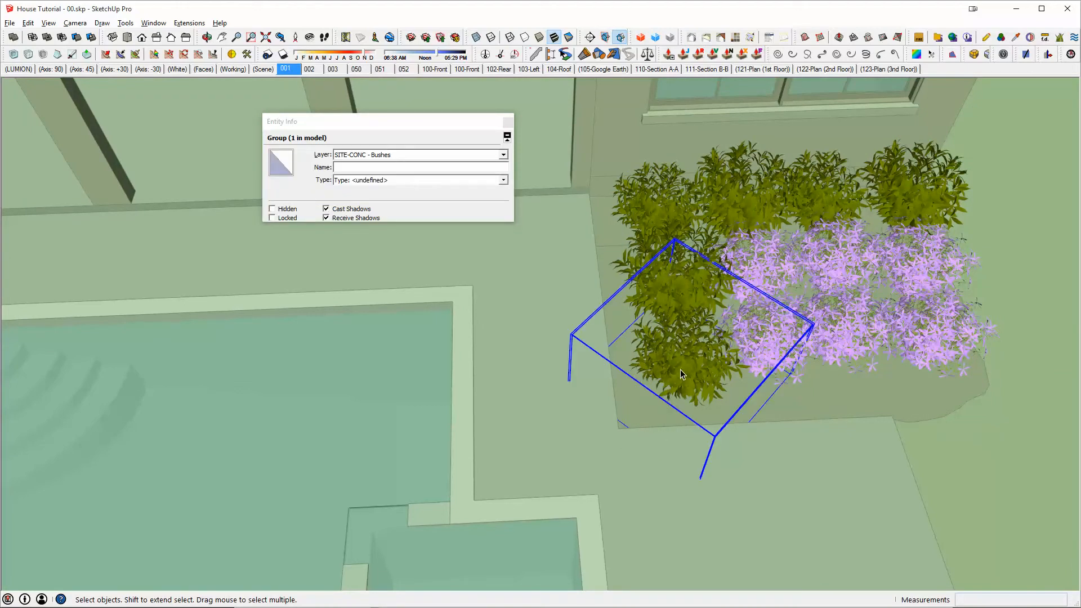
{"action": "key", "text": "m"}
{"action": "left_click", "coordinate": [678, 489]}
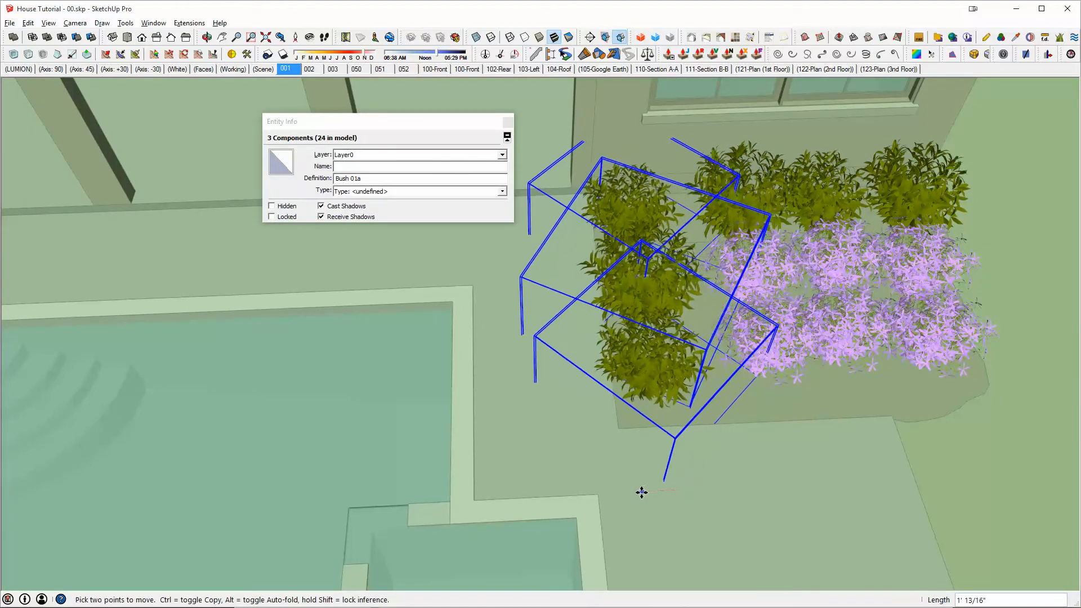
Respace the bushes under the window and copy one Bush 01a about 2' into the gap near the patio corner.
{"action": "left_click_drag", "start_coordinate": [789, 182], "coordinate": [751, 250]}
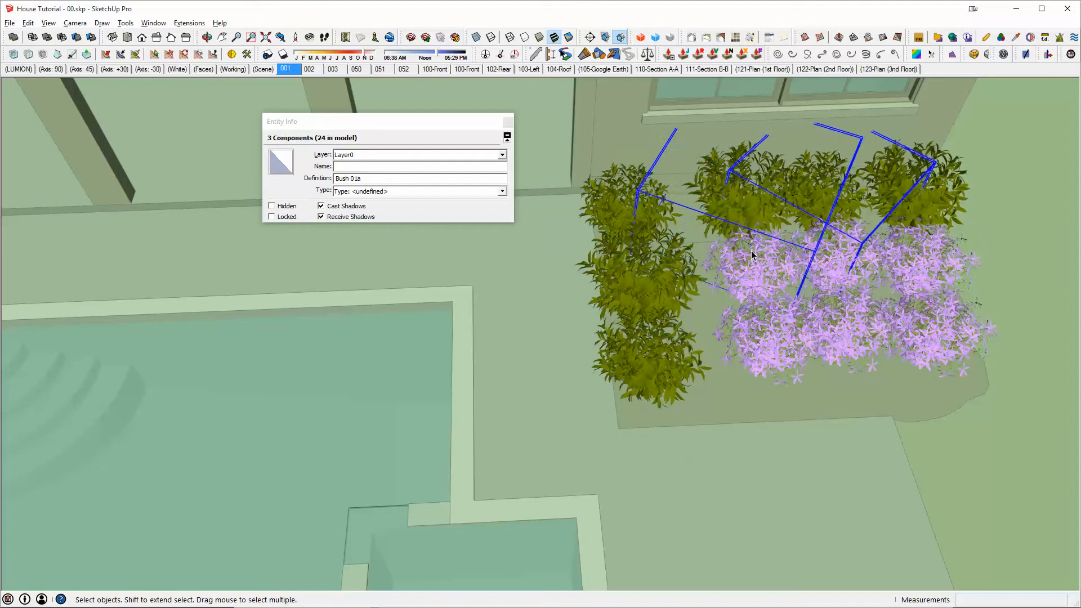
{"action": "key", "text": "m"}
{"action": "left_click", "coordinate": [747, 526]}
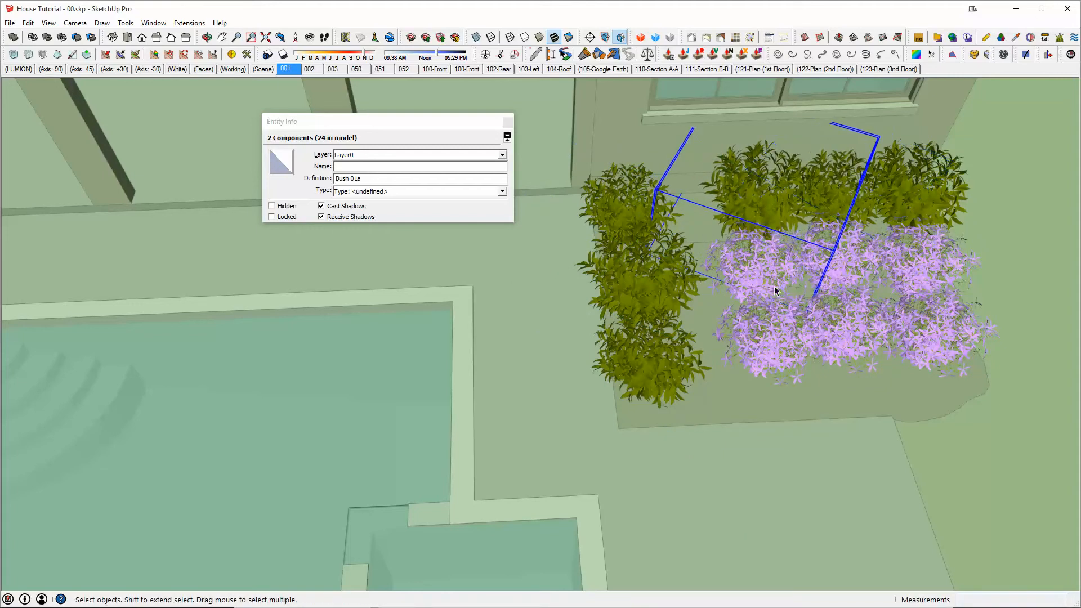
{"action": "key", "text": "m"}
{"action": "left_click", "coordinate": [807, 510]}
{"action": "key", "text": "ctrl"}
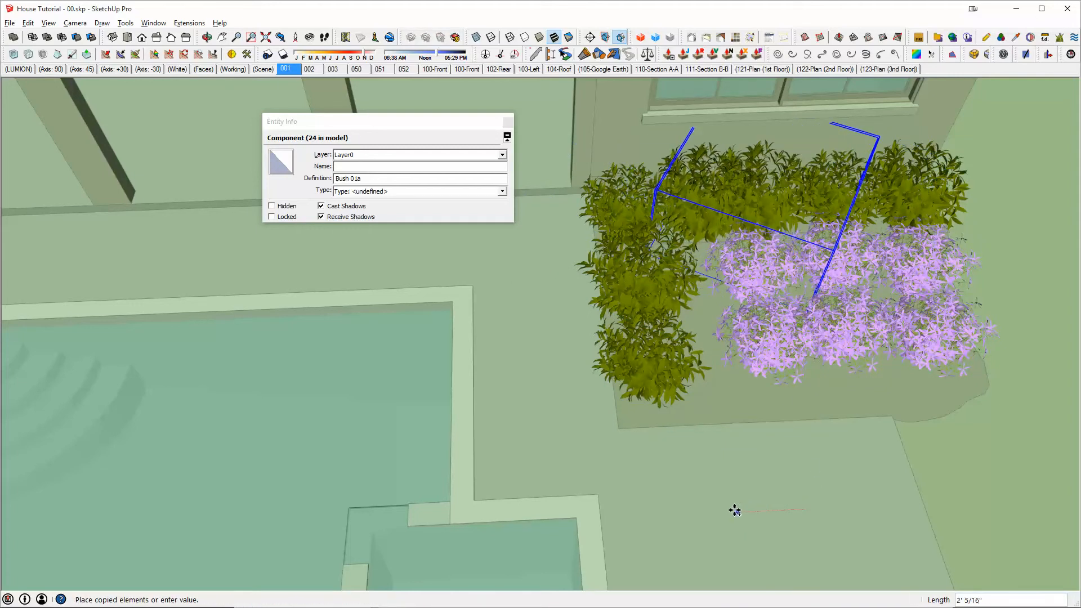
{"action": "left_click", "coordinate": [699, 331]}
{"action": "key", "text": "space"}
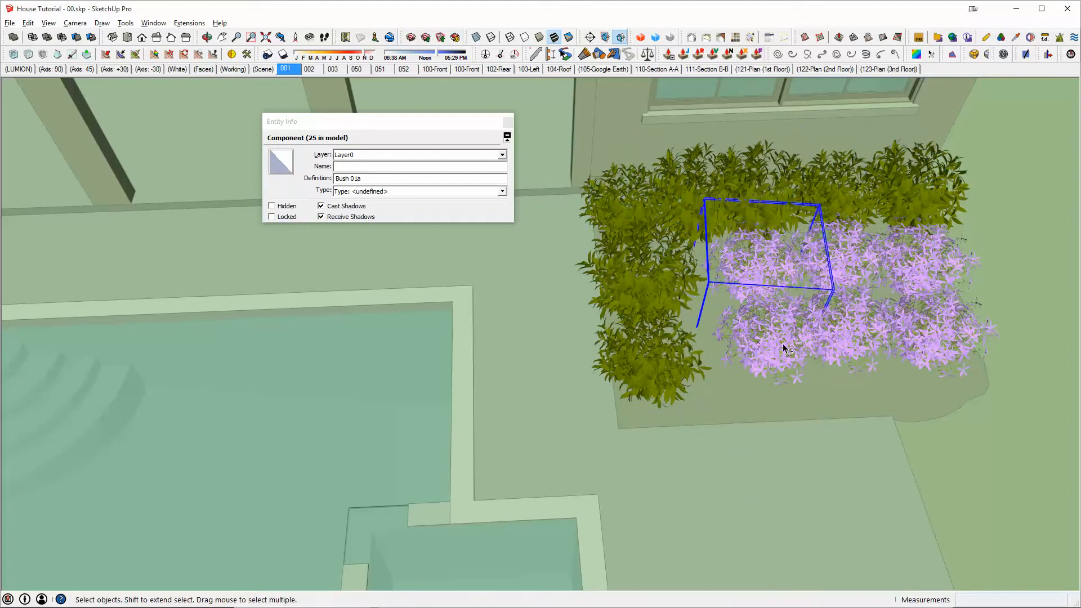
Copy two Flower 01 plants about 1' 9" toward the side bushes, then copy the front row of four about 1' 9" forward.
{"action": "left_click", "coordinate": [807, 509]}
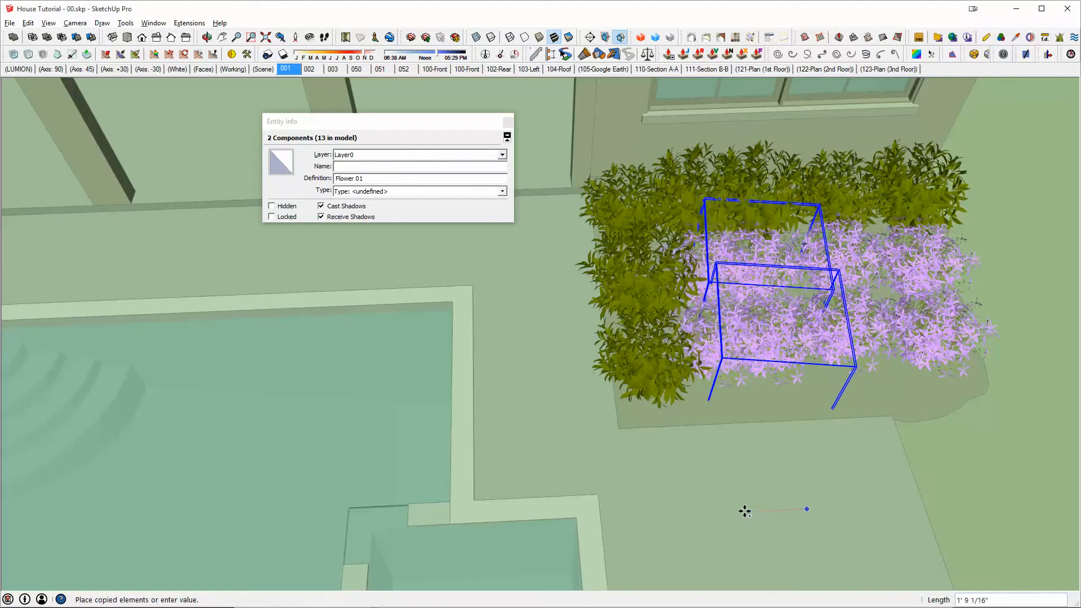
{"action": "left_click", "coordinate": [745, 512]}
{"action": "key", "text": "space"}
{"action": "left_click_drag", "start_coordinate": [1007, 393], "coordinate": [742, 385]}
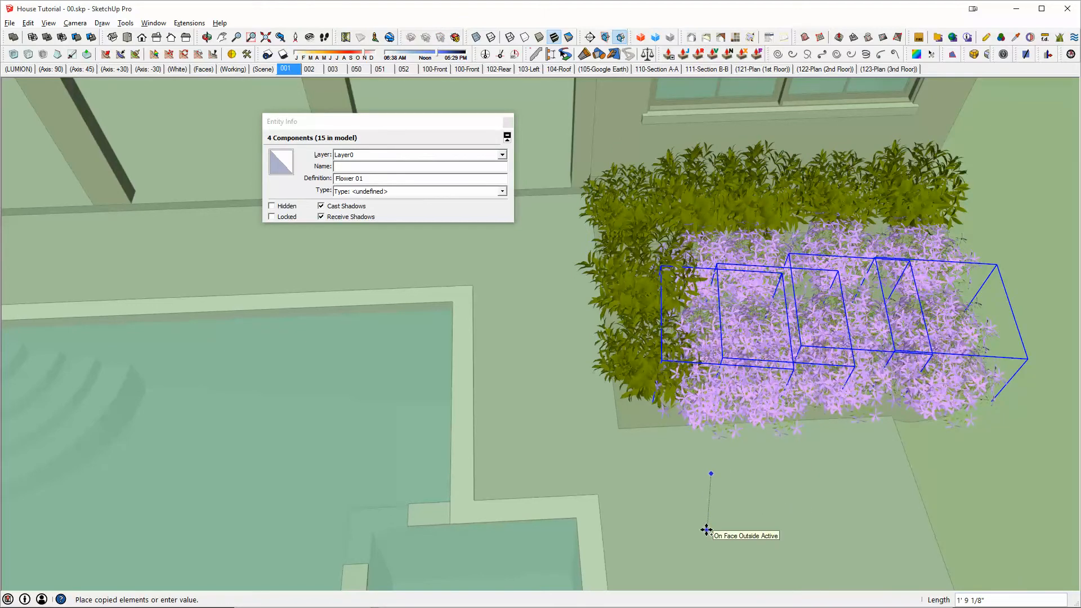
{"action": "middle_click_drag", "start_coordinate": [874, 417], "coordinate": [850, 345]}
{"action": "key", "text": "space"}
{"action": "left_click", "coordinate": [816, 314]}
At the front of the house, open the plant group and scale the topiary left of the garage door to 1.16 in height.
{"action": "scroll", "coordinate": [793, 325], "scroll_direction": "down", "scroll_amount": 7}
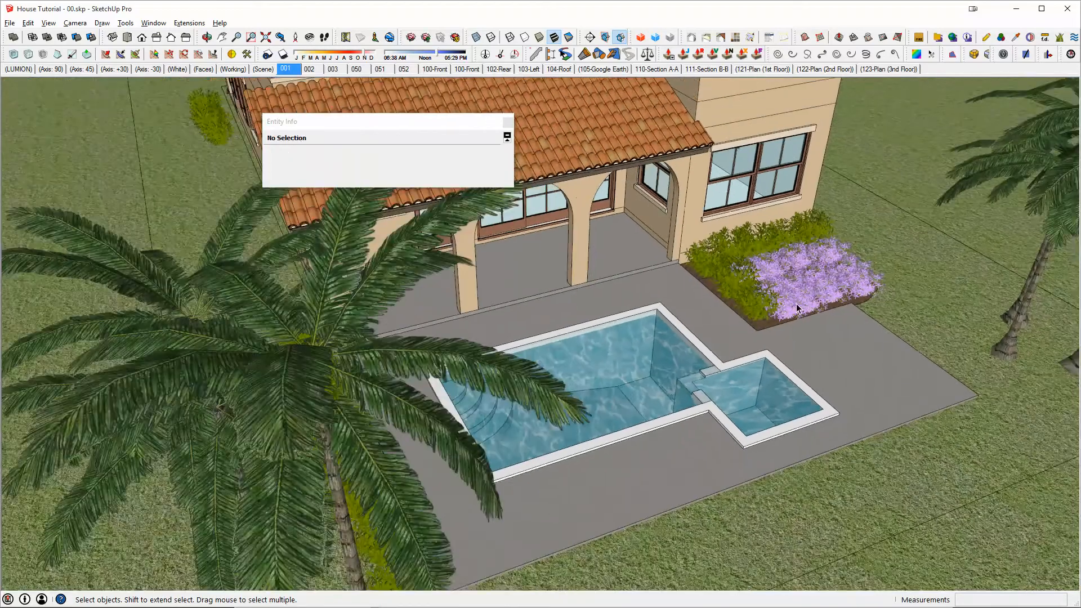
{"action": "middle_click_drag", "start_coordinate": [791, 325], "coordinate": [651, 266]}
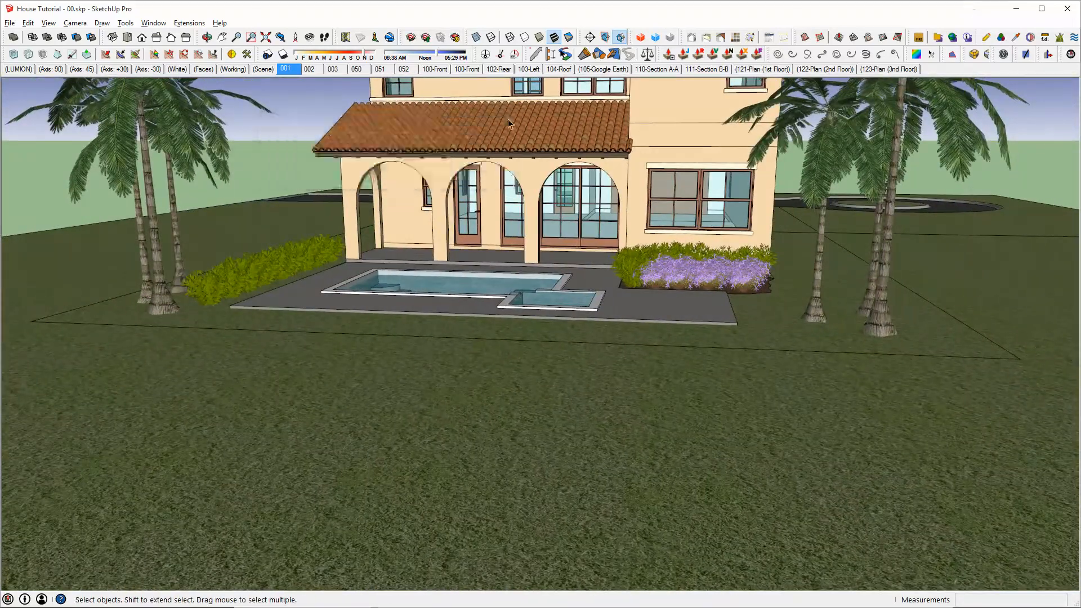
{"action": "middle_click_drag", "start_coordinate": [508, 120], "coordinate": [740, 247]}
{"action": "scroll", "coordinate": [451, 357], "scroll_direction": "up", "scroll_amount": 5}
{"action": "mouse_move", "coordinate": [552, 313]}
{"action": "middle_mouse_down", "text": "shift"}
{"action": "mouse_move", "coordinate": [540, 330]}
{"action": "mouse_move", "coordinate": [656, 323]}
{"action": "mouse_move", "coordinate": [560, 326]}
{"action": "middle_mouse_up", "text": "shift"}
{"action": "scroll", "coordinate": [761, 296], "scroll_direction": "down", "scroll_amount": 3}
{"action": "middle_click_drag", "start_coordinate": [921, 249], "coordinate": [766, 248], "text": "shift"}
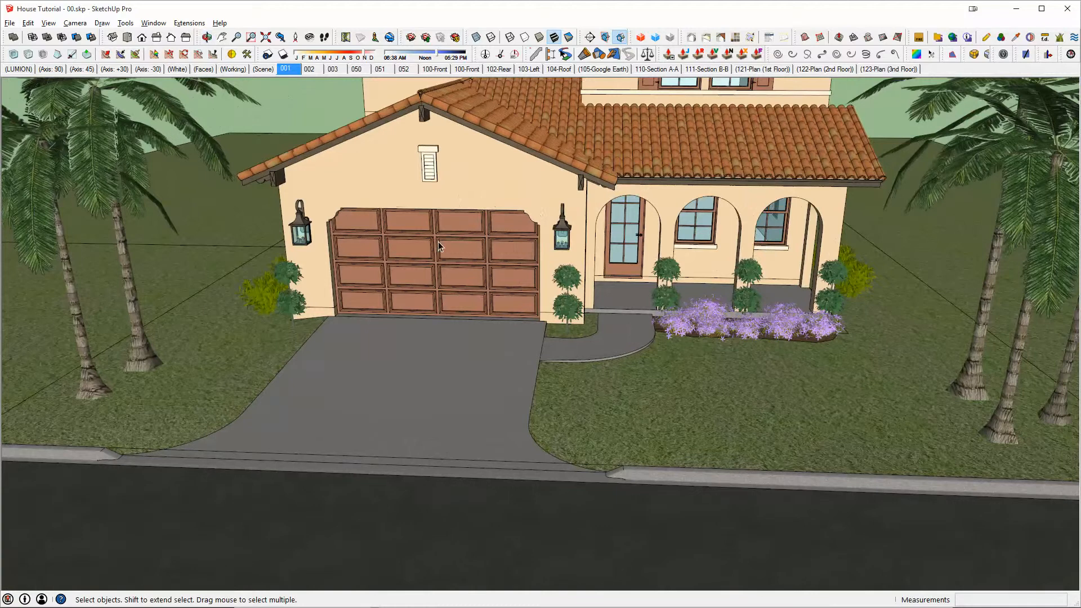
{"action": "middle_click_drag", "start_coordinate": [440, 246], "coordinate": [434, 342]}
{"action": "scroll", "coordinate": [317, 345], "scroll_direction": "up", "scroll_amount": 5}
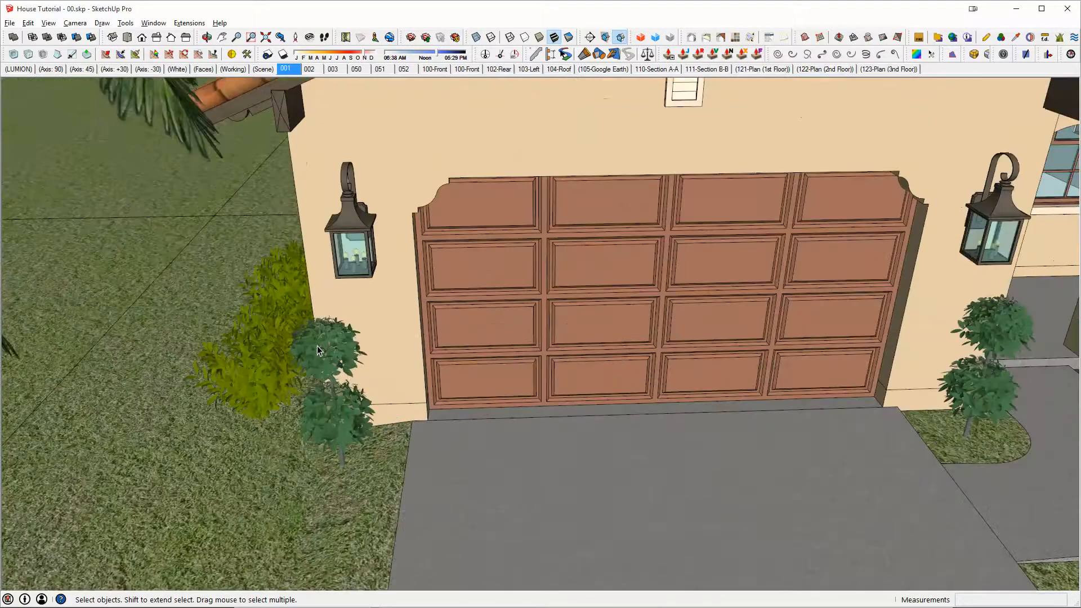
{"action": "scroll", "coordinate": [317, 346], "scroll_direction": "up", "scroll_amount": 1}
{"action": "double_click", "coordinate": [319, 349]}
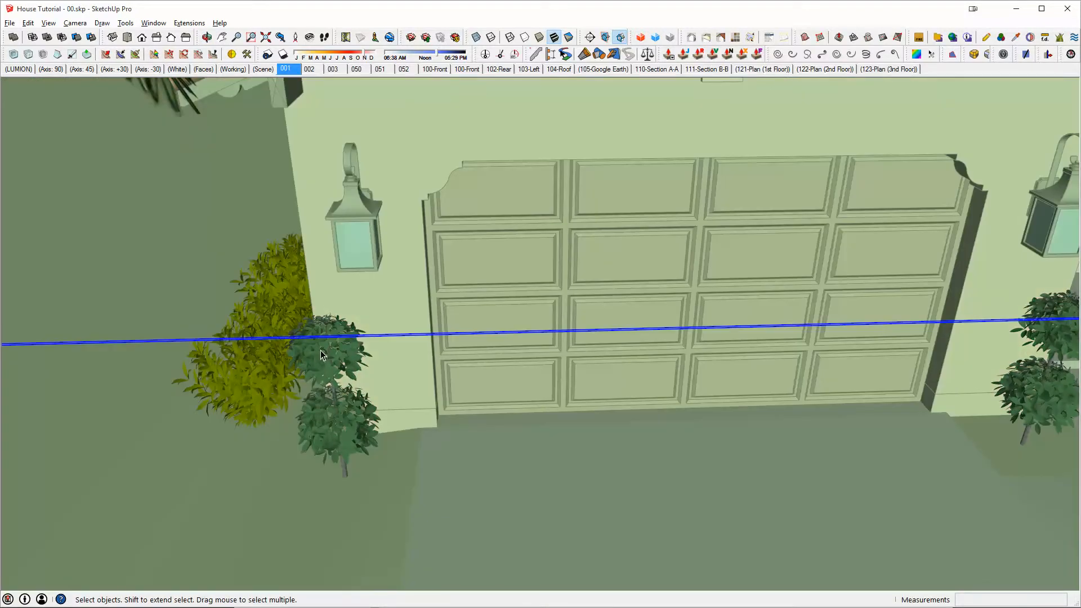
{"action": "double_click", "coordinate": [321, 356]}
{"action": "left_click", "coordinate": [321, 356]}
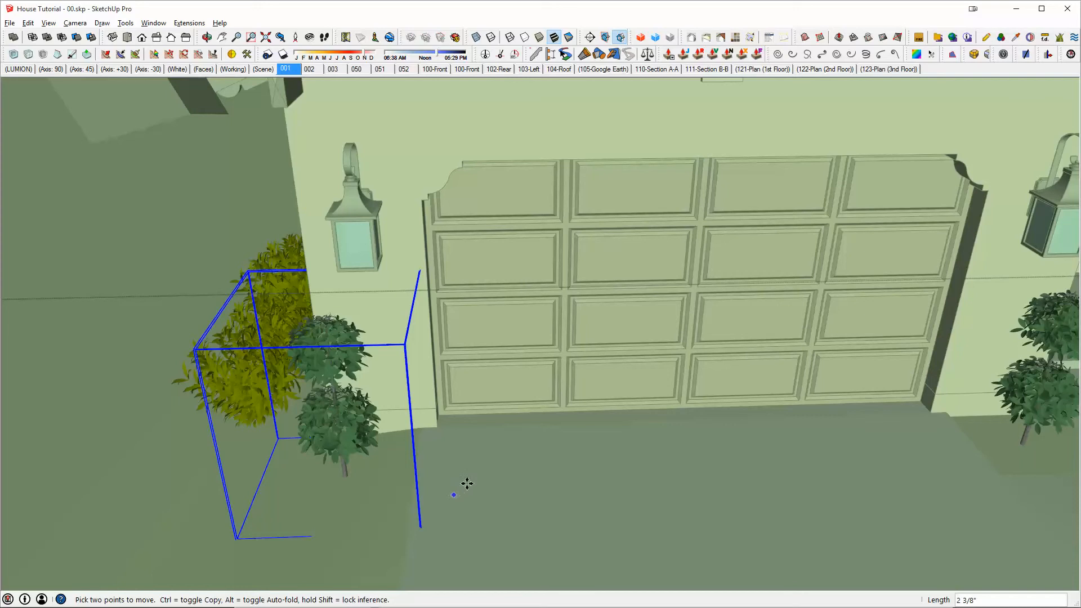
{"action": "middle_click_drag", "start_coordinate": [416, 408], "coordinate": [394, 360]}
{"action": "key", "text": "s"}
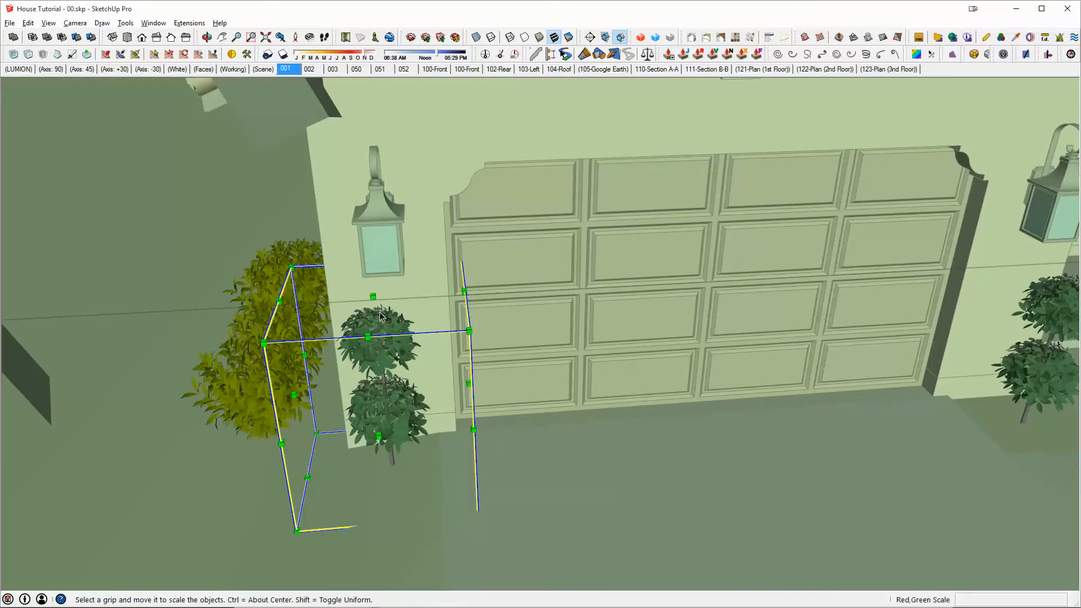
{"action": "left_click_drag", "start_coordinate": [372, 297], "coordinate": [367, 265]}
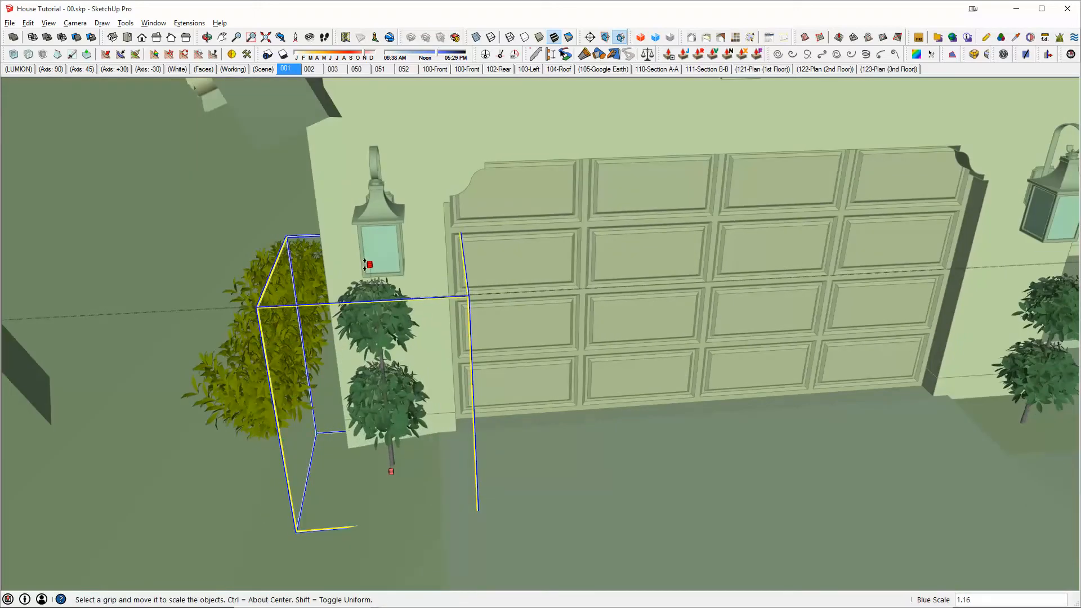
Scale the topiary right of the garage door to 1.20 in height and leave the plant group.
{"action": "middle_click_drag", "start_coordinate": [597, 305], "coordinate": [350, 355], "text": "shift"}
{"action": "key", "text": "space"}
{"action": "left_click", "coordinate": [820, 350]}
{"action": "key", "text": "s"}
{"action": "left_click_drag", "start_coordinate": [826, 323], "coordinate": [831, 285]}
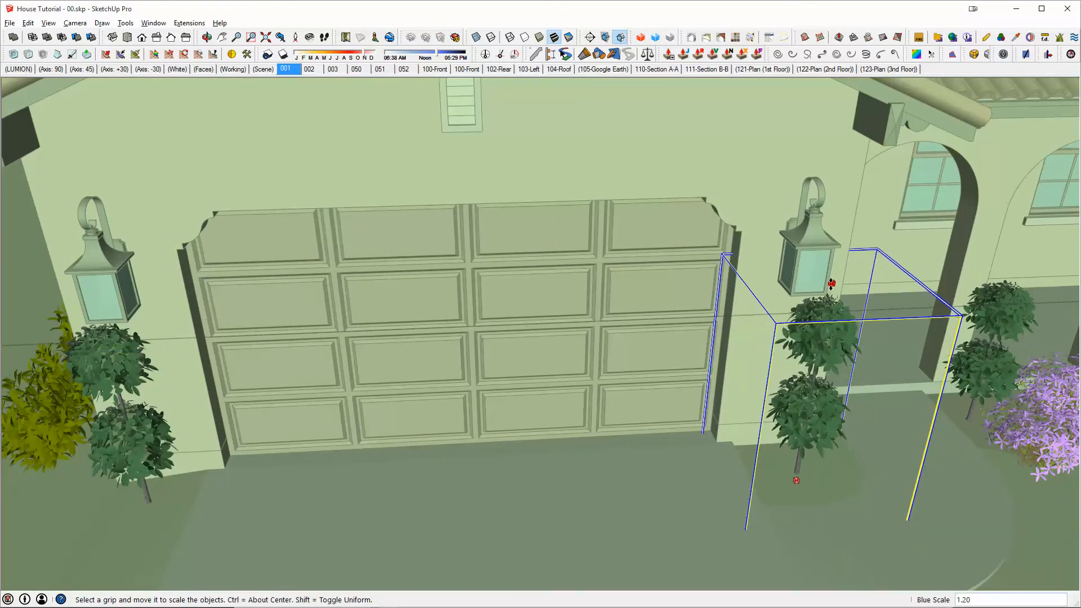
{"action": "left_click", "coordinate": [644, 284]}
Review the landscaping around the front of the house from several angles across the street.
{"action": "scroll", "coordinate": [645, 284], "scroll_direction": "down", "scroll_amount": 7}
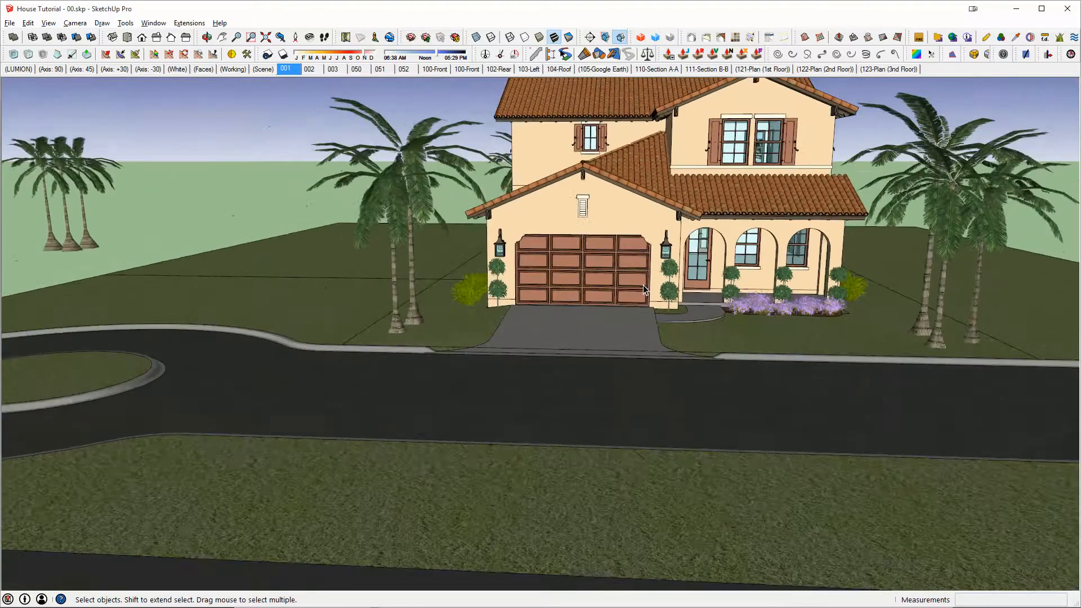
{"action": "middle_click_drag", "start_coordinate": [645, 284], "coordinate": [561, 293]}
{"action": "key", "text": "alt+Tab"}
{"action": "left_click", "coordinate": [618, 186]}
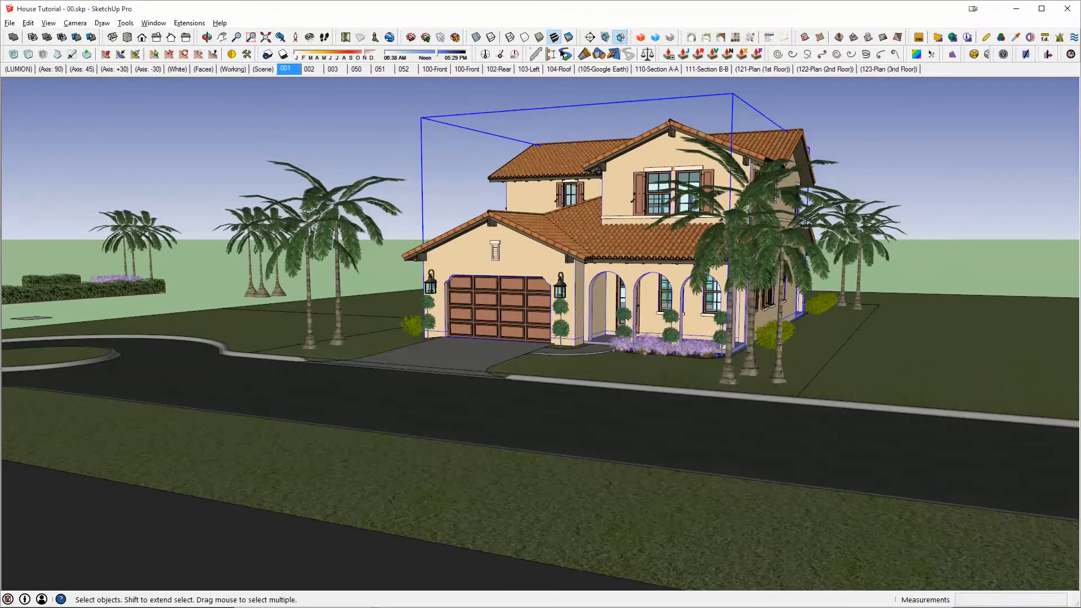
{"action": "key", "text": "alt+Tab"}
{"action": "left_click", "coordinate": [946, 328]}
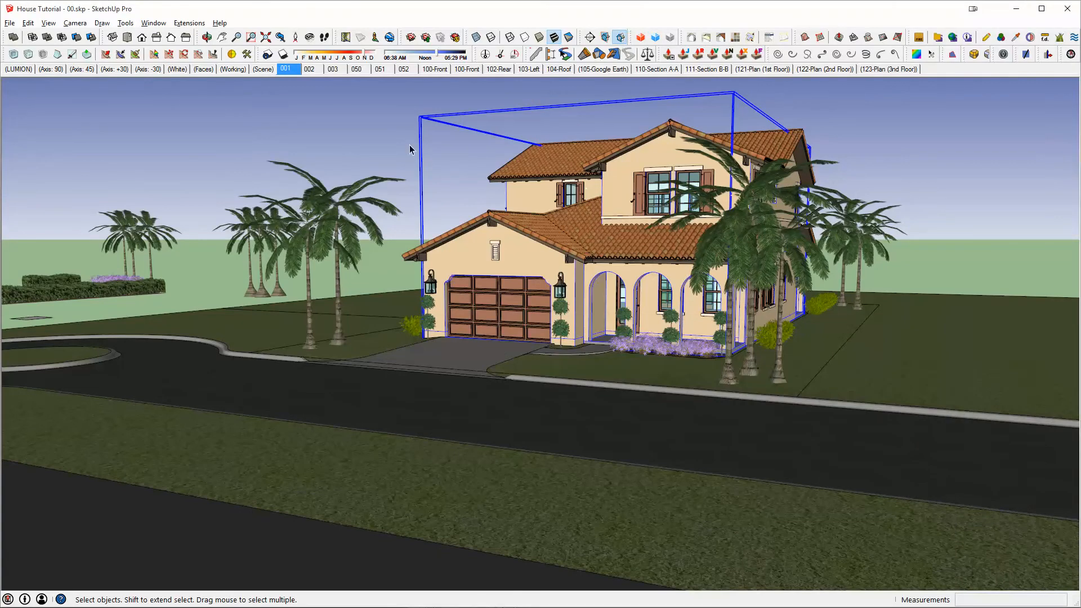
{"action": "left_click", "coordinate": [908, 172]}
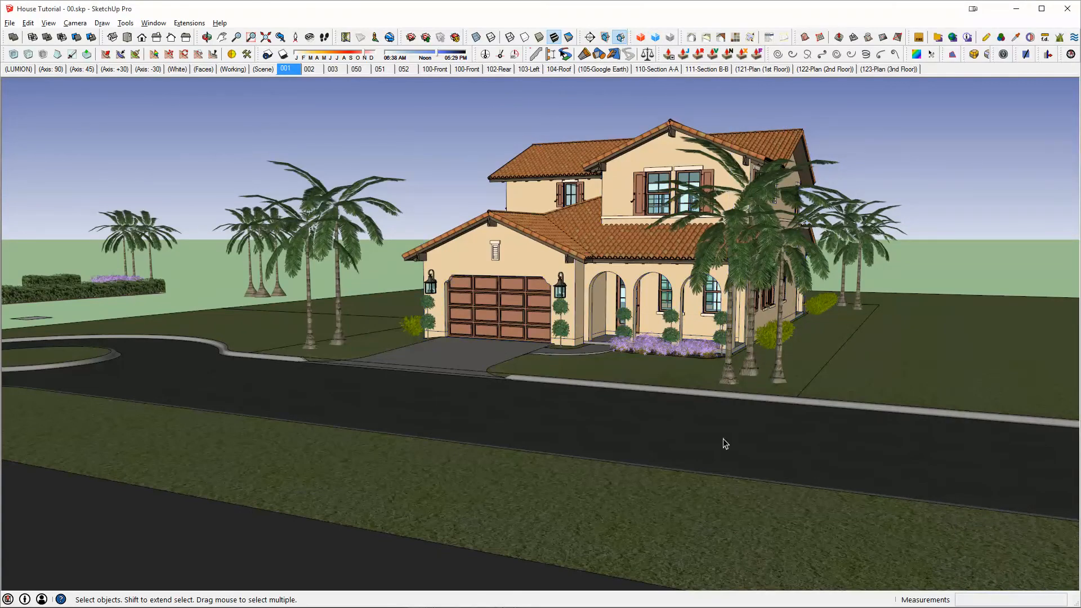
{"action": "middle_click_drag", "start_coordinate": [708, 299], "coordinate": [804, 319]}
{"action": "middle_click_drag", "start_coordinate": [719, 360], "coordinate": [799, 388]}
{"action": "middle_click_drag", "start_coordinate": [490, 273], "coordinate": [698, 248]}
{"action": "scroll", "coordinate": [573, 278], "scroll_direction": "up", "scroll_amount": 3}
{"action": "scroll", "coordinate": [701, 247], "scroll_direction": "up", "scroll_amount": 2}
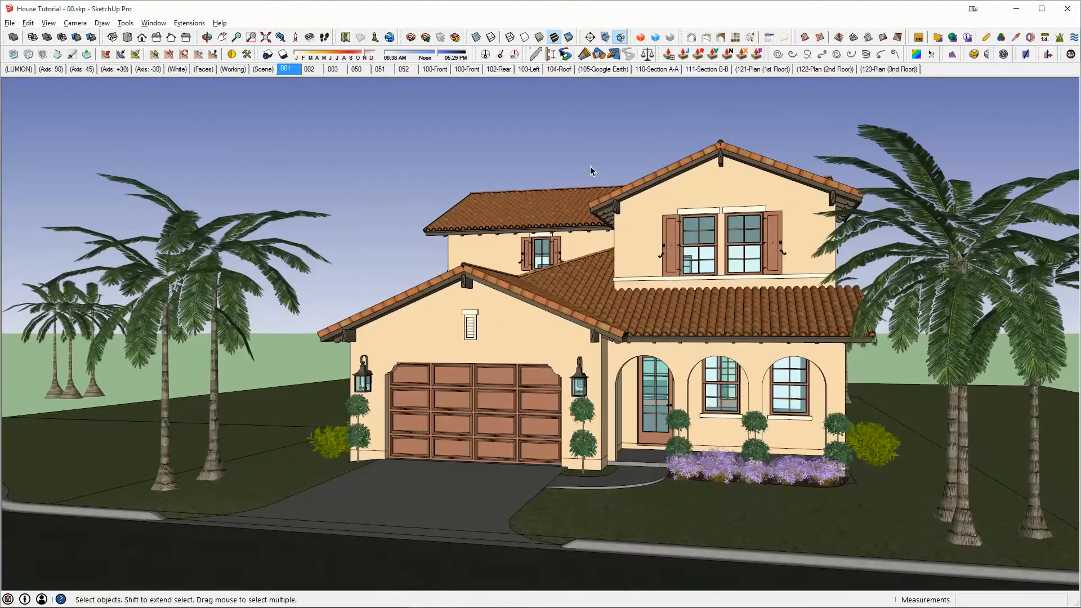
{"action": "middle_click_drag", "start_coordinate": [590, 171], "coordinate": [608, 265]}
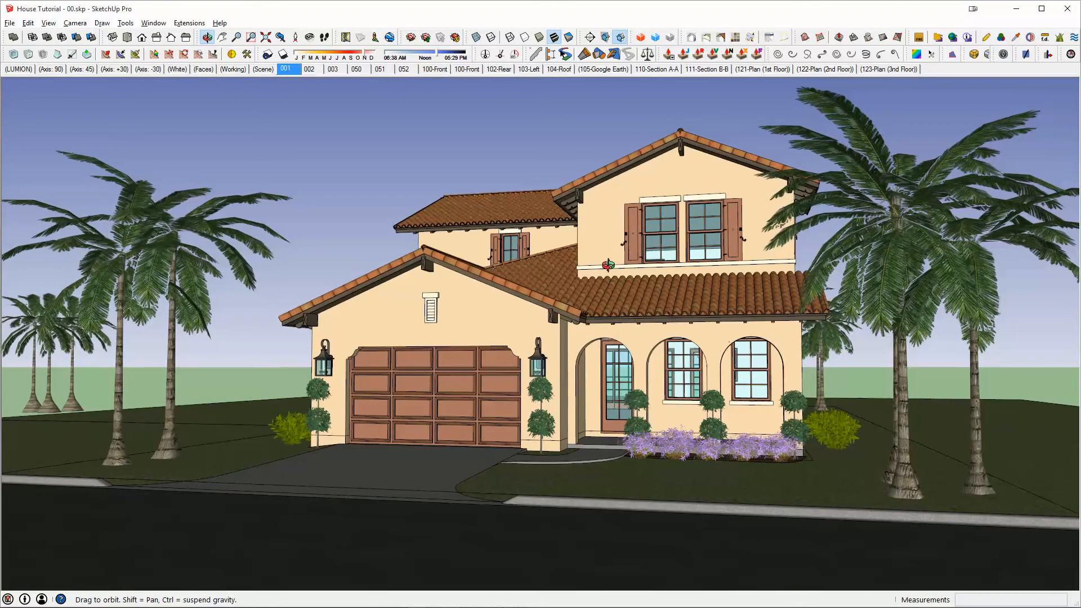